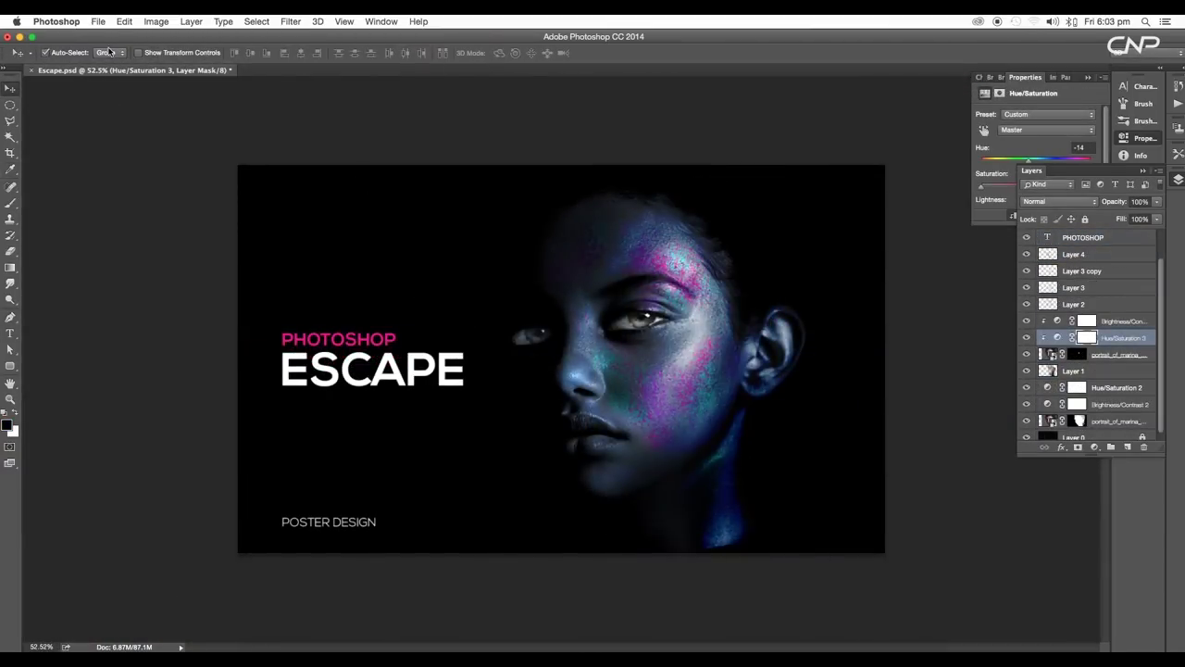
Step: Create a new 2000 x 1200 pixel RGB document at 72 pixels per inch with a white background
click(97, 22)
click(108, 37)
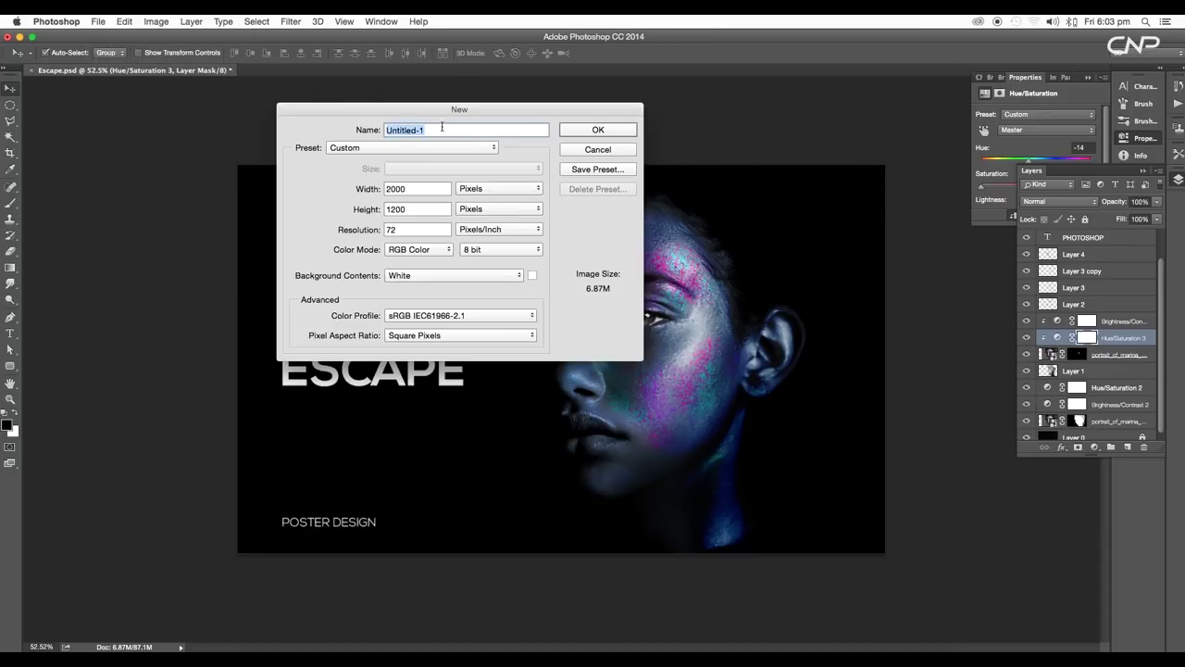
click(573, 132)
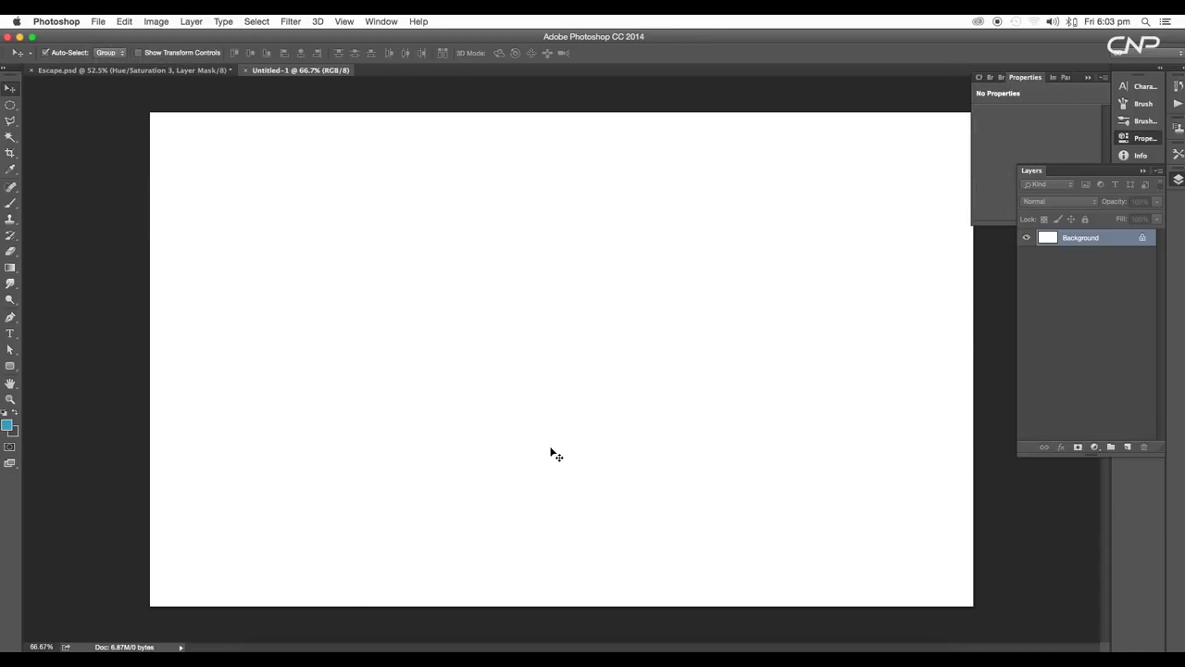
Step: Place the woman's portrait photo from the Downloads folder and enlarge it to about 24.5 in square, aligned to the canvas's right edge
click(259, 650)
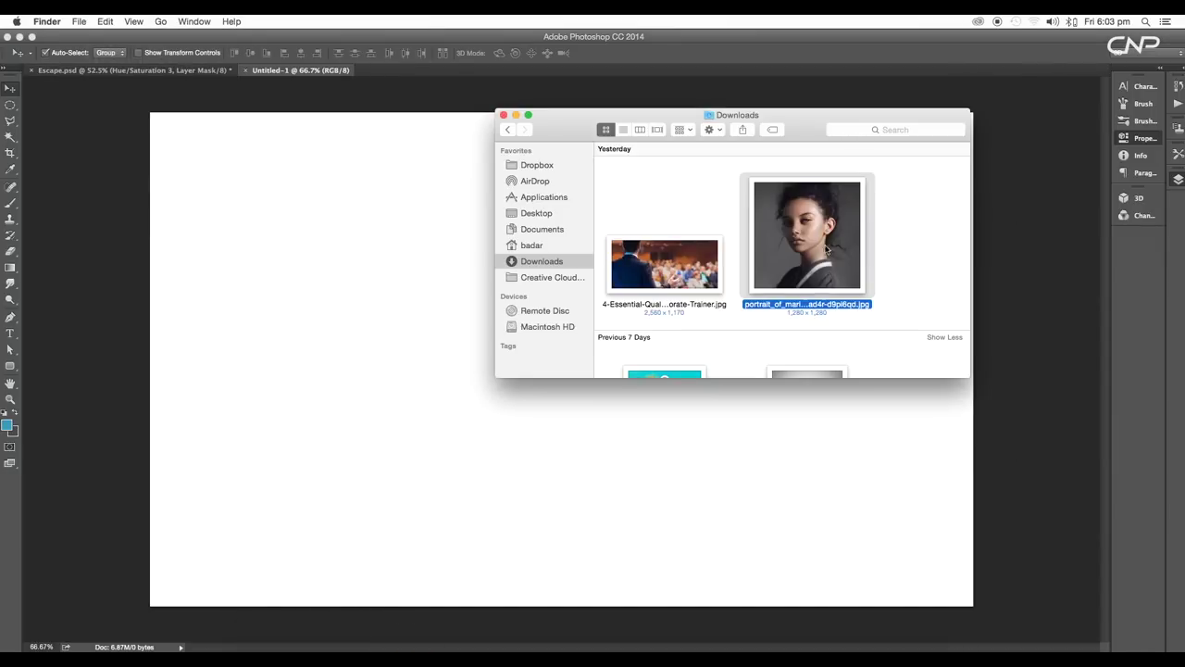
drag(811, 226, 411, 410)
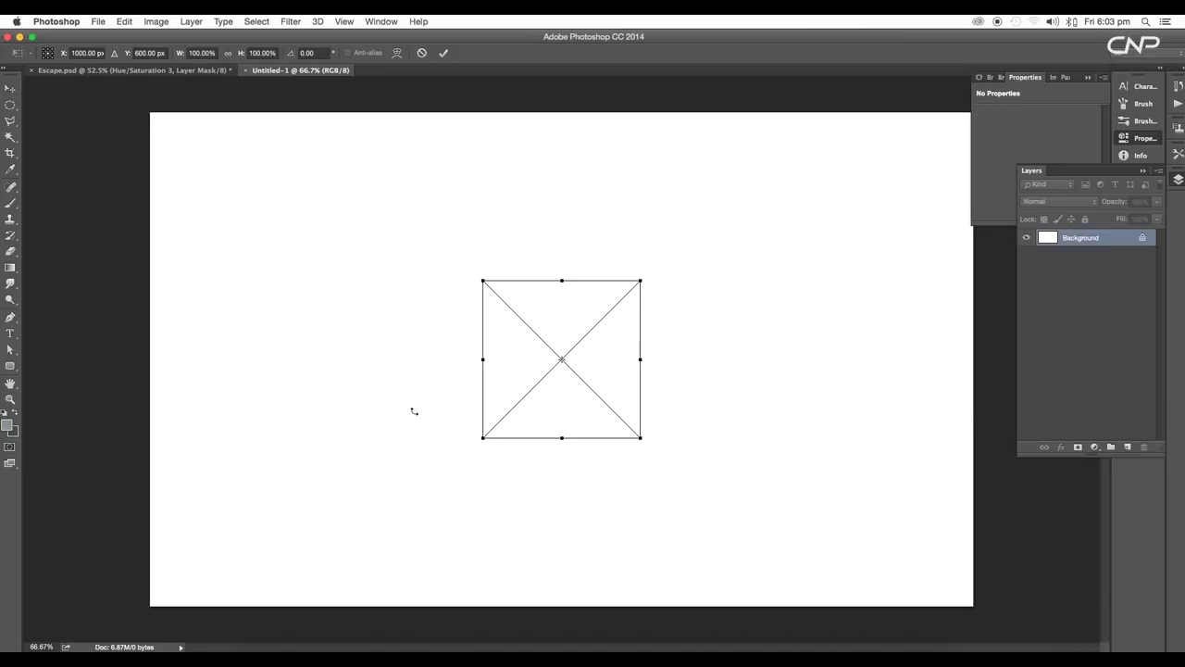
key(super+minus)
key(super+minus)
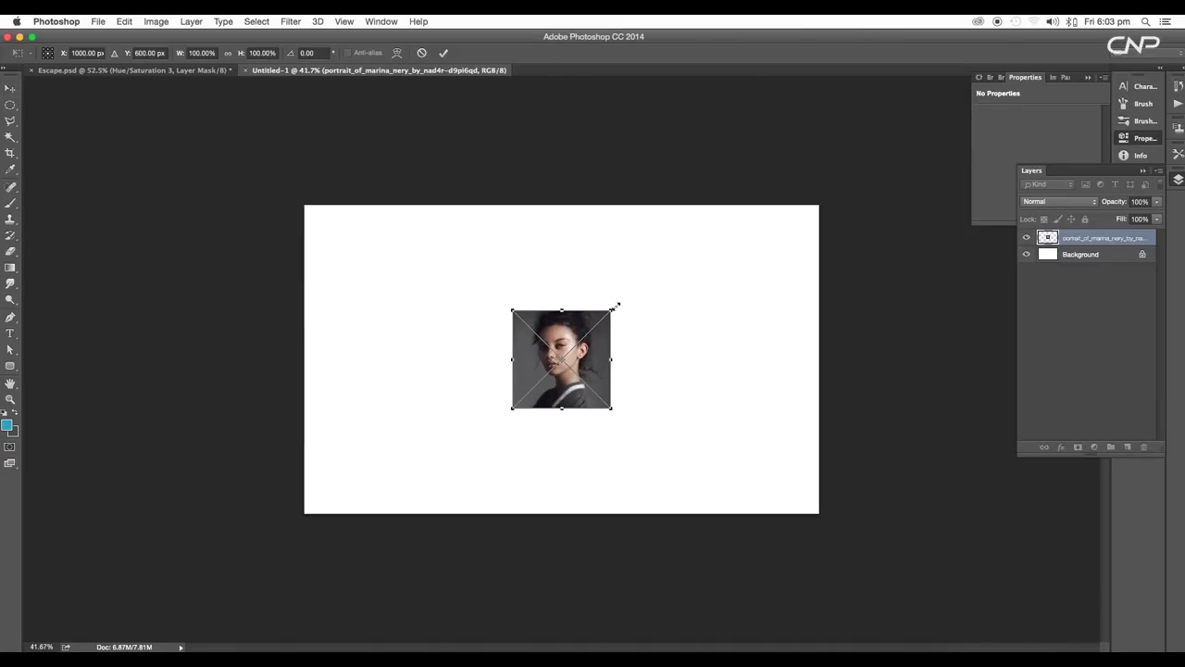
drag(617, 303, 792, 149)
drag(624, 265, 662, 309)
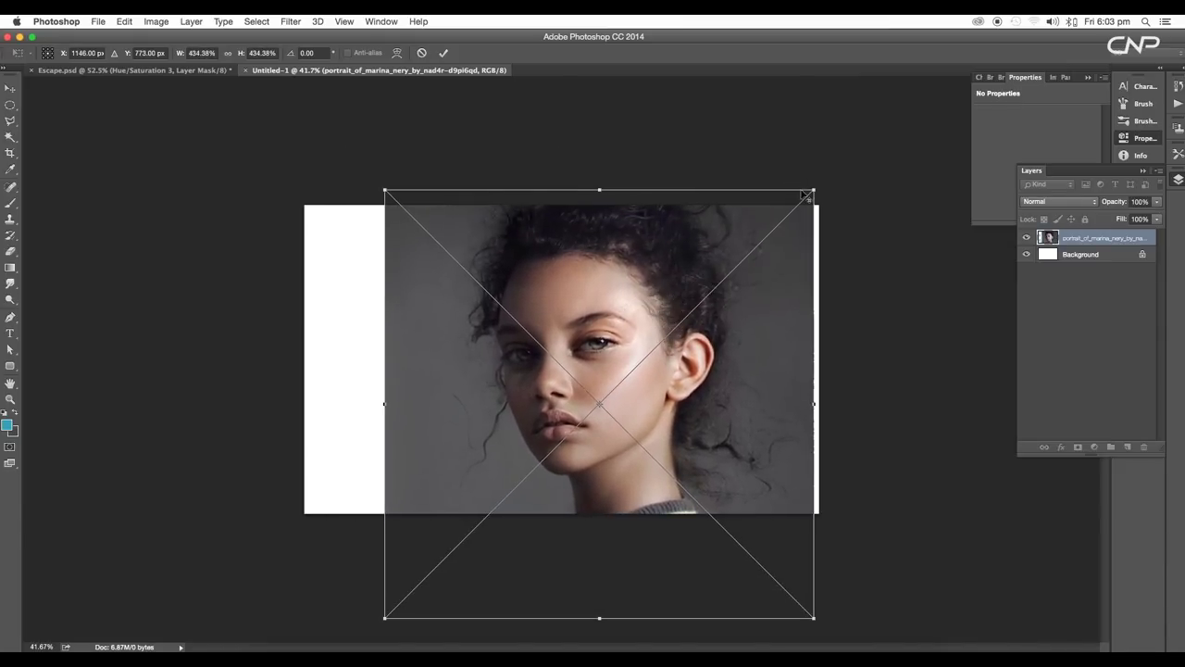
drag(807, 193, 824, 177)
mouse_move(624, 296)
mouse_down()
mouse_move(647, 306)
mouse_move(635, 305)
mouse_up()
key(Return)
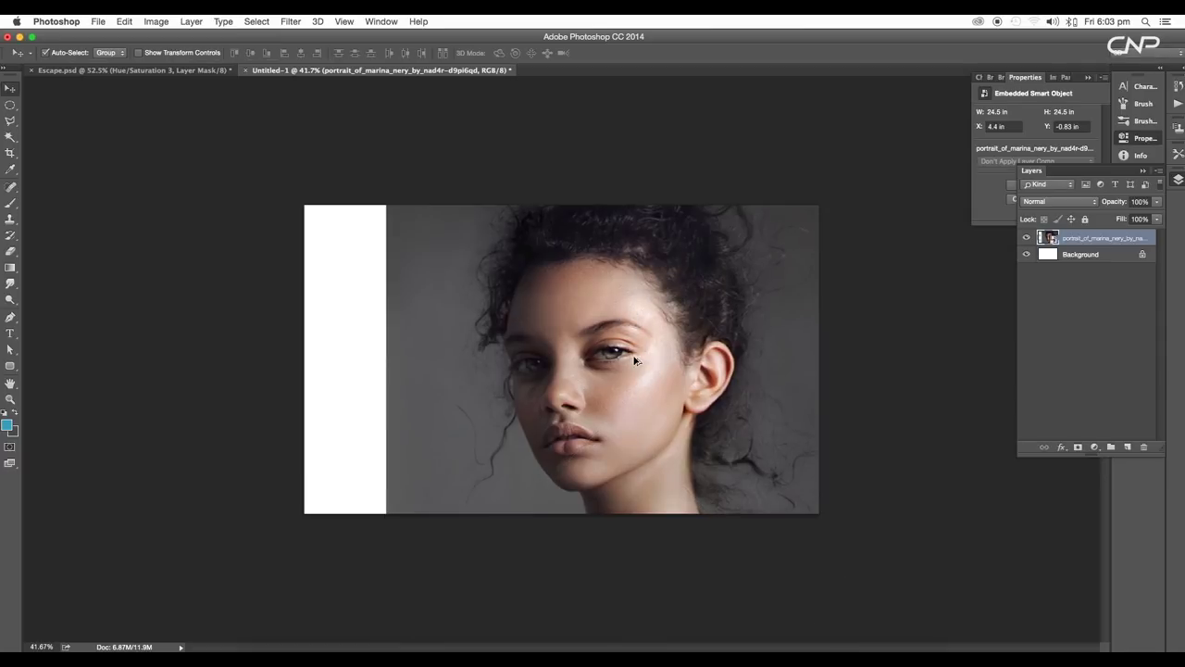
Step: Start a Color Range selection on the portrait and sample the skin tones across the forehead, nose, cheek, chin and neck
key(super+0)
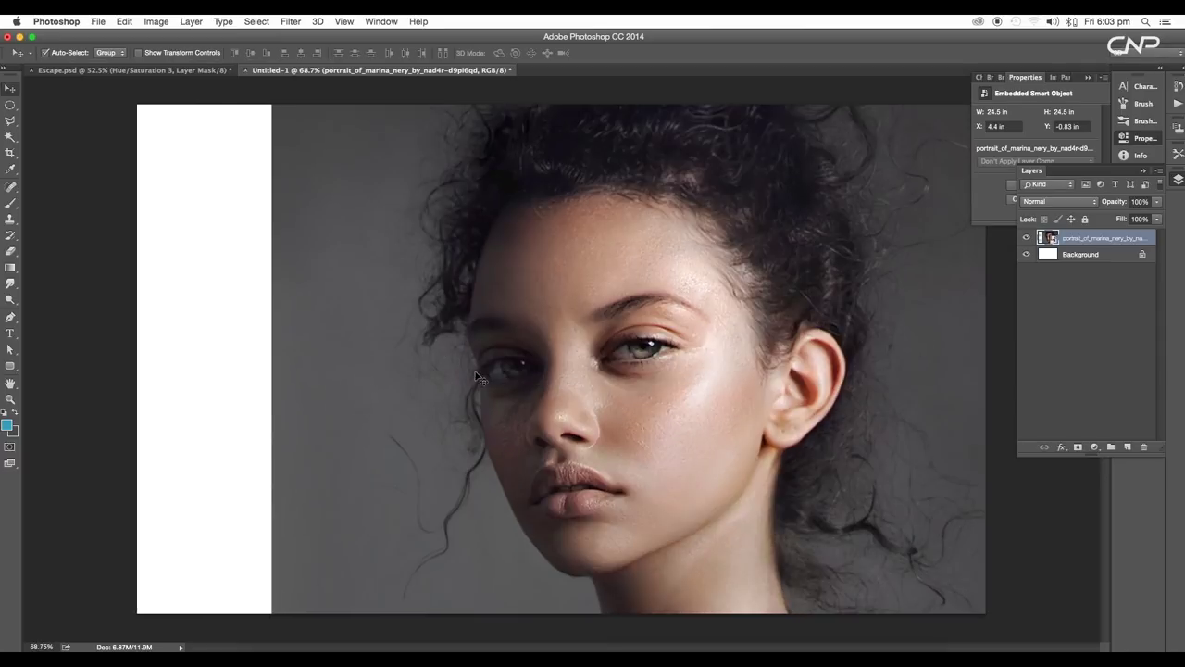
scroll(478, 377, down, 3)
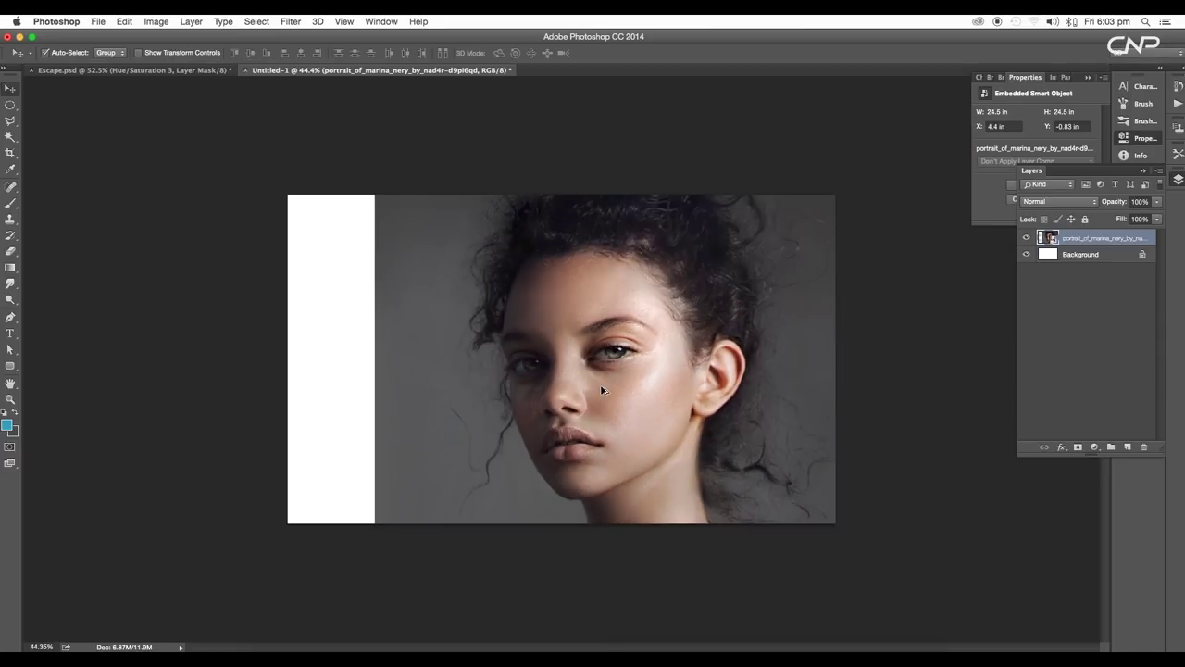
click(252, 21)
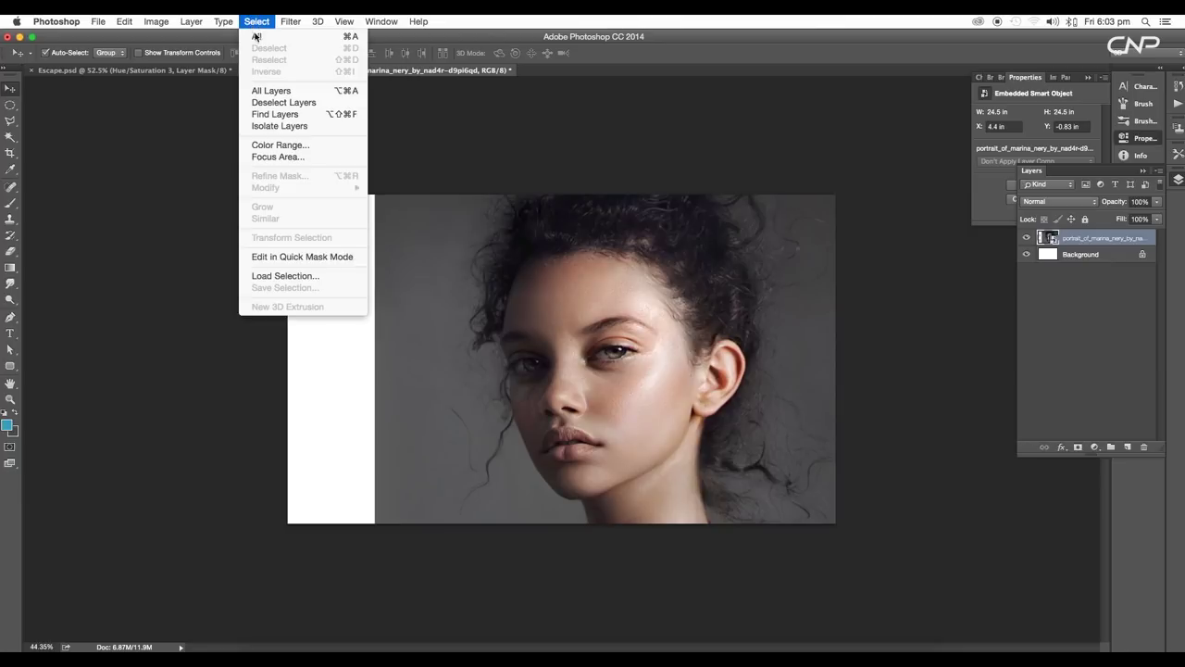
click(277, 145)
drag(970, 99, 921, 71)
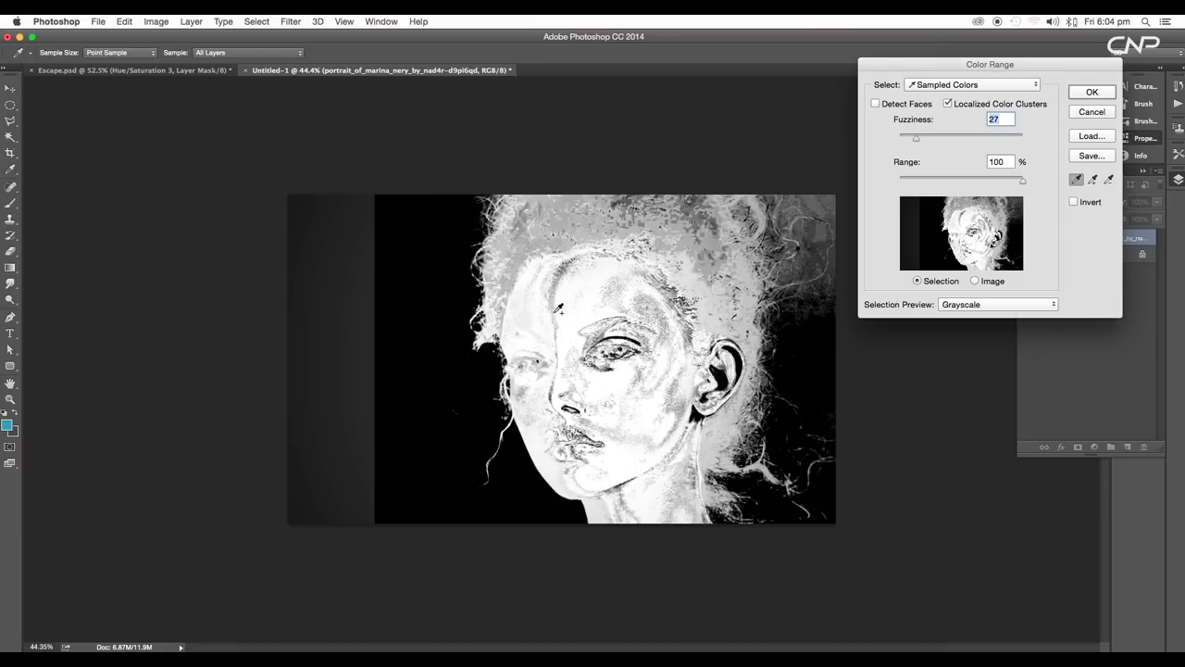
click(556, 330)
click(554, 379)
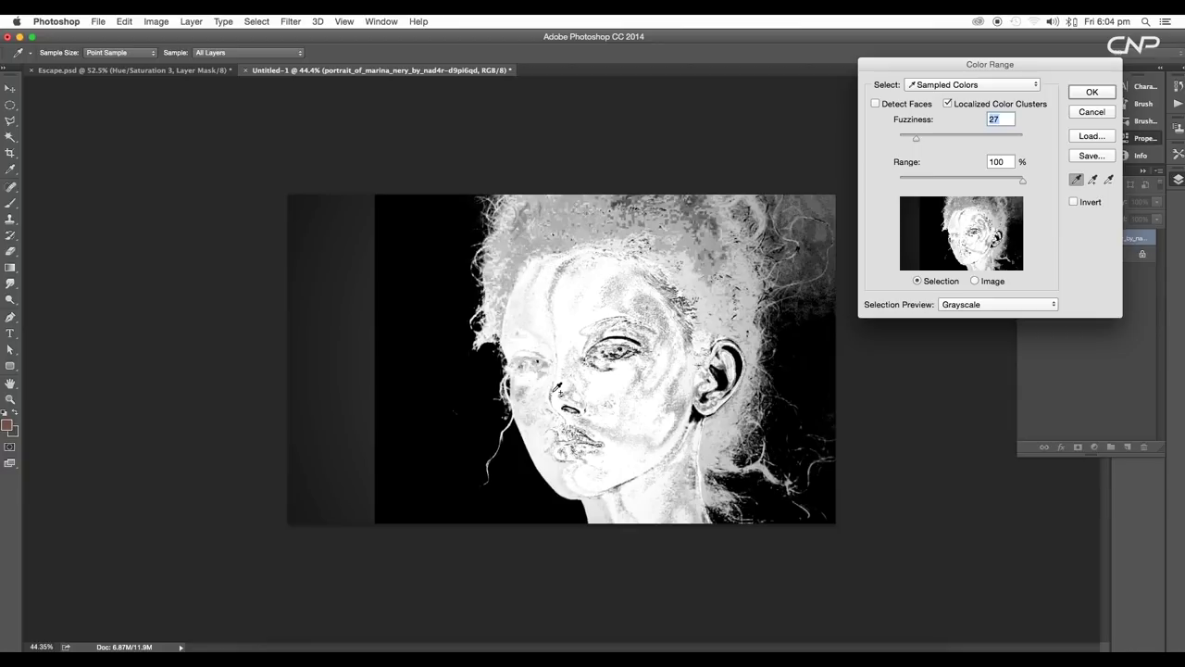
shift+click(553, 395)
shift+click(552, 399)
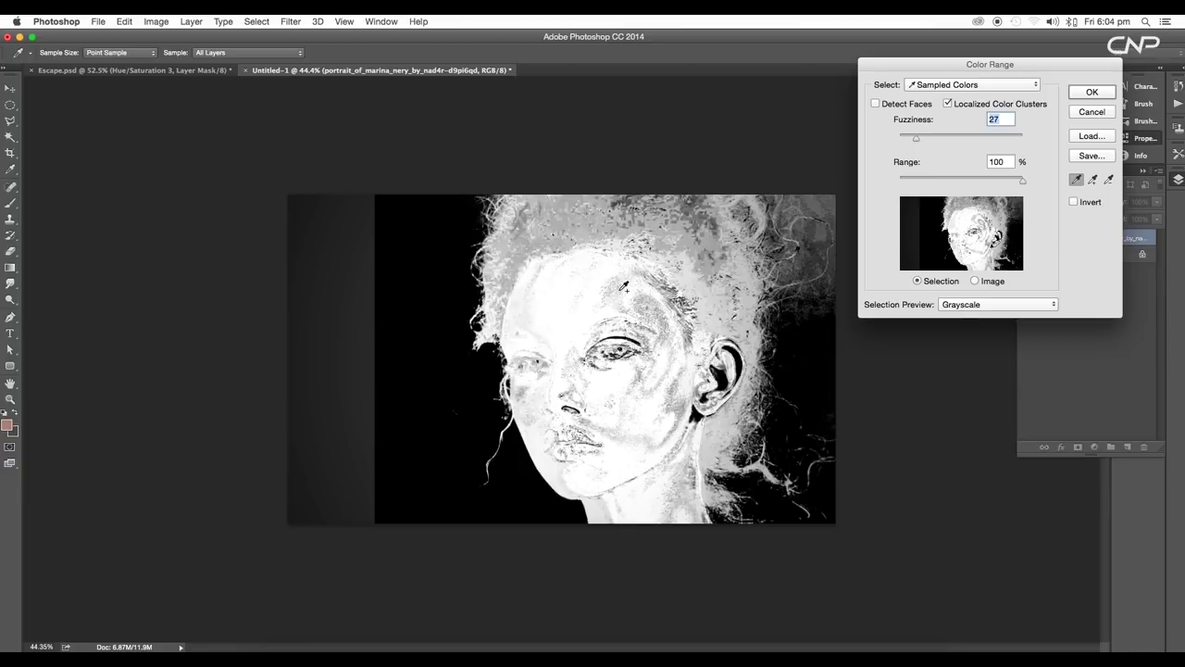
click(623, 289)
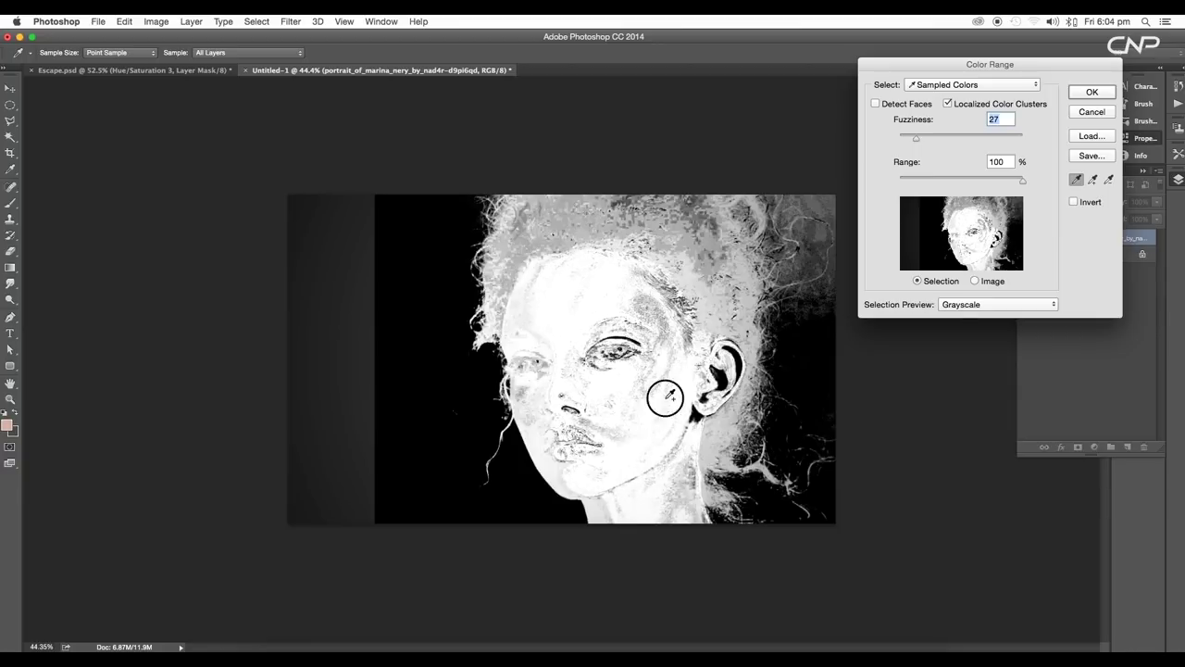
click(596, 432)
shift+click(600, 503)
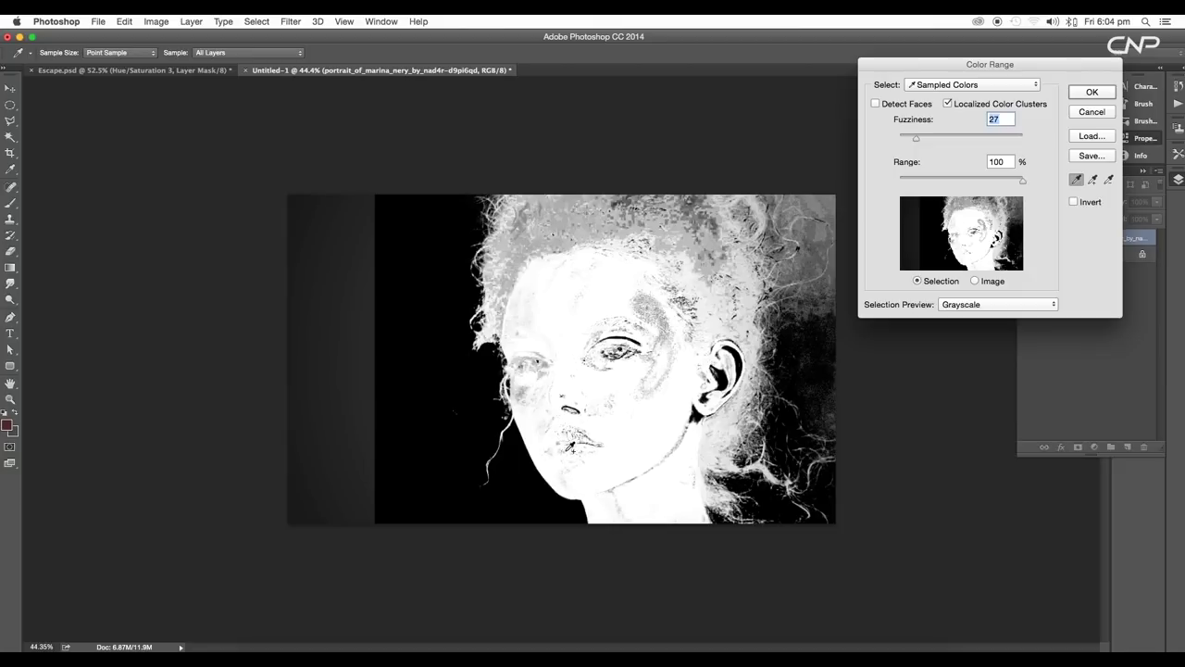
shift+click(568, 480)
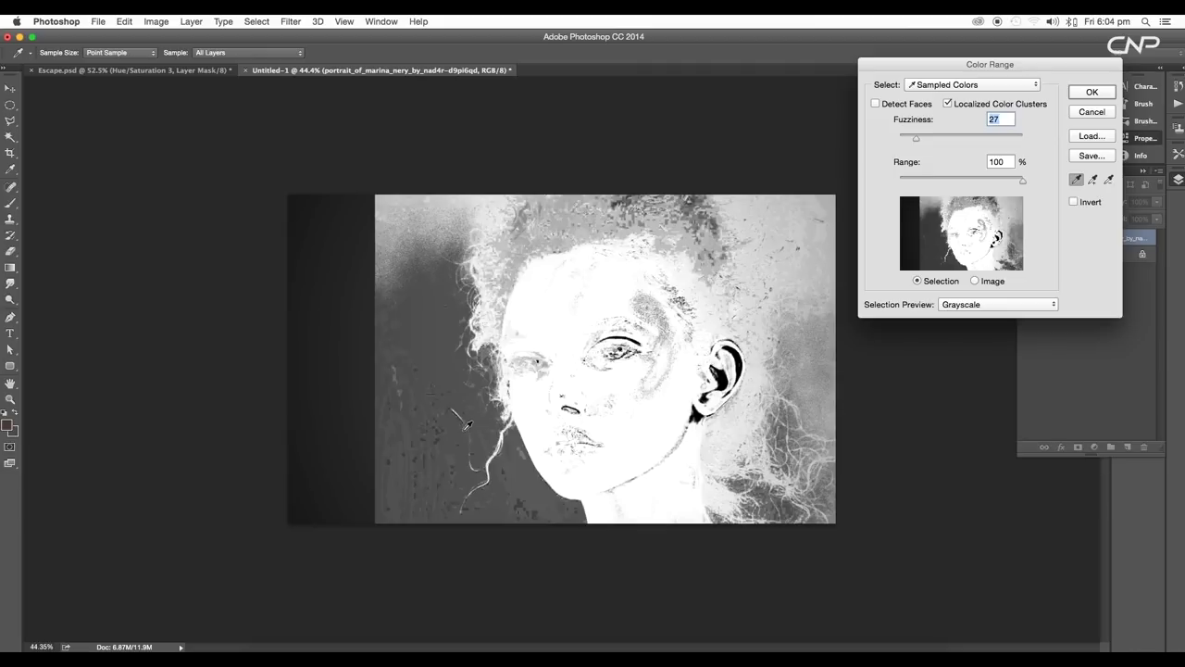
Step: Subtract the grey background on both sides of the head from the Color Range and add the shadowed cheek tone
alt+click(418, 362)
alt+click(436, 221)
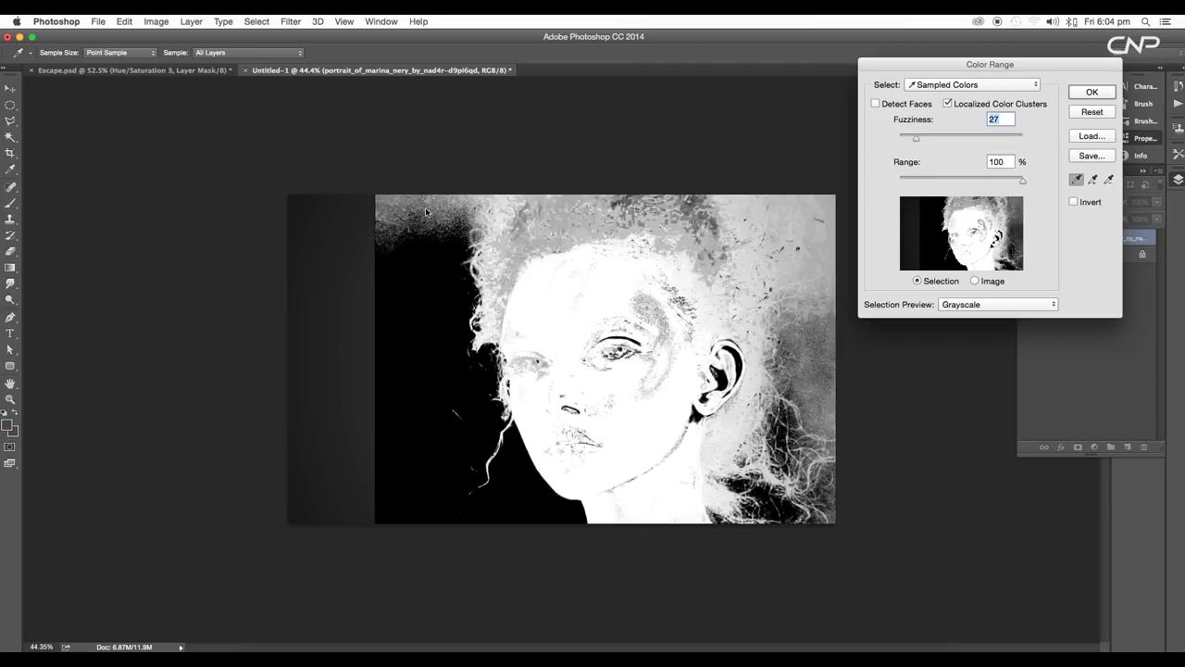
scroll(446, 294, up, 5)
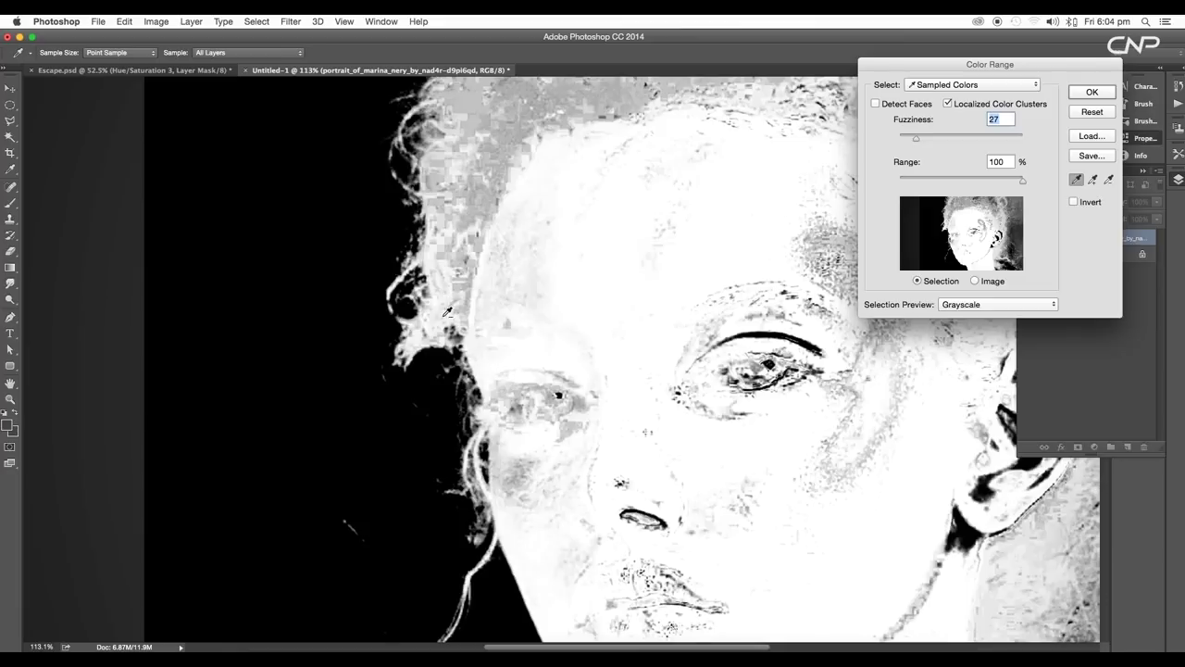
scroll(447, 317, down, 5)
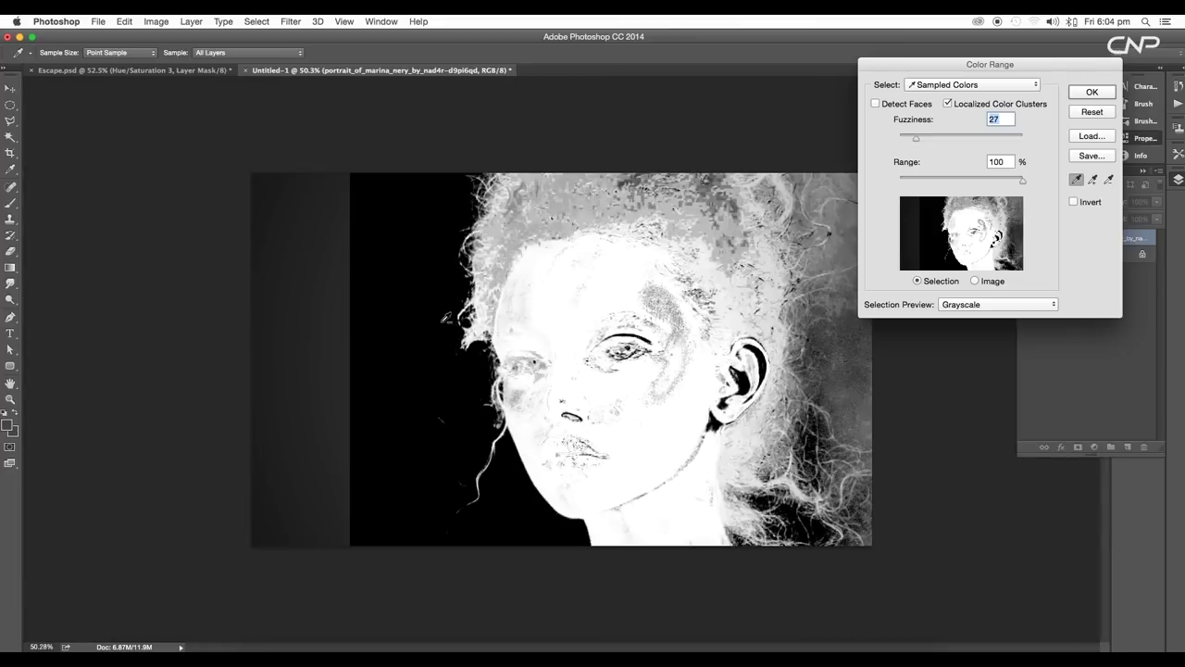
shift+click(530, 388)
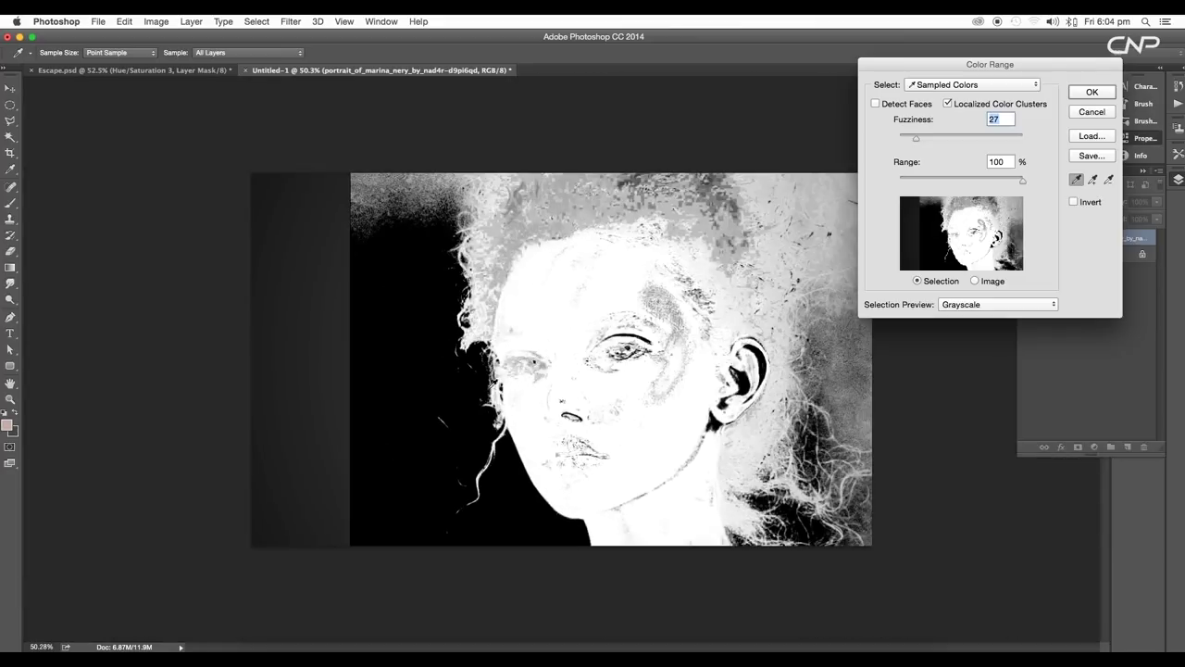
alt+click(414, 196)
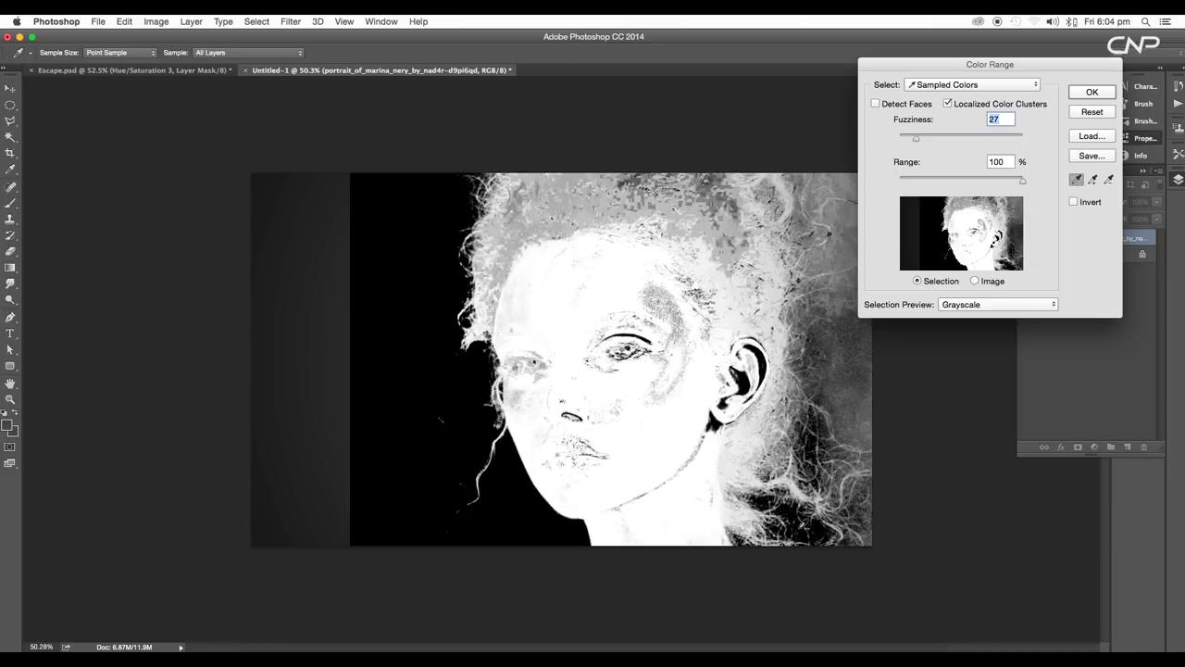
alt+click(847, 382)
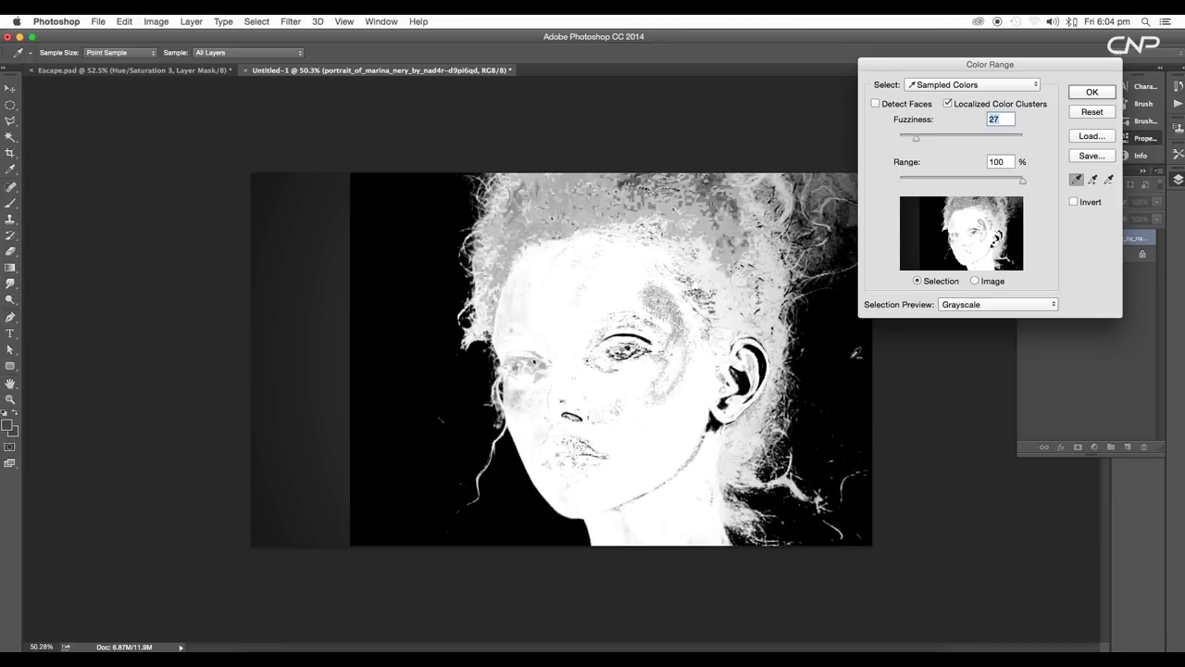
alt+click(857, 510)
alt+click(844, 189)
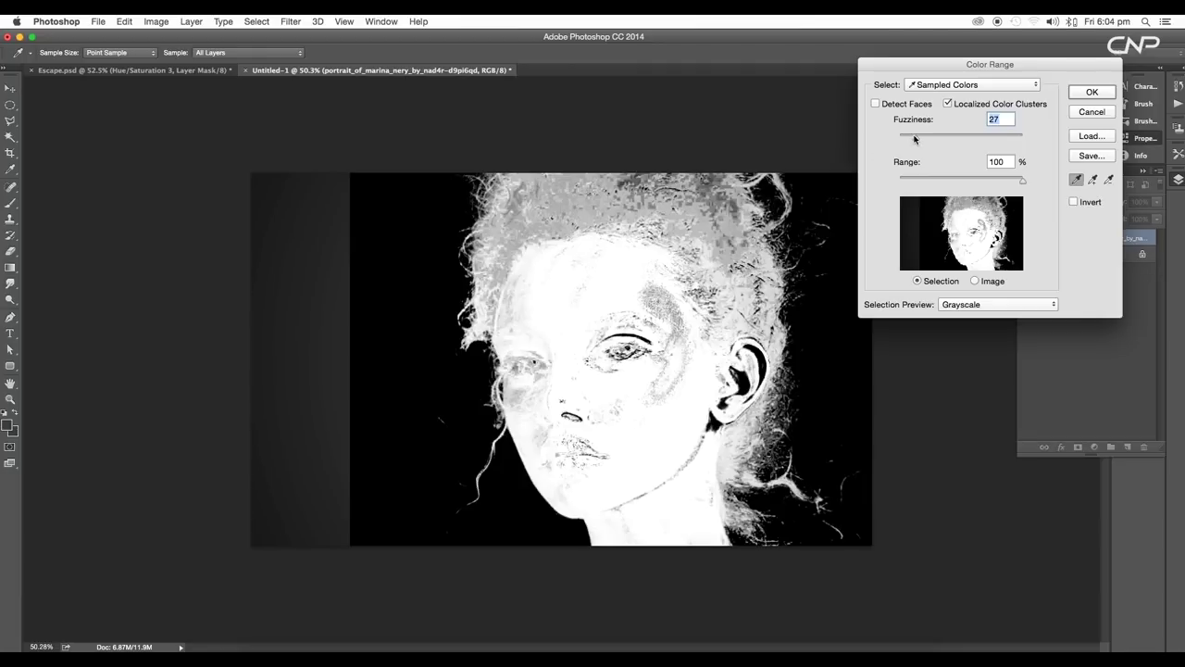
Step: Set the Color Range fuzziness to 50 and apply the selection
drag(915, 139, 927, 141)
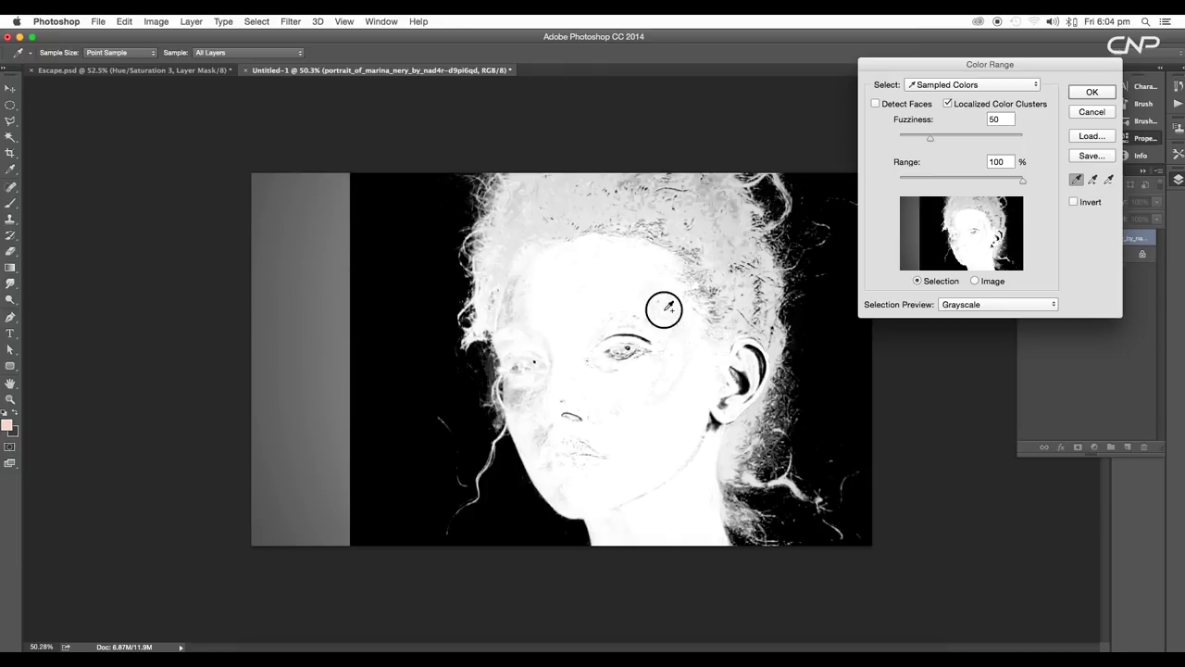
scroll(629, 389, up, 2)
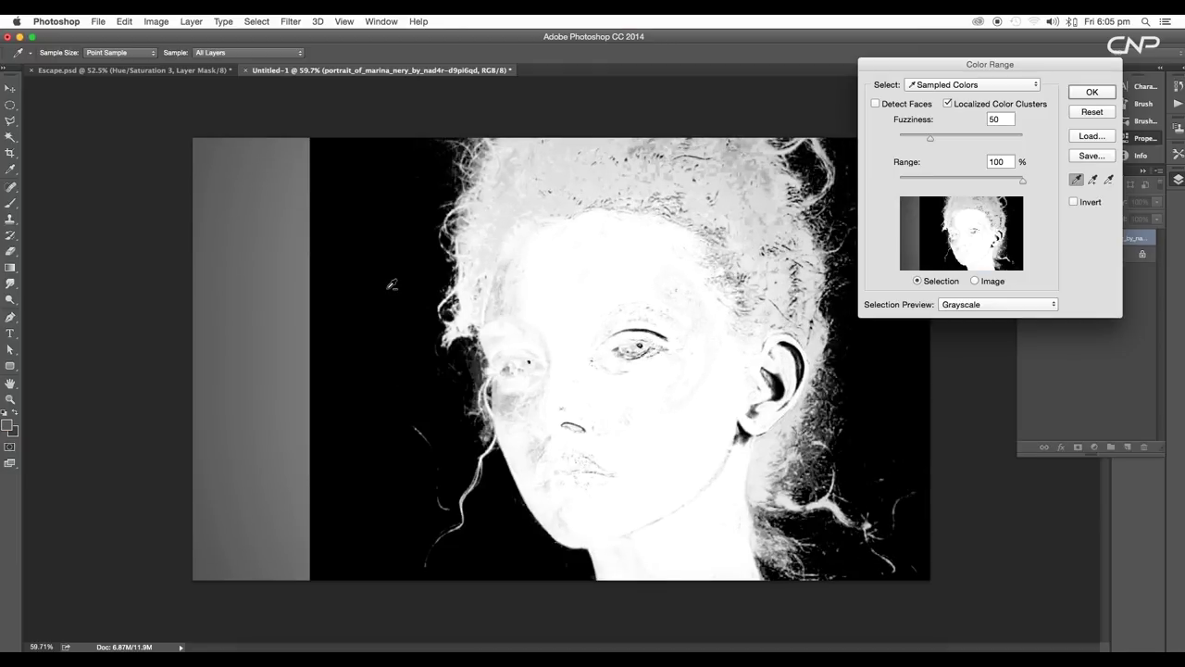
click(1084, 98)
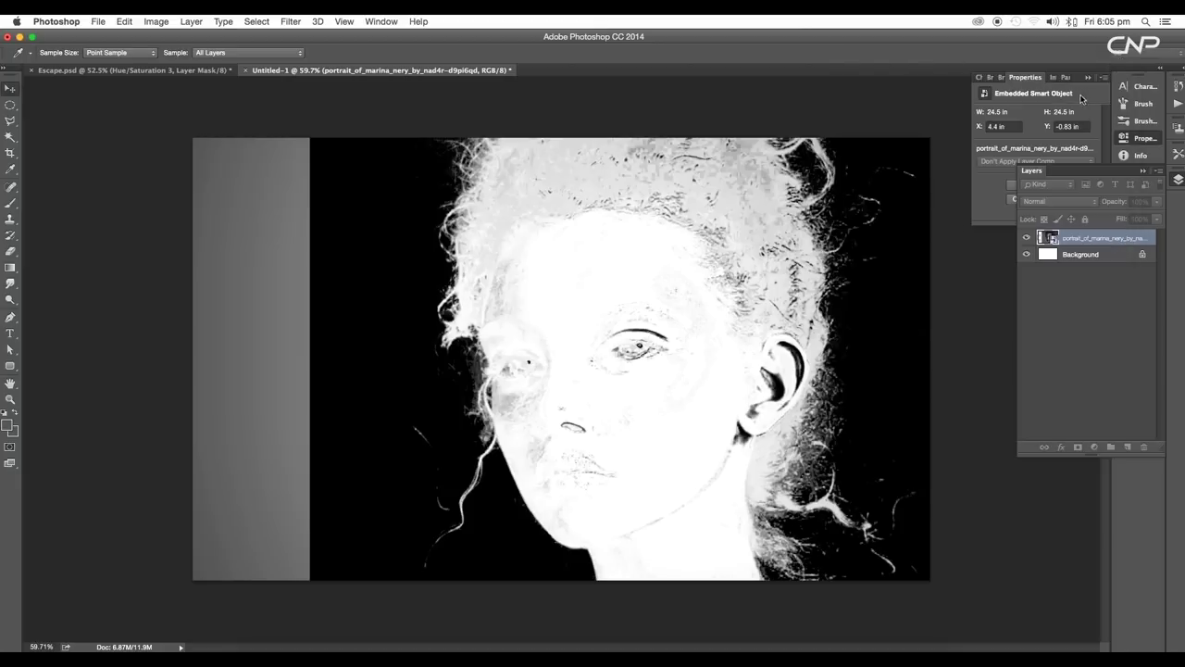
Step: Add a layer mask to the portrait layer from the active selection
key(v)
scroll(748, 392, down, 2)
scroll(749, 391, up, 4)
scroll(578, 362, down, 2)
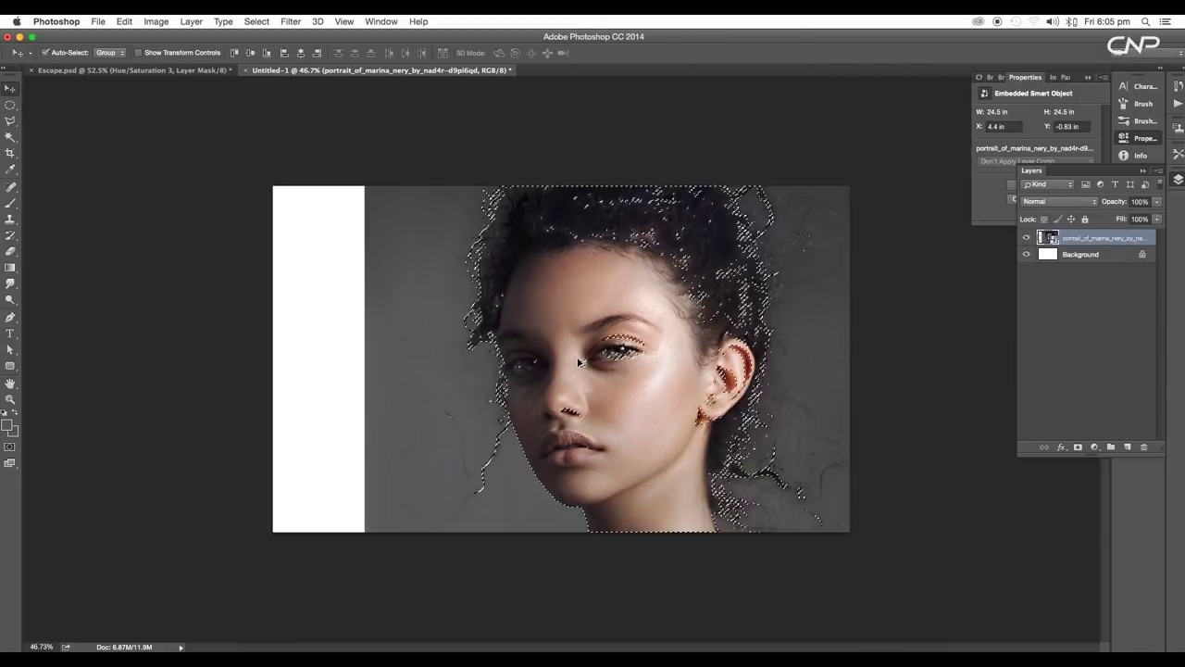
scroll(578, 362, up, 4)
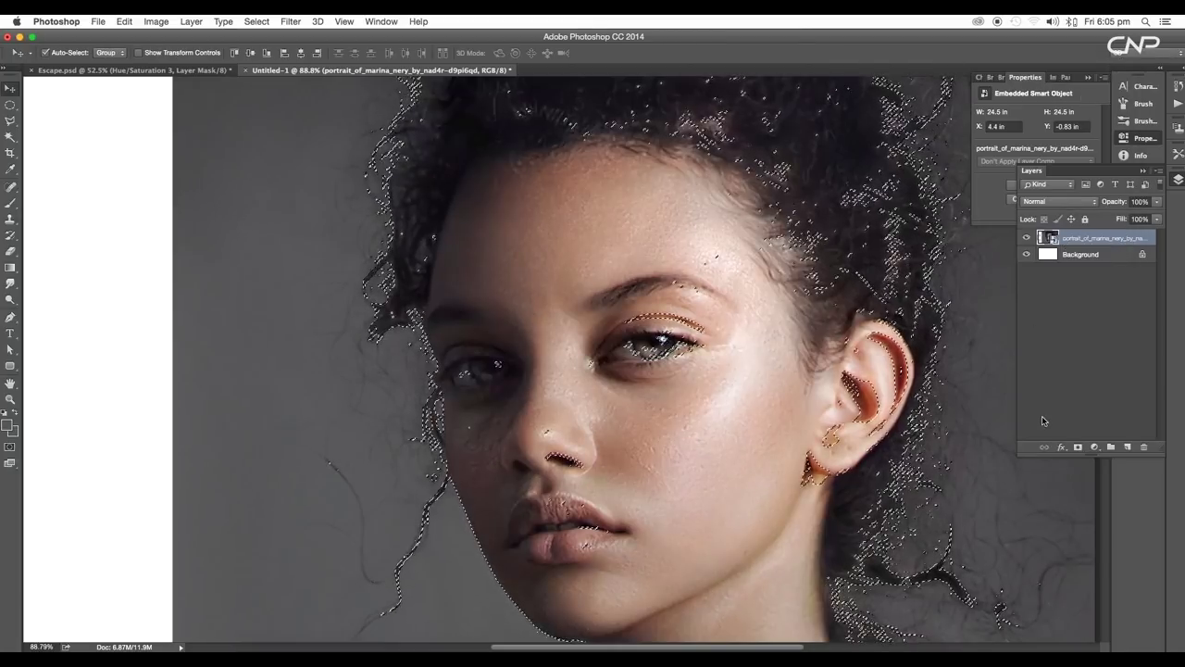
click(1078, 447)
Step: Examine the masked portrait closely around the eyes, lips, ear and hair edges
scroll(721, 472, down, 3)
scroll(722, 471, down, 2)
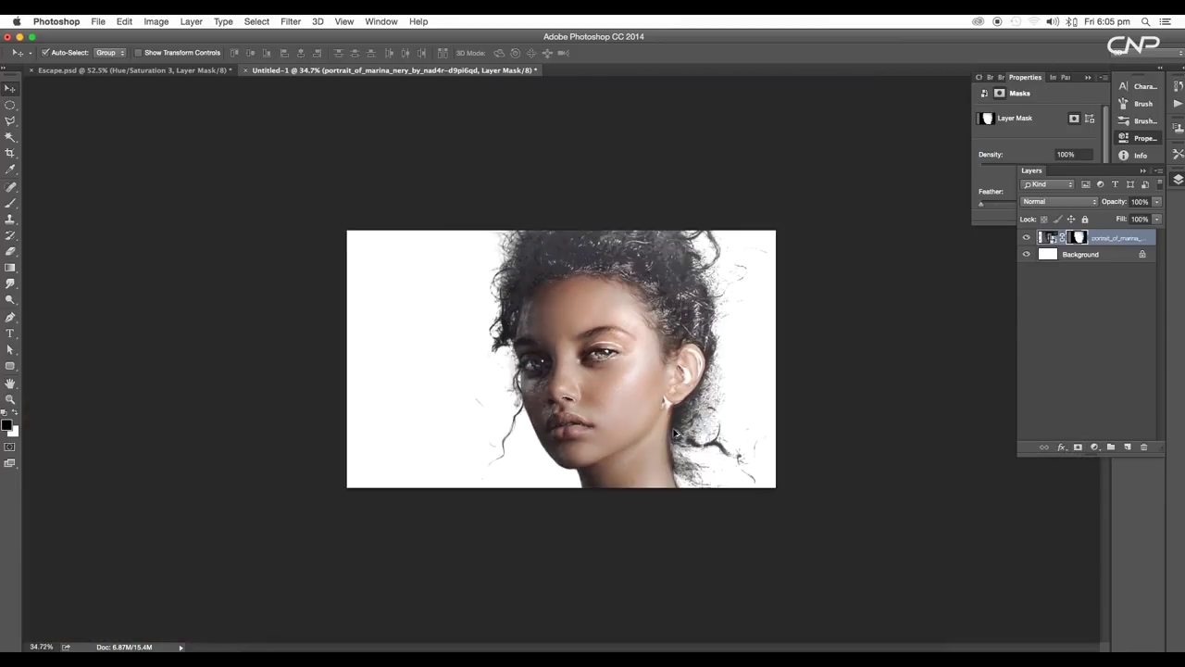
scroll(549, 421, up, 3)
scroll(641, 347, up, 3)
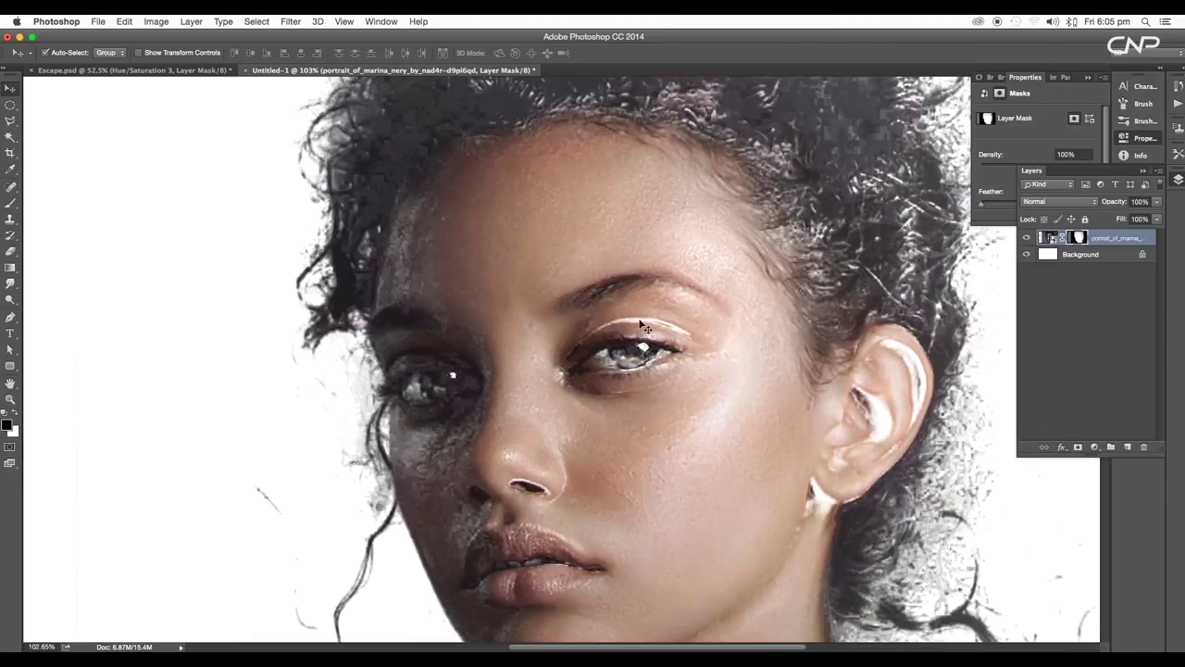
scroll(639, 321, down, 3)
scroll(660, 324, up, 3)
scroll(652, 342, down, 2)
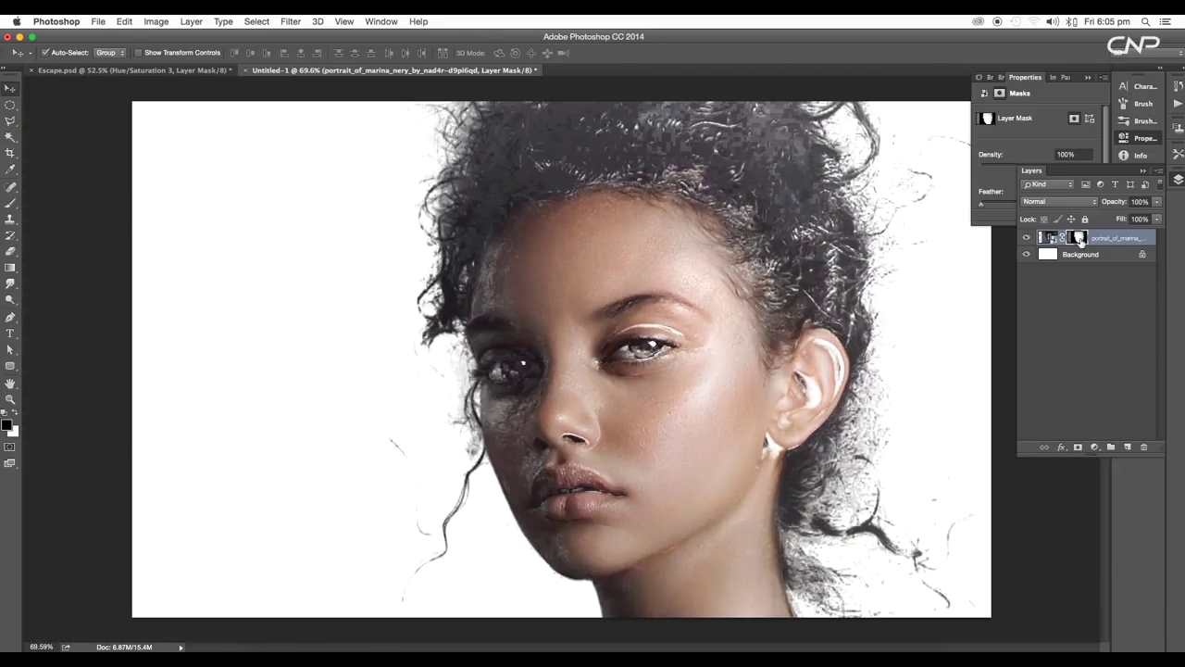
Step: Display the portrait's layer mask alone on the canvas and prepare the Eraser with a 250 px round brush
alt+click(1079, 238)
scroll(723, 400, down, 1)
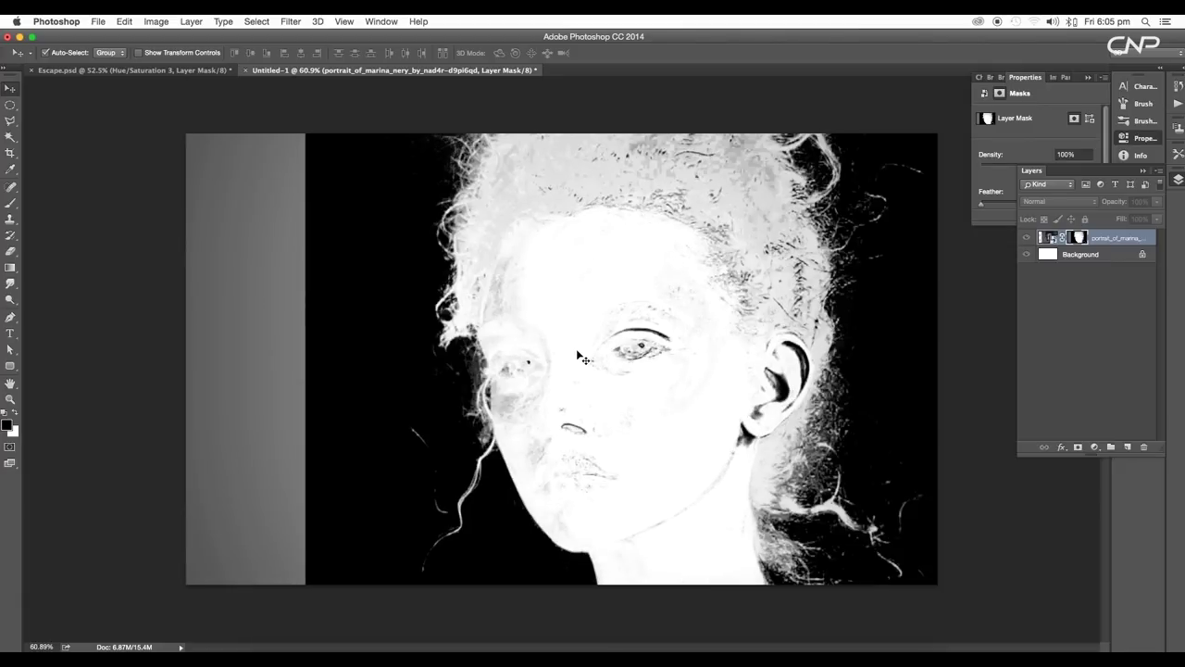
key(e)
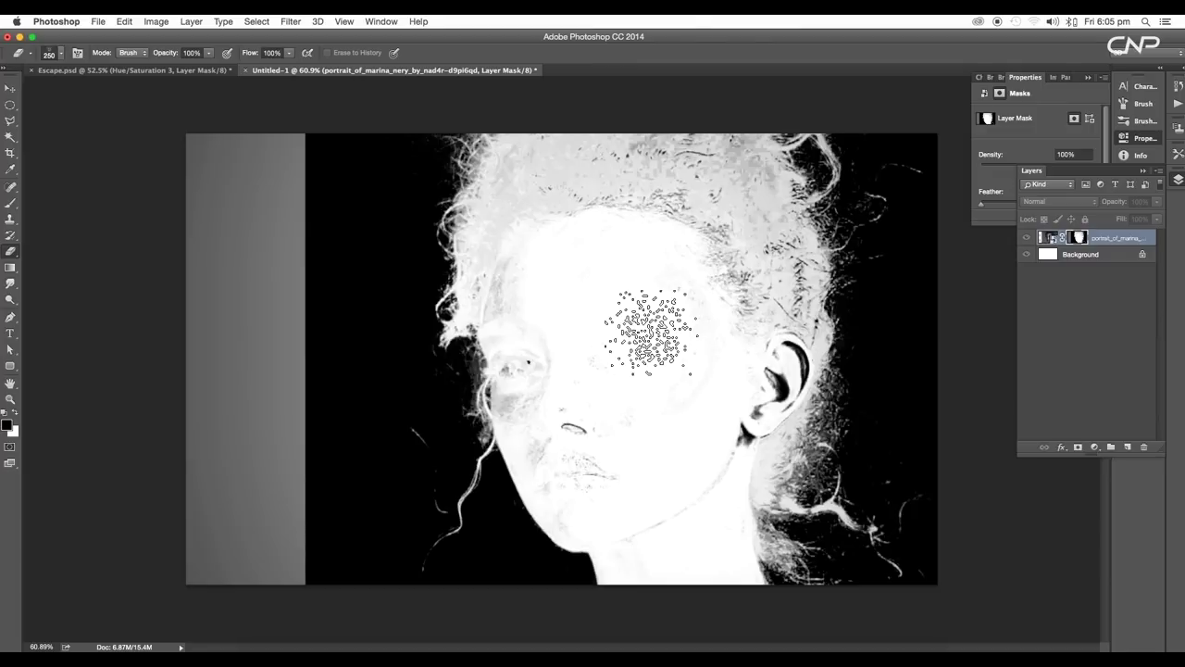
right_click(651, 334)
scroll(701, 444, up, 5)
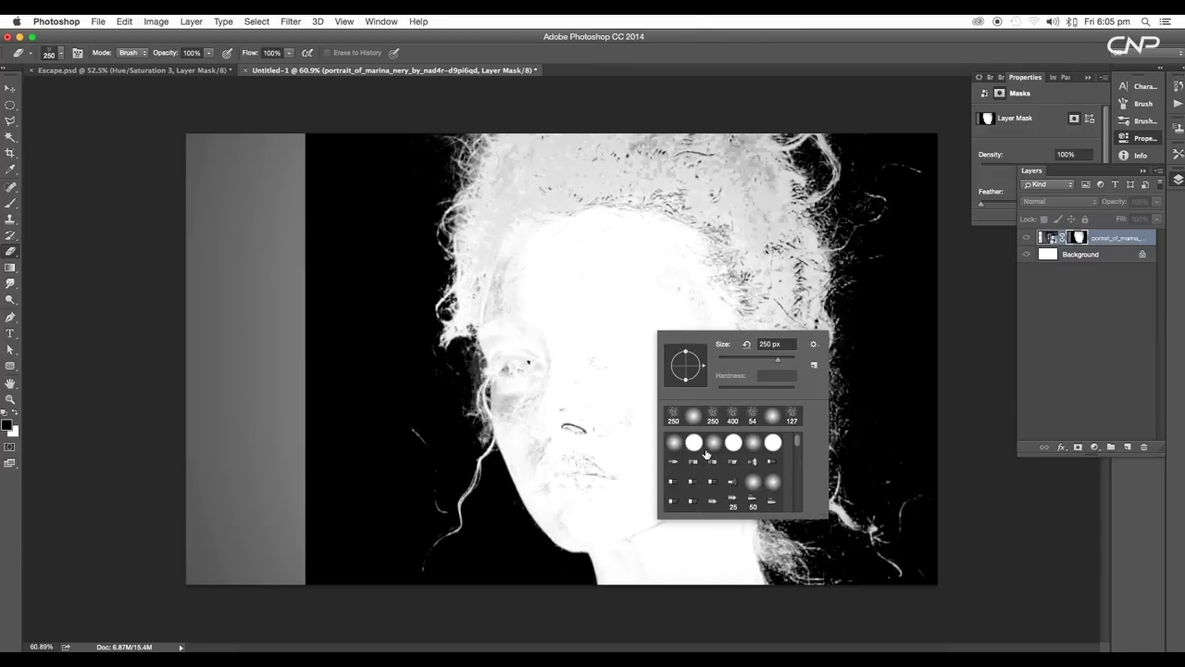
Step: Try an Eraser stroke on the mask from the eye down to the mouth, and undo it
mouse_move(656, 321)
mouse_down()
mouse_move(619, 369)
mouse_move(616, 323)
mouse_move(596, 366)
mouse_move(569, 344)
mouse_move(535, 343)
mouse_move(537, 378)
mouse_move(603, 481)
mouse_up()
key(super+z)
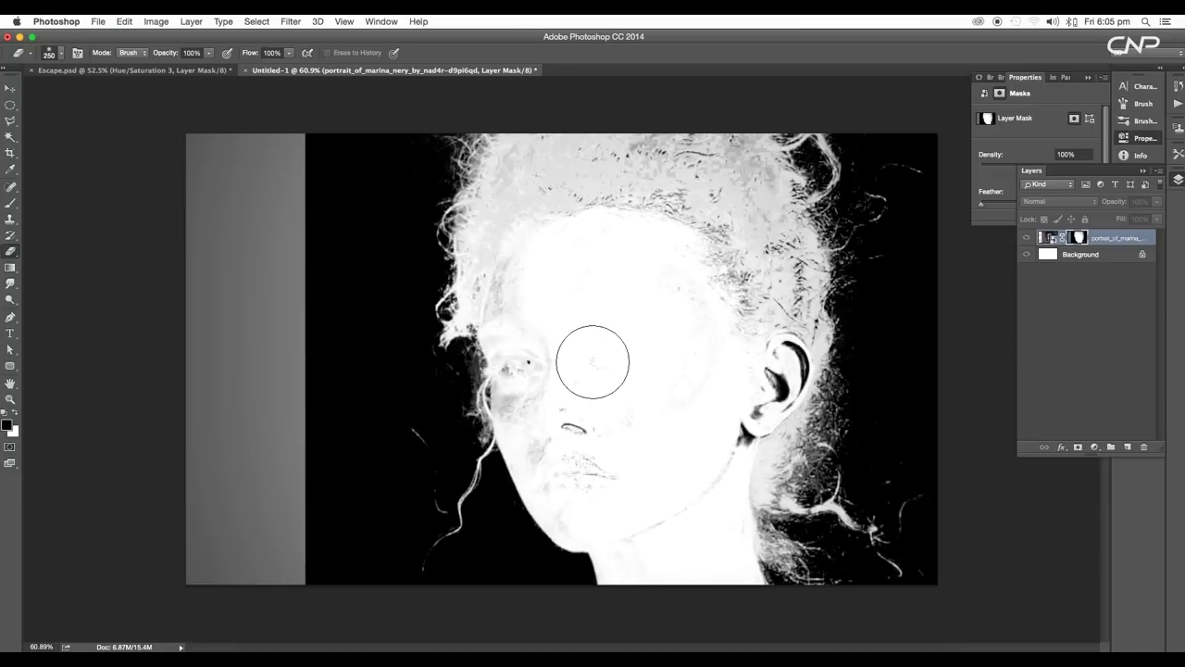
Step: Erase the grey hairline patch beside the forehead to white on the mask with a hard round Eraser brush
right_click(637, 400)
click(656, 444)
mouse_move(697, 238)
mouse_down()
mouse_move(704, 330)
mouse_move(689, 414)
mouse_up()
right_click(684, 356)
click(659, 344)
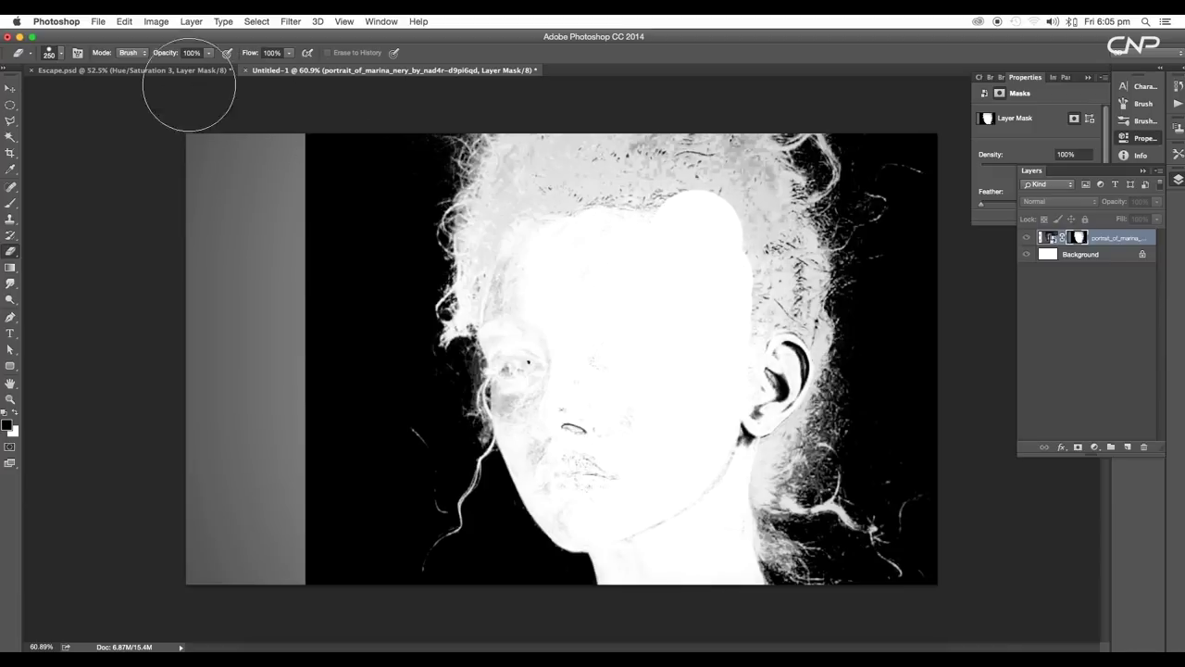
Step: Set the Eraser brush spacing to 1% and whiten the mask over the eyes, nose, mouth and cheeks
click(77, 54)
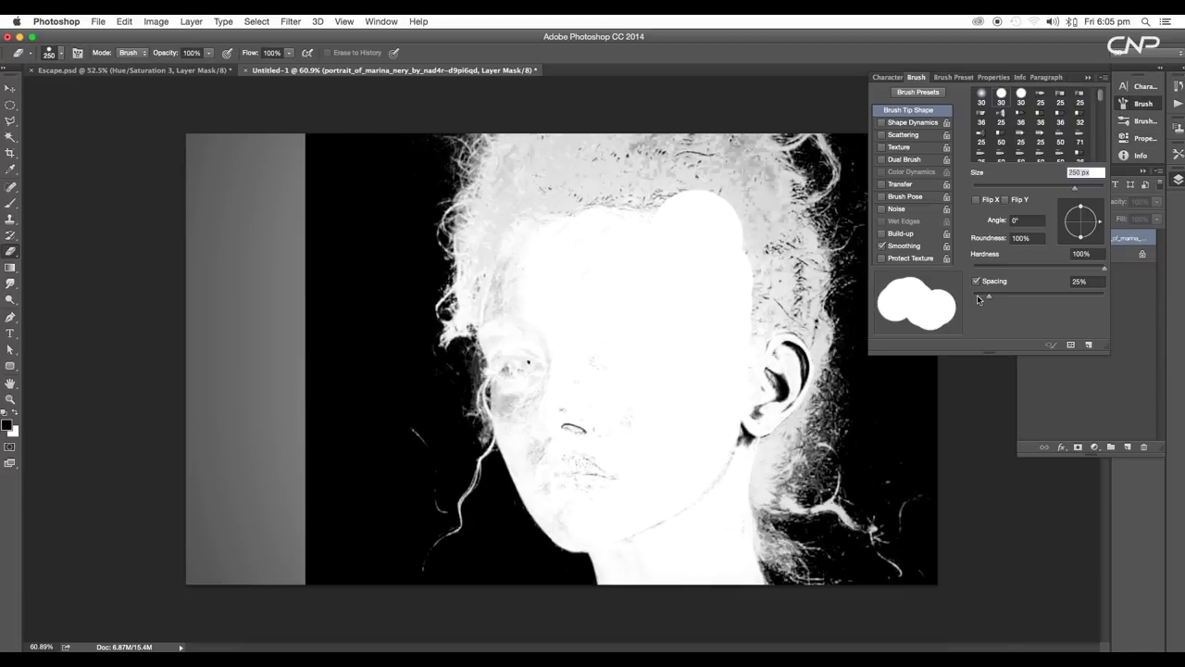
mouse_move(680, 344)
mouse_down()
mouse_move(617, 234)
mouse_move(586, 209)
mouse_move(656, 435)
mouse_move(666, 516)
mouse_up()
scroll(666, 516, up, 5)
mouse_move(486, 469)
mouse_down()
mouse_move(447, 323)
mouse_move(479, 348)
mouse_move(459, 239)
mouse_move(454, 325)
mouse_move(479, 450)
mouse_move(515, 487)
mouse_up()
mouse_move(530, 511)
mouse_down()
mouse_move(521, 403)
mouse_move(457, 312)
mouse_up()
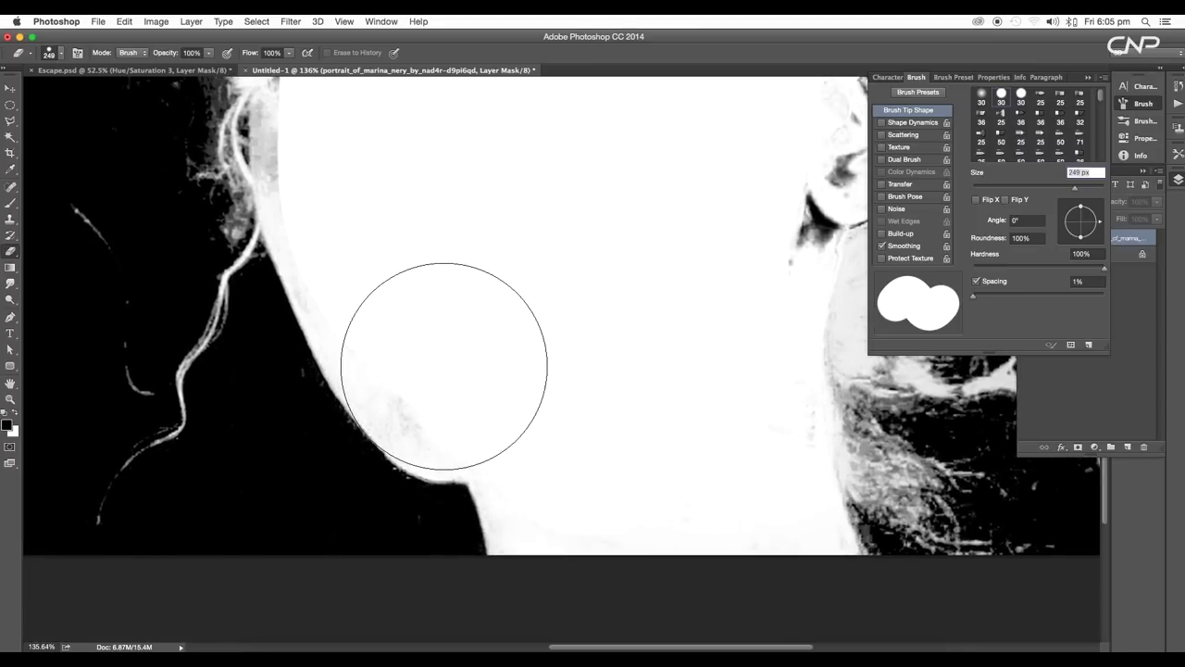
Step: Whiten the remaining grey areas of the mask inside the chin, lower jaw and neck with the 249 px Eraser
scroll(574, 364, down, 3)
scroll(621, 367, up, 4)
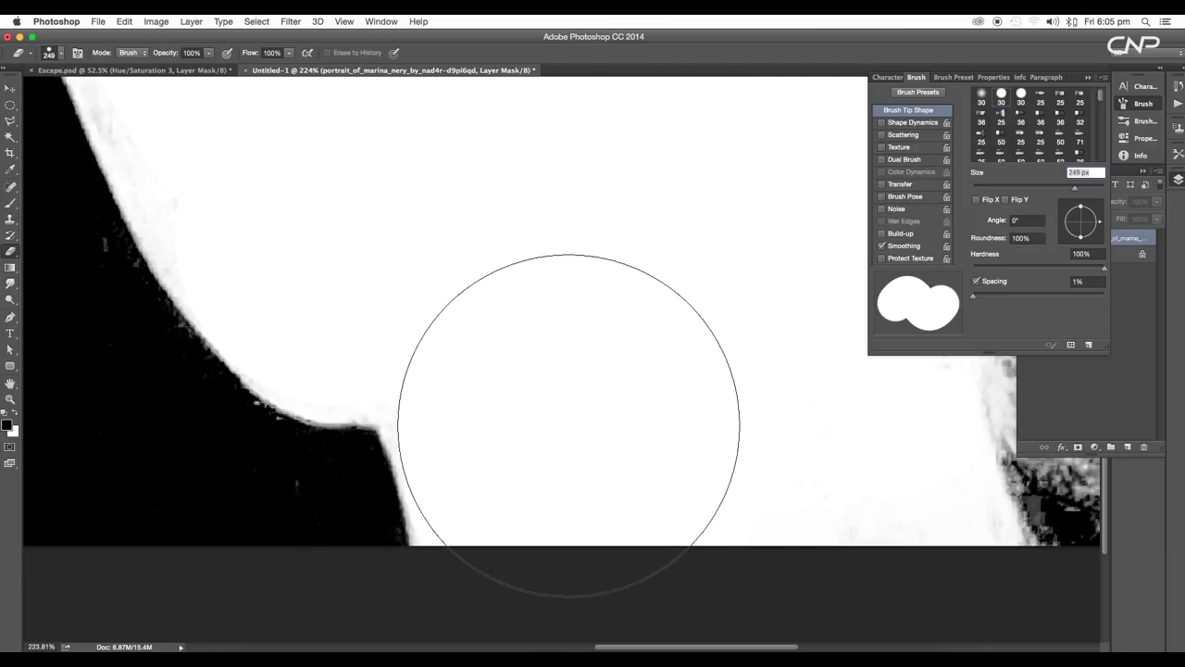
mouse_move(550, 384)
mouse_down()
mouse_move(587, 337)
mouse_move(656, 446)
mouse_up()
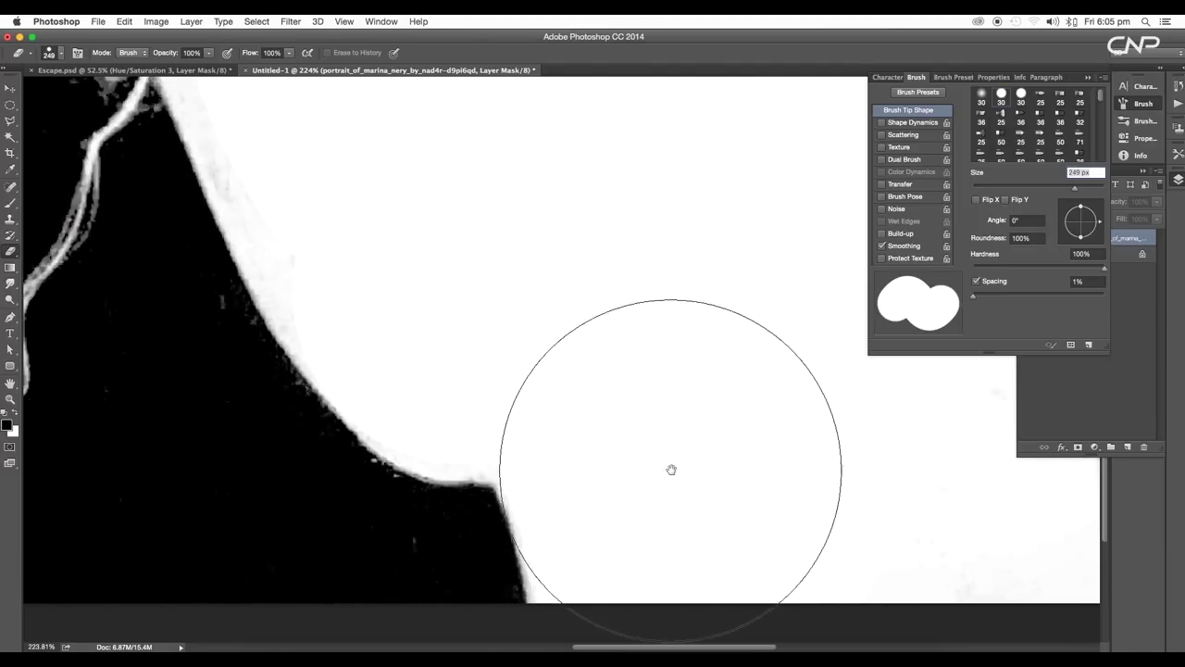
scroll(675, 399, down, 3)
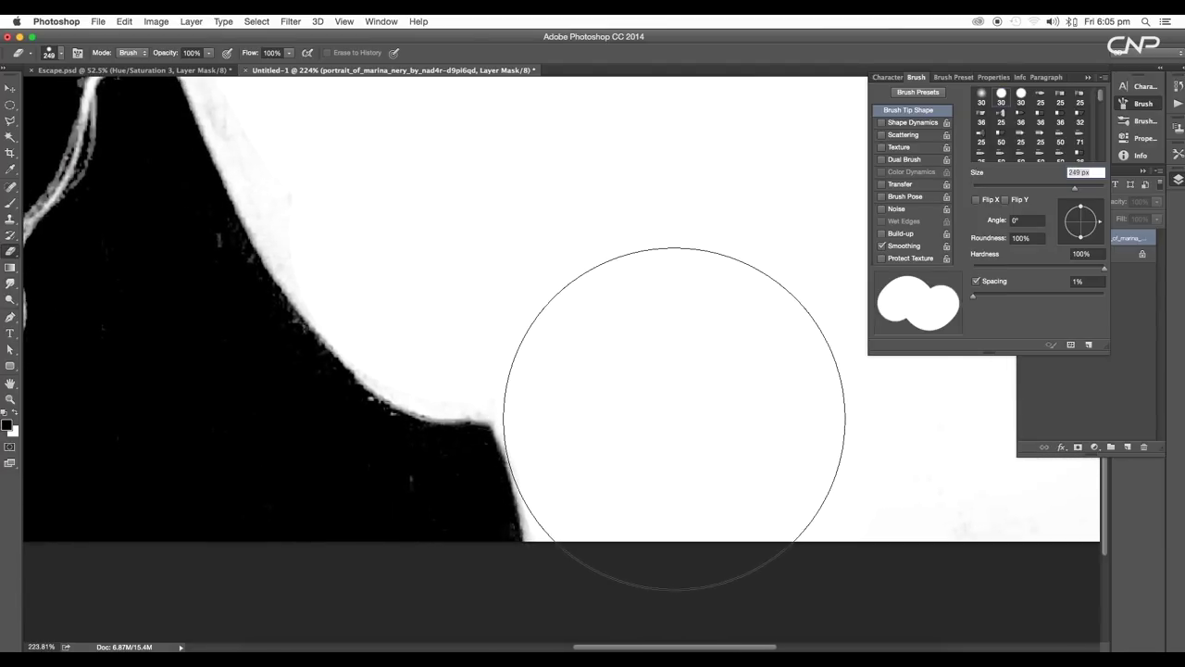
mouse_move(630, 368)
mouse_down()
mouse_move(674, 413)
mouse_move(683, 449)
mouse_up()
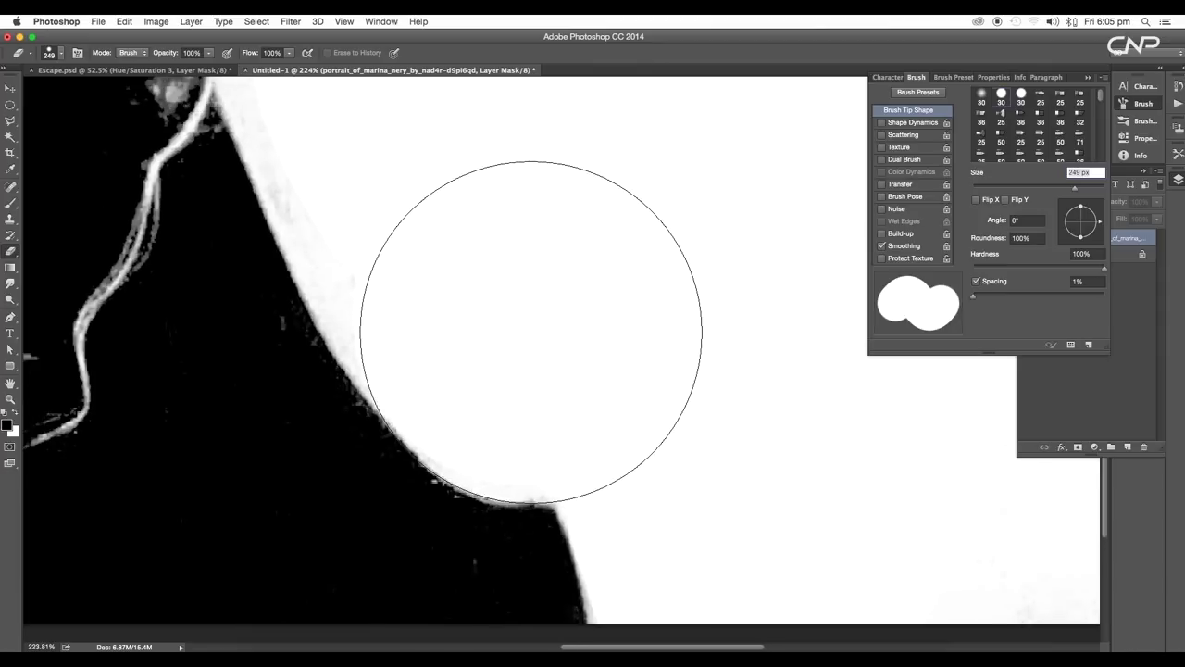
mouse_move(556, 320)
mouse_down()
mouse_move(619, 315)
mouse_move(635, 385)
mouse_move(582, 381)
mouse_move(578, 307)
mouse_move(621, 384)
mouse_up()
scroll(656, 426, down, 5)
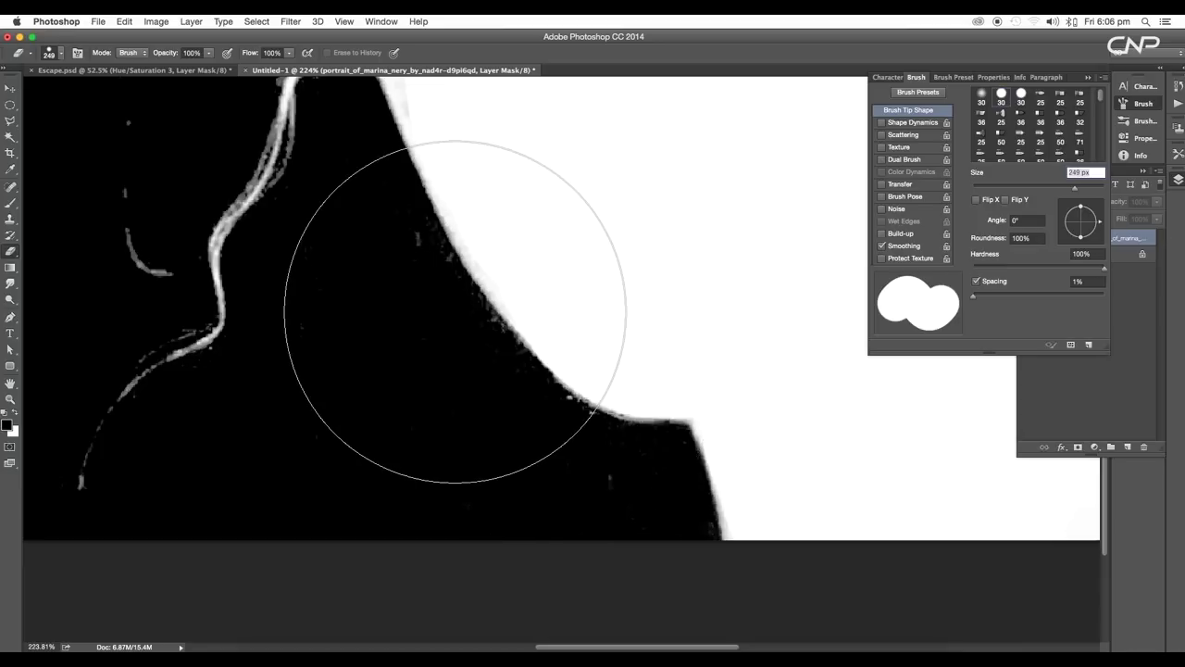
Step: Switch to the Brush tool with an 80 px hard round tip, 100% hardness and 100% opacity
key(b)
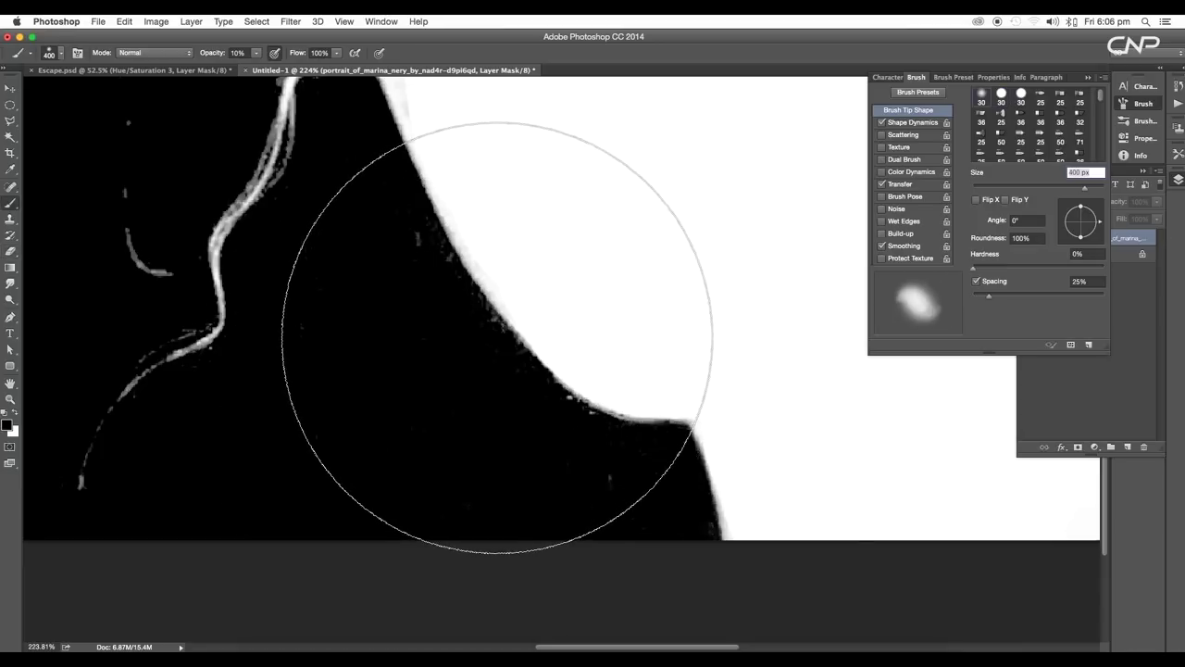
key(bracketleft)
key(bracketleft)
key(bracketleft)
key(bracketleft)
key(bracketleft)
key(bracketleft)
key(bracketleft)
key(bracketleft)
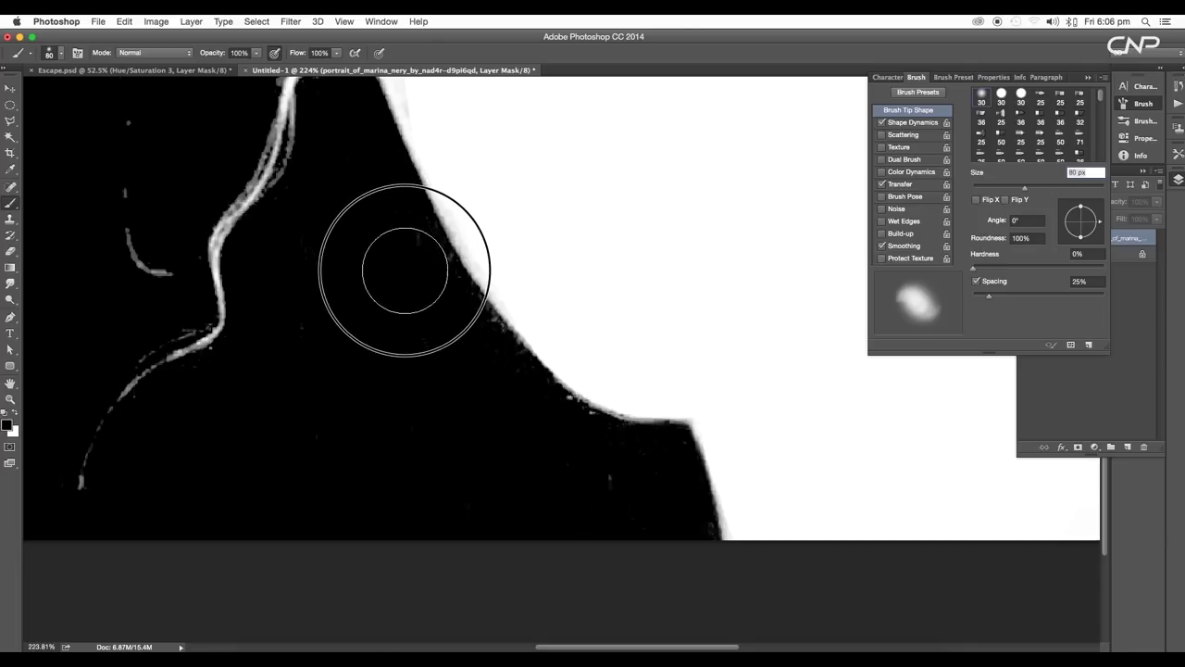
right_click(416, 286)
click(446, 401)
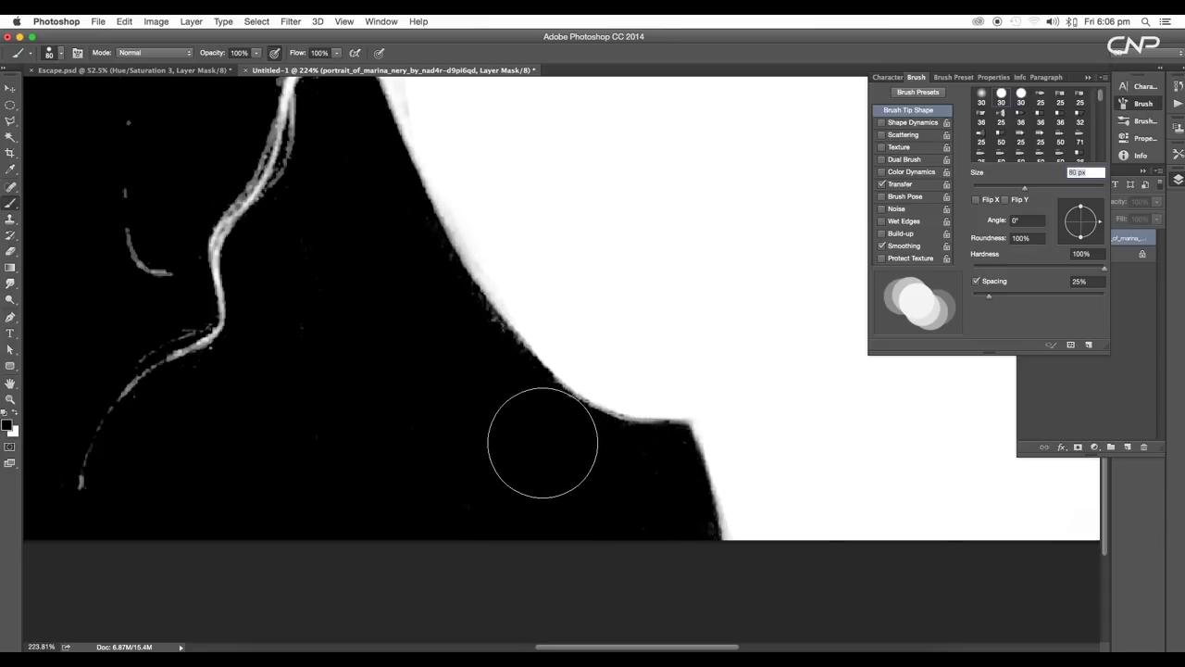
Step: Paint black over the stray specks in the mask's background beside the jaw and below the loose hair strand
drag(285, 392, 356, 422)
key(space)
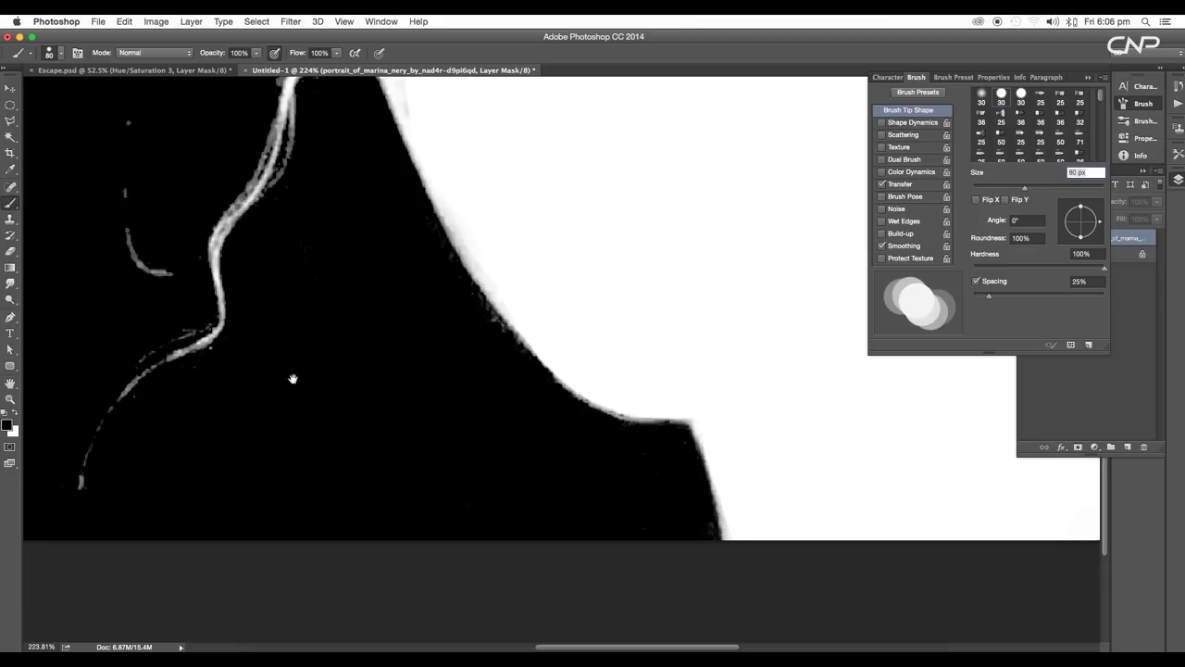
drag(321, 357, 558, 441)
drag(351, 176, 351, 273)
scroll(350, 273, down, 5)
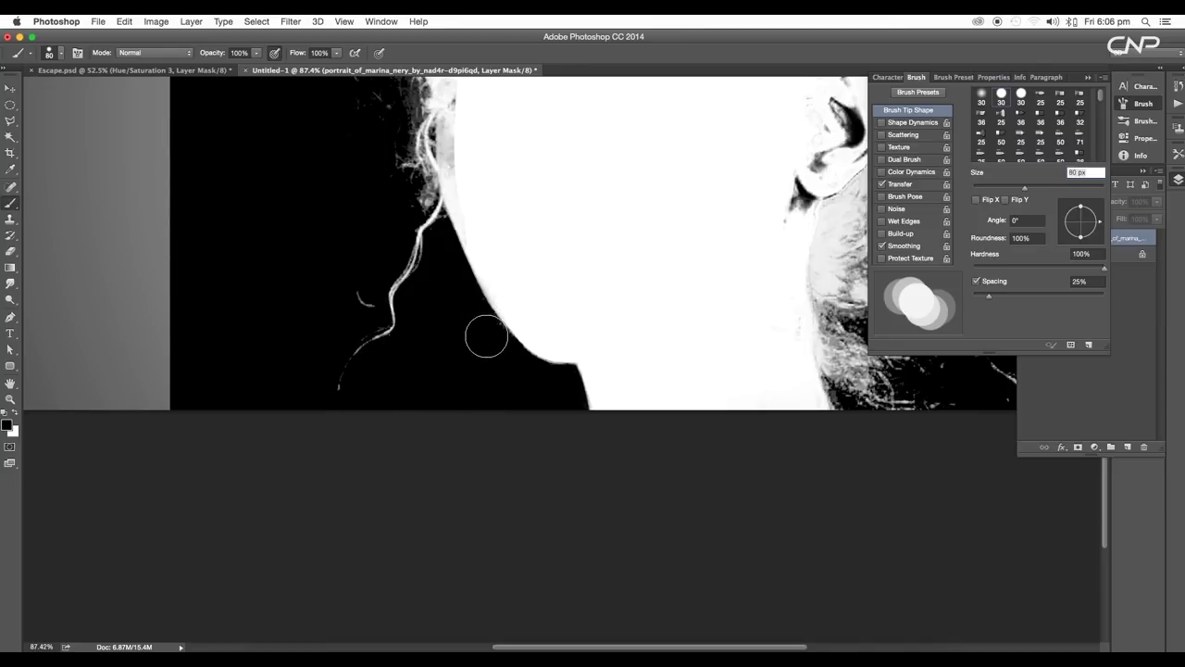
scroll(486, 340, up, 5)
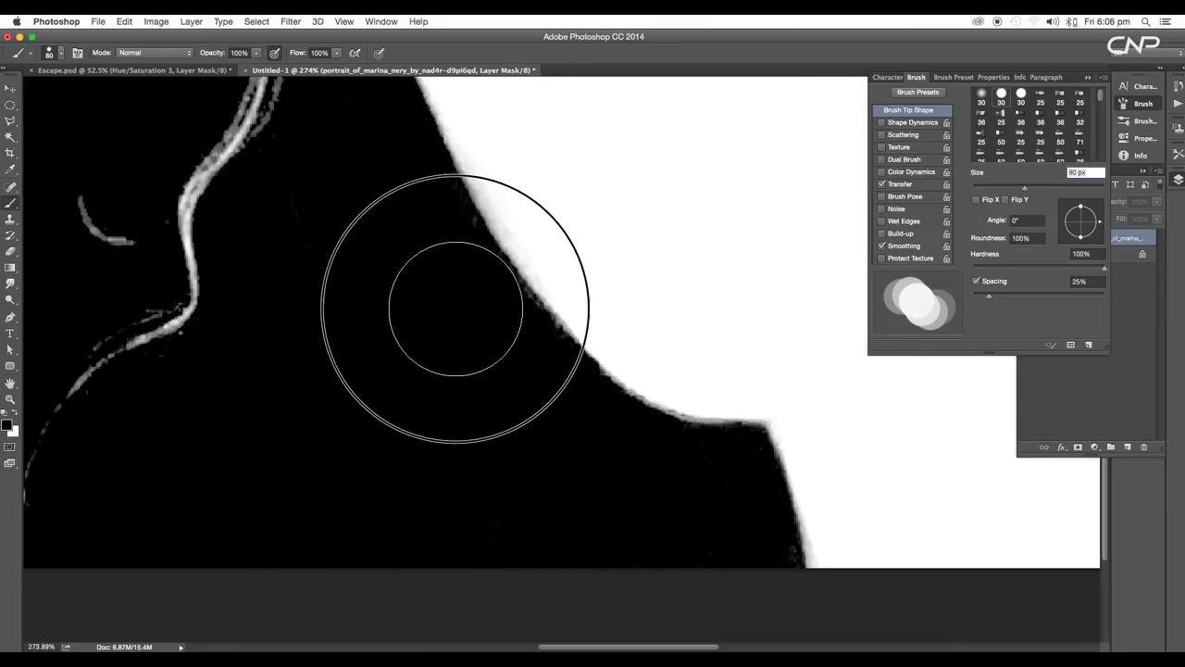
drag(444, 266, 471, 352)
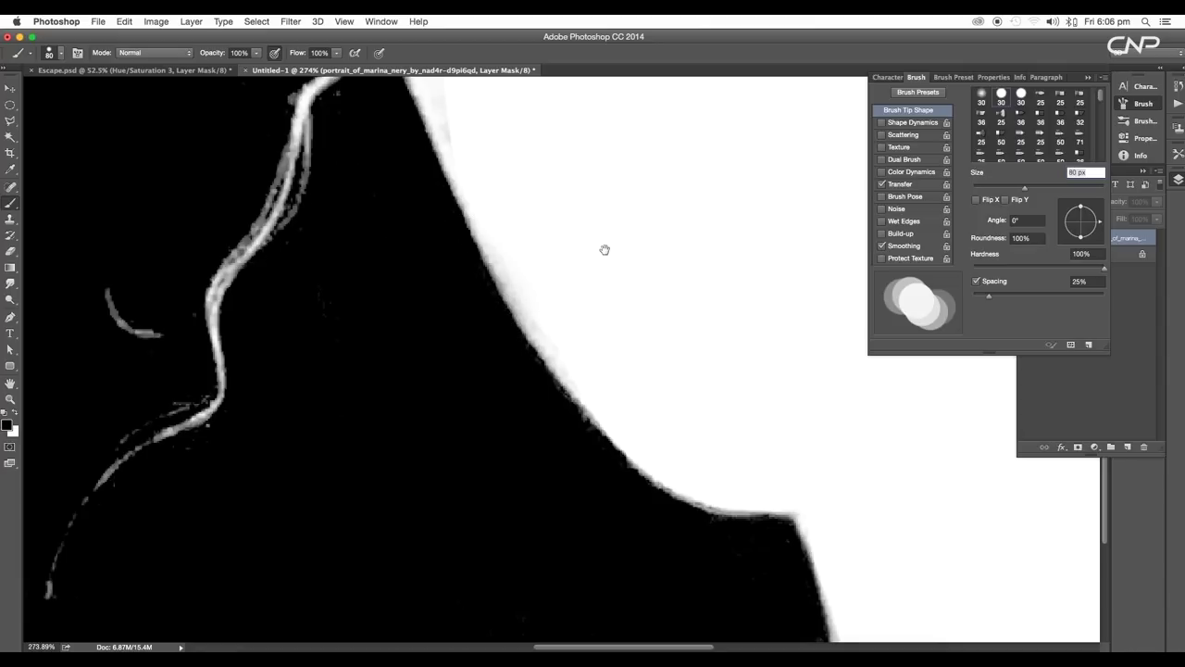
Step: Reduce the Eraser to 125 px and whiten the grey fringe along the inside of the jawline
drag(606, 251, 595, 378)
key(e)
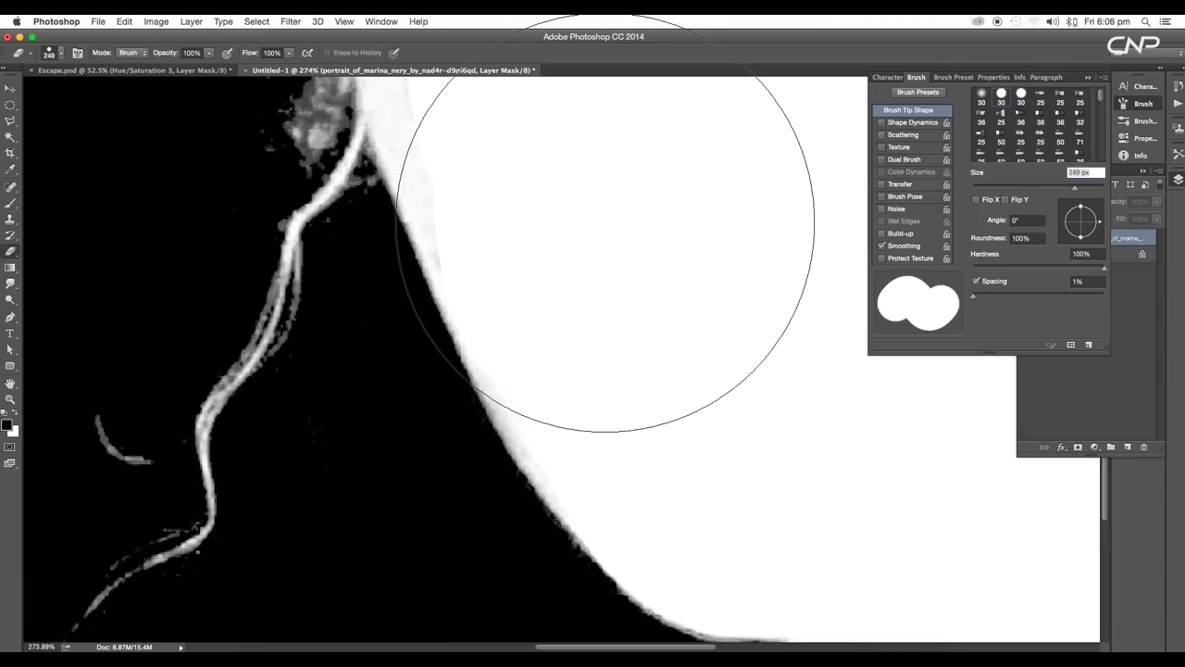
key(bracketleft)
key(bracketleft)
key(bracketleft)
key(bracketleft)
mouse_move(542, 217)
mouse_down()
mouse_move(569, 312)
mouse_move(521, 239)
mouse_move(569, 374)
mouse_move(556, 268)
mouse_up()
drag(531, 309, 552, 346)
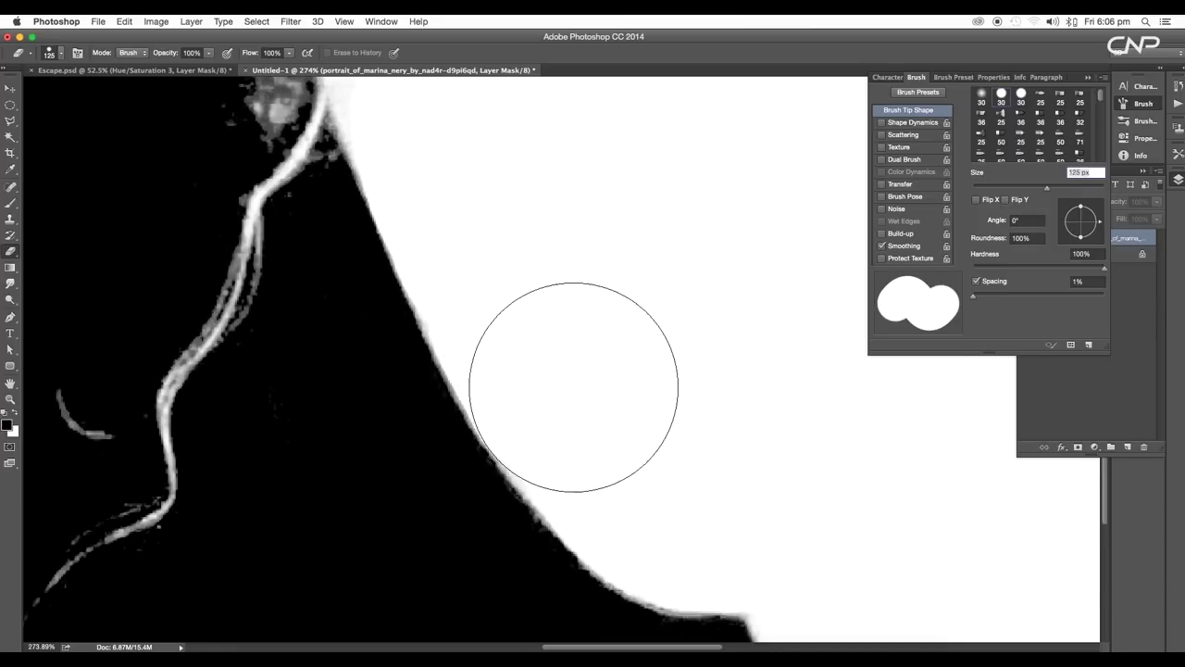
Step: Whiten the mask along the neck edge and the area below the ear, next to the hair
scroll(706, 403, down, 6)
drag(692, 335, 503, 332)
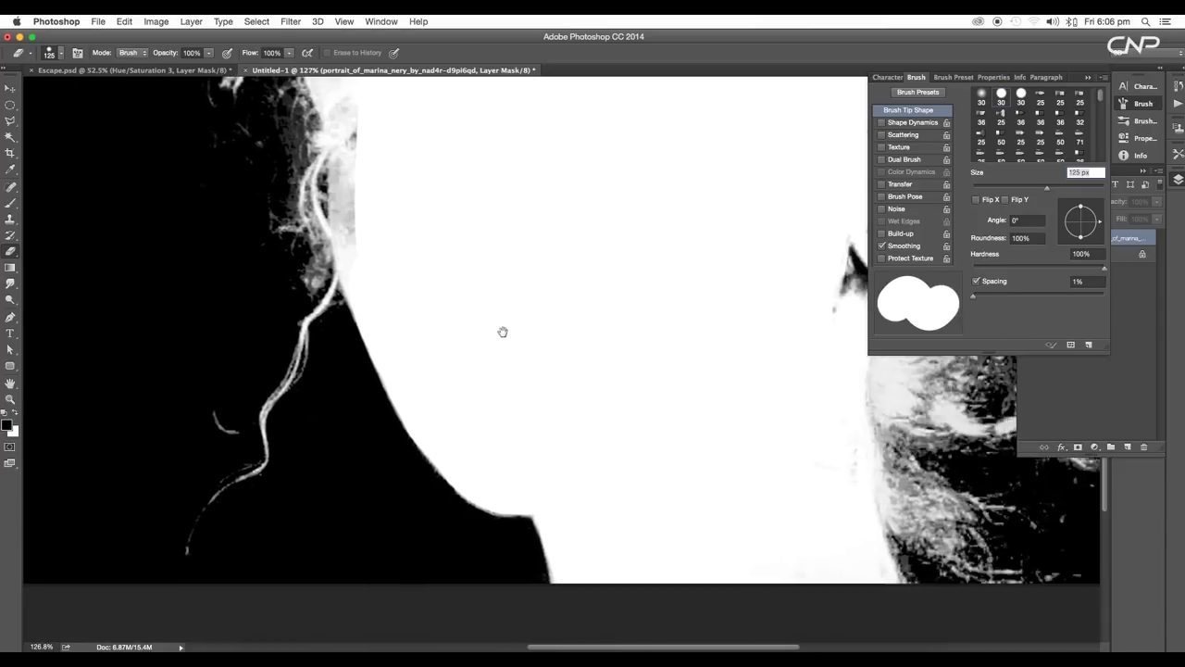
drag(741, 306, 482, 252)
mouse_move(516, 309)
mouse_down()
mouse_move(517, 240)
mouse_move(524, 331)
mouse_up()
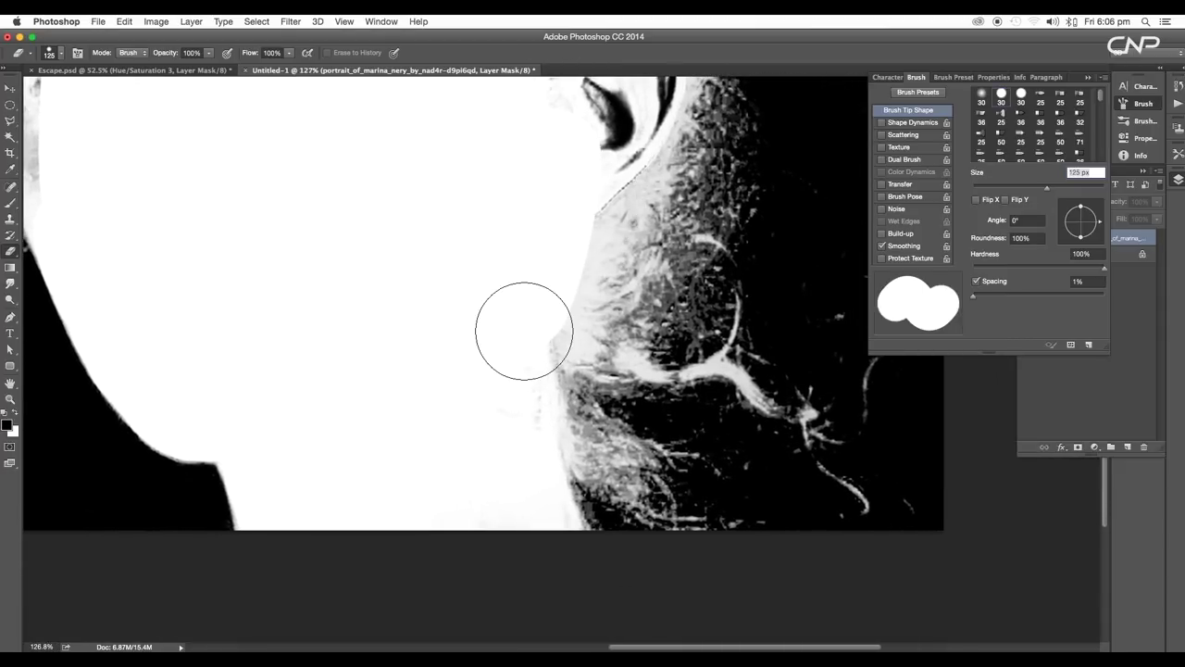
mouse_move(543, 268)
mouse_down()
mouse_move(512, 343)
mouse_move(509, 447)
mouse_up()
drag(513, 404, 566, 243)
mouse_move(575, 240)
mouse_down()
mouse_move(528, 359)
mouse_move(528, 285)
mouse_move(524, 298)
mouse_up()
Step: Switch the Eraser to a soft round 125 px brush and whiten the mask over the ear and adjoining hairline
right_click(497, 282)
double_click(554, 398)
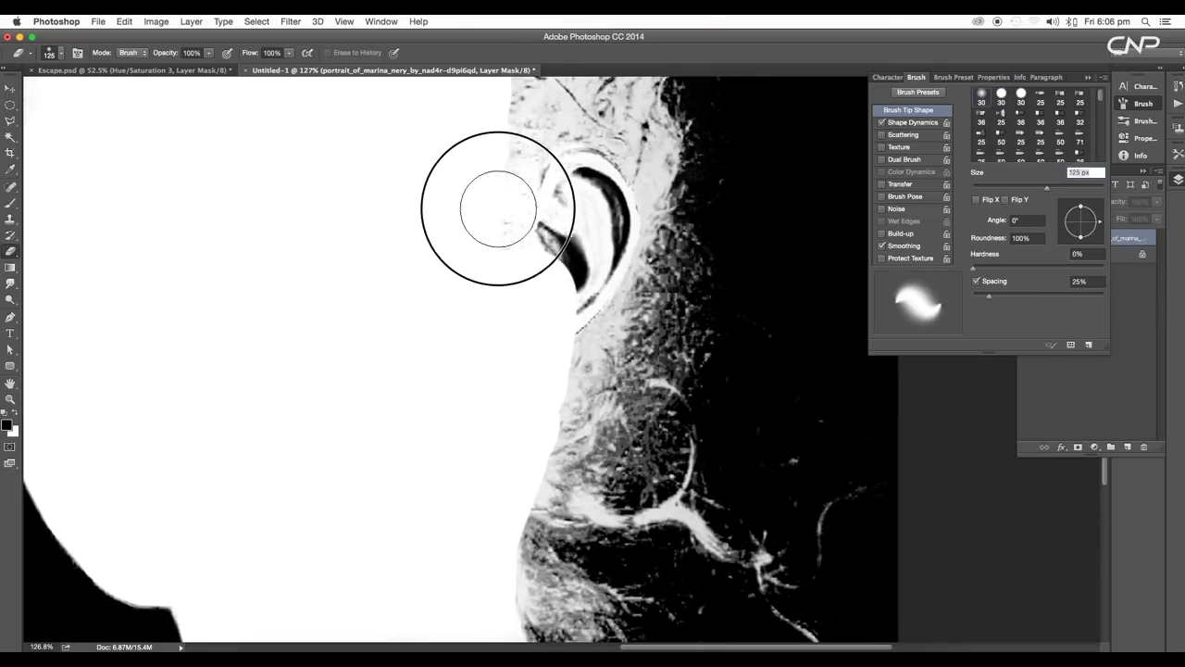
mouse_move(484, 198)
mouse_down()
mouse_move(537, 234)
mouse_move(537, 318)
mouse_move(552, 278)
mouse_move(518, 412)
mouse_move(532, 416)
mouse_move(526, 451)
mouse_move(494, 503)
mouse_up()
mouse_move(533, 215)
mouse_down()
mouse_move(505, 362)
mouse_move(521, 384)
mouse_move(526, 434)
mouse_move(507, 506)
mouse_move(562, 323)
mouse_up()
mouse_move(562, 356)
mouse_down()
mouse_move(535, 209)
mouse_move(495, 223)
mouse_move(496, 374)
mouse_move(455, 324)
mouse_move(469, 373)
mouse_move(440, 279)
mouse_move(329, 325)
mouse_move(328, 273)
mouse_up()
Step: Blend the mask to white along the forehead hairline and the far side of the face with the soft Eraser
key(space)
key(space)
drag(322, 231, 494, 253)
mouse_move(550, 189)
mouse_down()
mouse_move(518, 164)
mouse_move(435, 138)
mouse_move(251, 198)
mouse_move(213, 225)
mouse_up()
key(space)
drag(358, 355, 487, 288)
mouse_move(327, 159)
mouse_down()
mouse_move(310, 250)
mouse_move(273, 282)
mouse_move(250, 432)
mouse_move(262, 446)
mouse_move(332, 354)
mouse_move(333, 322)
mouse_move(278, 410)
mouse_up()
key(space)
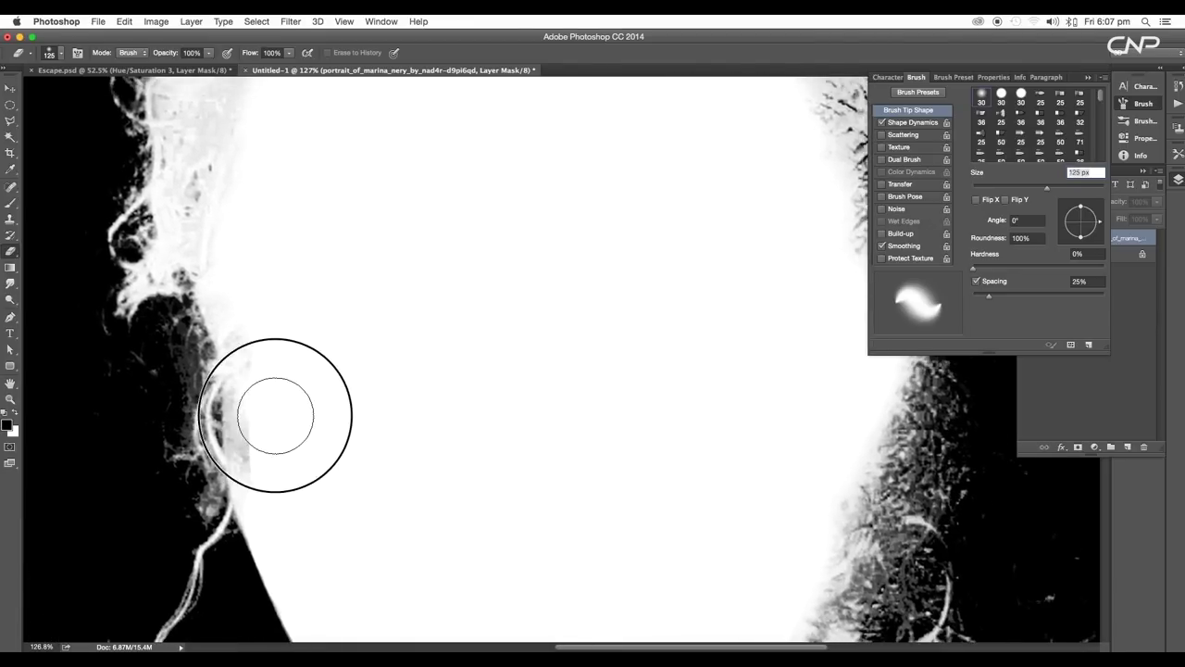
Step: Whiten the far cheek edge beside the loose strands with a hard round 125 px Eraser, and set its spacing to 1%
right_click(304, 375)
click(339, 487)
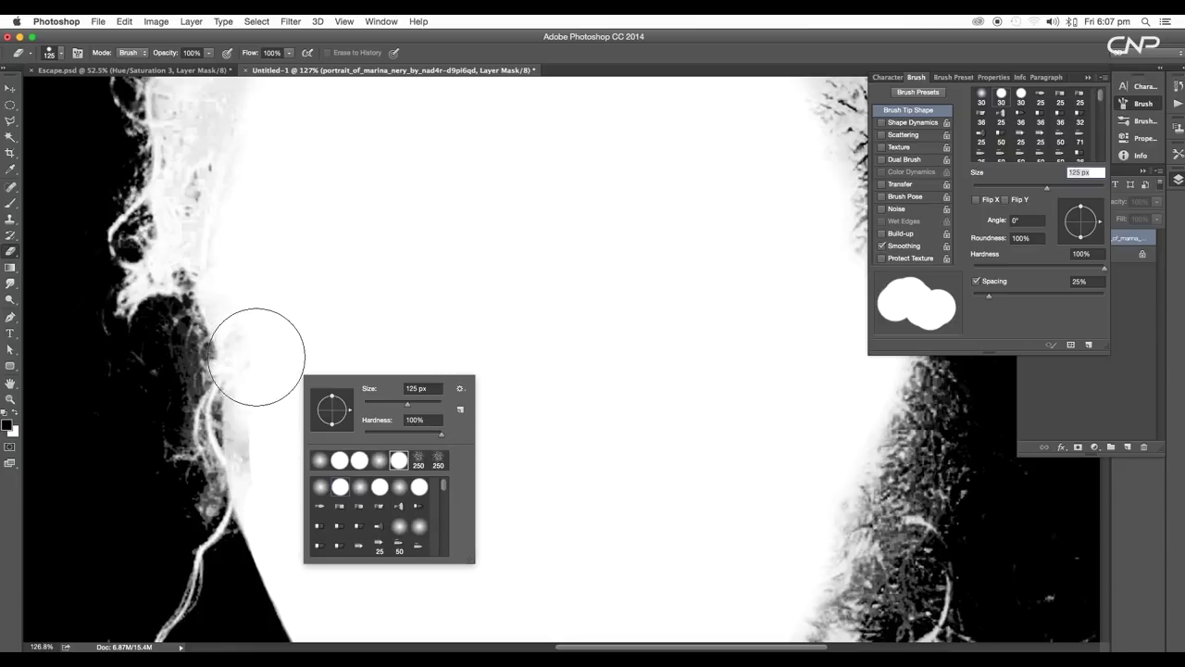
key(Return)
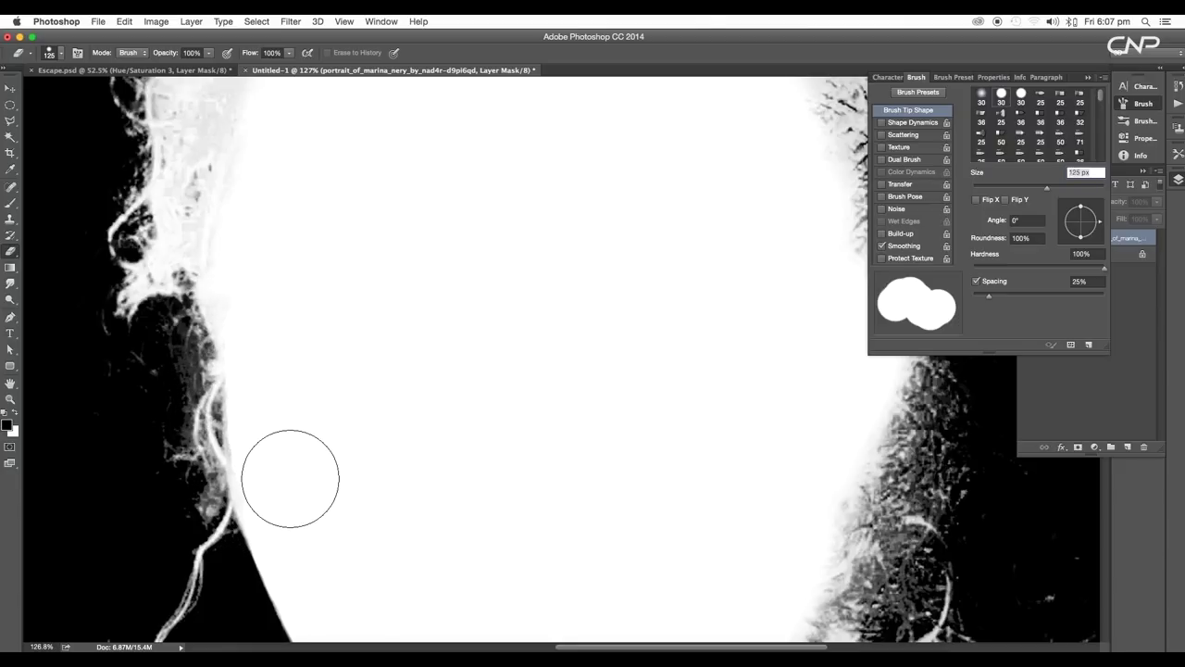
scroll(291, 475, up, 3)
click(78, 53)
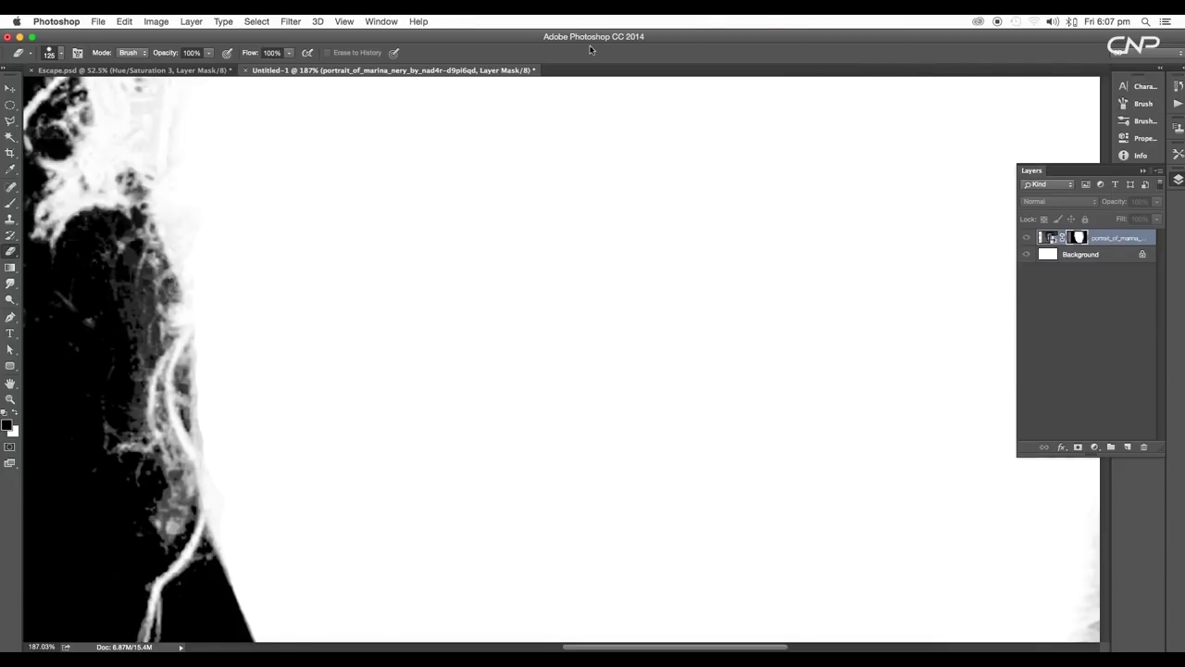
click(78, 53)
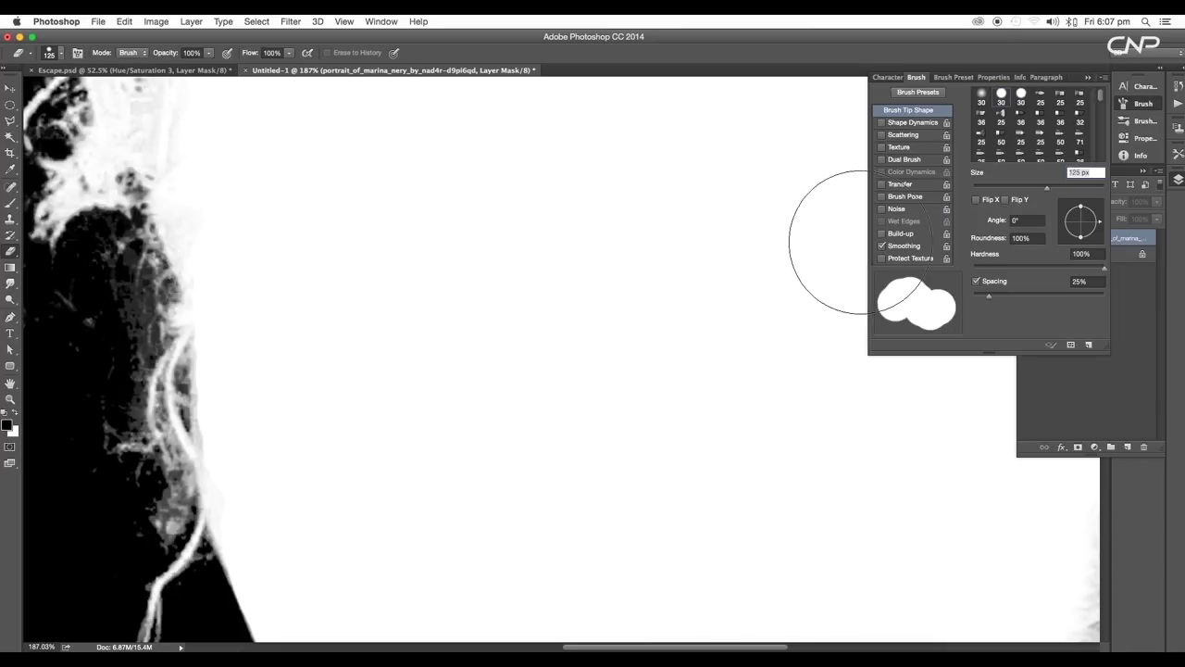
drag(985, 297, 960, 298)
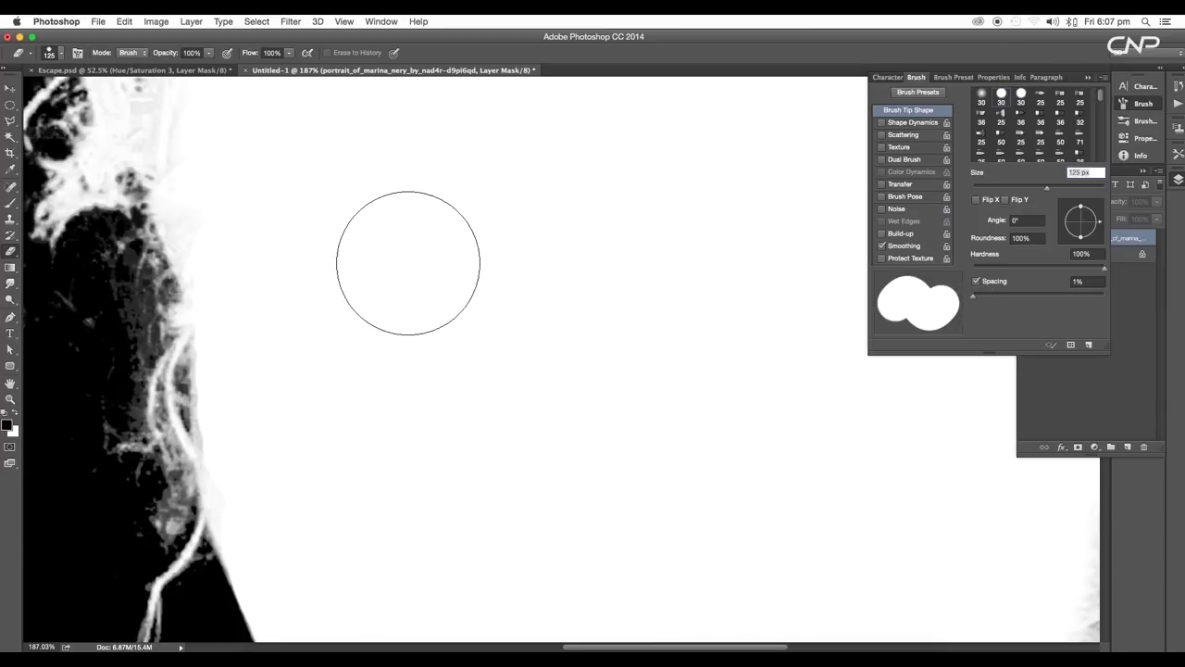
mouse_move(289, 223)
mouse_down()
mouse_move(224, 176)
mouse_move(270, 332)
mouse_move(273, 456)
mouse_move(273, 424)
mouse_move(294, 502)
mouse_move(283, 508)
mouse_move(719, 380)
mouse_up()
Step: Close the brush settings, leave the mask-only view and check the masked portrait on the white background
key(super+0)
scroll(718, 381, down, 5)
scroll(699, 367, up, 3)
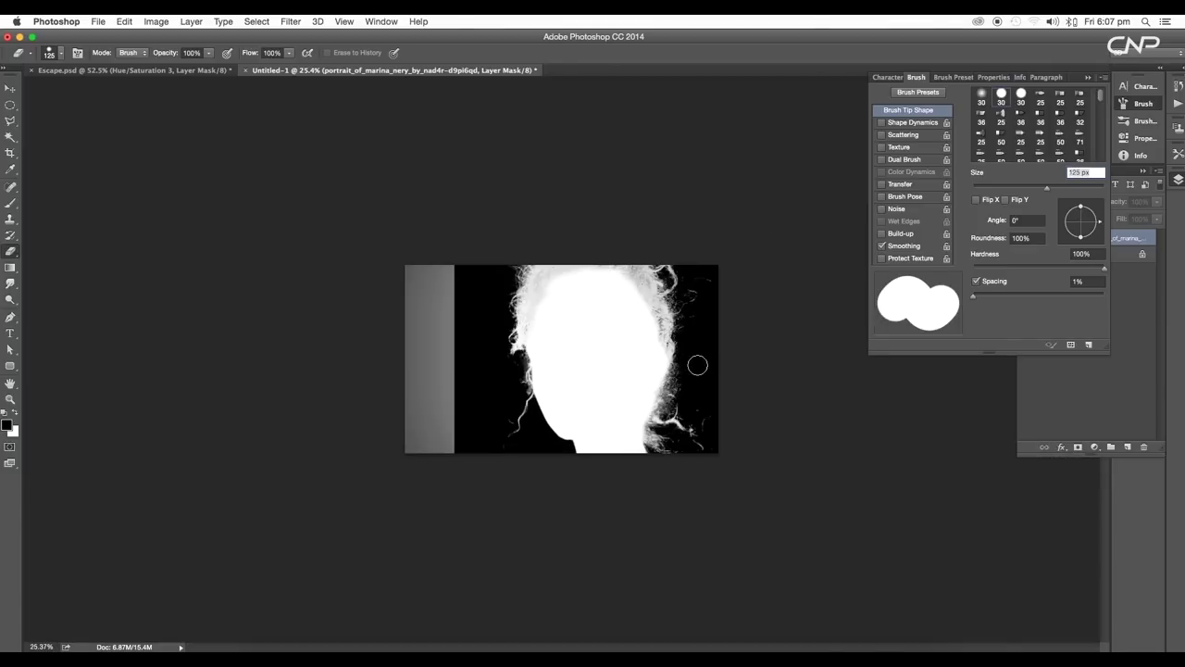
click(1088, 79)
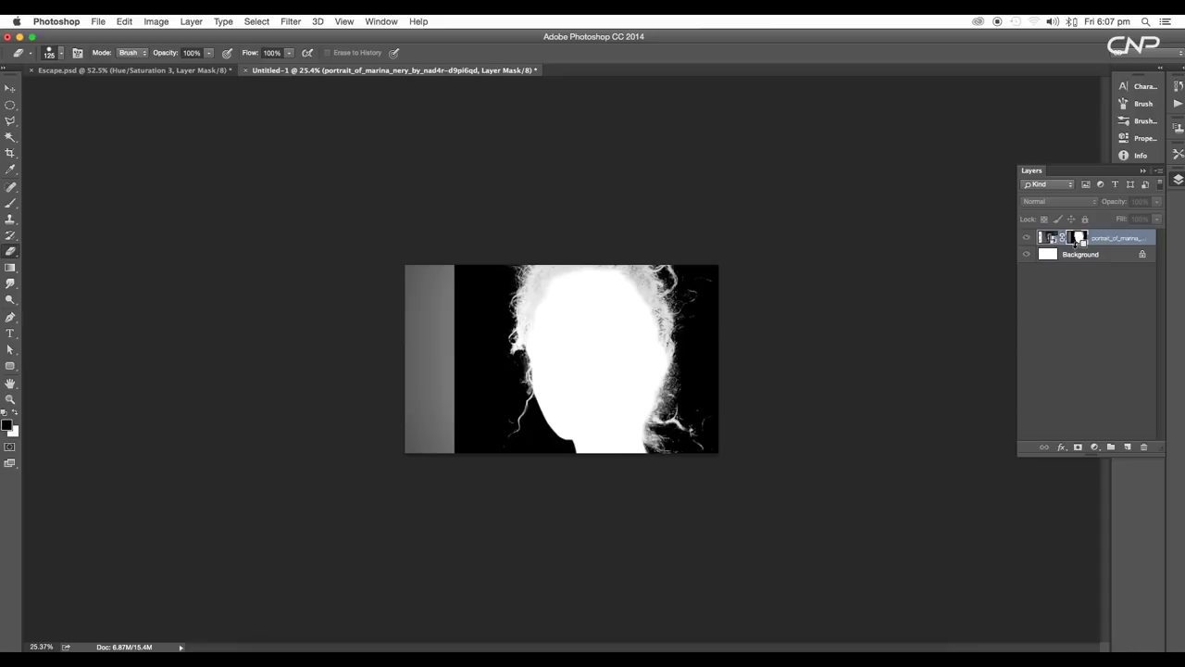
alt+click(1082, 239)
scroll(765, 312, up, 2)
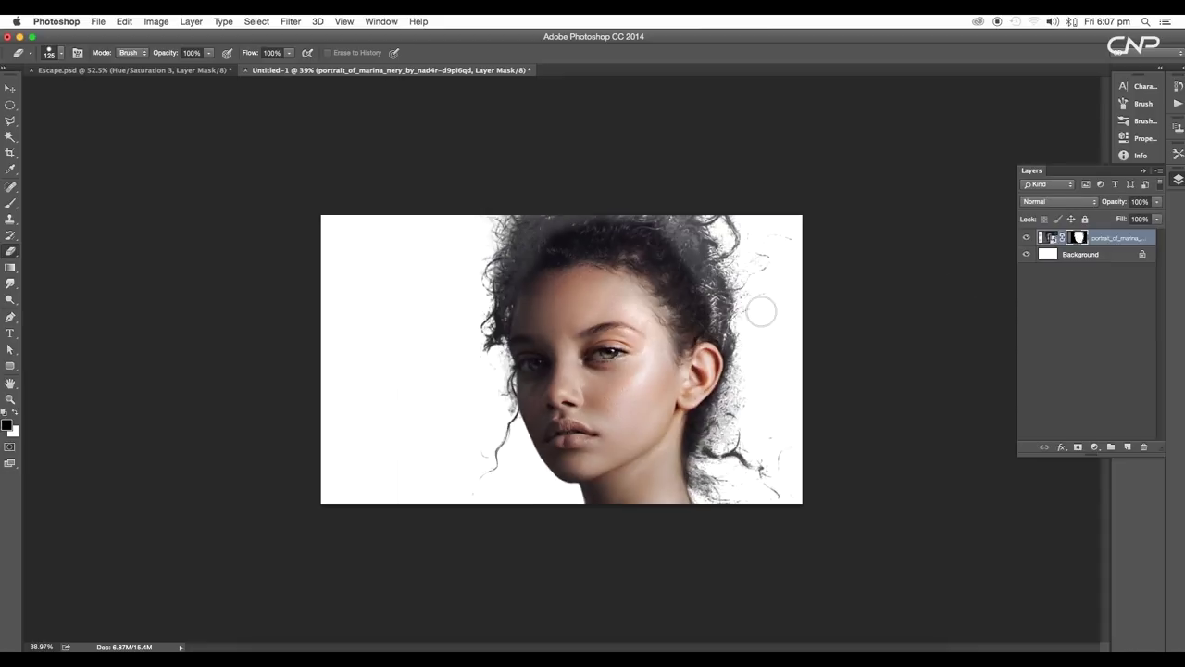
scroll(746, 315, up, 3)
scroll(648, 345, down, 3)
scroll(710, 331, up, 3)
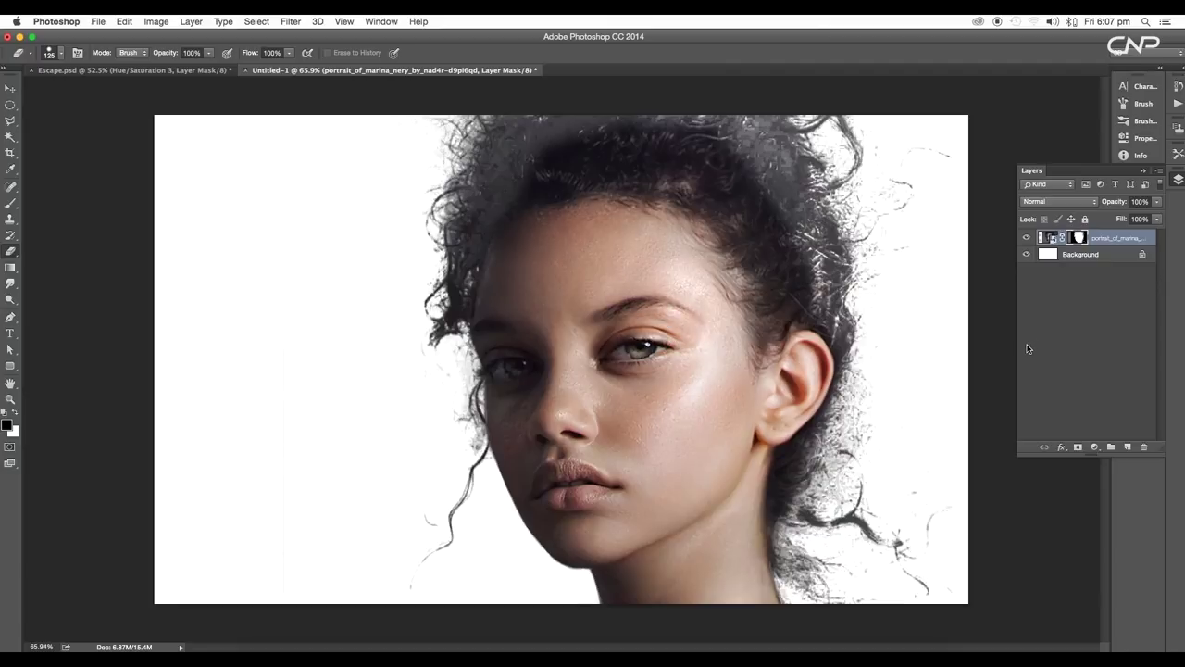
Step: Switch to the Move tool and convert the locked Background into a regular layer named Layer 0
key(b)
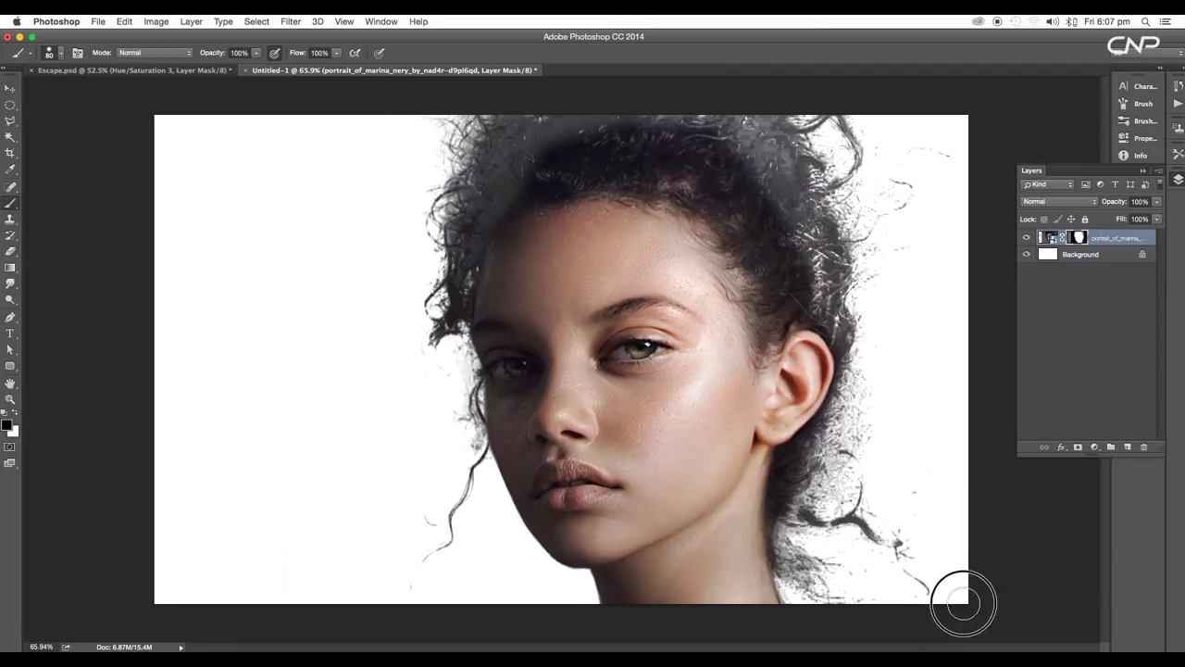
click(9, 89)
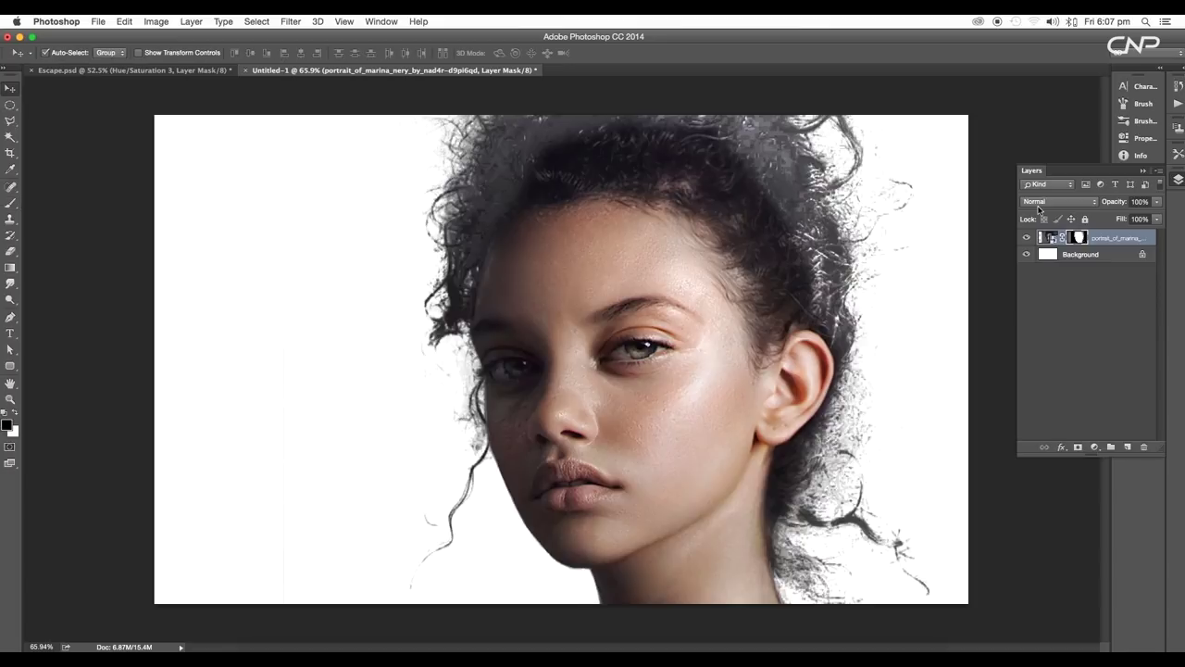
double_click(1123, 259)
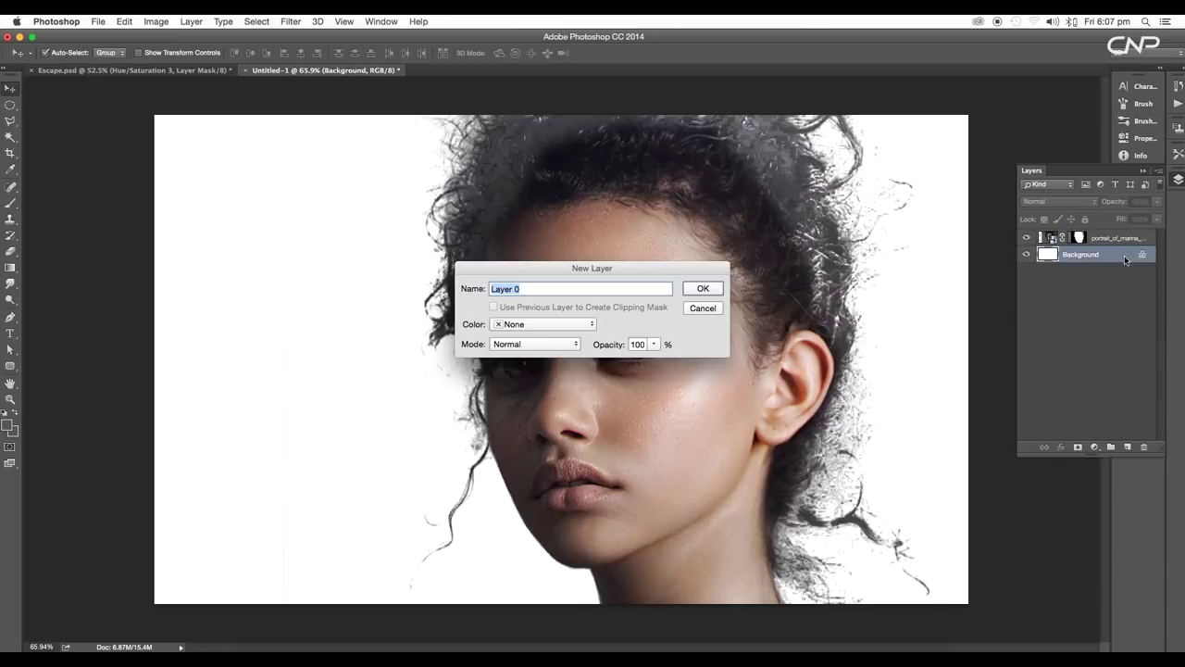
click(703, 289)
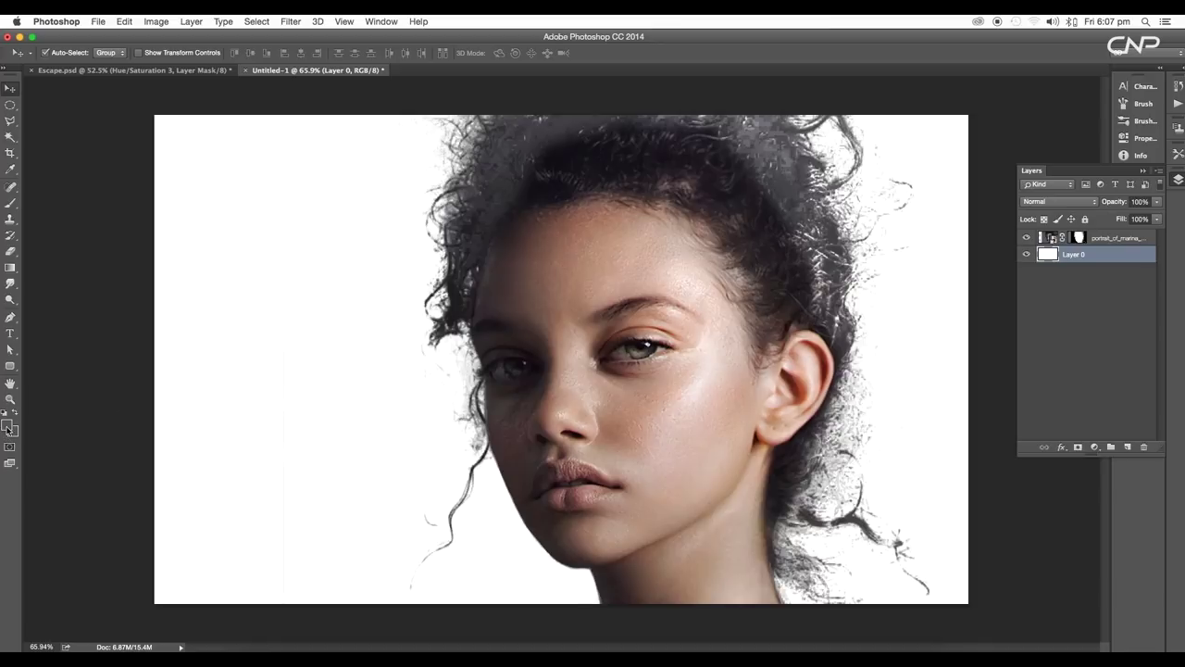
Step: Set the foreground colour to black (000000), fill Layer 0 with it and check the portrait's edges against the dark background
click(9, 428)
drag(829, 500, 820, 554)
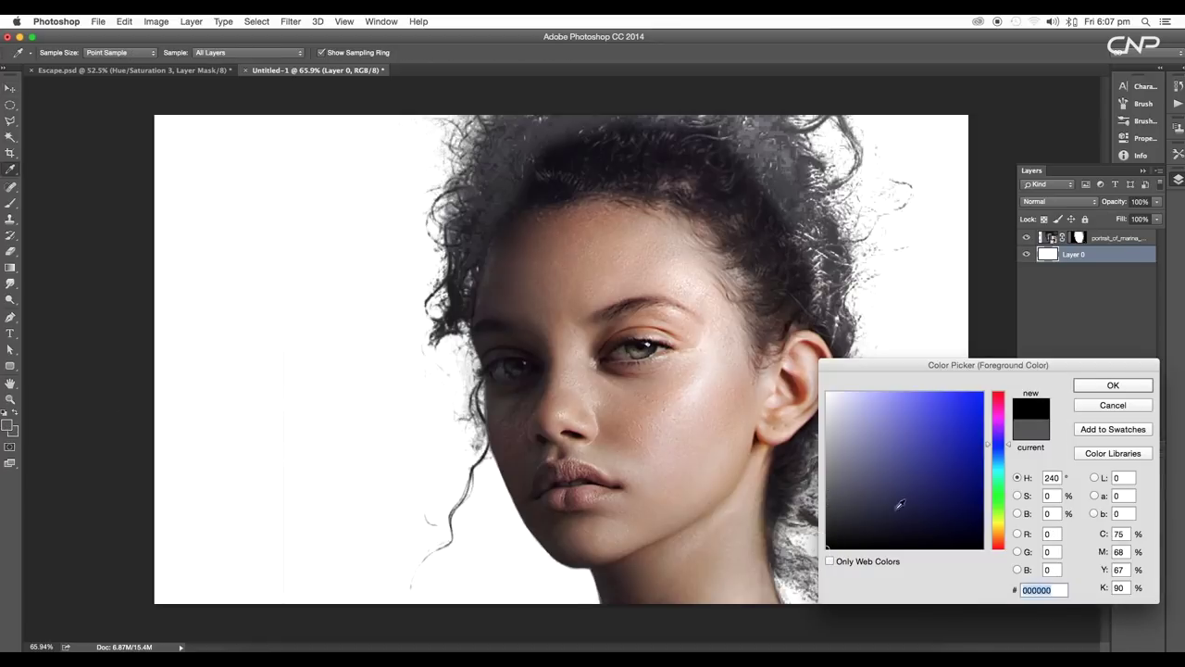
click(1113, 386)
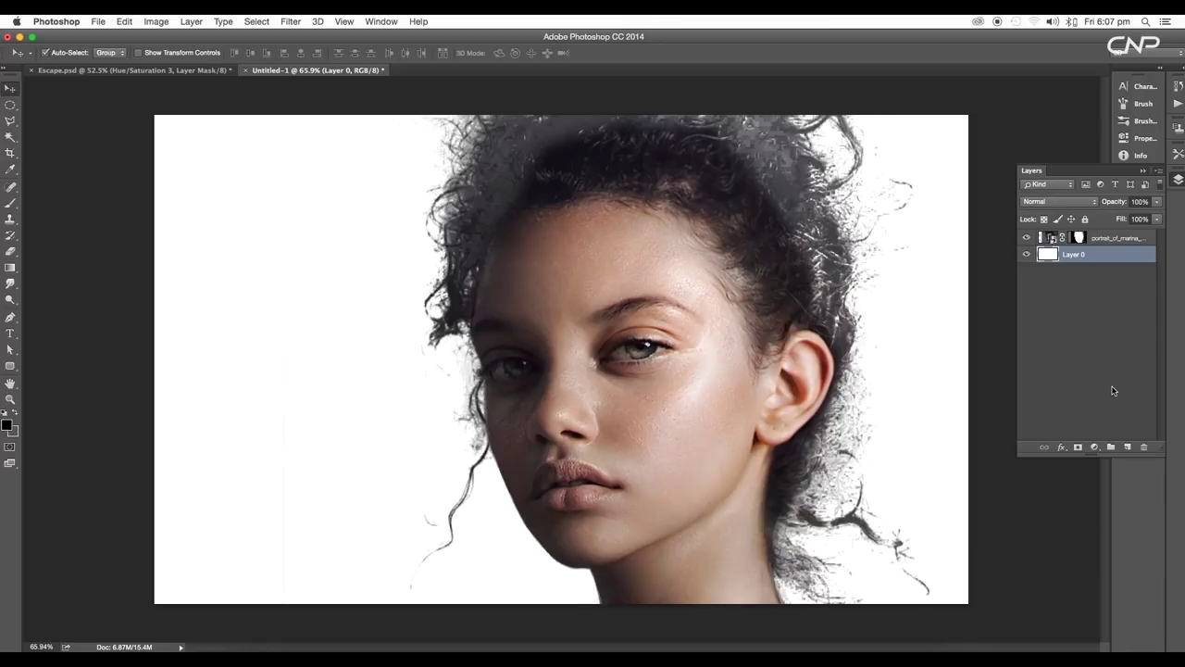
key(alt+BackSpace)
scroll(643, 380, down, 5)
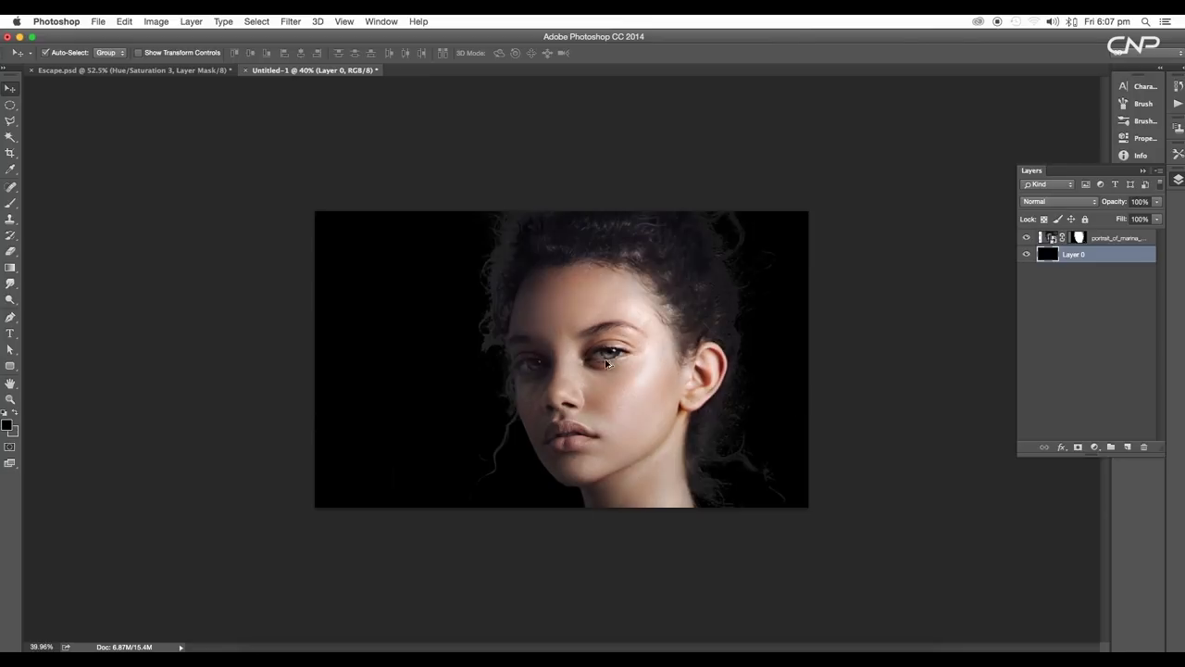
scroll(608, 365, up, 10)
scroll(608, 364, down, 10)
scroll(616, 364, up, 5)
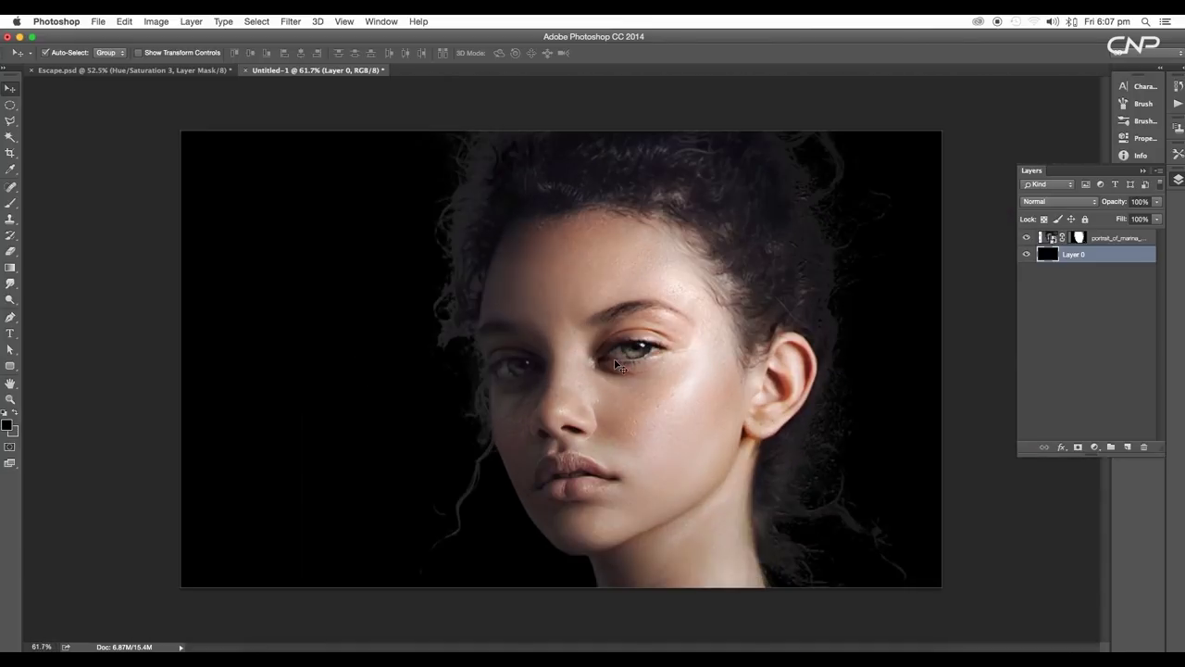
scroll(627, 365, down, 5)
scroll(636, 370, up, 8)
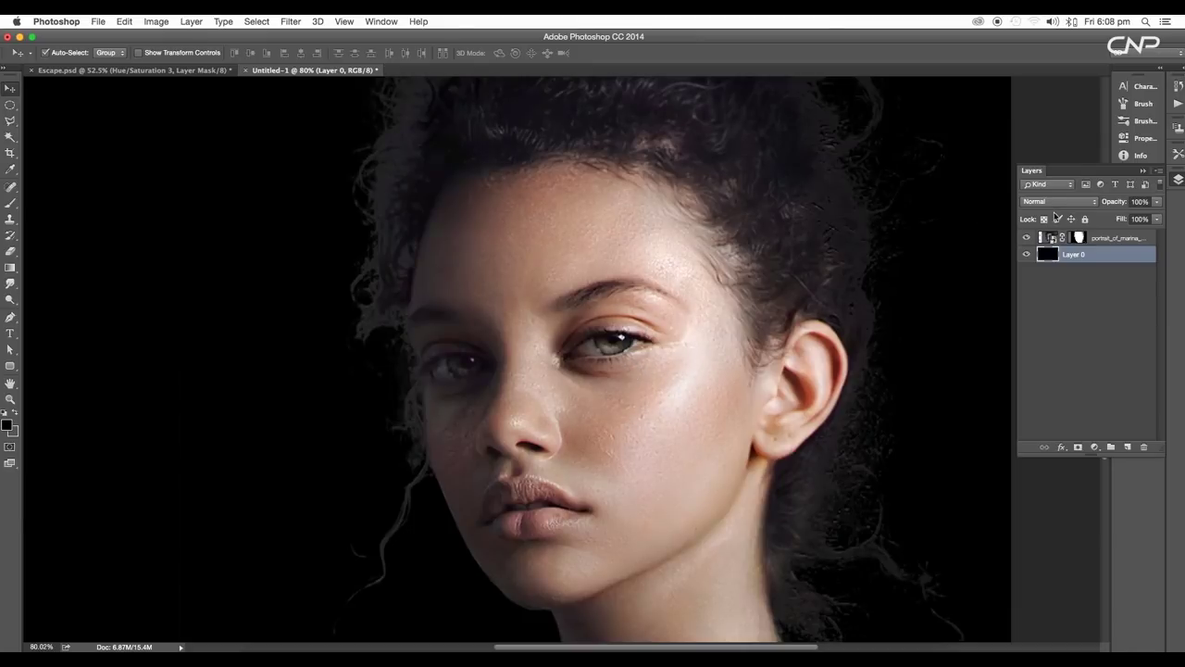
Step: Add a Brightness/Contrast adjustment layer above the portrait layer with brightness -21 and contrast 46
click(1100, 243)
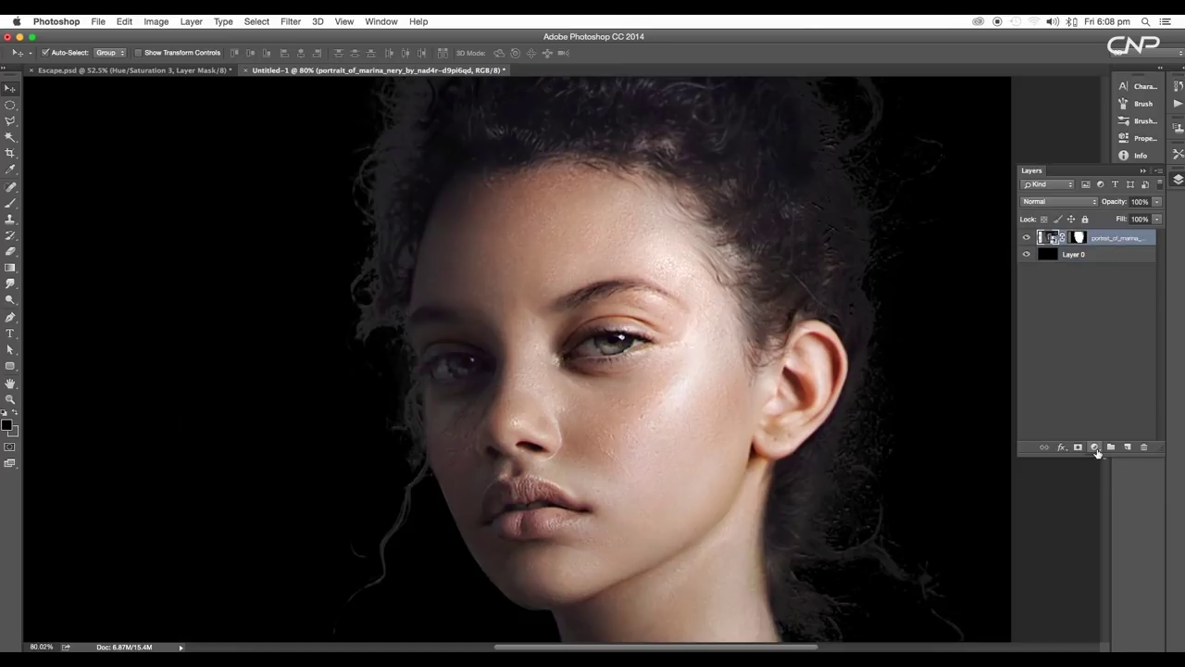
click(1096, 451)
click(1121, 490)
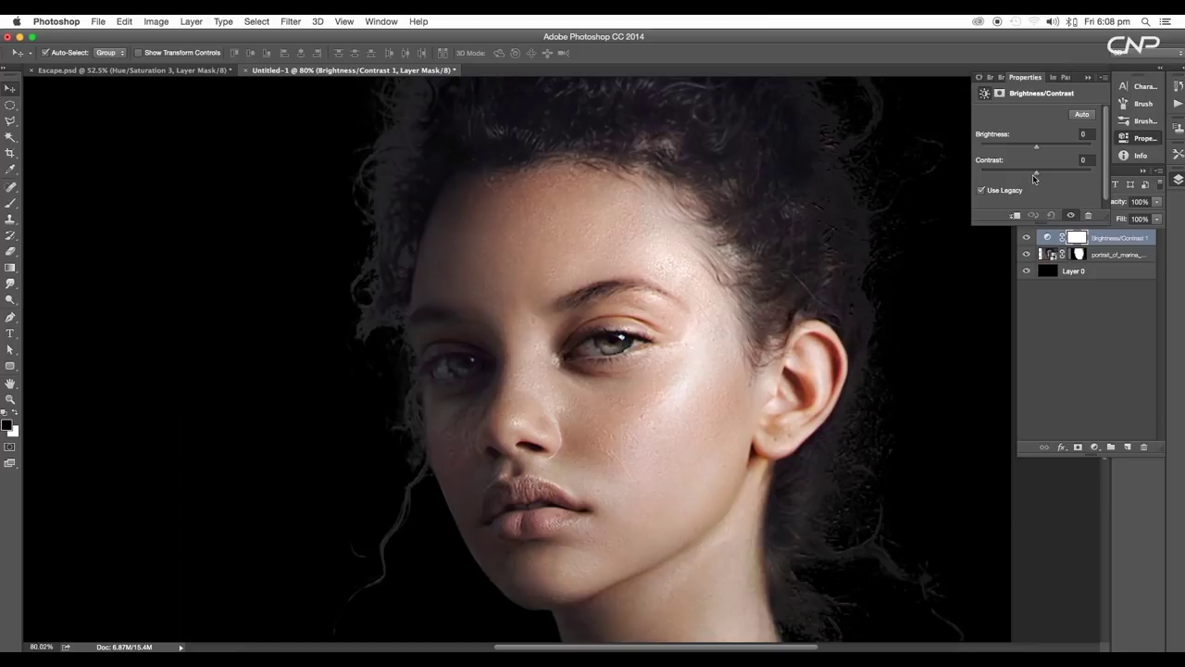
drag(1039, 174, 1025, 152)
scroll(744, 296, down, 4)
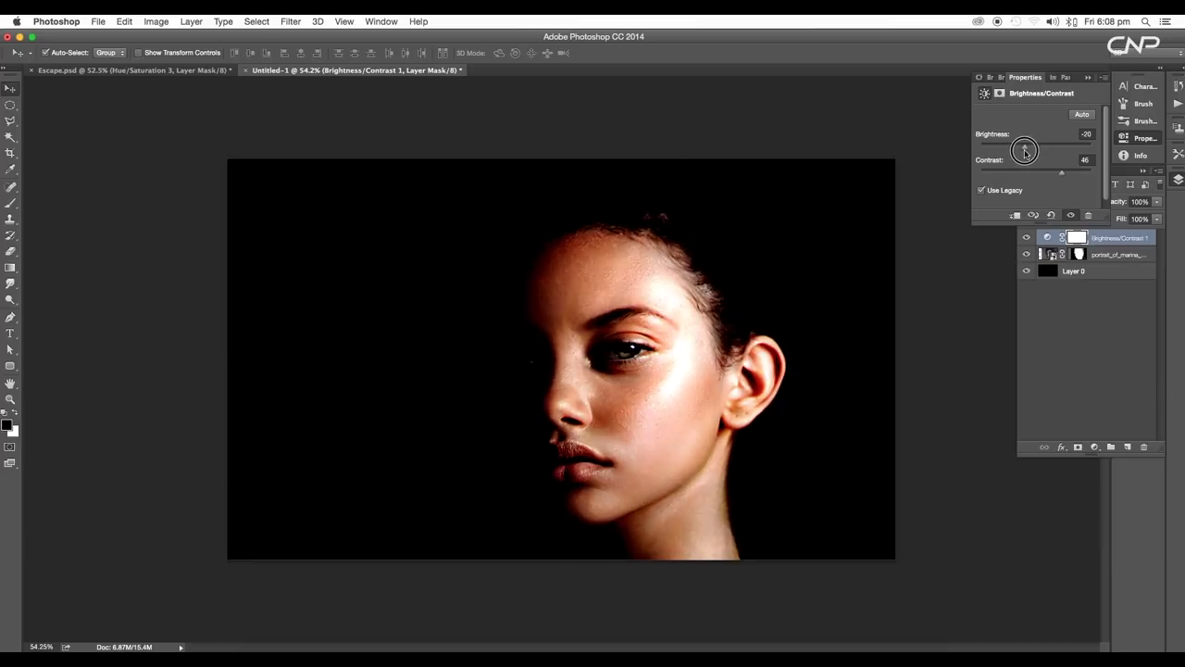
Step: In Escape.psd, hide the layers above the masked portrait and show only Brightness/Contrast 2 to examine the reference contrast
click(115, 71)
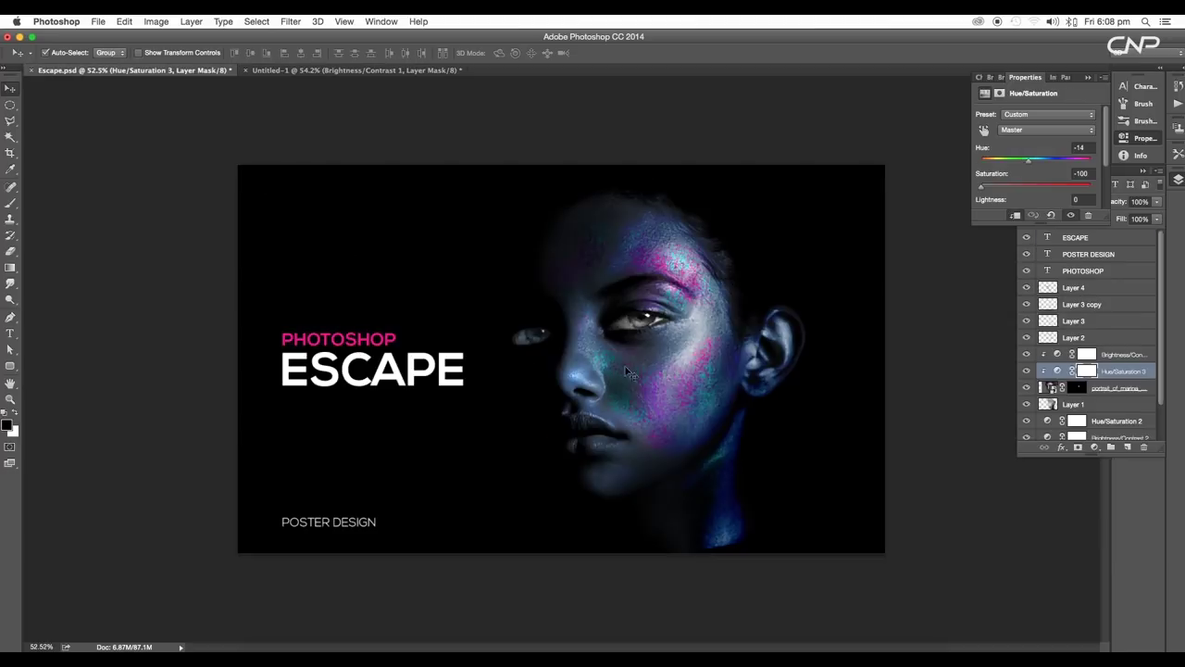
scroll(680, 393, down, 8)
scroll(680, 392, up, 5)
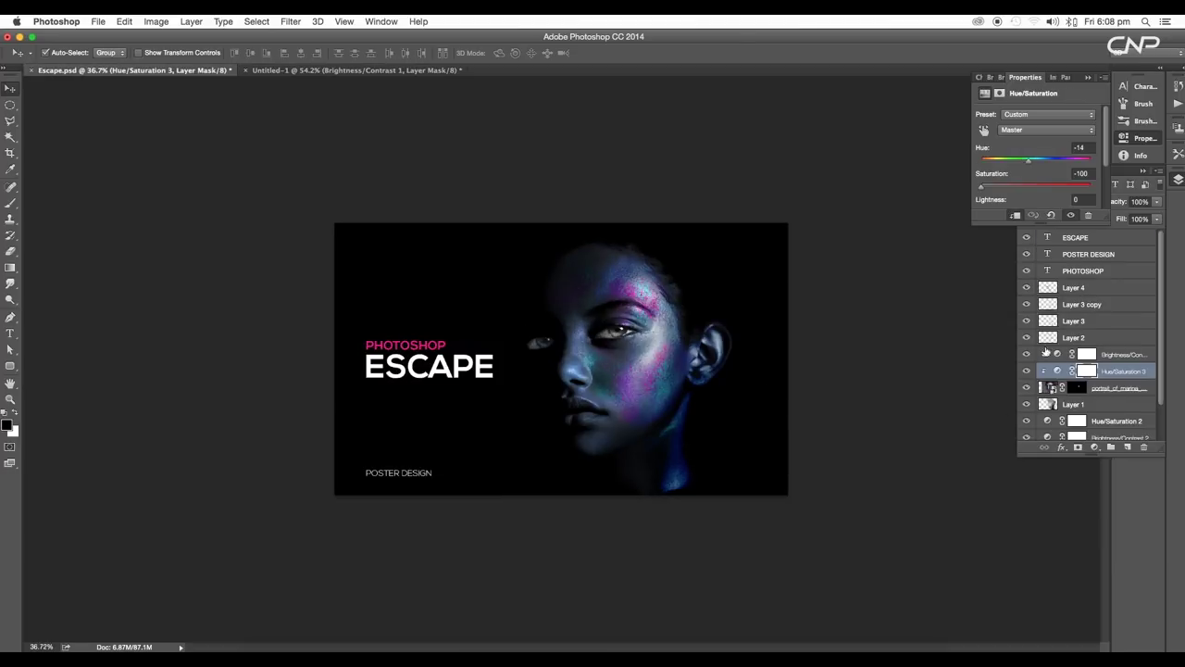
drag(1026, 237, 1013, 365)
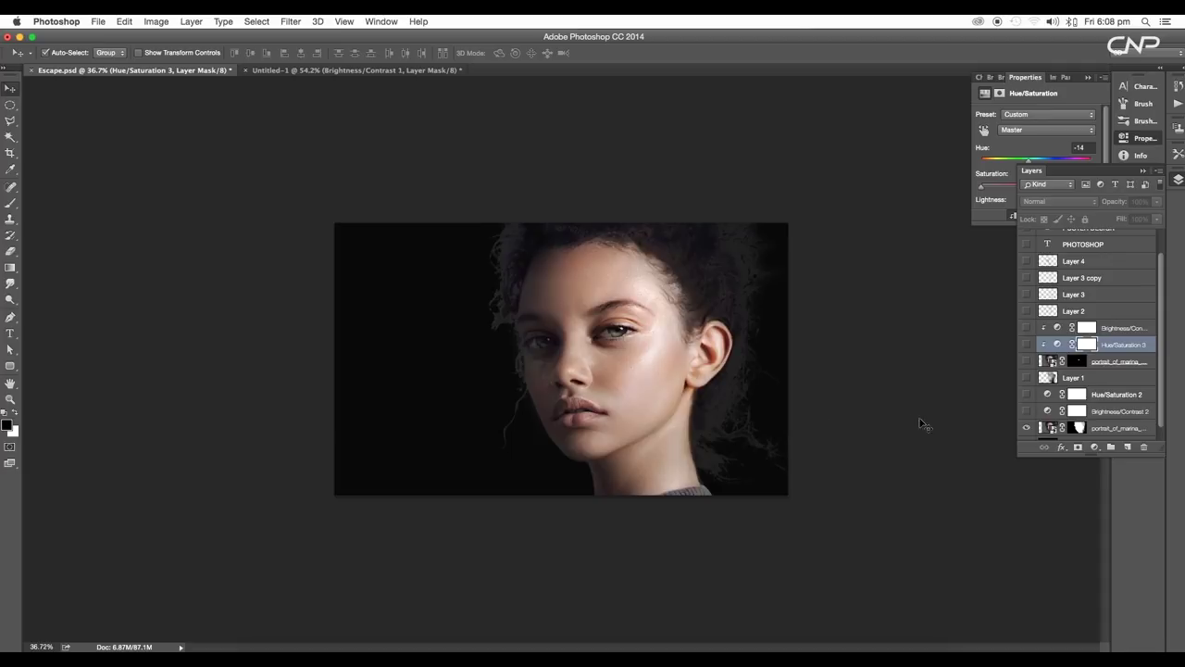
click(1026, 411)
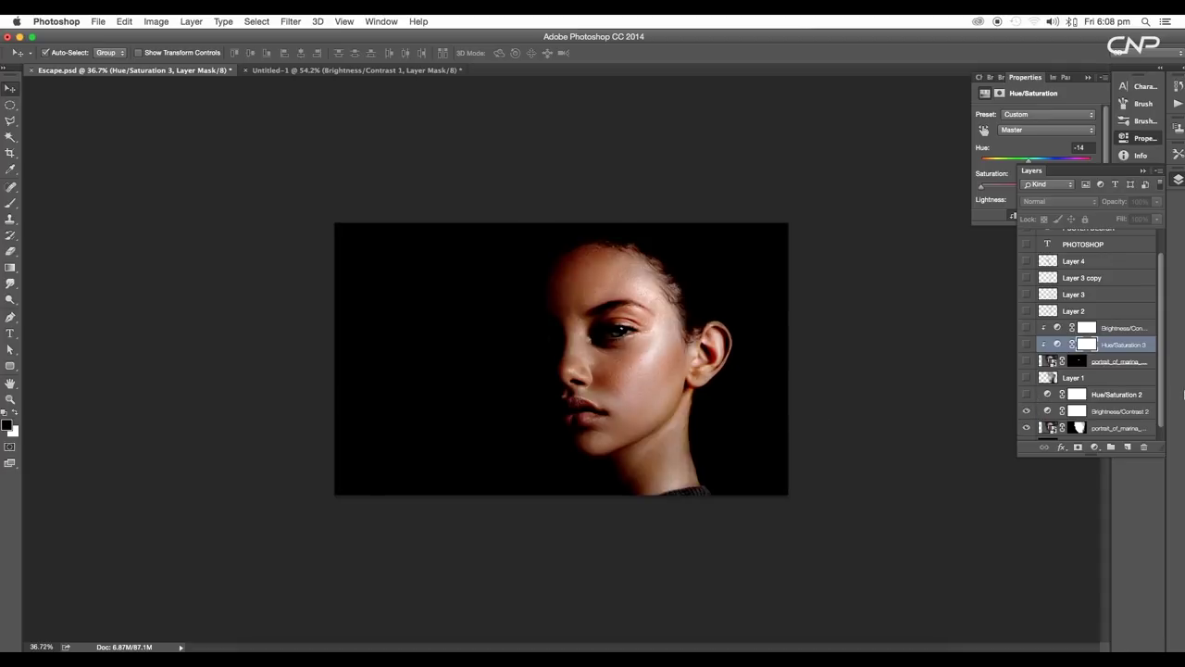
Step: Return to Untitled-1 and set its Brightness/Contrast layer to brightness -33 and contrast 41, comparing with Escape.psd
click(357, 70)
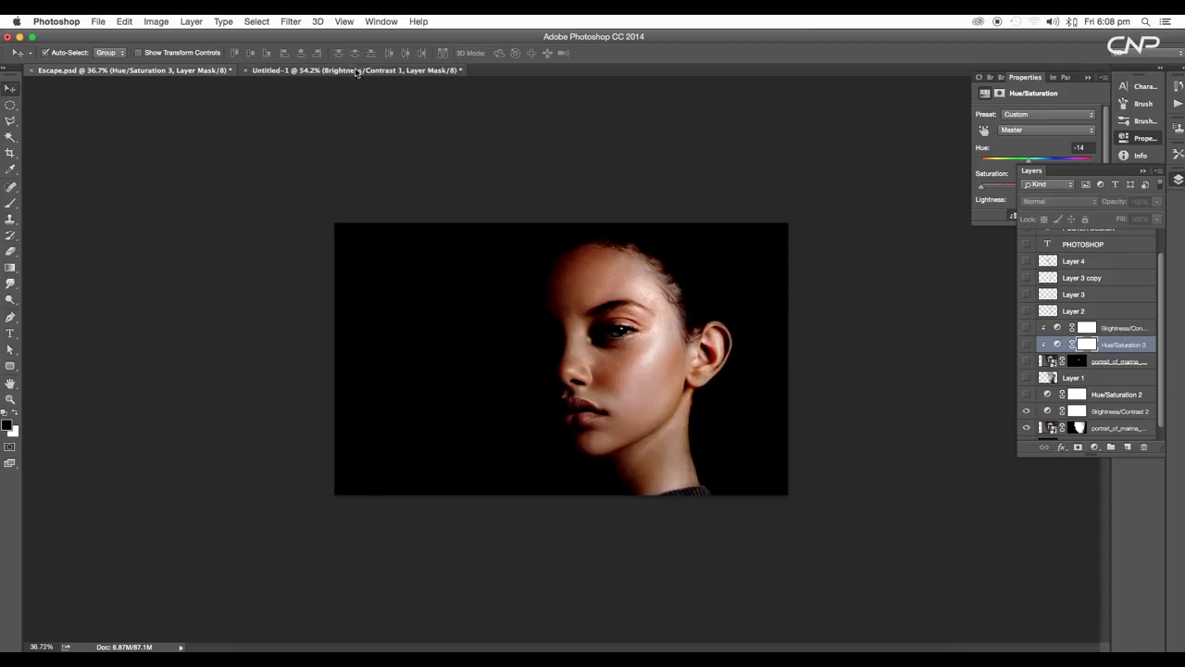
scroll(683, 373, up, 5)
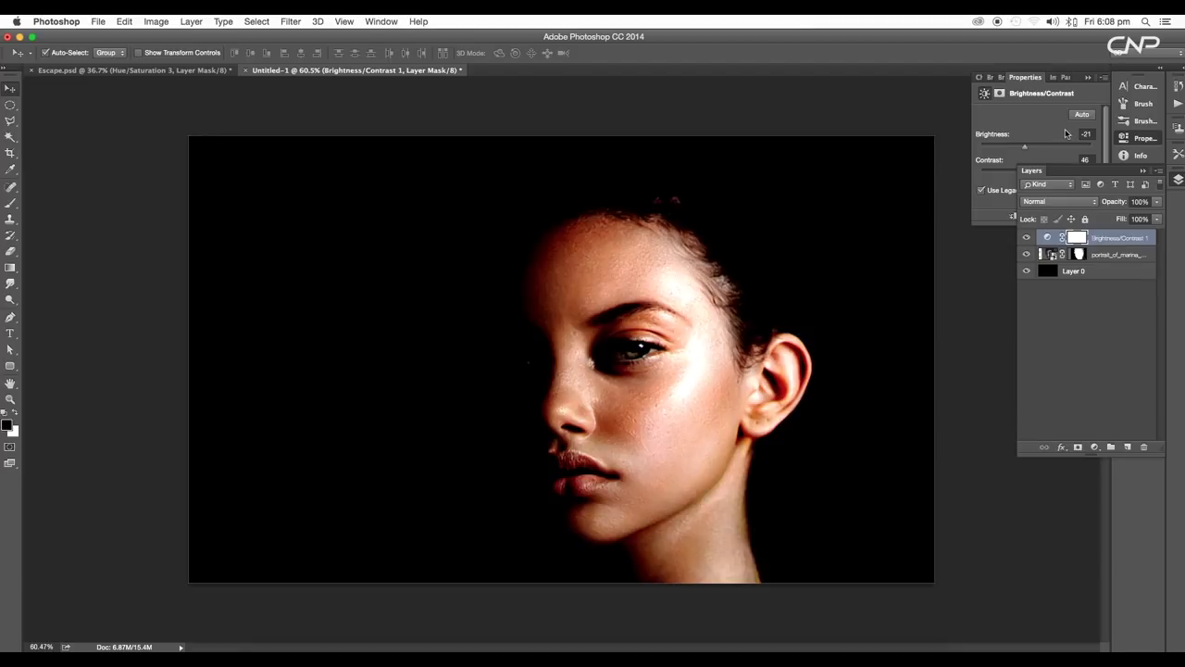
click(1065, 134)
drag(1057, 174, 1024, 150)
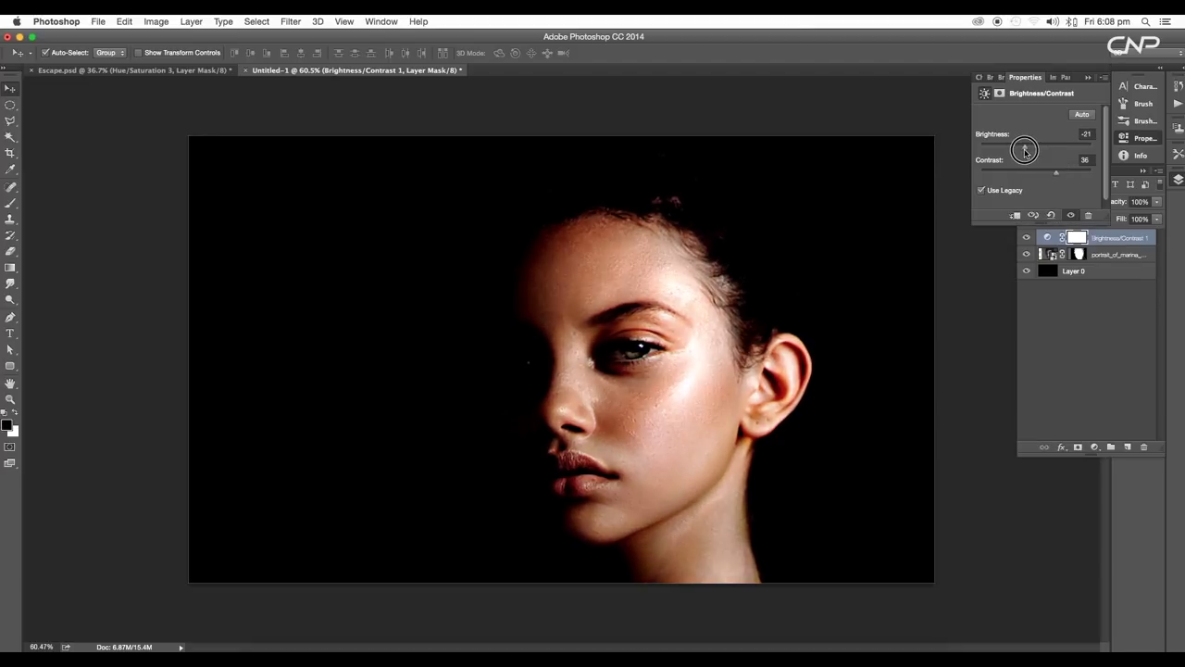
key(ctrl+minus)
click(187, 71)
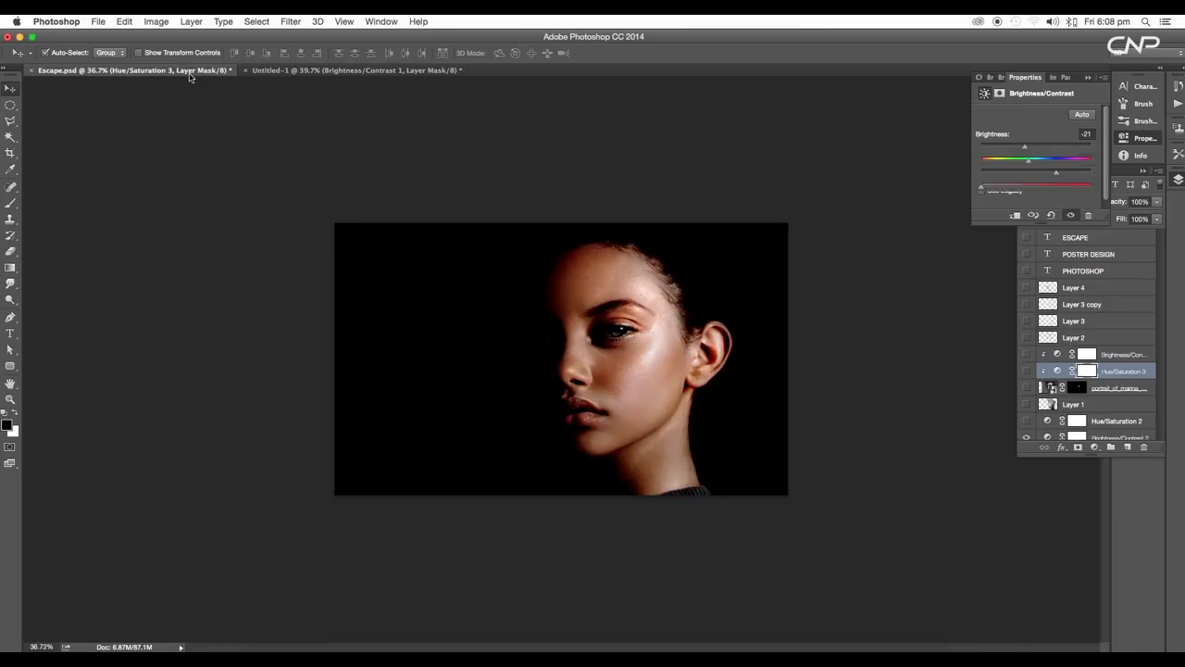
click(299, 72)
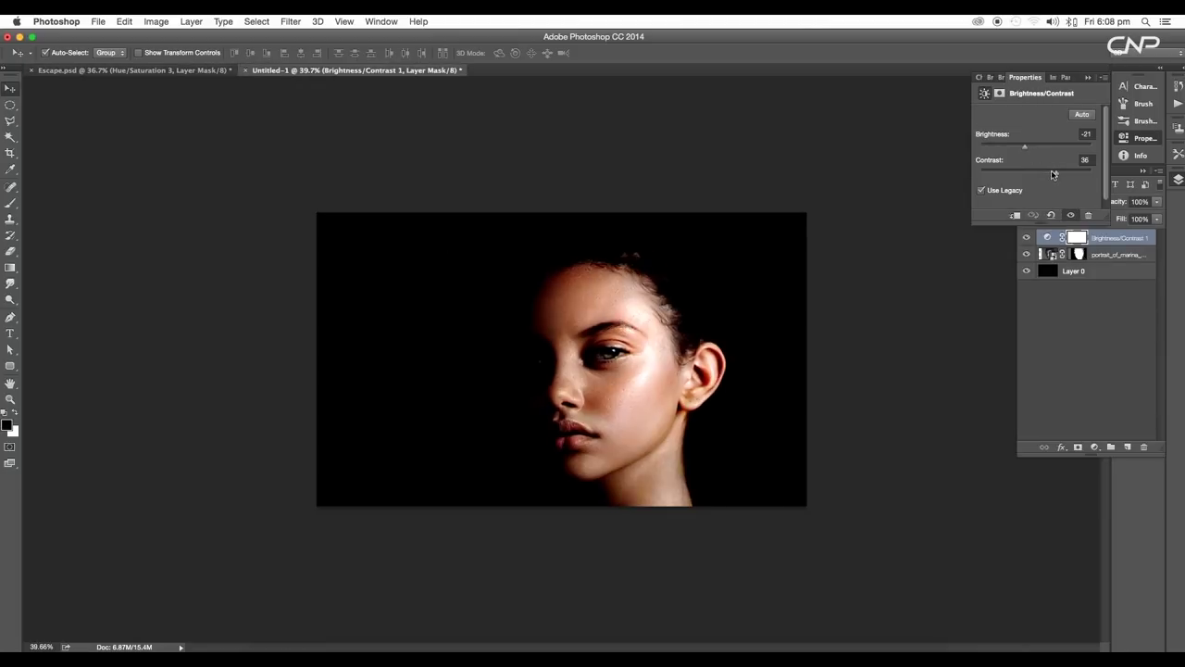
drag(1053, 174, 1018, 152)
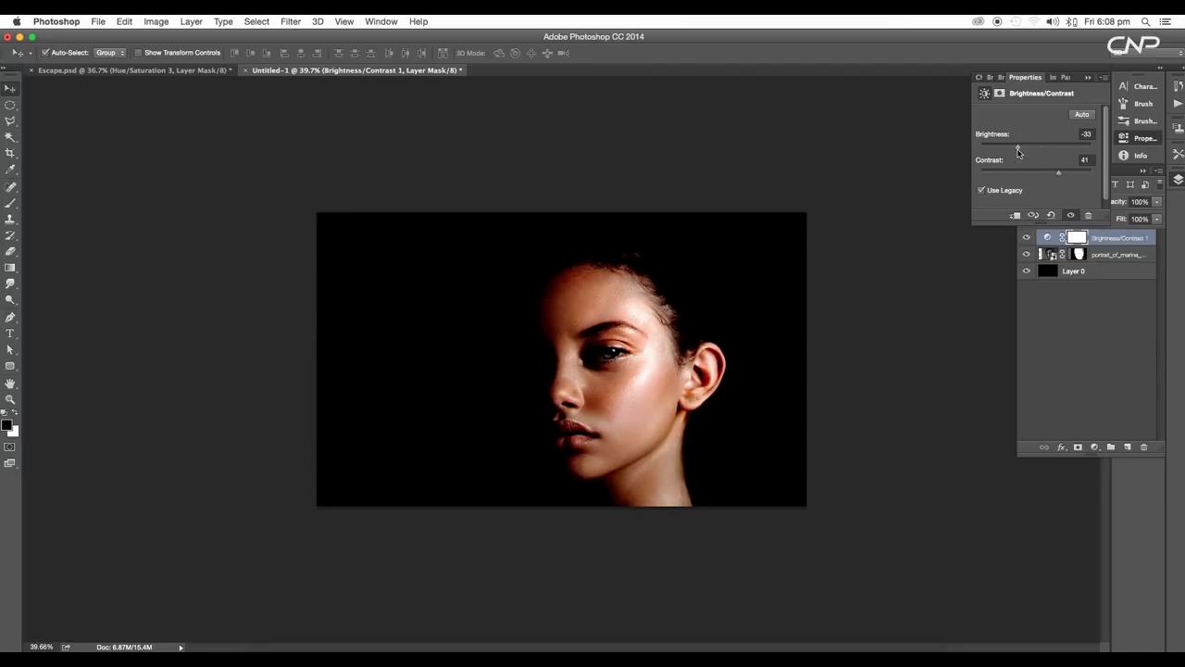
Step: Compare again with Escape.psd and set the Brightness/Contrast layer in Untitled-1 to brightness -36 and contrast 34
click(185, 72)
click(315, 71)
click(158, 71)
click(343, 71)
drag(1058, 174, 1049, 173)
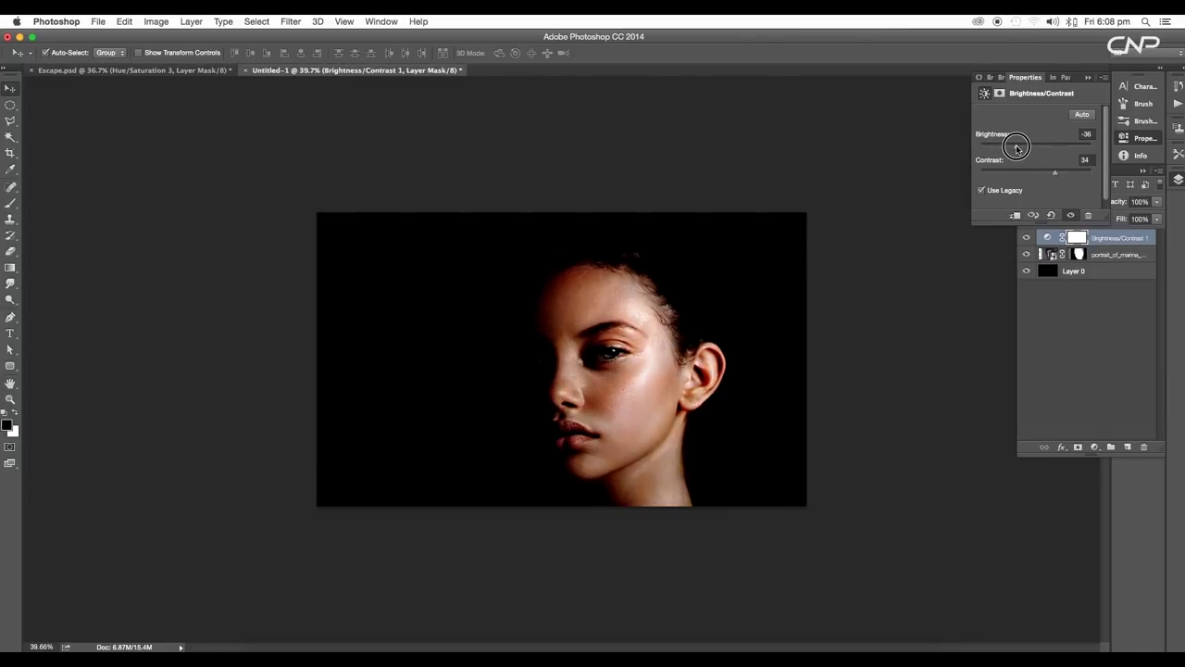
scroll(669, 405, up, 5)
scroll(704, 376, down, 2)
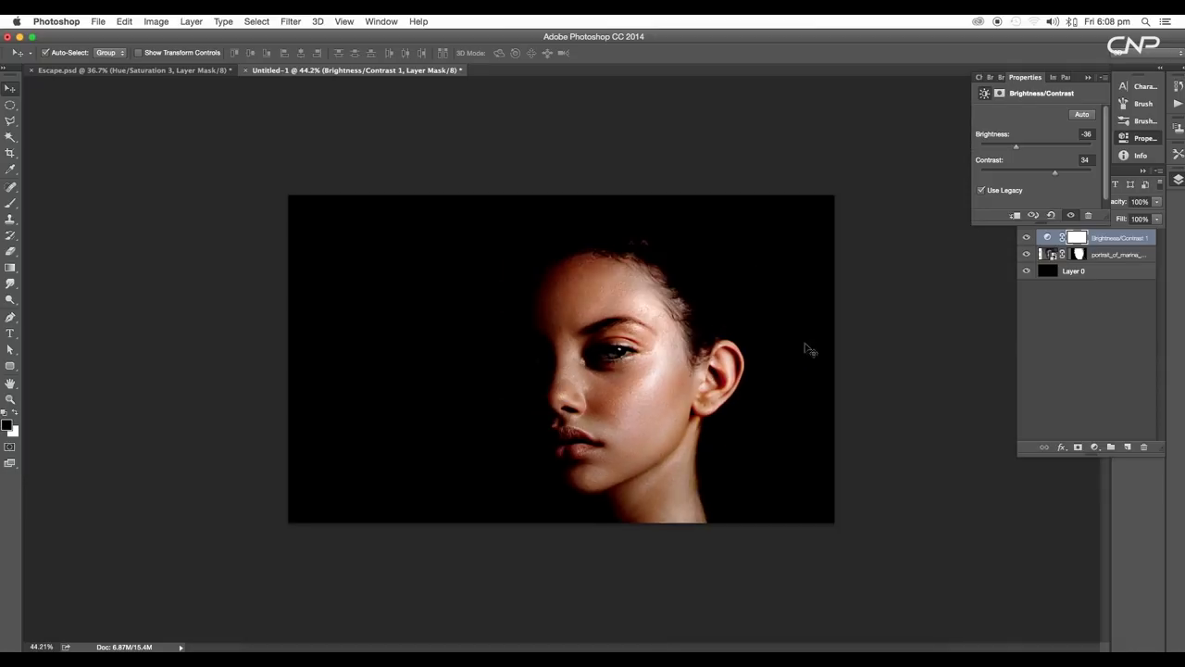
Step: Add a Hue/Saturation adjustment layer above Brightness/Contrast 1, with Colorize enabled, hue 217 and saturation 21
click(1129, 244)
click(1095, 447)
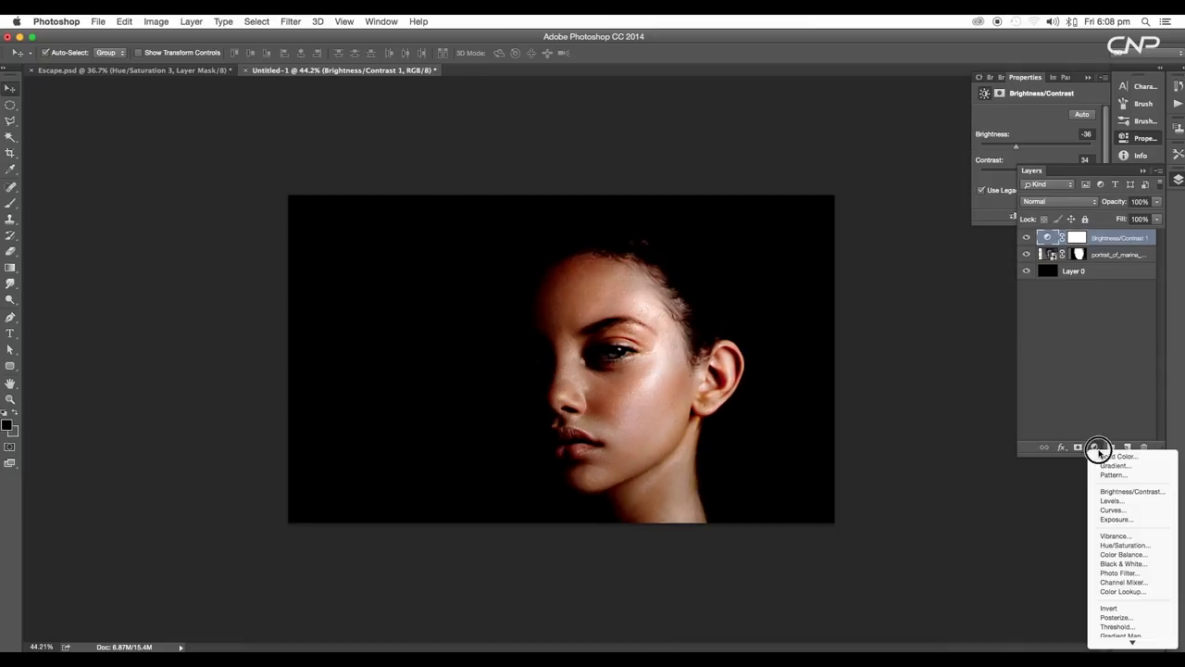
click(1122, 544)
click(1001, 199)
scroll(1014, 199, down, 2)
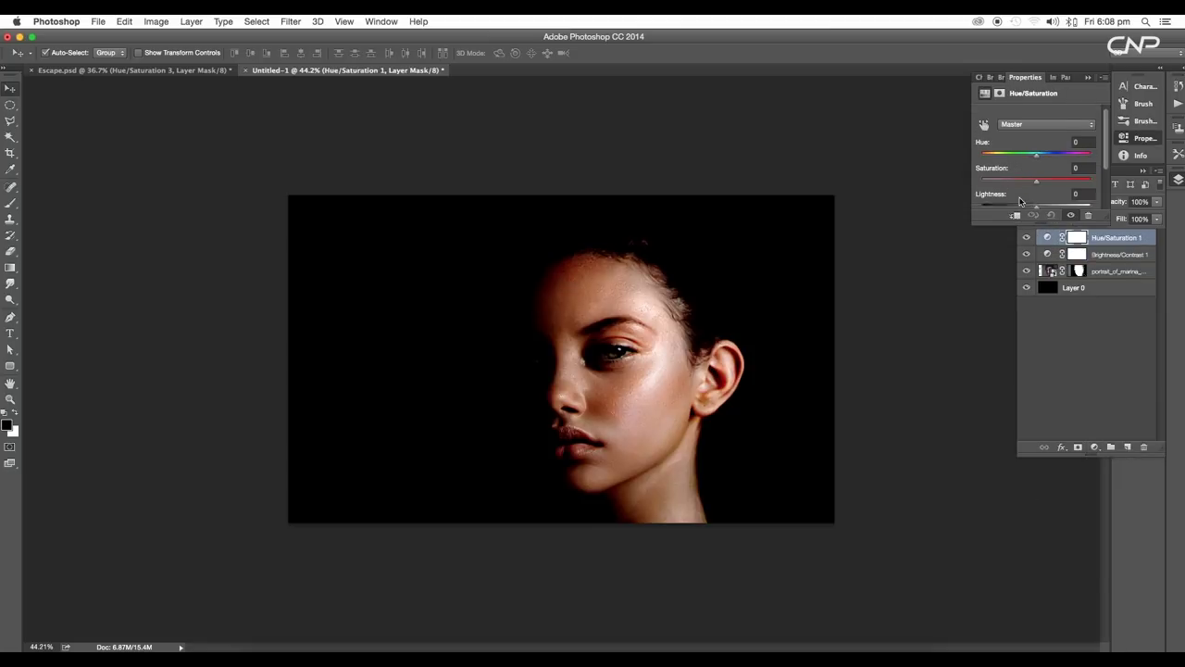
click(1036, 203)
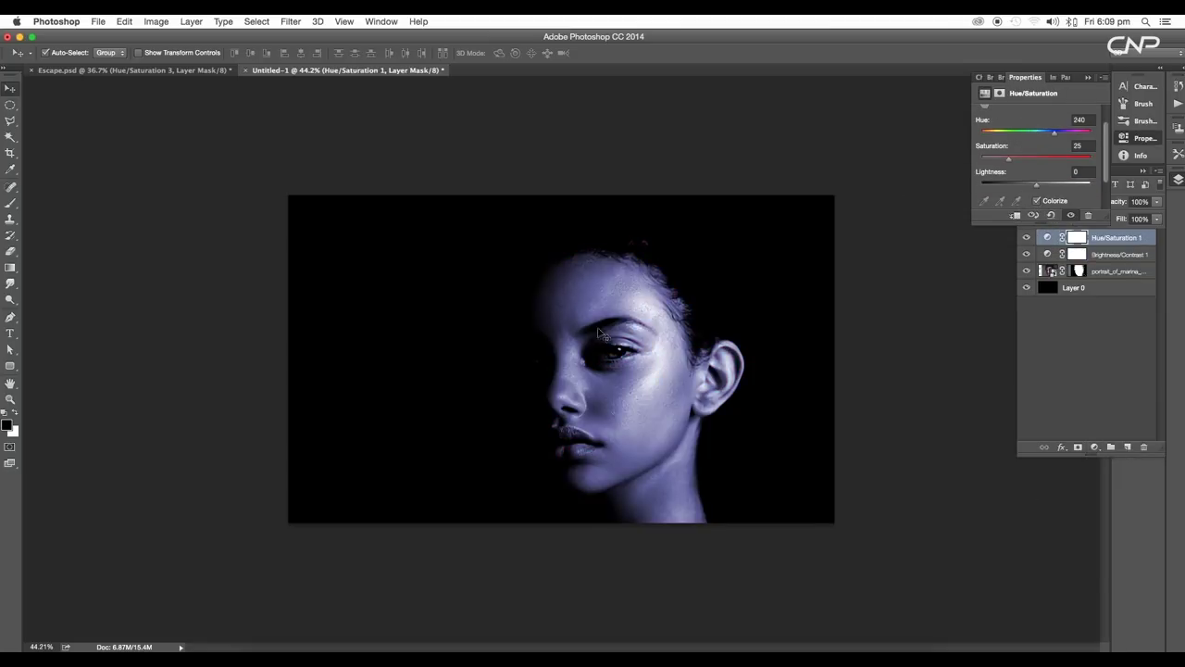
scroll(641, 360, down, 1)
scroll(641, 361, up, 1)
drag(1009, 161, 1047, 138)
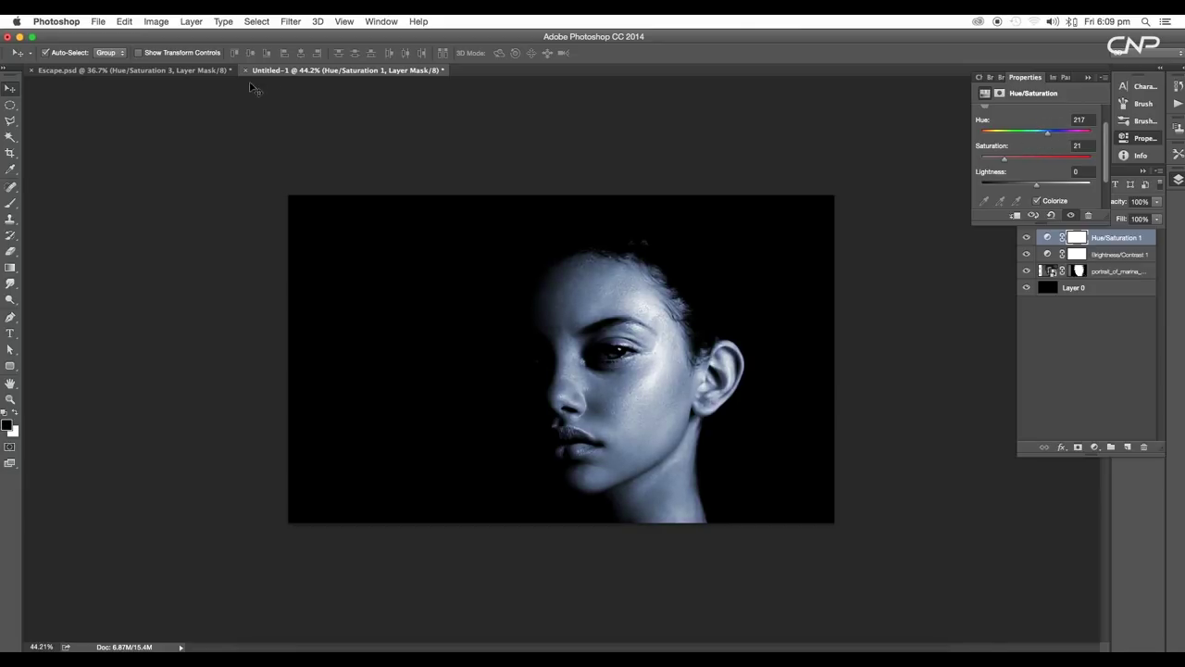
Step: Show the Hue/Saturation 2 layer in Escape.psd to examine the blue tint of the reference portrait
click(219, 72)
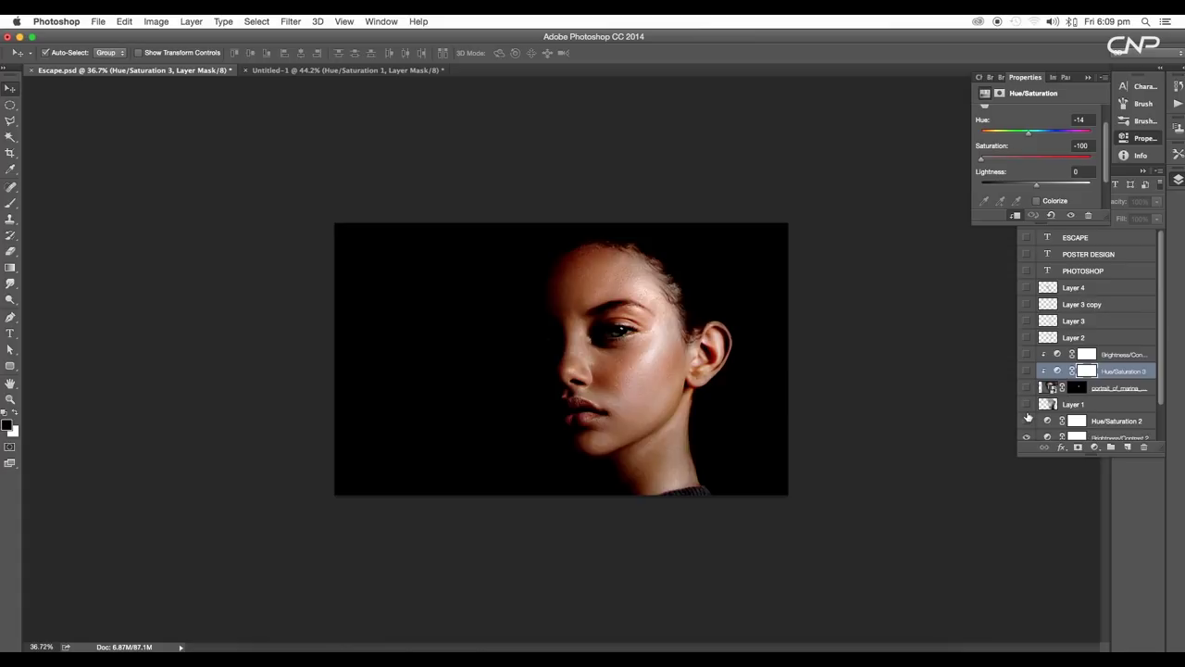
click(1026, 421)
scroll(666, 416, down, 2)
scroll(620, 394, up, 3)
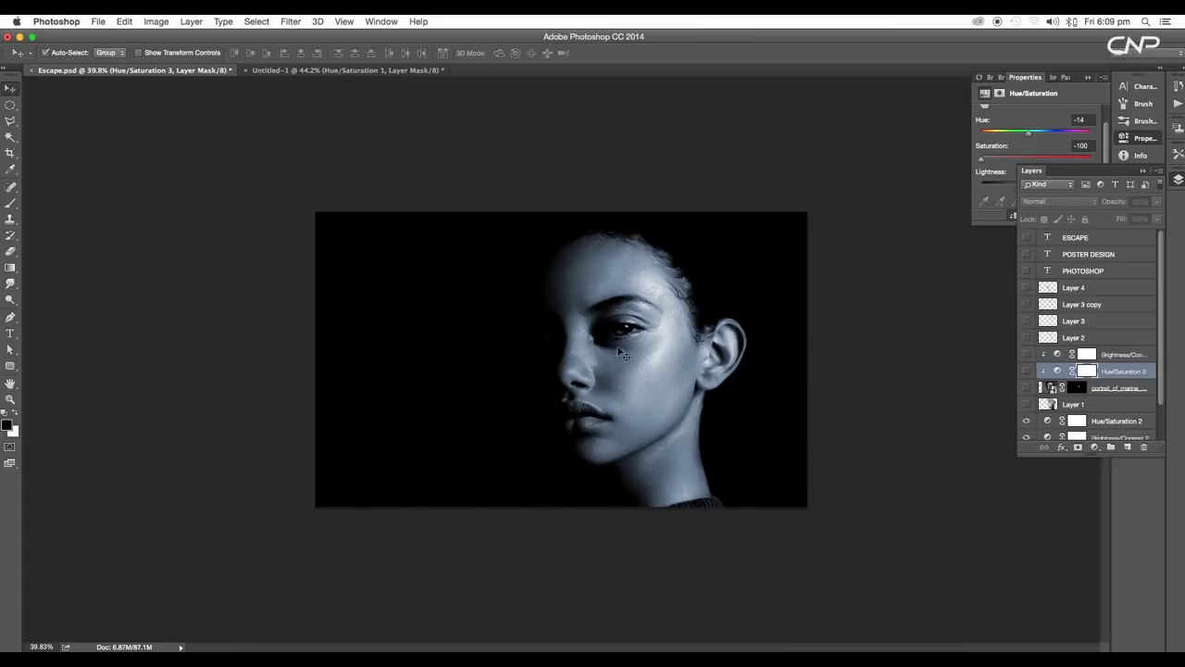
Step: Return to Untitled-1, set the colorized Hue/Saturation layer's hue to 213 and check the tinted portrait
click(334, 71)
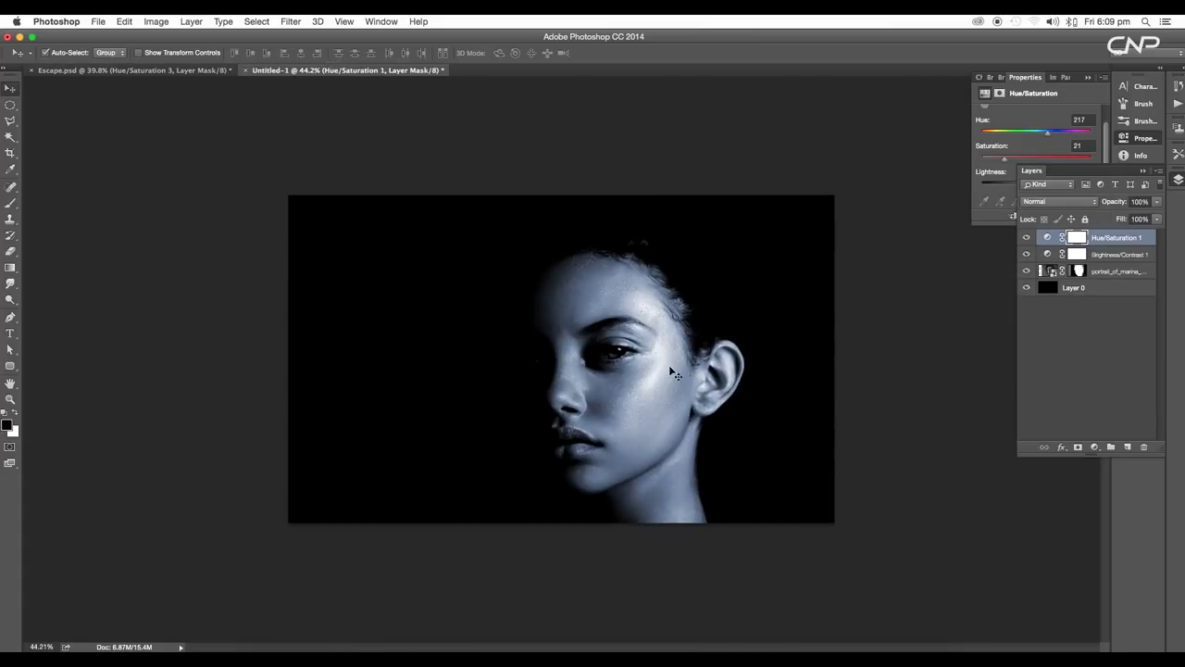
drag(1049, 136, 1048, 135)
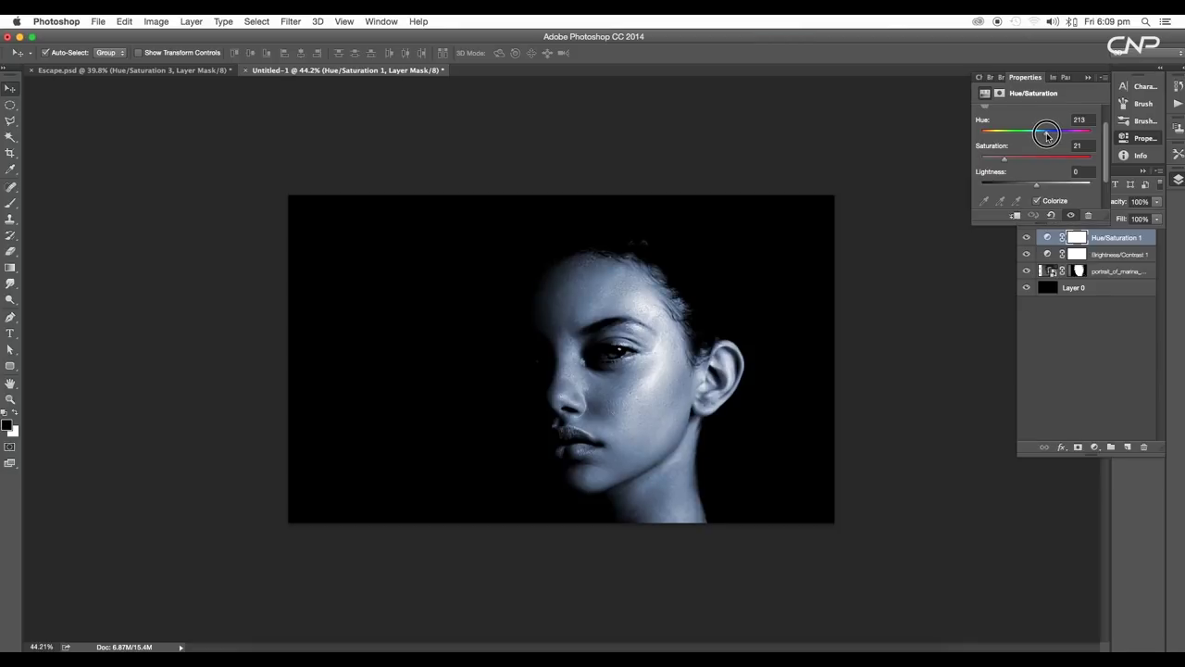
click(1005, 160)
scroll(738, 380, down, 5)
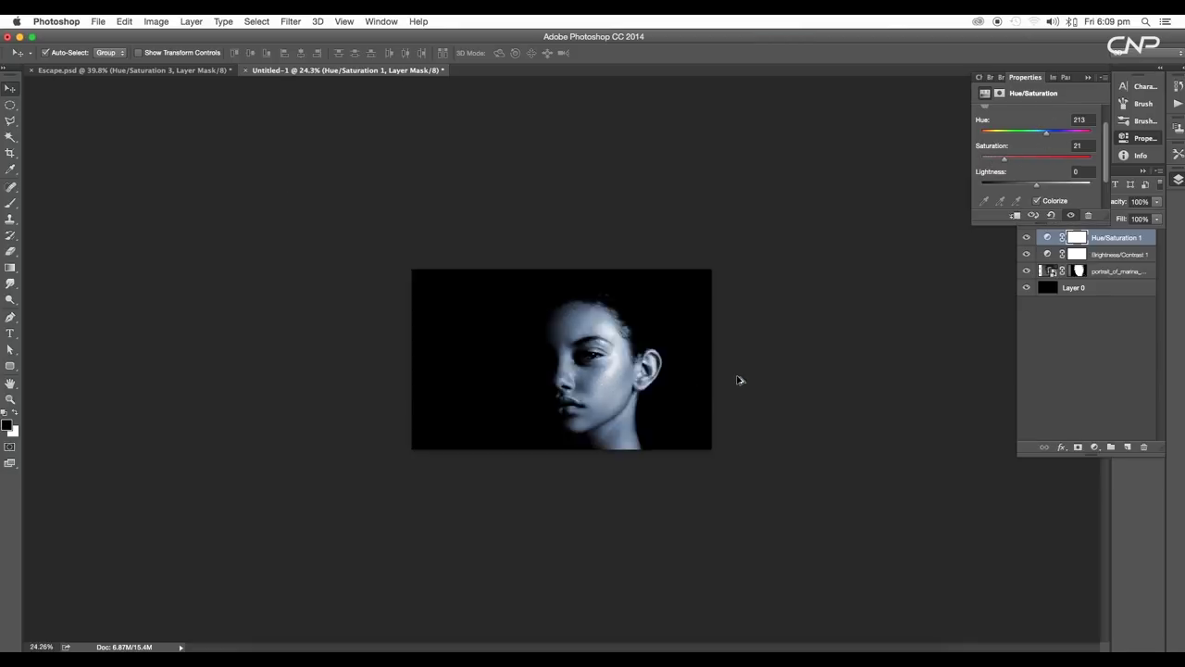
scroll(738, 383, up, 3)
scroll(737, 382, down, 2)
scroll(736, 384, up, 4)
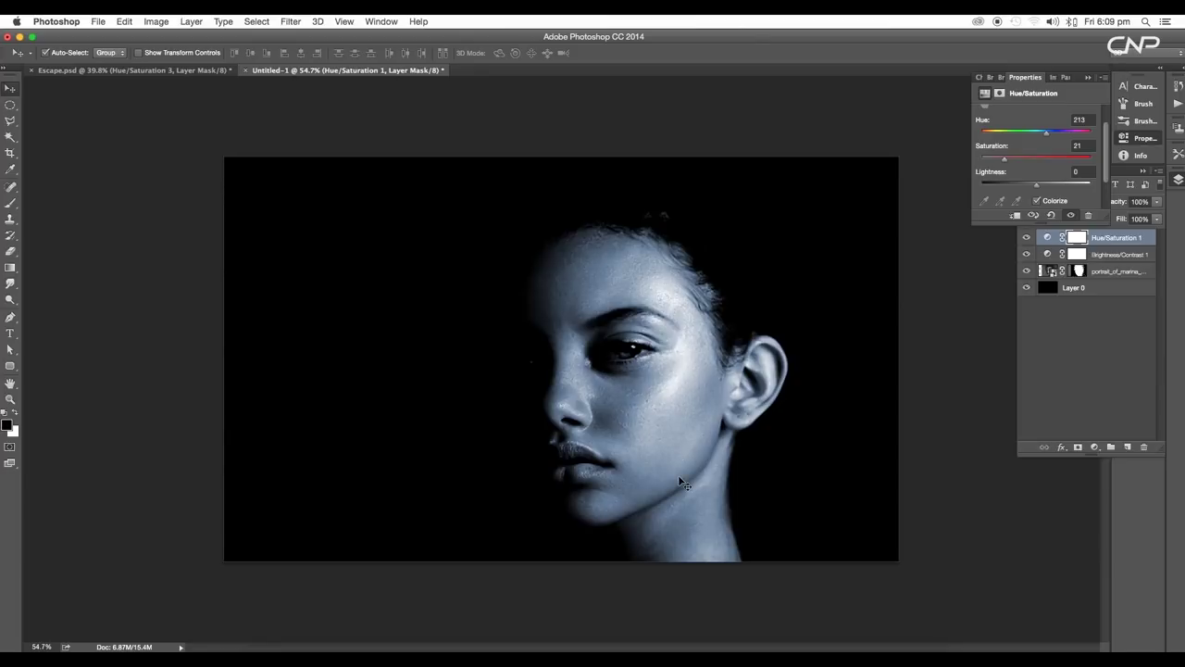
Step: Create a new empty layer above Hue/Saturation 1 and set its blend mode to Overlay
click(1121, 244)
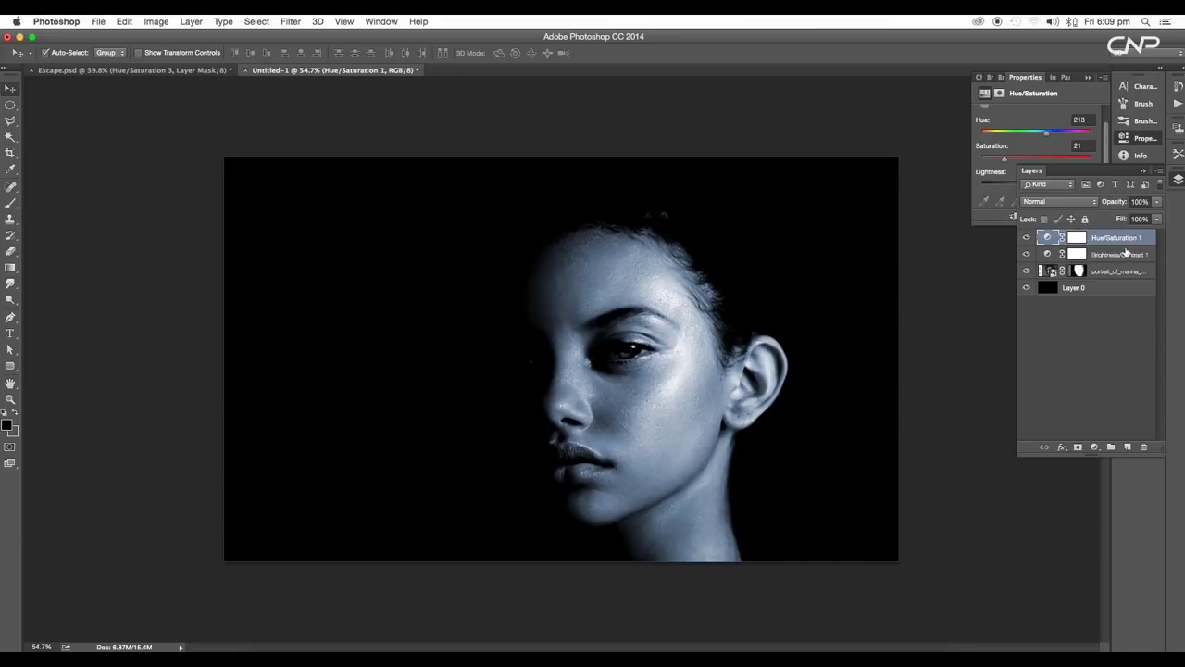
click(1128, 447)
click(1055, 201)
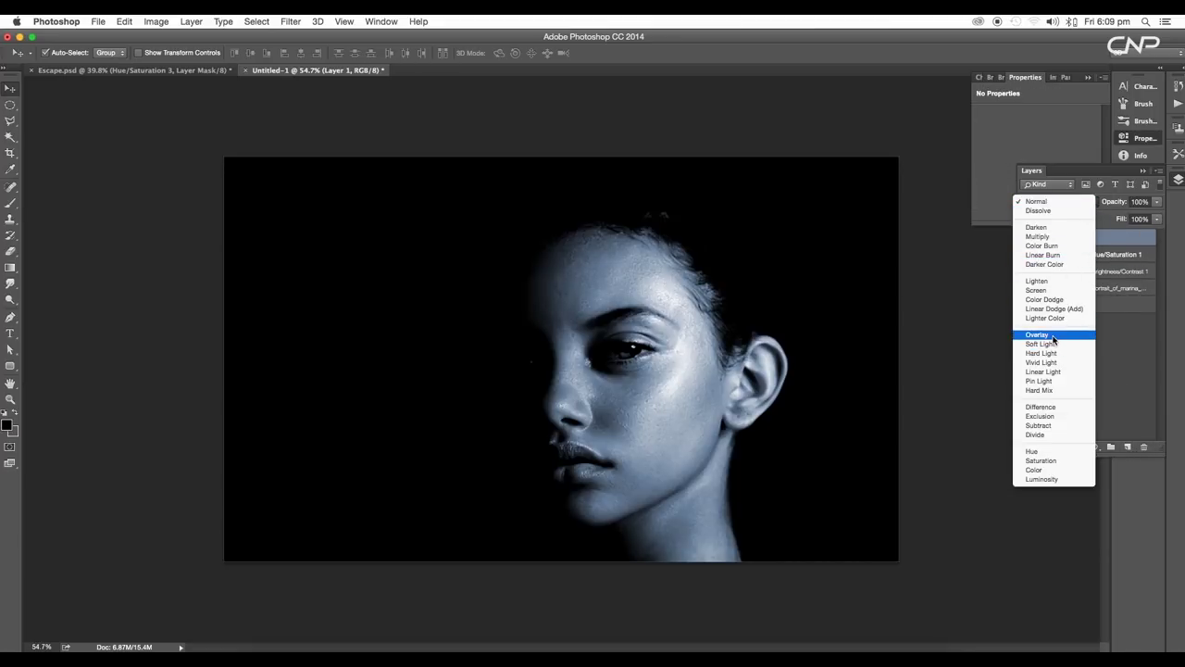
click(1039, 334)
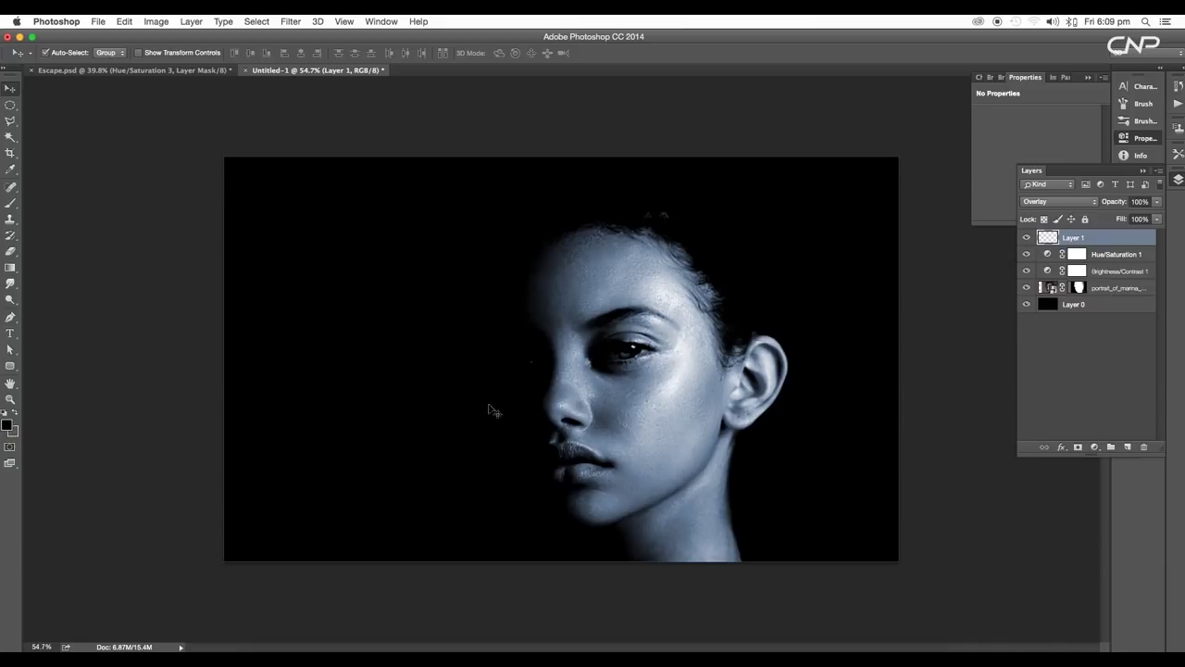
Step: Set up a soft round black brush at 300 px, 0% hardness and 30% opacity for shading Layer 1
key(b)
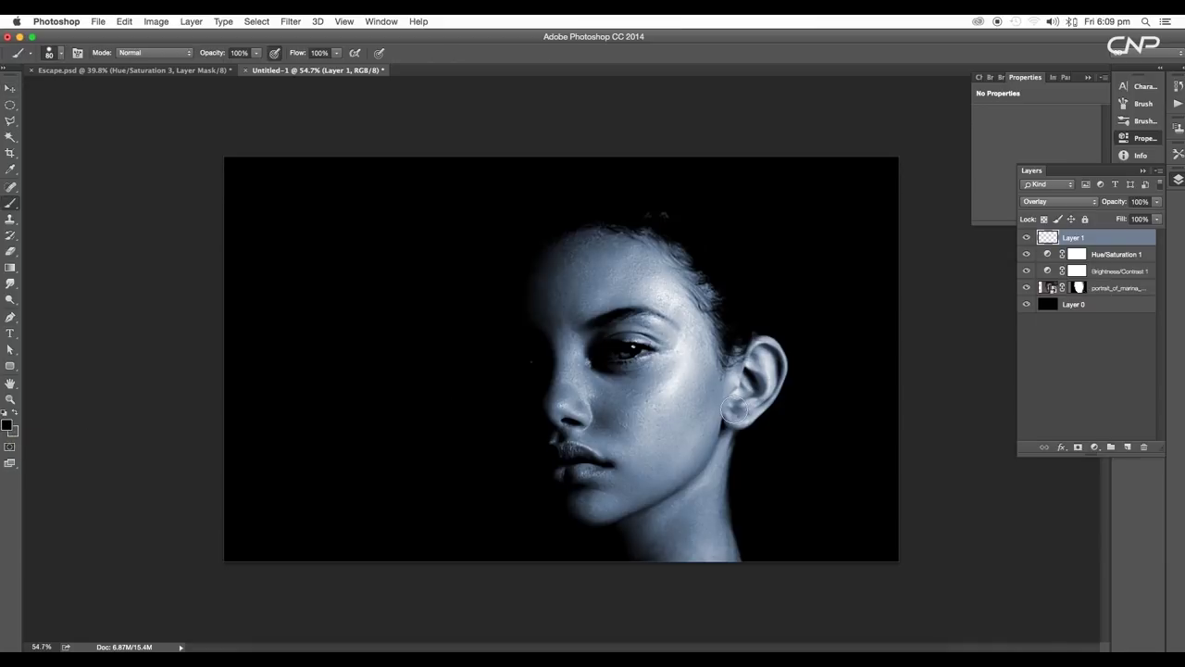
key(bracketright)
key(bracketright)
key(bracketright)
key(bracketright)
key(bracketright)
key(bracketright)
key(3)
mouse_move(762, 437)
mouse_down()
mouse_move(682, 518)
mouse_move(720, 505)
mouse_up()
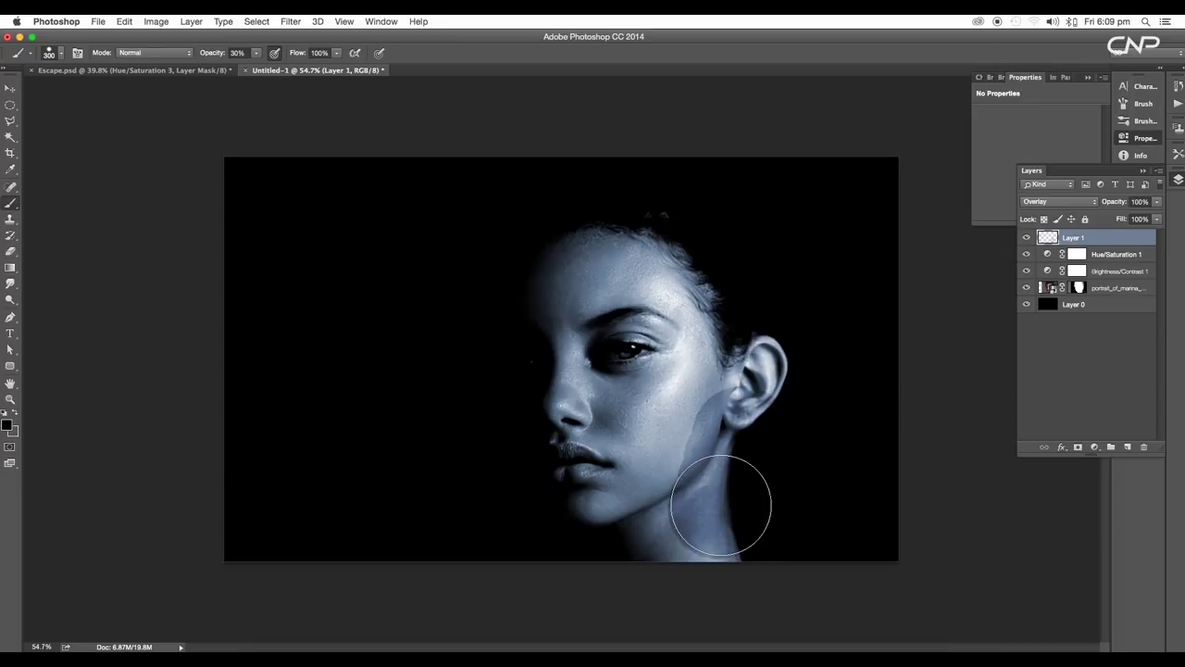
key(ctrl+z)
right_click(762, 463)
click(821, 578)
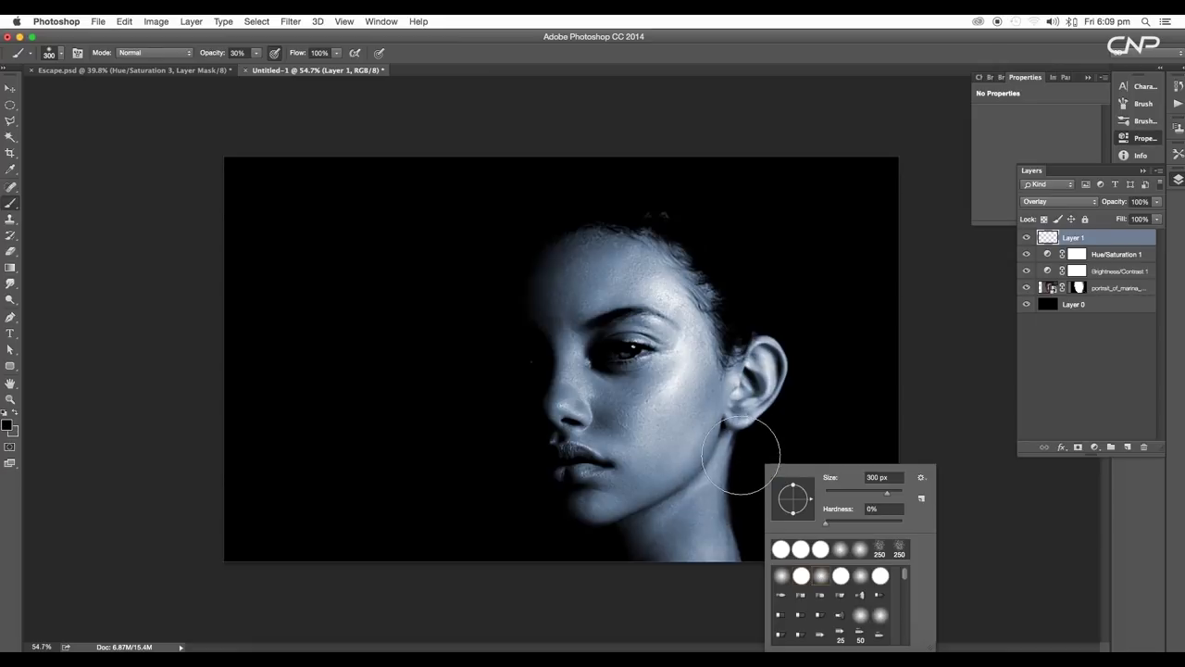
Step: Paint black shading on the Overlay layer over the neck, ear, hairline, forehead, cheek and jaw of the portrait
mouse_move(755, 455)
mouse_down()
mouse_move(658, 568)
mouse_move(728, 481)
mouse_move(729, 590)
mouse_move(686, 563)
mouse_move(731, 498)
mouse_move(733, 424)
mouse_move(714, 472)
mouse_move(767, 385)
mouse_move(752, 407)
mouse_move(749, 372)
mouse_up()
mouse_move(620, 527)
mouse_down()
mouse_move(608, 535)
mouse_move(711, 508)
mouse_move(681, 571)
mouse_up()
mouse_move(746, 389)
mouse_down()
mouse_move(728, 353)
mouse_move(668, 282)
mouse_move(503, 272)
mouse_up()
drag(611, 272, 690, 471)
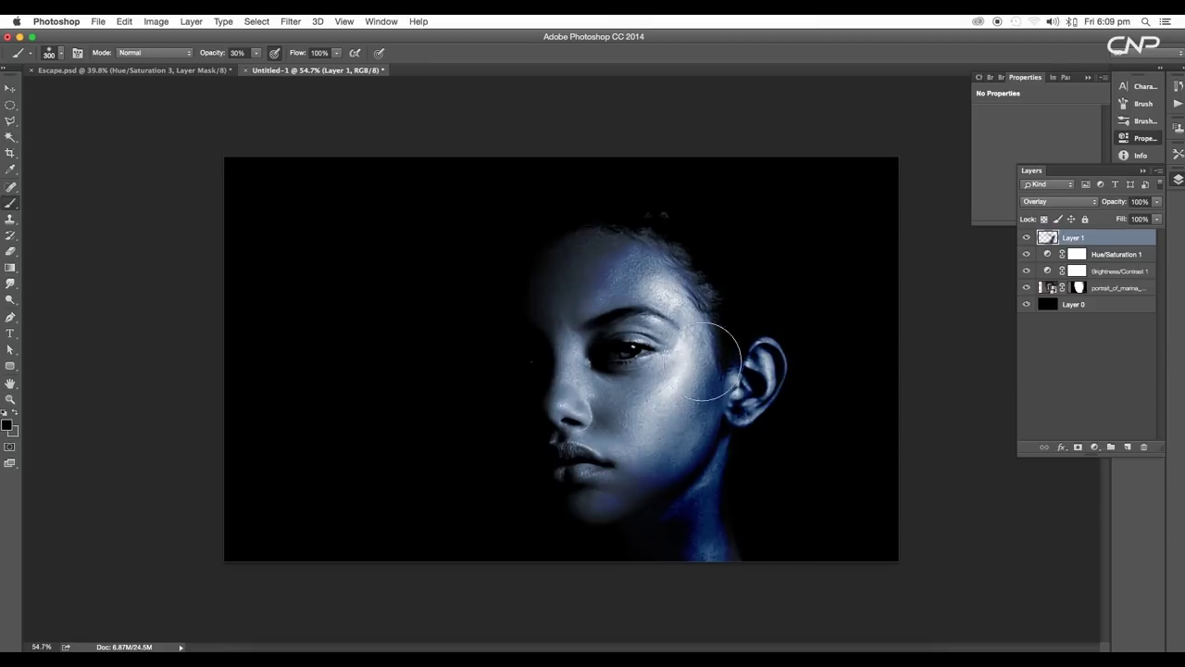
mouse_move(678, 385)
mouse_down()
mouse_move(610, 501)
mouse_move(629, 460)
mouse_move(609, 491)
mouse_move(489, 567)
mouse_up()
mouse_move(650, 399)
mouse_down()
mouse_move(583, 408)
mouse_move(622, 400)
mouse_move(592, 389)
mouse_move(574, 320)
mouse_move(592, 248)
mouse_move(576, 368)
mouse_move(591, 420)
mouse_move(567, 394)
mouse_move(576, 526)
mouse_move(660, 455)
mouse_move(701, 391)
mouse_move(657, 469)
mouse_move(725, 340)
mouse_move(720, 390)
mouse_move(654, 504)
mouse_up()
Step: Lower the brush opacity to 10% and lightly darken the temple, forehead and cheek on Layer 1
key(1)
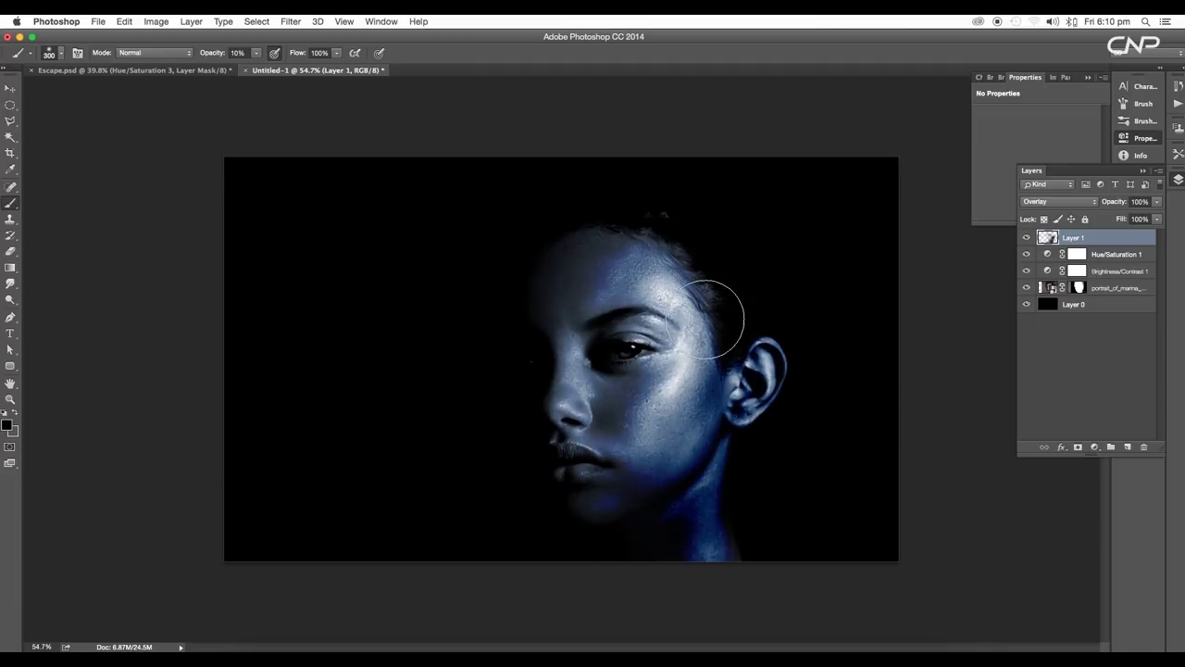
mouse_move(716, 319)
mouse_down()
mouse_move(632, 256)
mouse_move(731, 310)
mouse_move(556, 285)
mouse_move(571, 374)
mouse_up()
mouse_move(622, 275)
mouse_down()
mouse_move(687, 292)
mouse_move(679, 398)
mouse_up()
Step: Switch to Escape.psd and show its Layer 1 to examine the reference's Overlay shading on the face
scroll(680, 439, down, 10)
scroll(596, 339, up, 10)
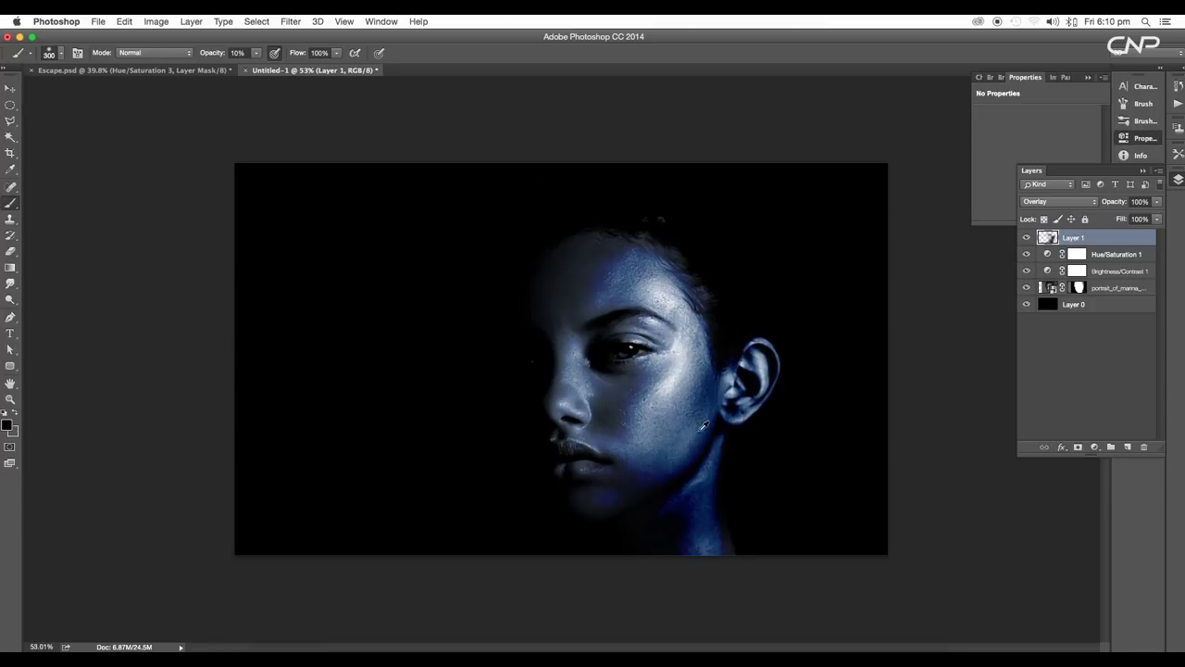
scroll(731, 371, up, 5)
scroll(611, 463, down, 5)
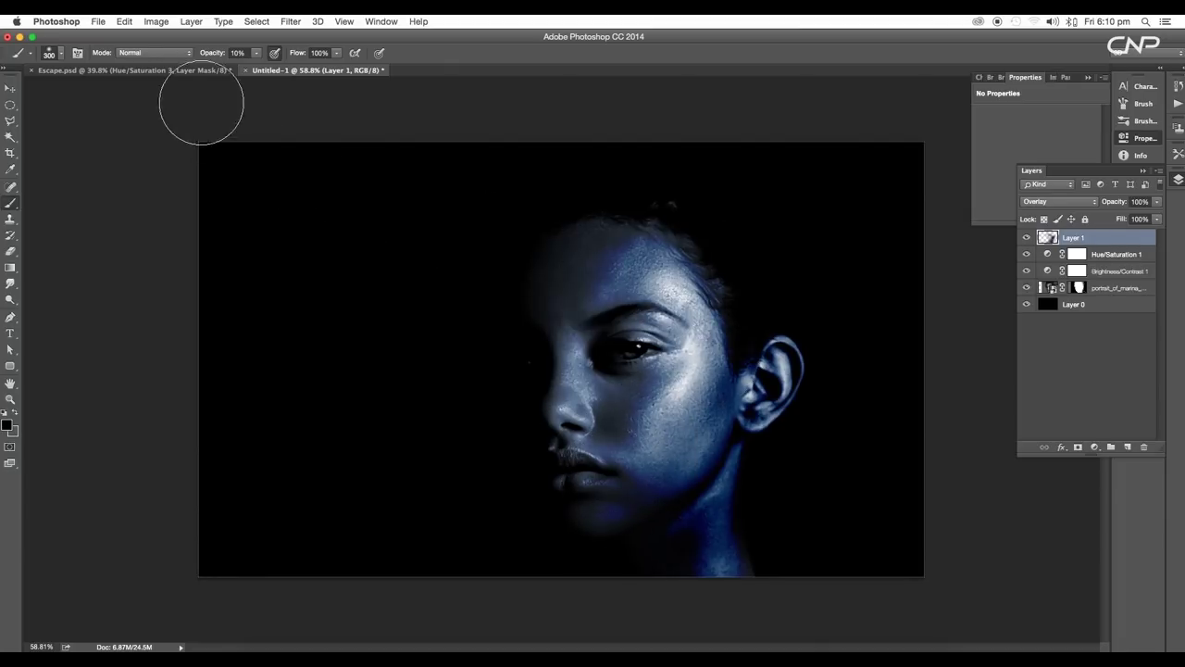
click(180, 71)
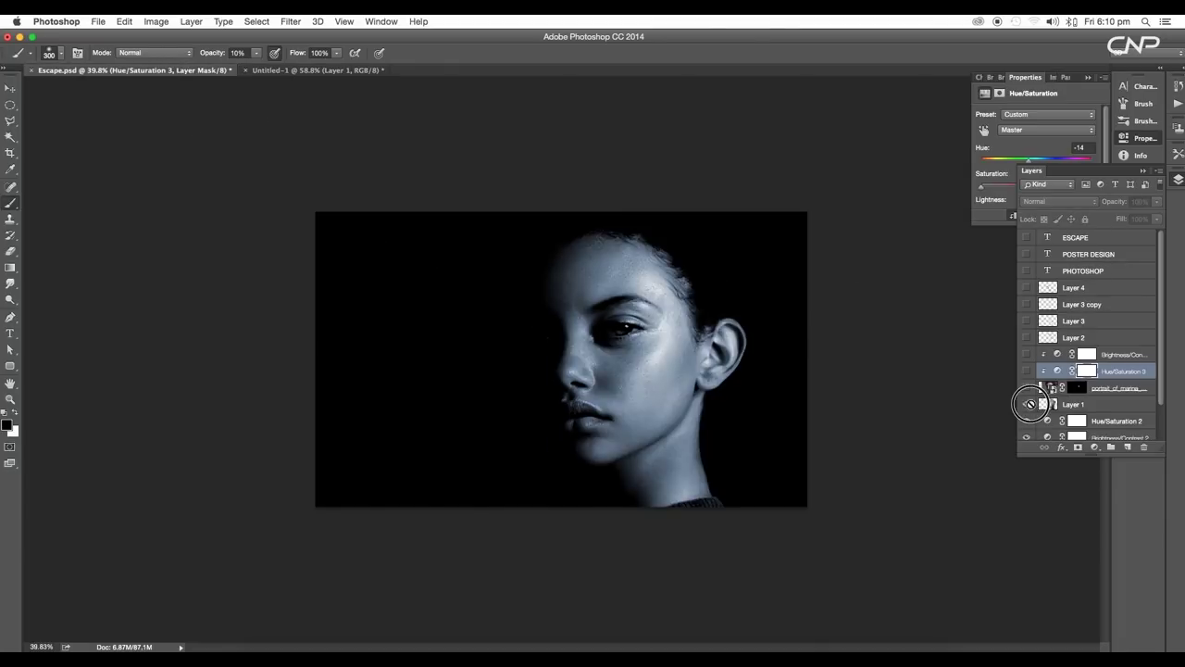
click(1026, 403)
scroll(656, 376, up, 3)
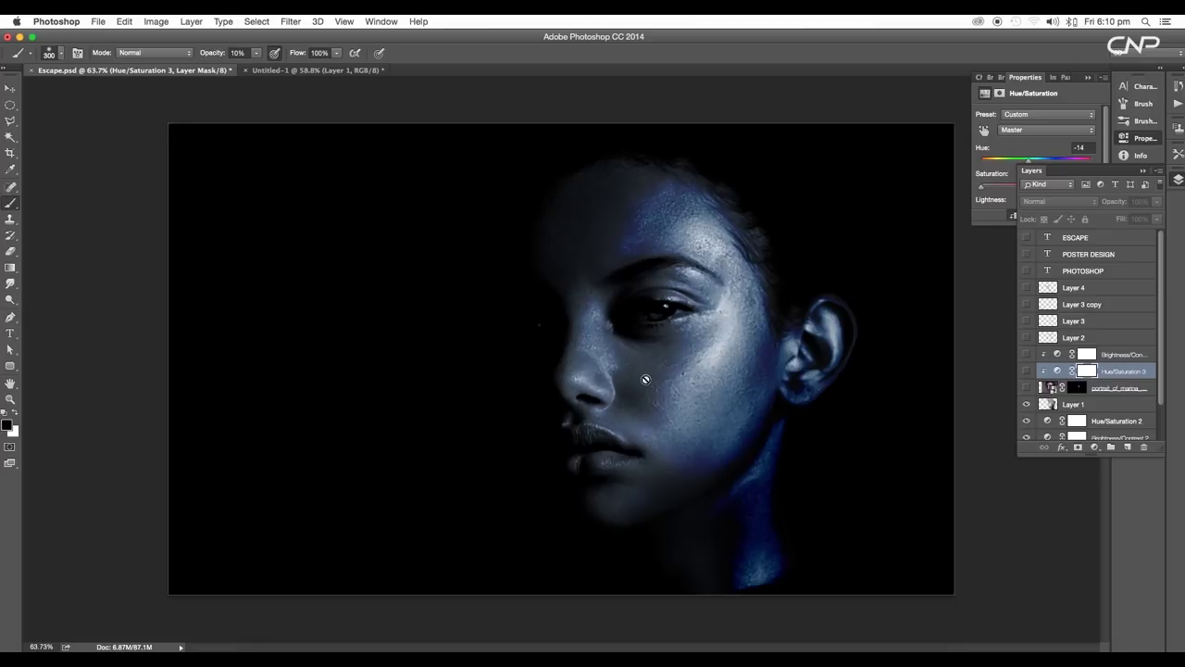
Step: Return to Untitled-1 and set up a soft round eraser at 300 px and 10% opacity
click(305, 71)
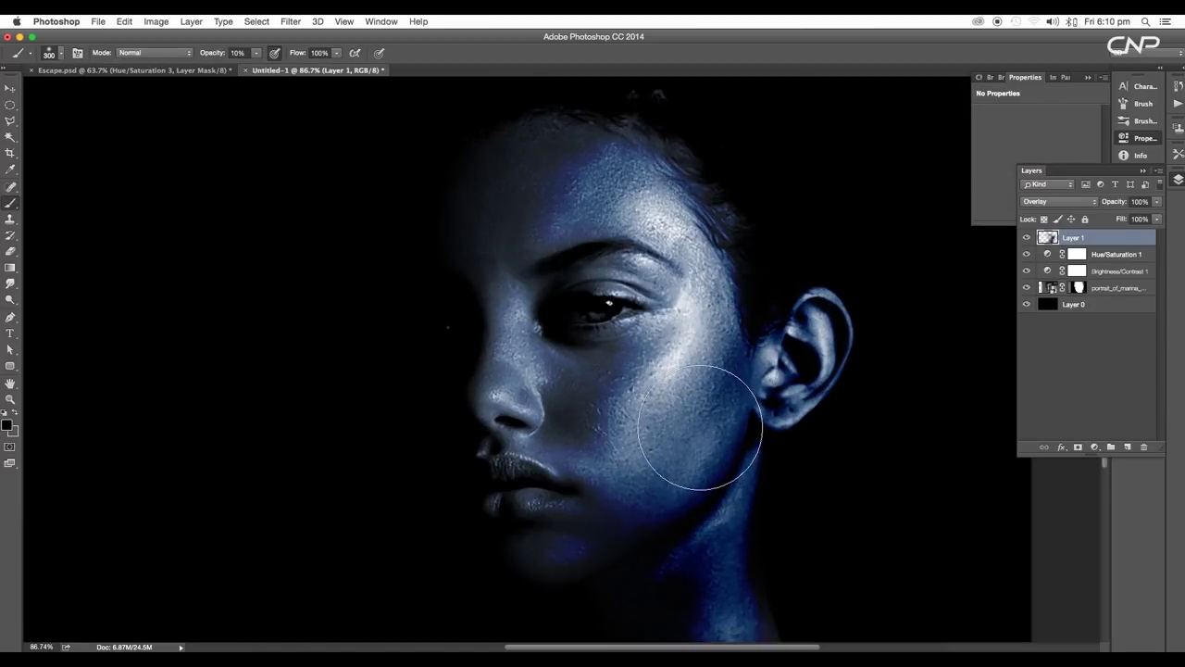
key(e)
key(bracketright)
key(bracketright)
key(bracketright)
key(bracketright)
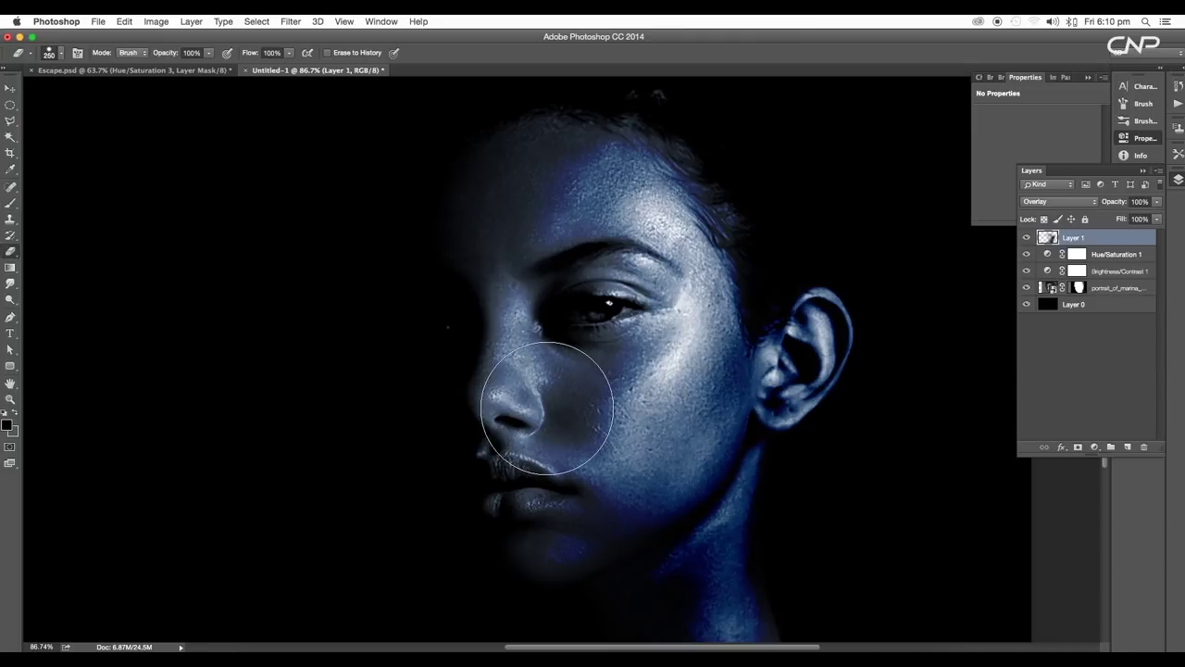
click(510, 358)
key(super+z)
right_click(517, 416)
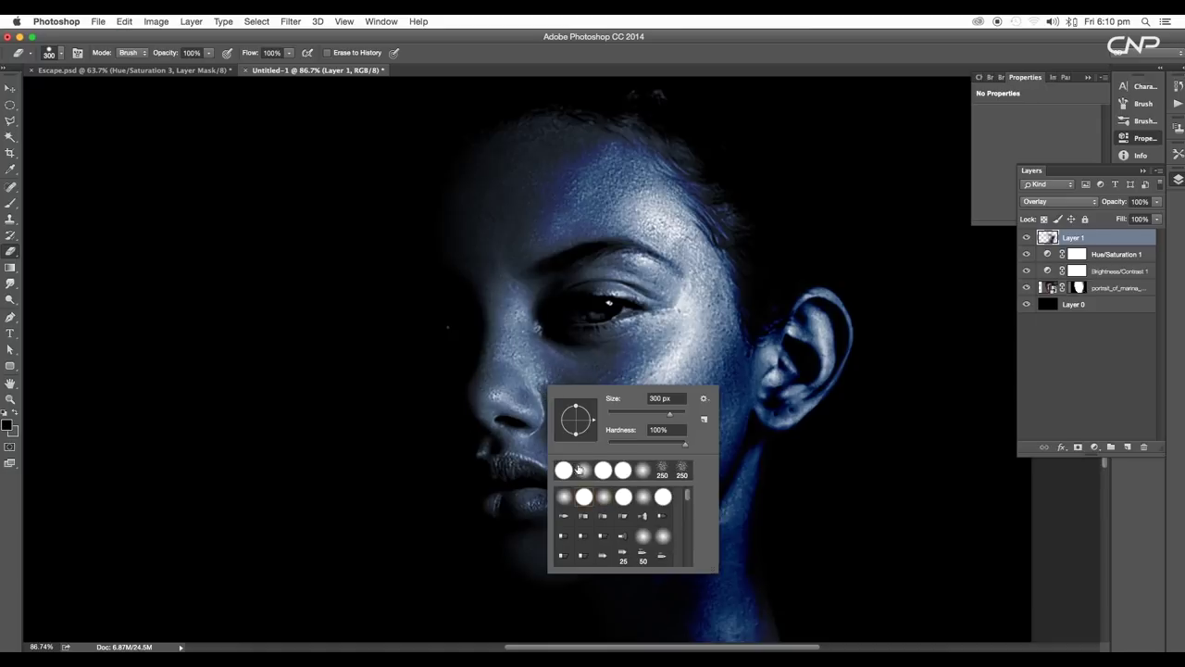
click(174, 241)
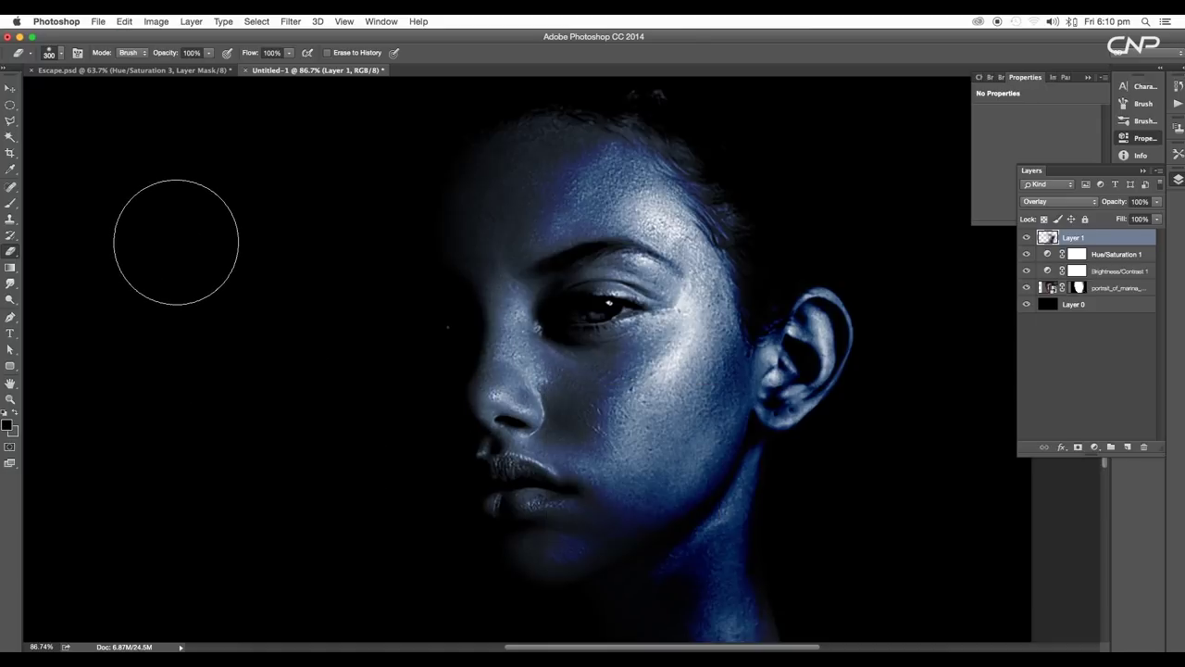
key(1)
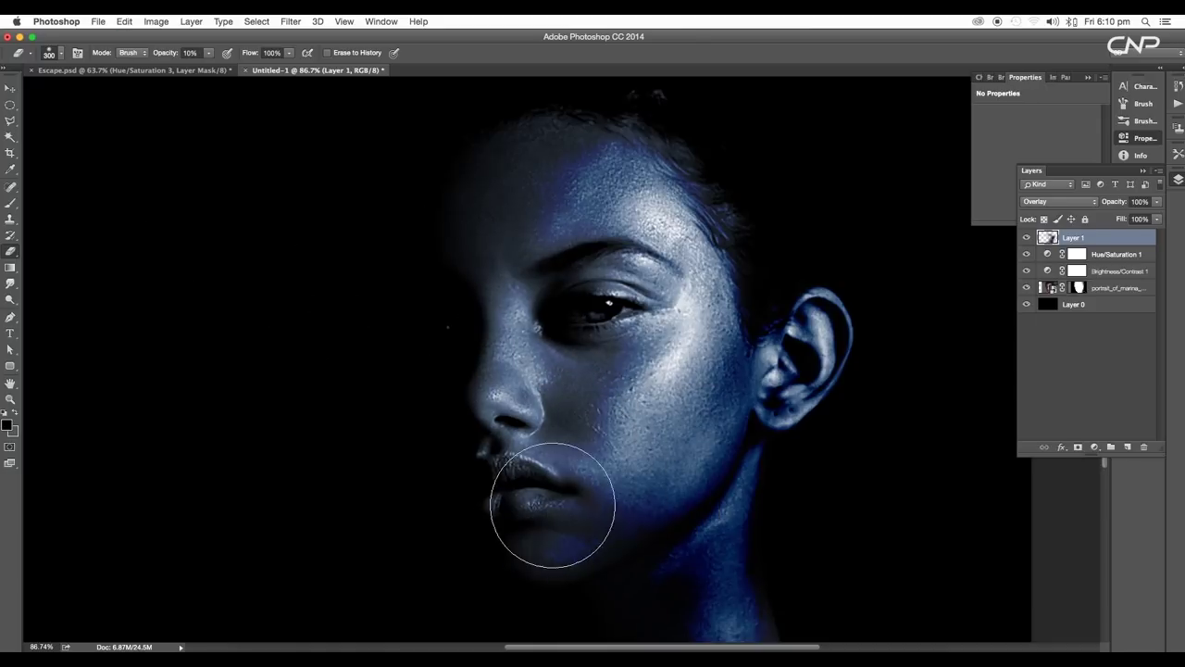
Step: Lightly erase the Overlay shading on Layer 1 around the chin, forehead and nose
click(536, 564)
click(561, 198)
click(467, 428)
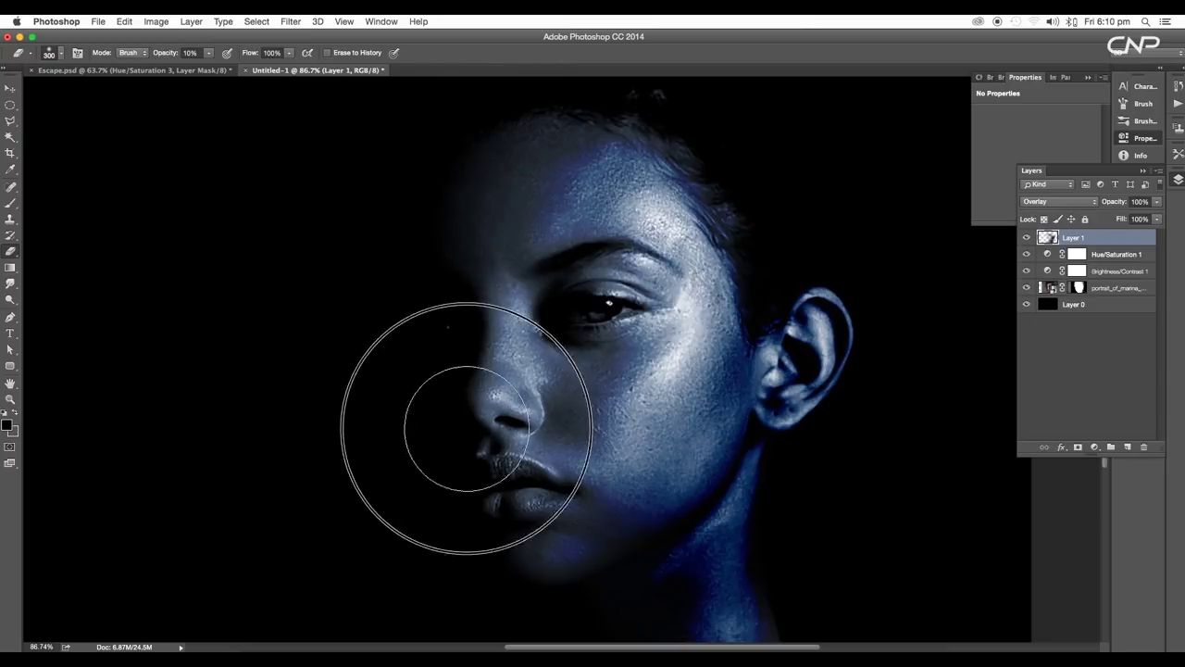
Step: Dab more black shading with the 10% brush over the forehead, temple, cheek and neck on Layer 1
scroll(570, 350, down, 2)
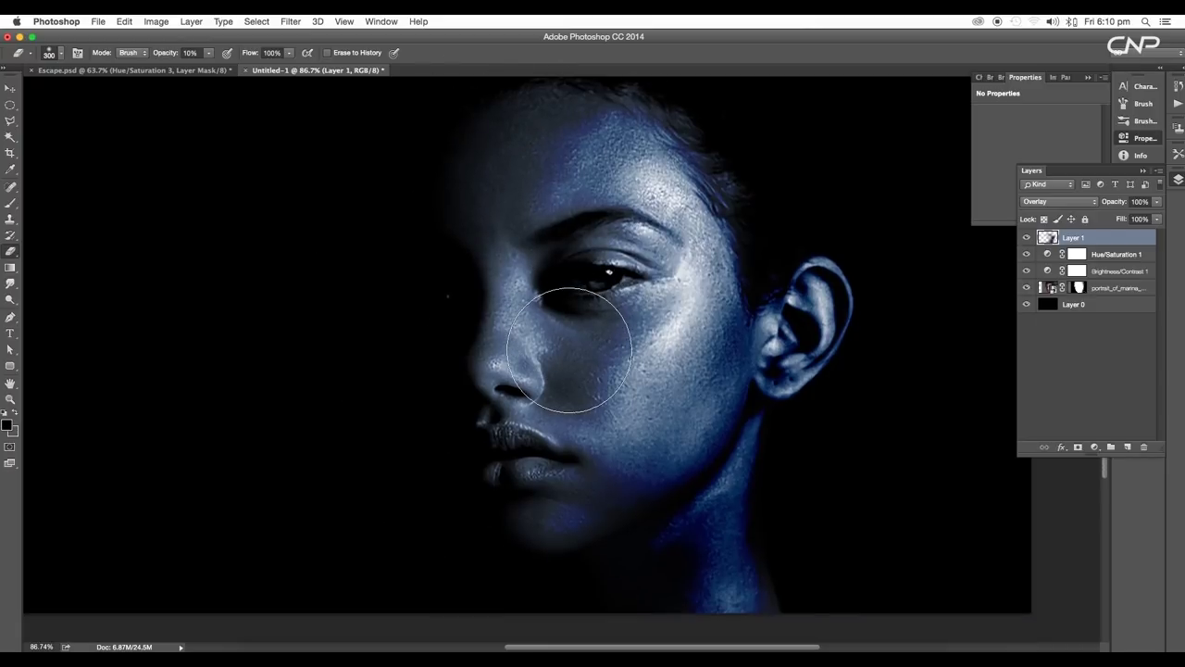
key(b)
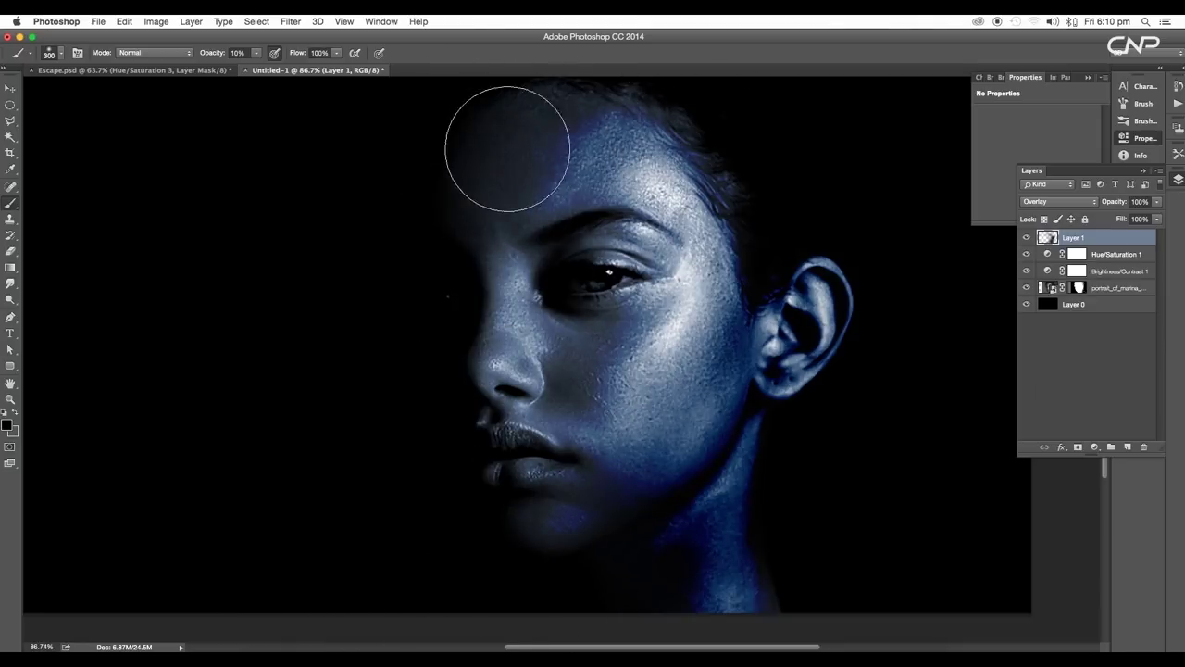
click(589, 129)
click(738, 249)
click(598, 369)
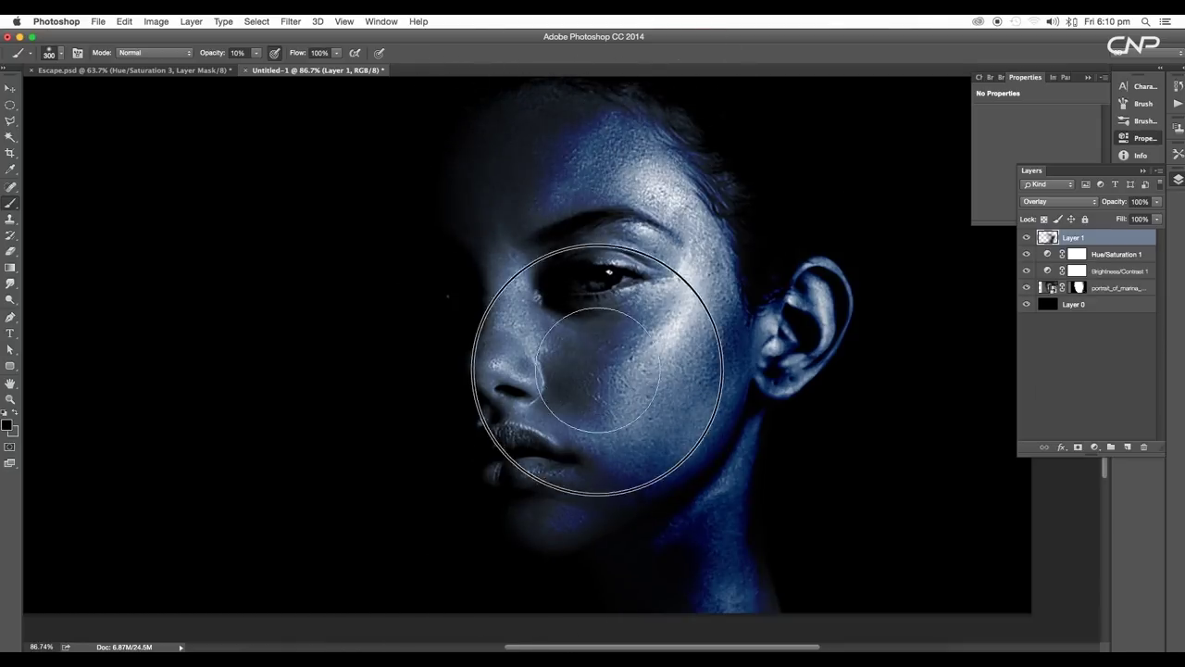
scroll(728, 400, down, 5)
scroll(726, 400, down, 6)
scroll(722, 399, up, 6)
click(745, 455)
Step: Switch to the Move tool and check the shaded portrait both up close and as a whole
scroll(734, 455, down, 6)
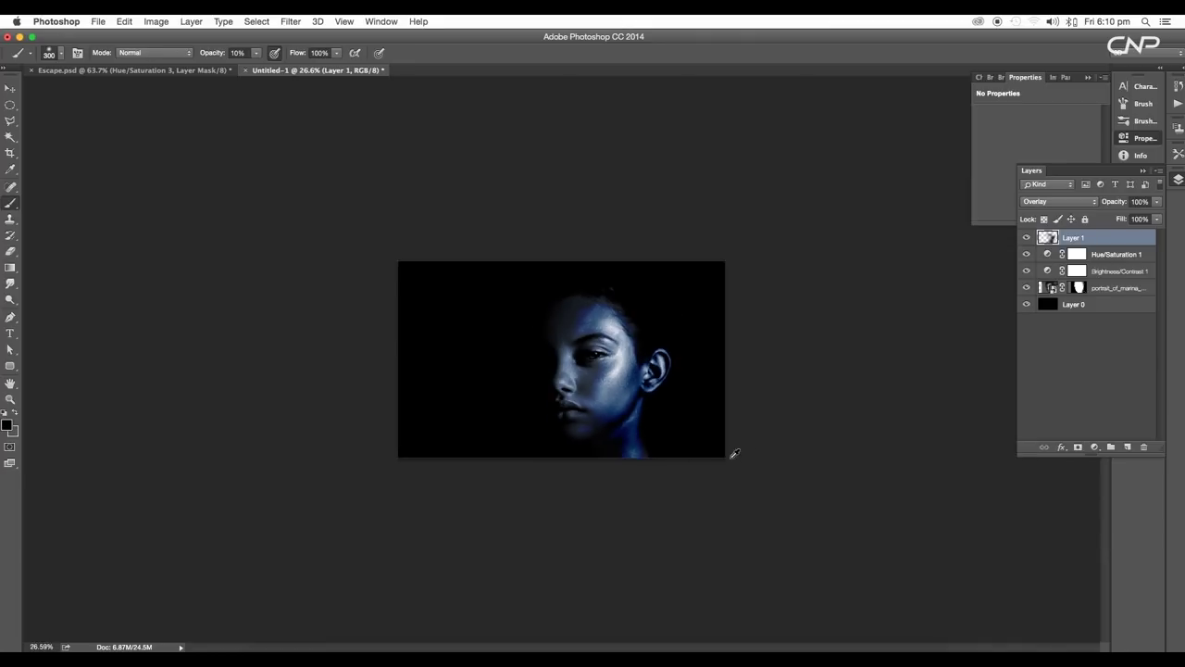
scroll(716, 457, up, 5)
scroll(579, 431, up, 5)
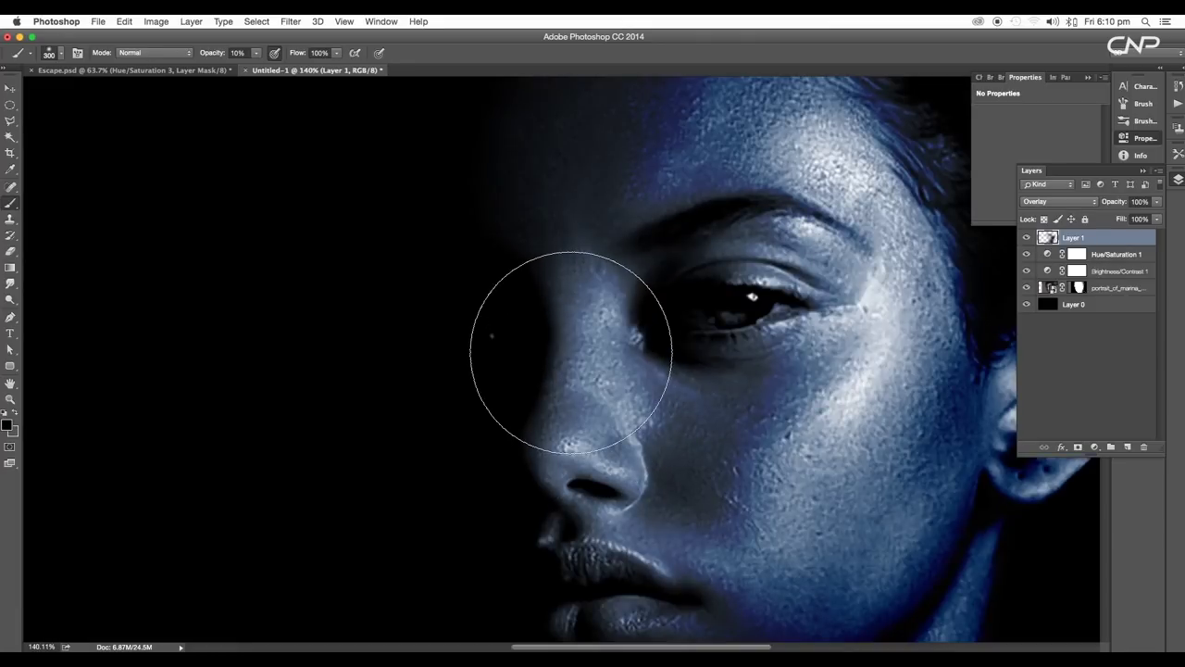
scroll(596, 503, down, 2)
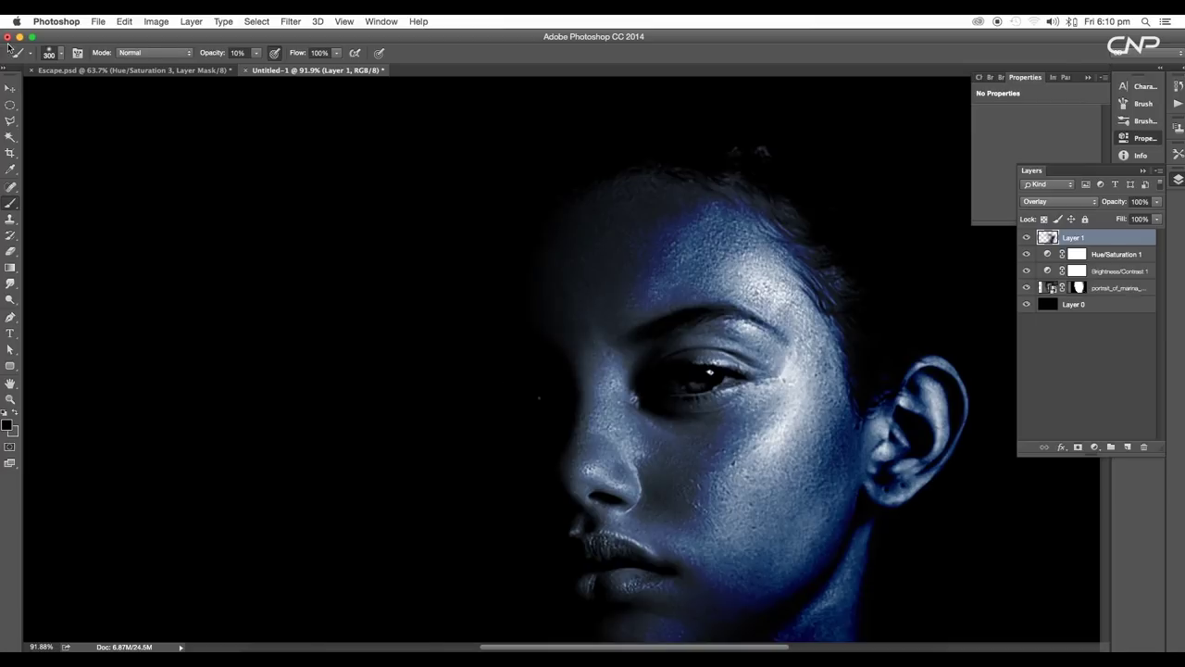
click(11, 86)
scroll(565, 318, down, 3)
scroll(627, 364, up, 1)
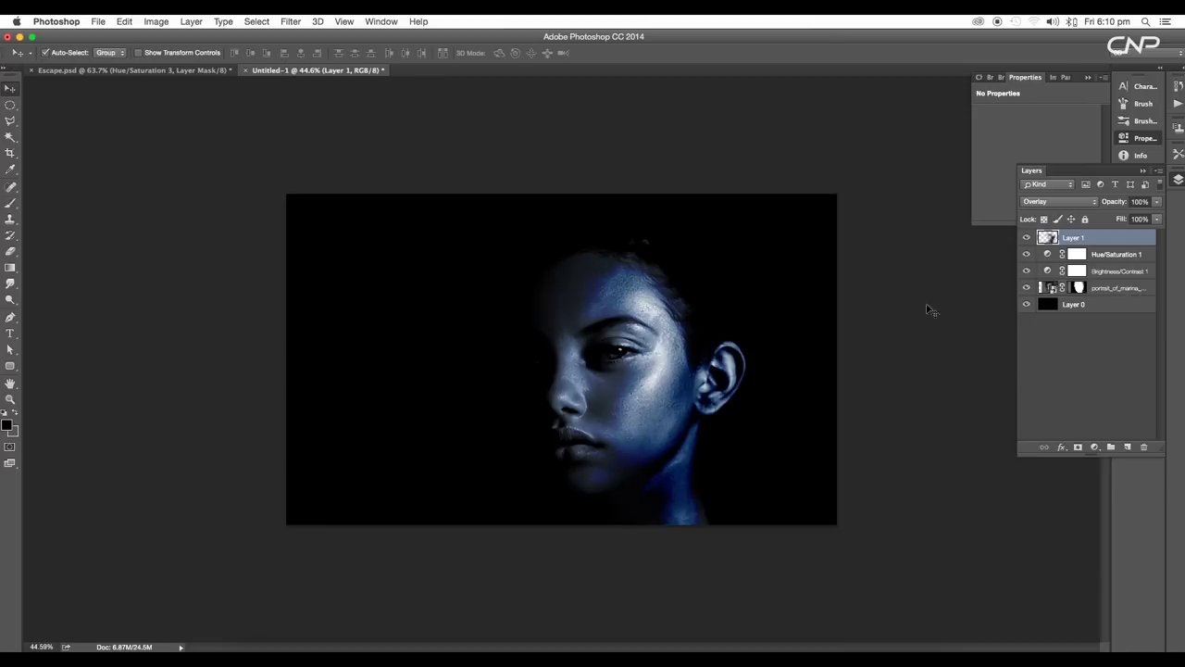
scroll(628, 394, up, 4)
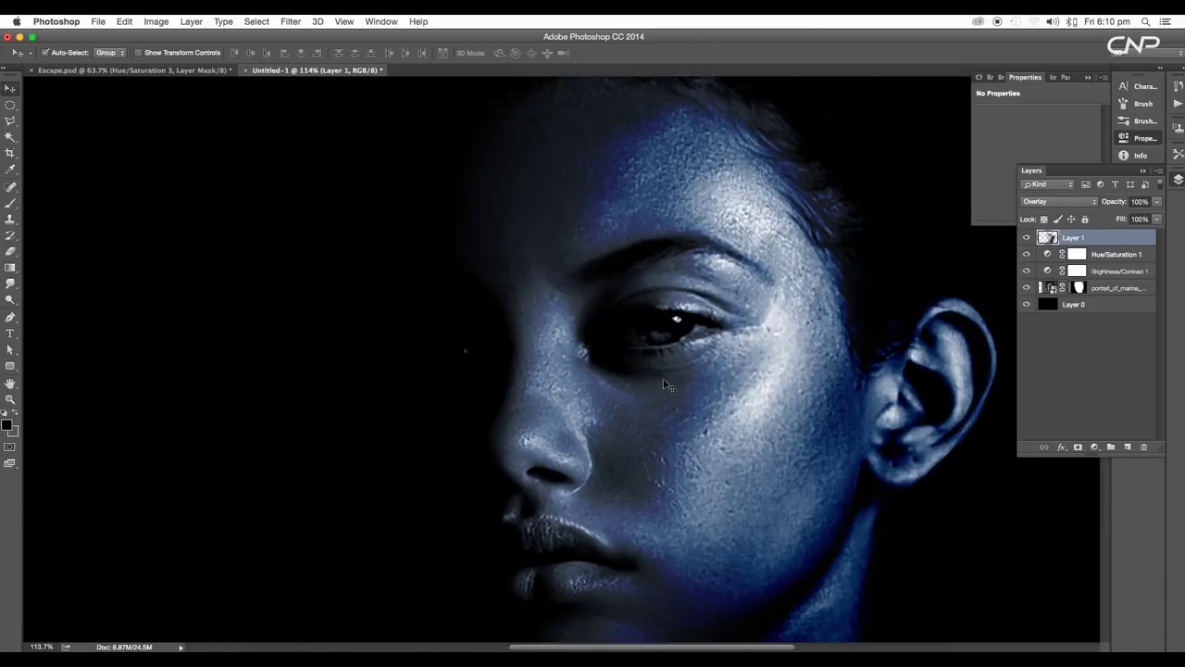
scroll(663, 380, down, 3)
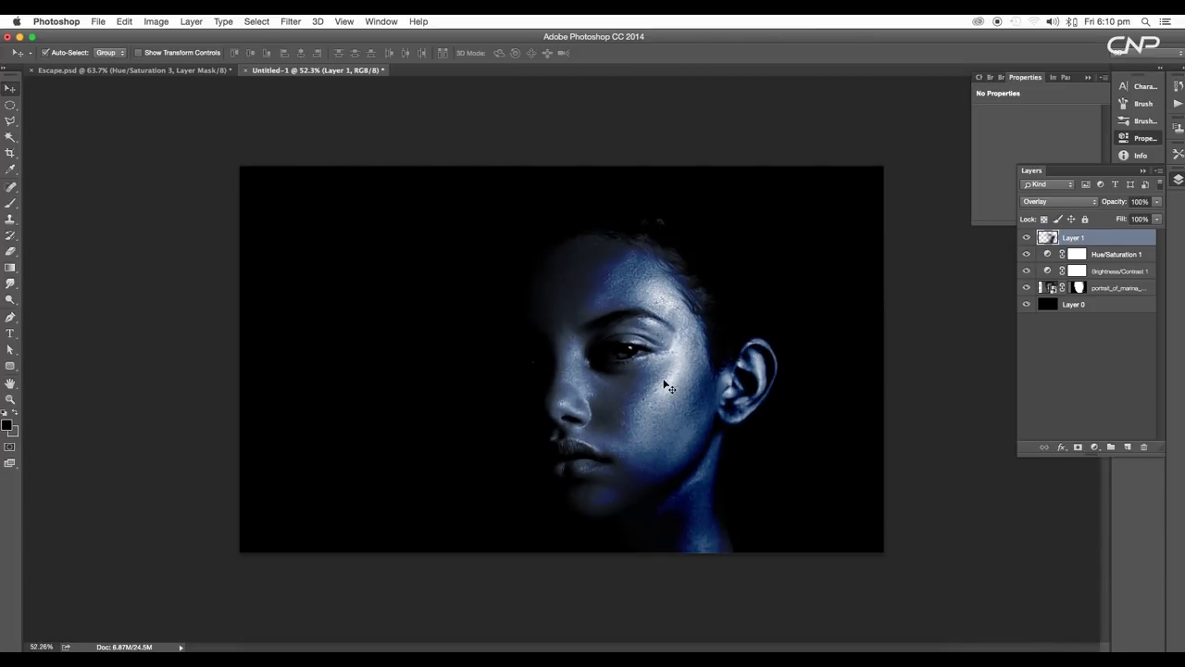
scroll(664, 383, up, 3)
scroll(665, 383, down, 3)
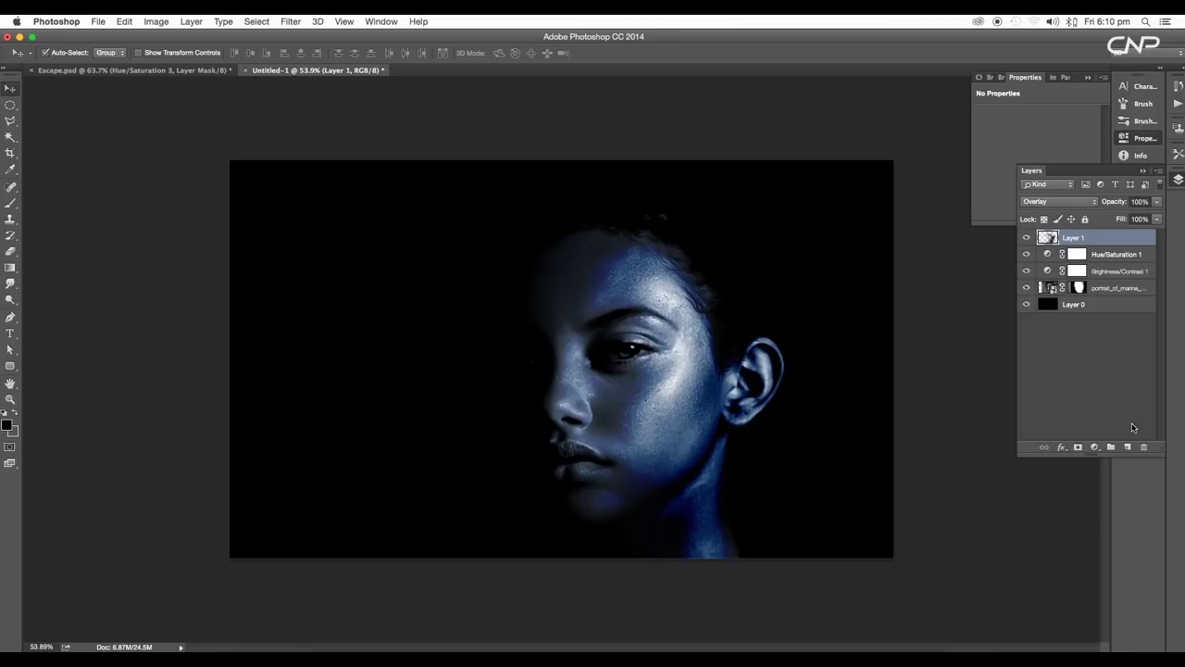
Step: Add an empty layer above Layer 1 and set the foreground color to pink #ff005a
click(1129, 446)
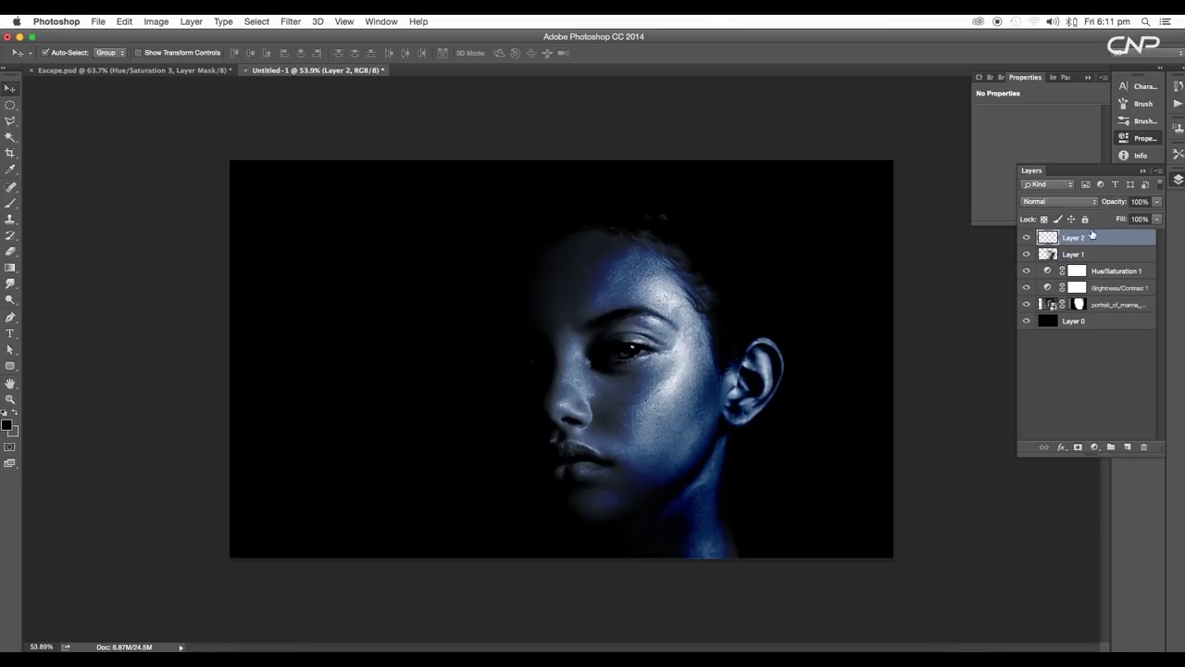
click(8, 425)
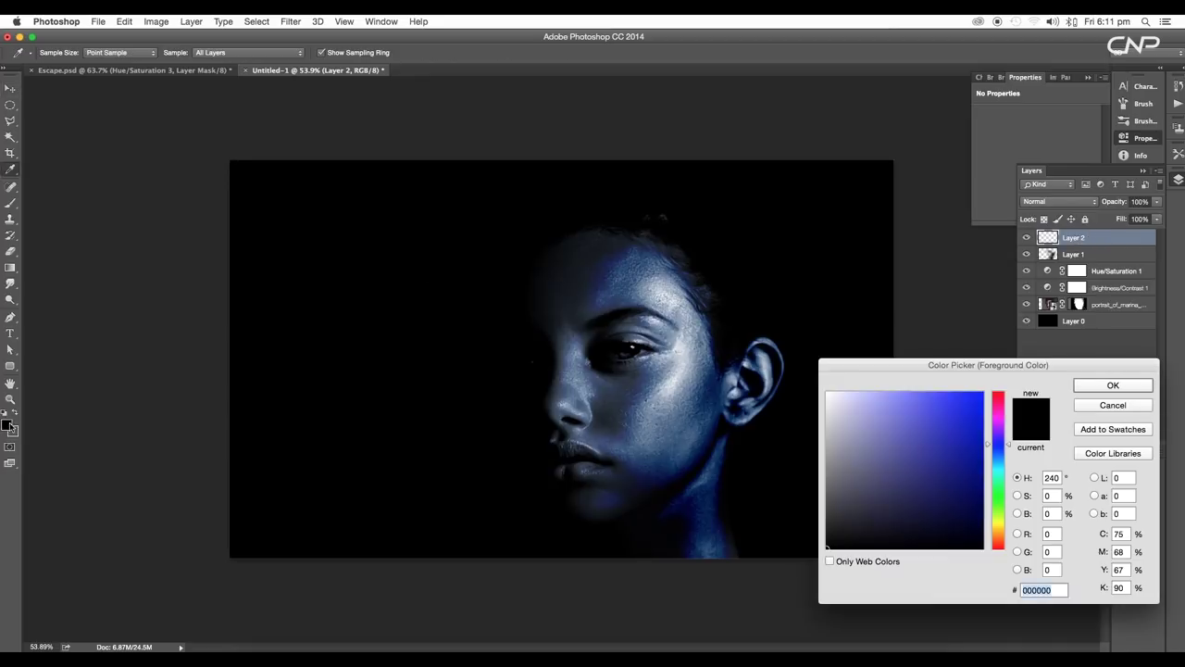
click(974, 400)
click(998, 402)
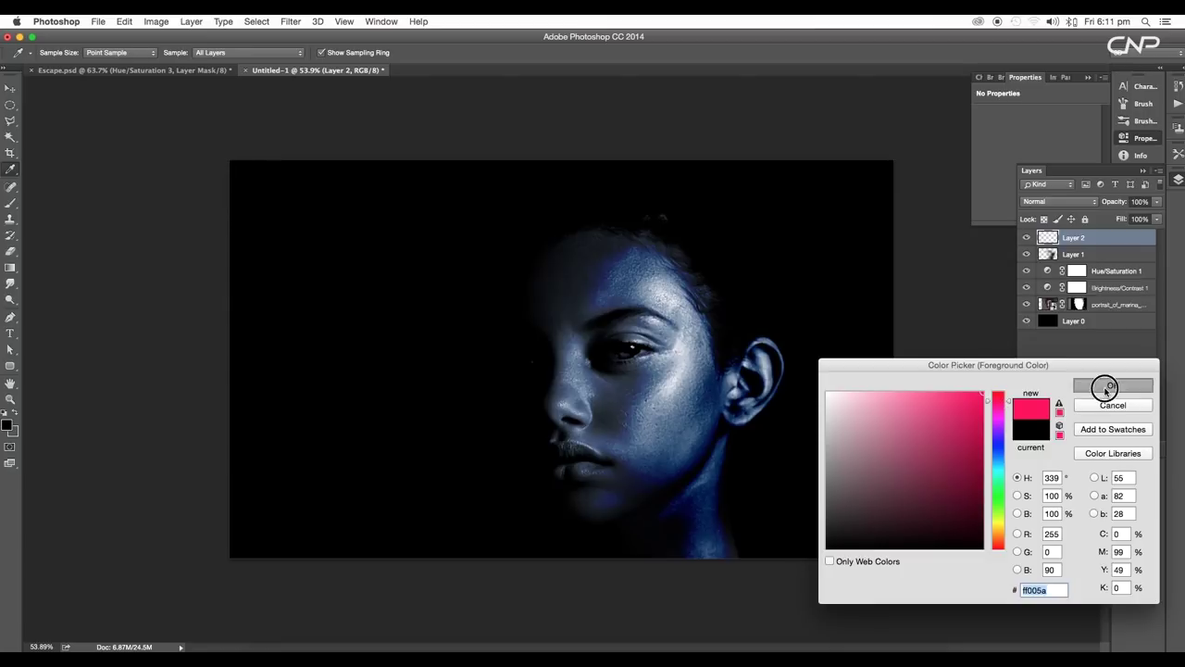
click(1110, 385)
Step: Set the blend mode of the new empty layer to Overlay
click(1062, 201)
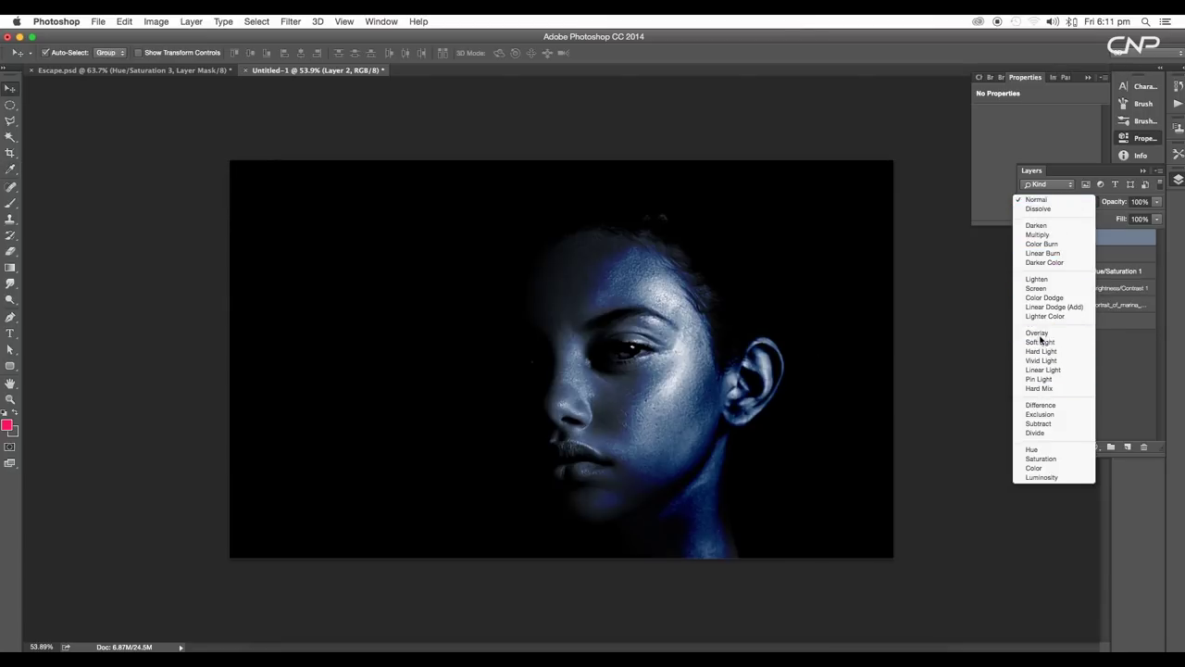
click(1039, 334)
right_click(648, 418)
click(687, 383)
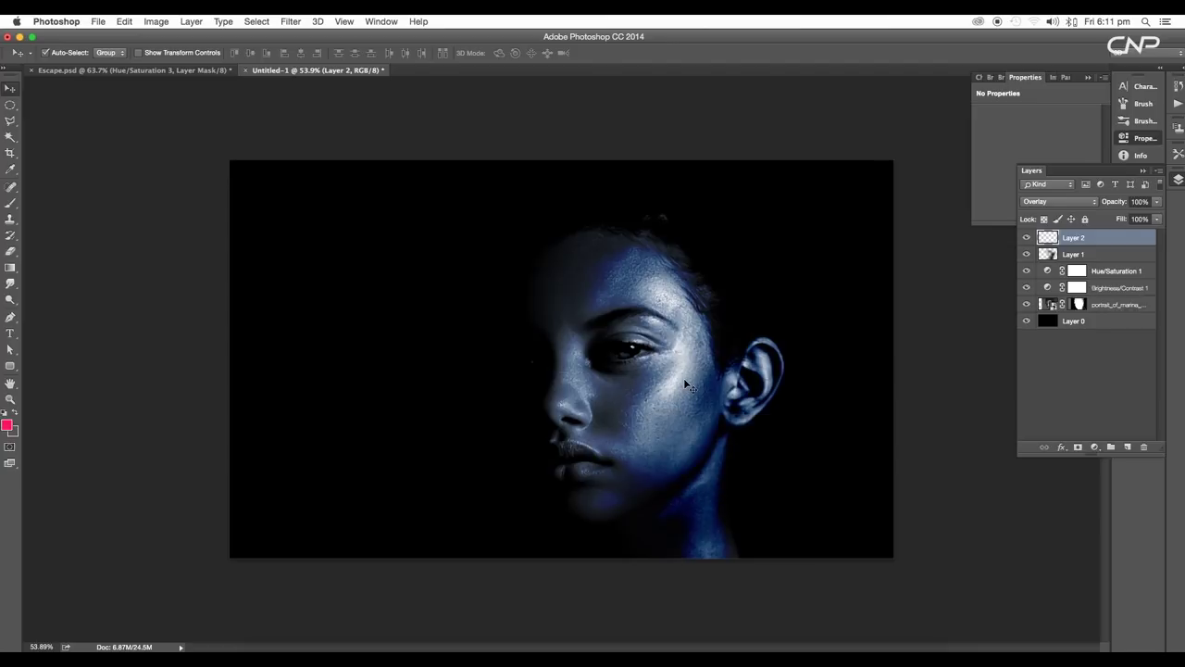
Step: Choose the spatter brush tip labelled 59 for the Brush tool and set its size to 268 px
key(b)
right_click(672, 399)
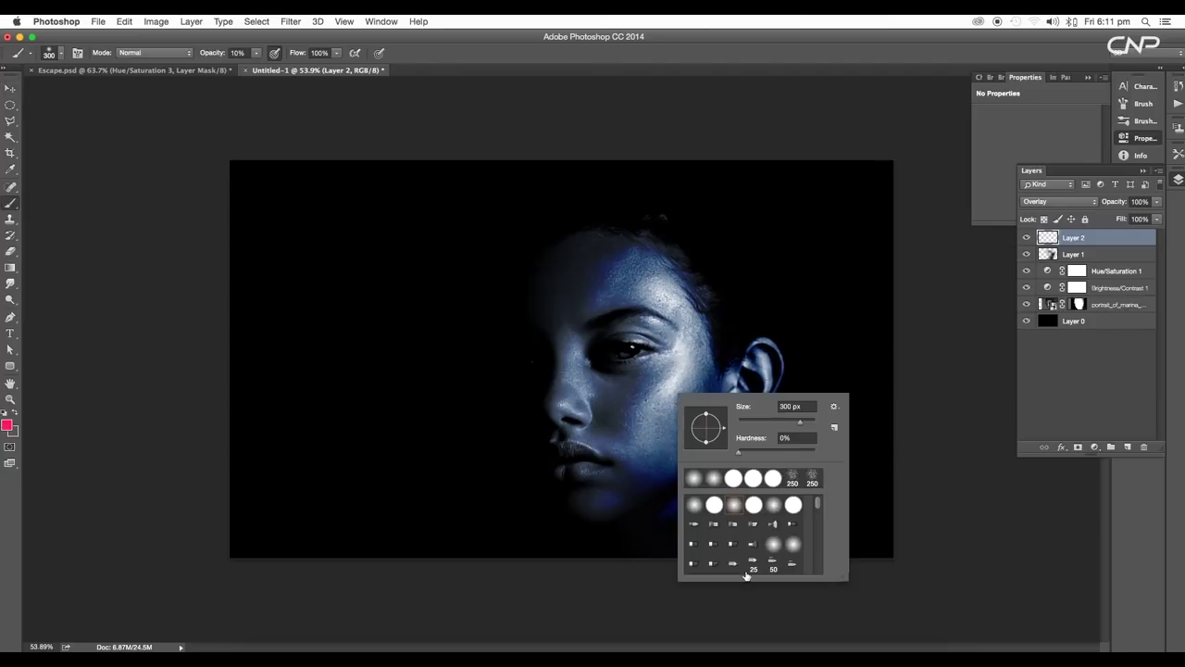
scroll(746, 570, down, 3)
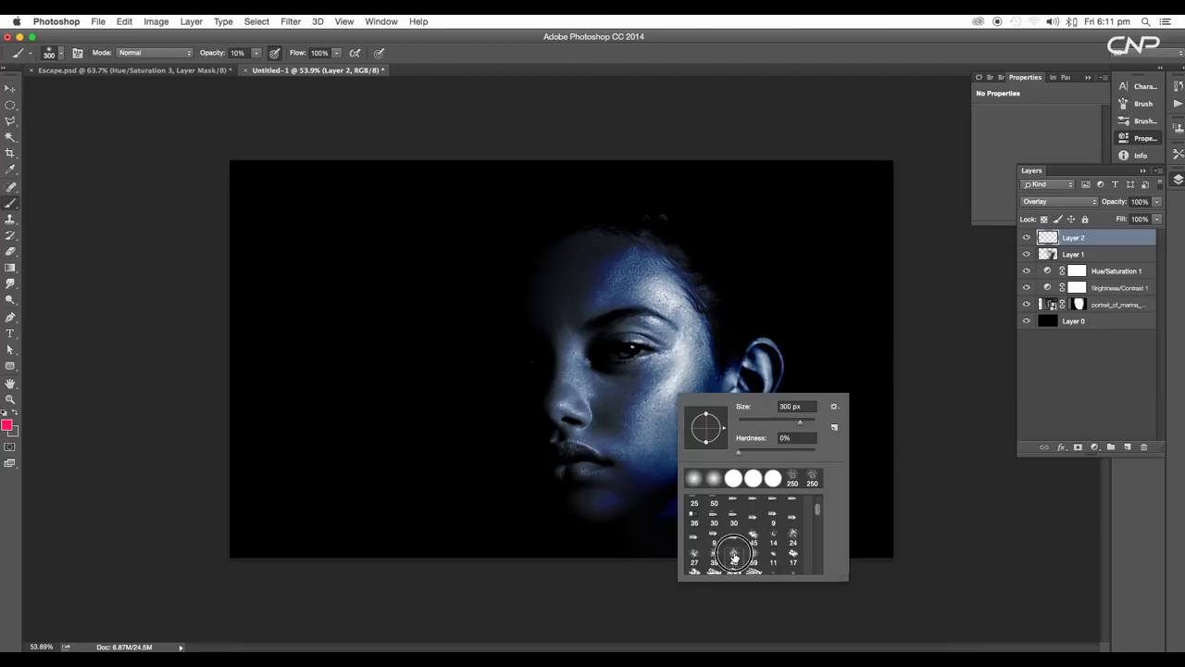
click(735, 556)
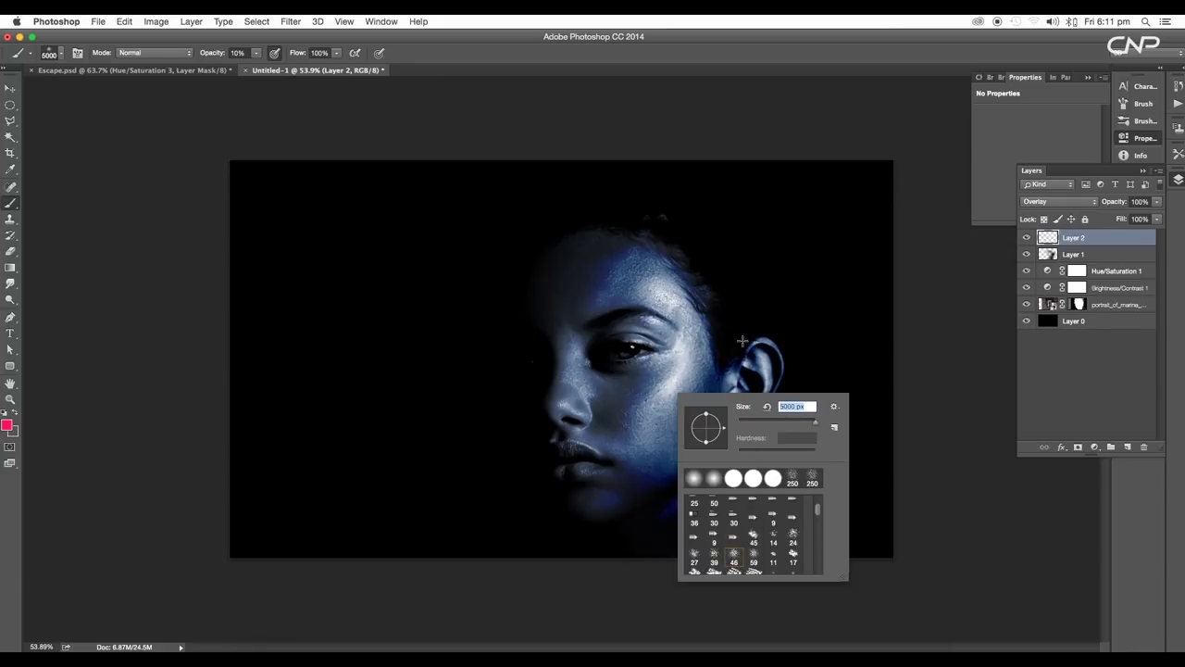
drag(783, 423, 779, 421)
scroll(741, 560, down, 1)
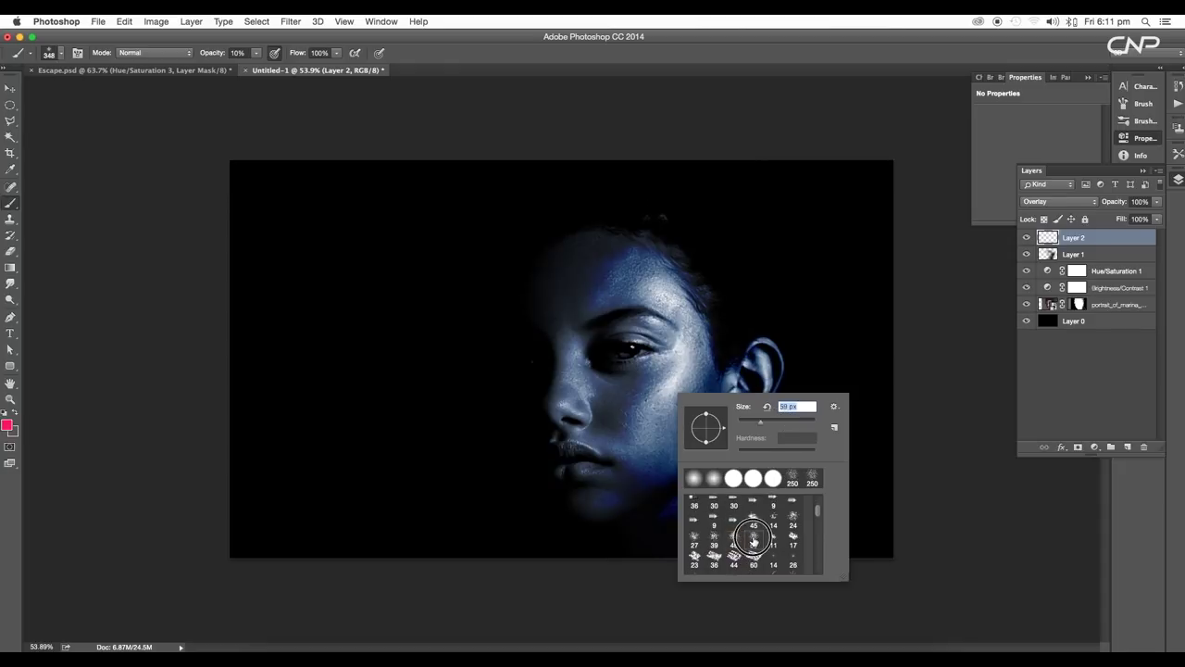
drag(798, 424, 802, 424)
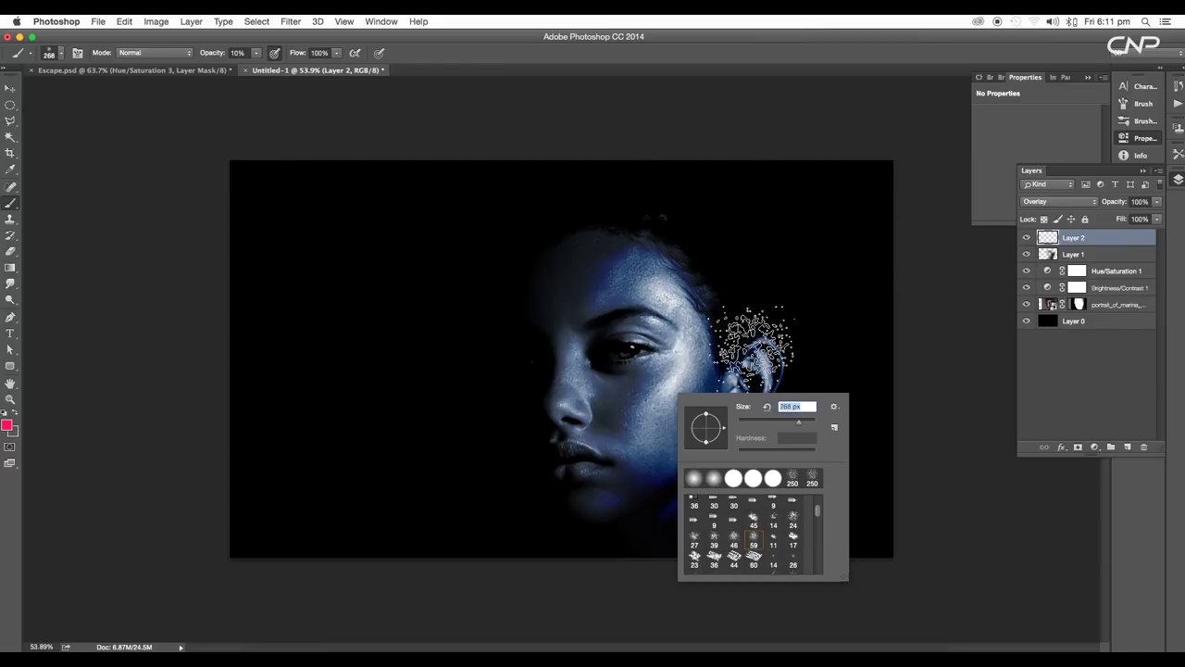
Step: Set the brush opacity to 100%, reduce its size to 200 px and dab pink spatter onto the middle of the cheek
click(813, 264)
scroll(651, 409, up, 3)
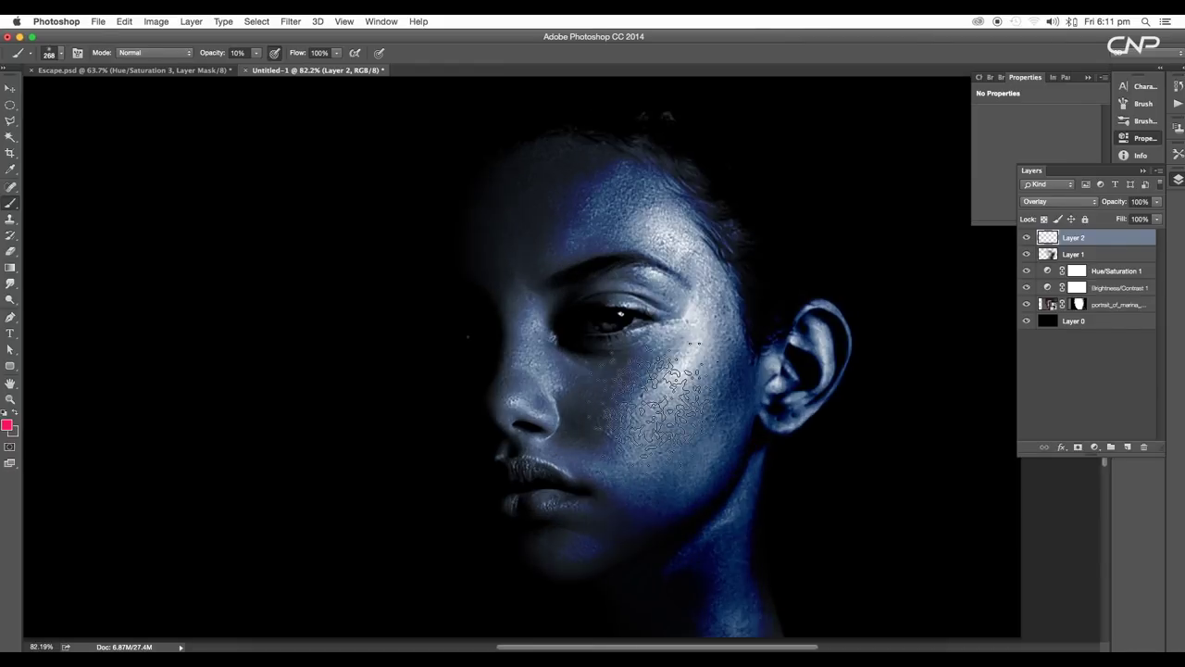
click(650, 413)
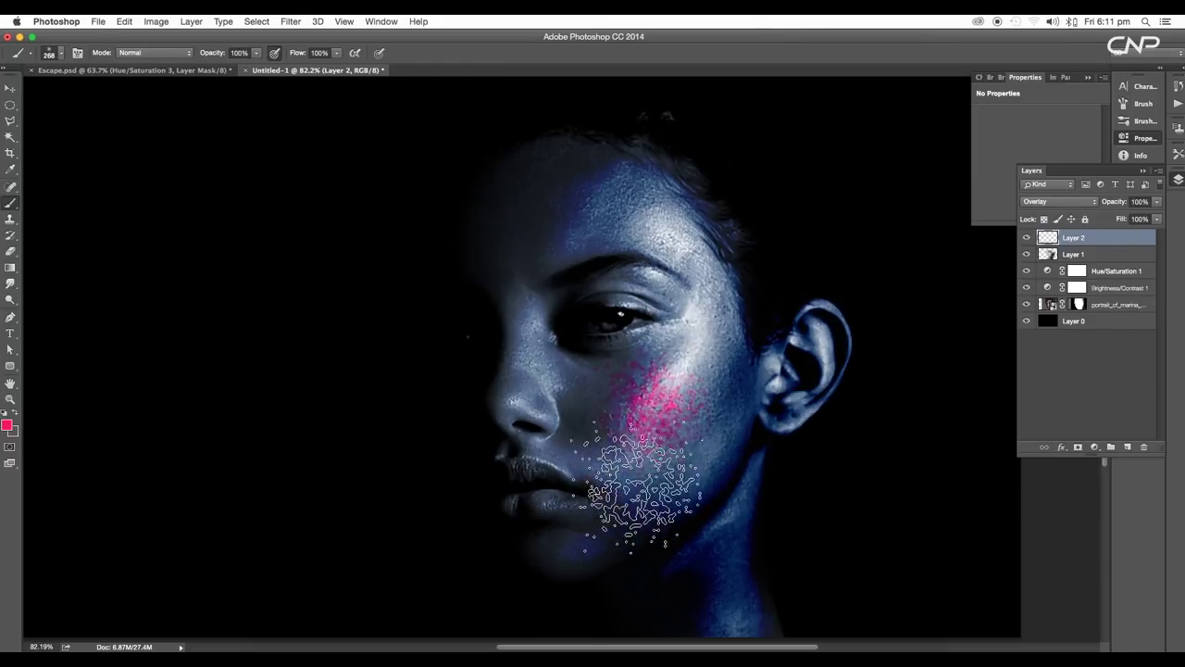
key(super+z)
key(bracketleft)
key(bracketleft)
click(657, 424)
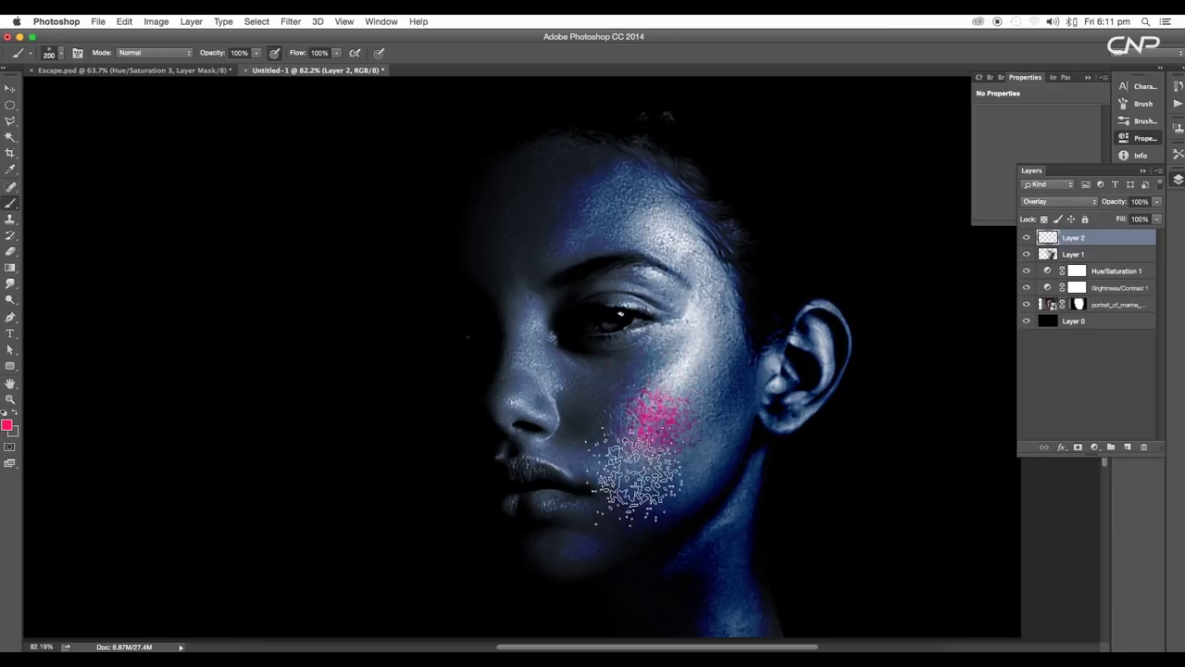
Step: Undo the extra dab below the cheek patch, and switch to the spatter tip labelled 46 at 118 px
click(576, 559)
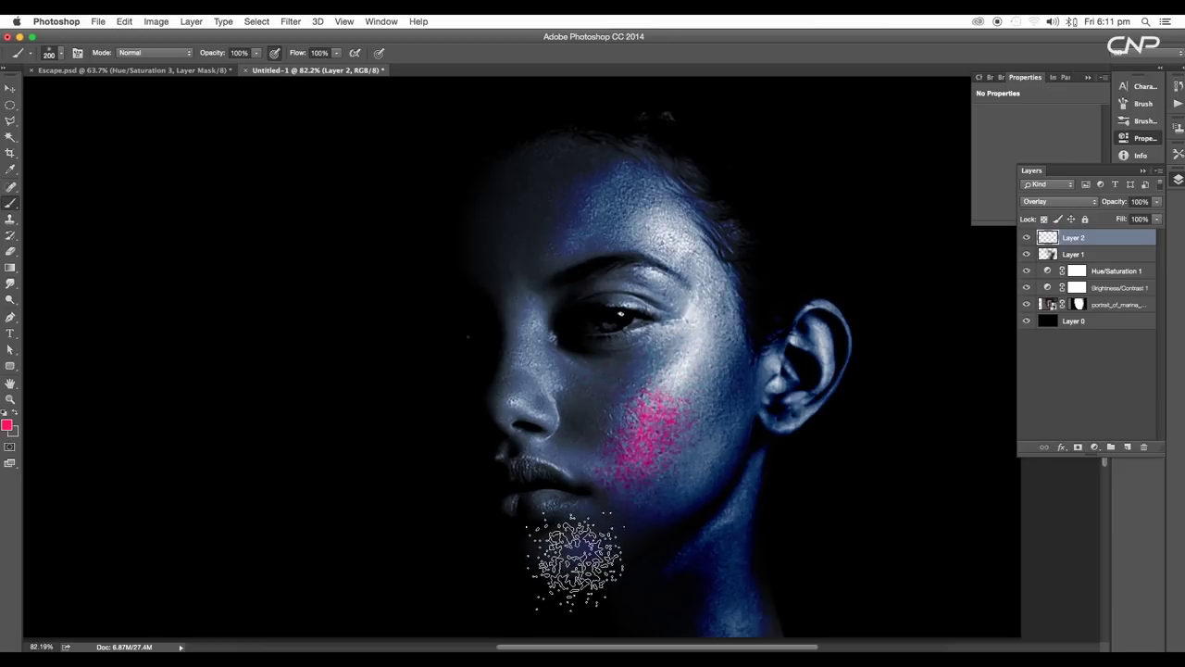
key(super+z)
right_click(659, 452)
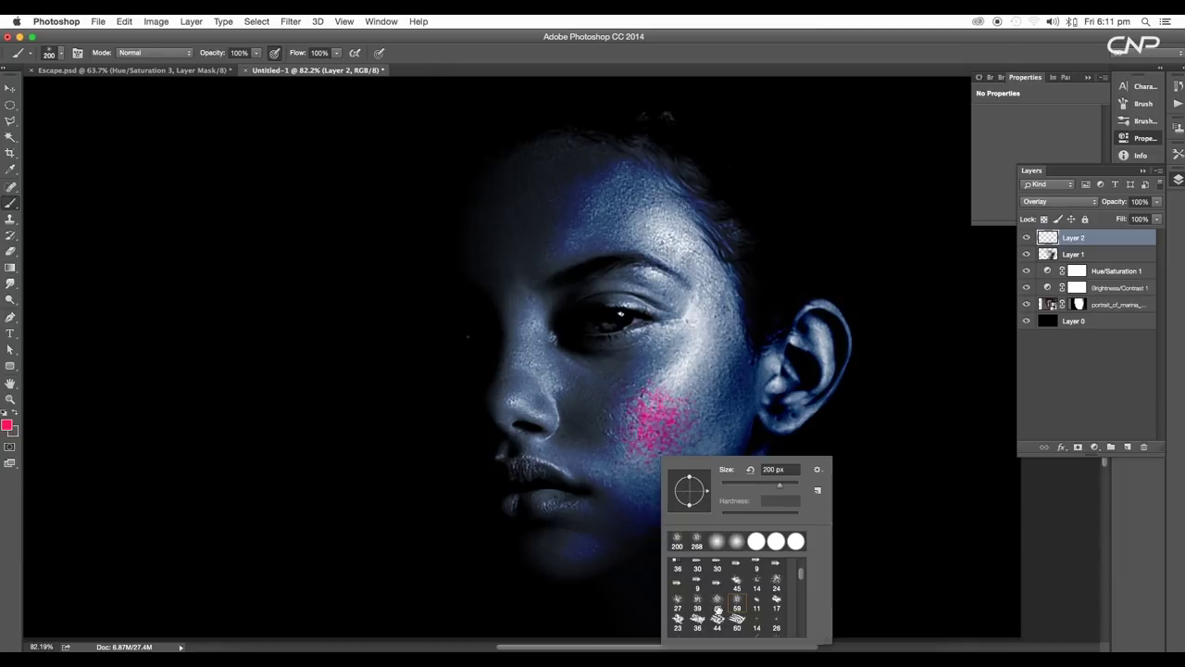
click(668, 424)
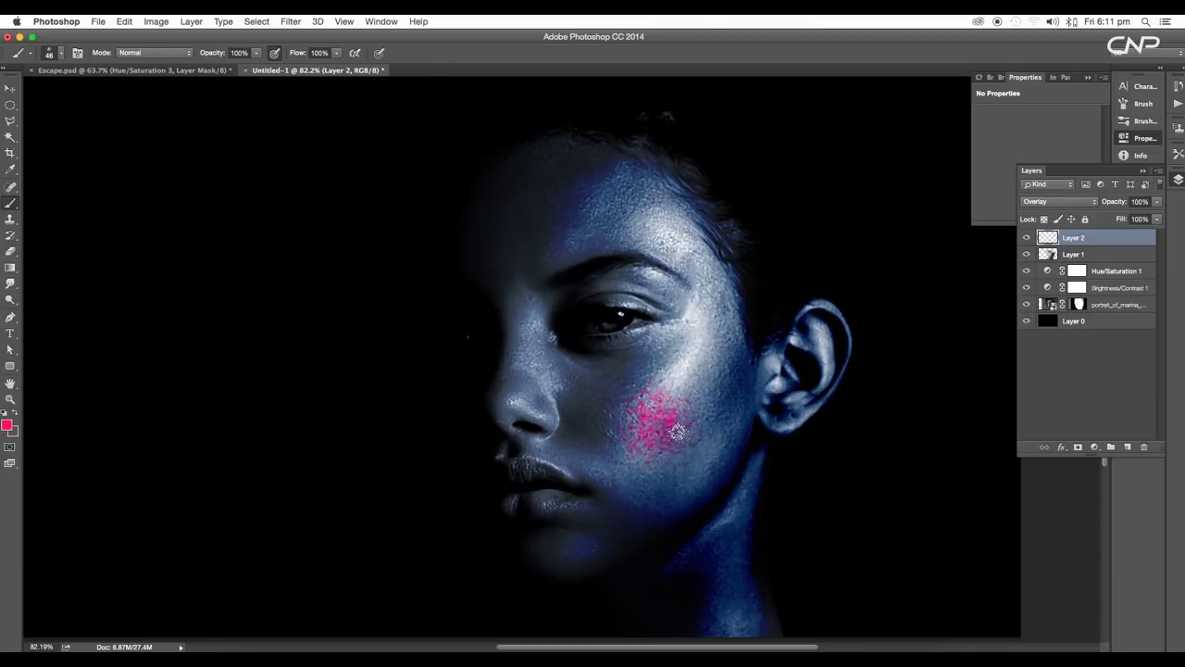
right_click(662, 426)
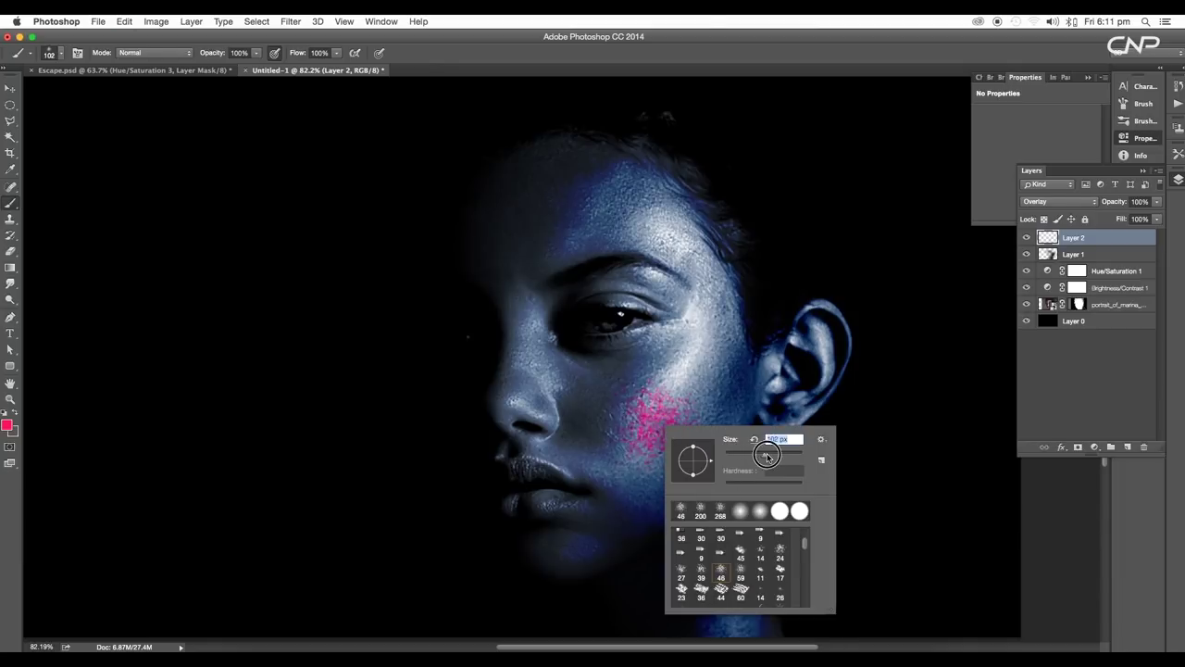
key(Return)
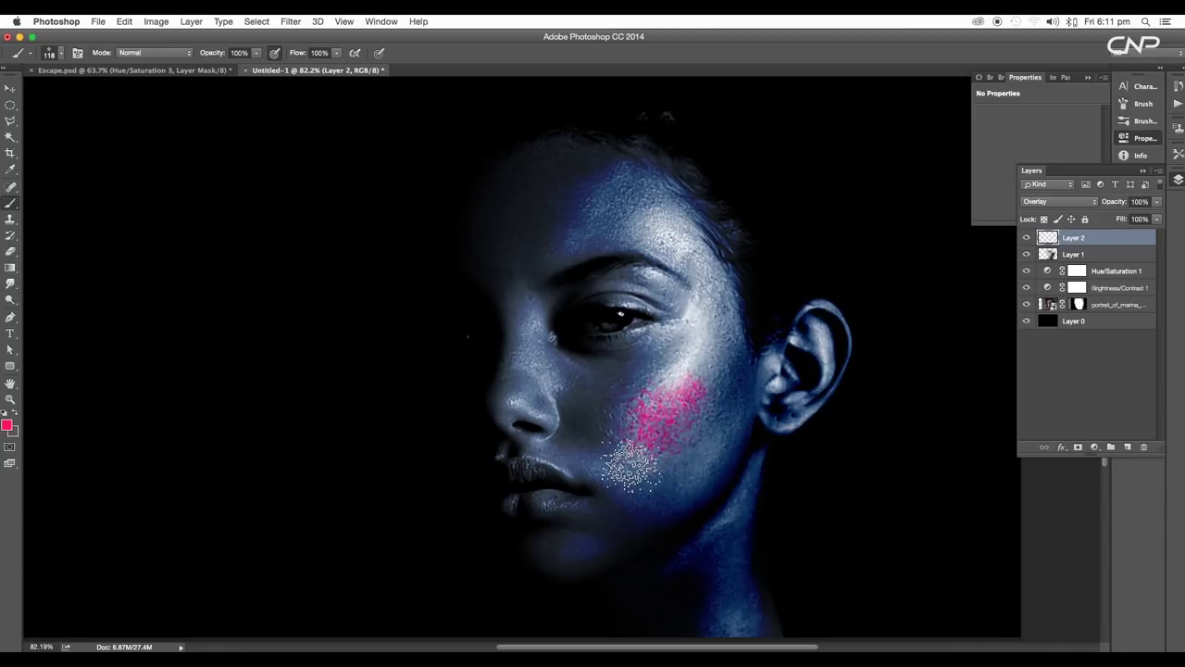
Step: Enlarge the brush to 200 px and extend the pink spatter across the cheek down toward the mouth
key(bracketright)
key(bracketright)
key(bracketright)
click(643, 464)
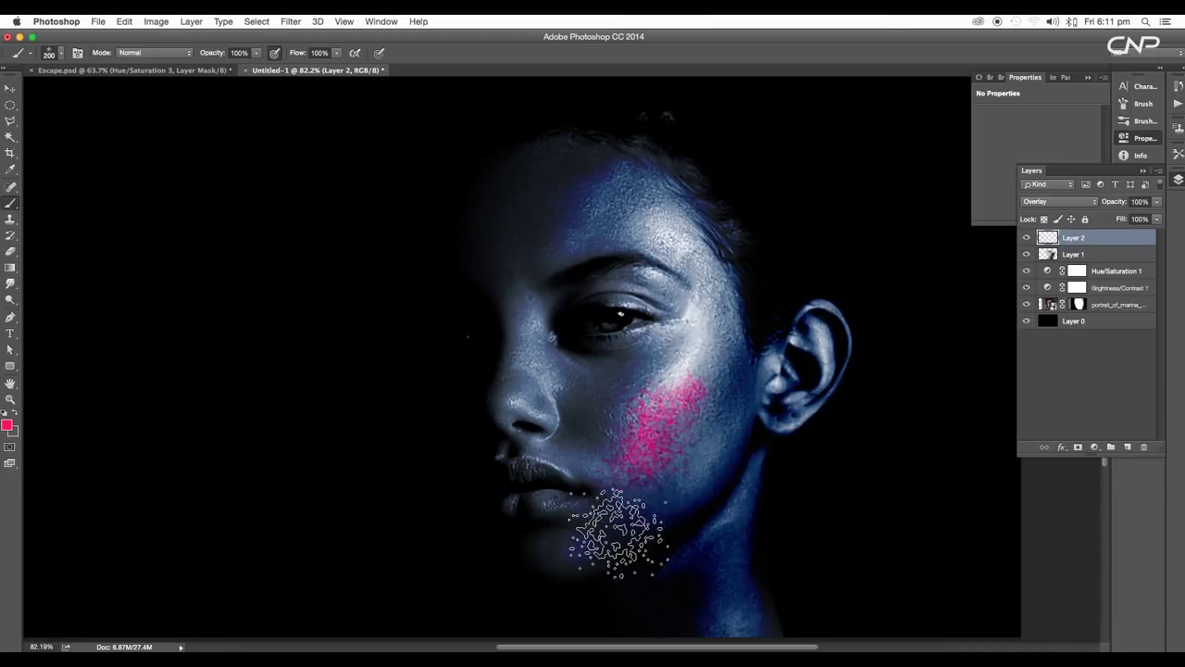
scroll(650, 484, down, 5)
scroll(668, 448, up, 10)
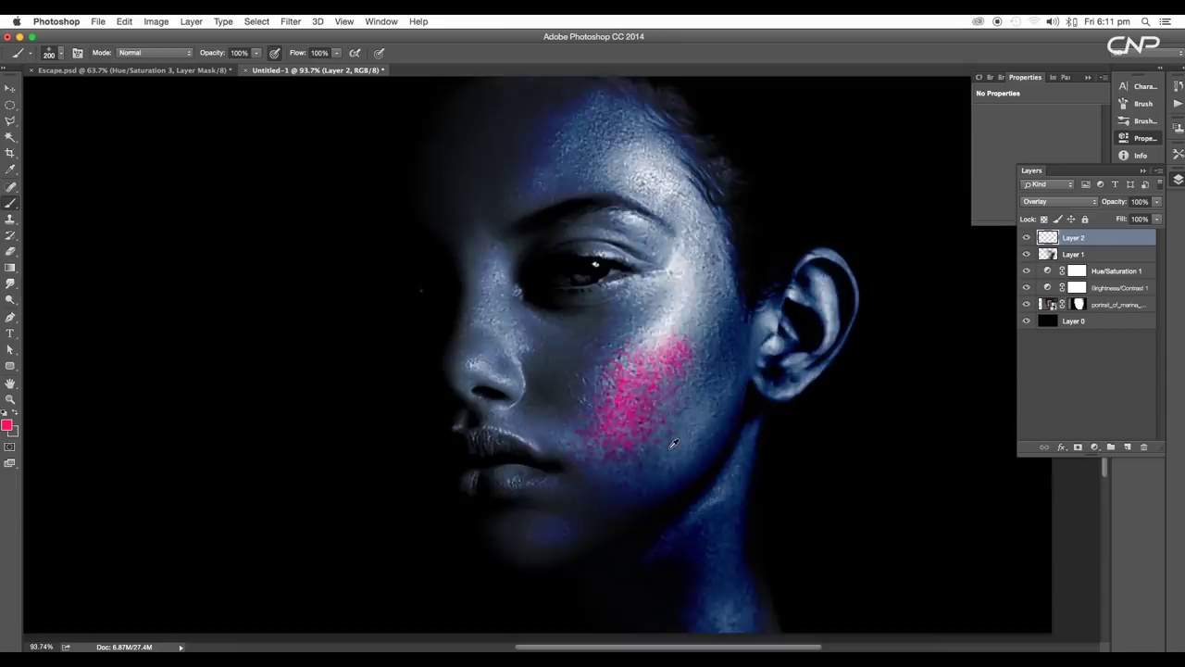
click(674, 409)
scroll(639, 459, down, 3)
Step: Choose the brush tip labelled 66, enlarge it to 175 px and paint pink spatter up along the outer cheek
right_click(635, 456)
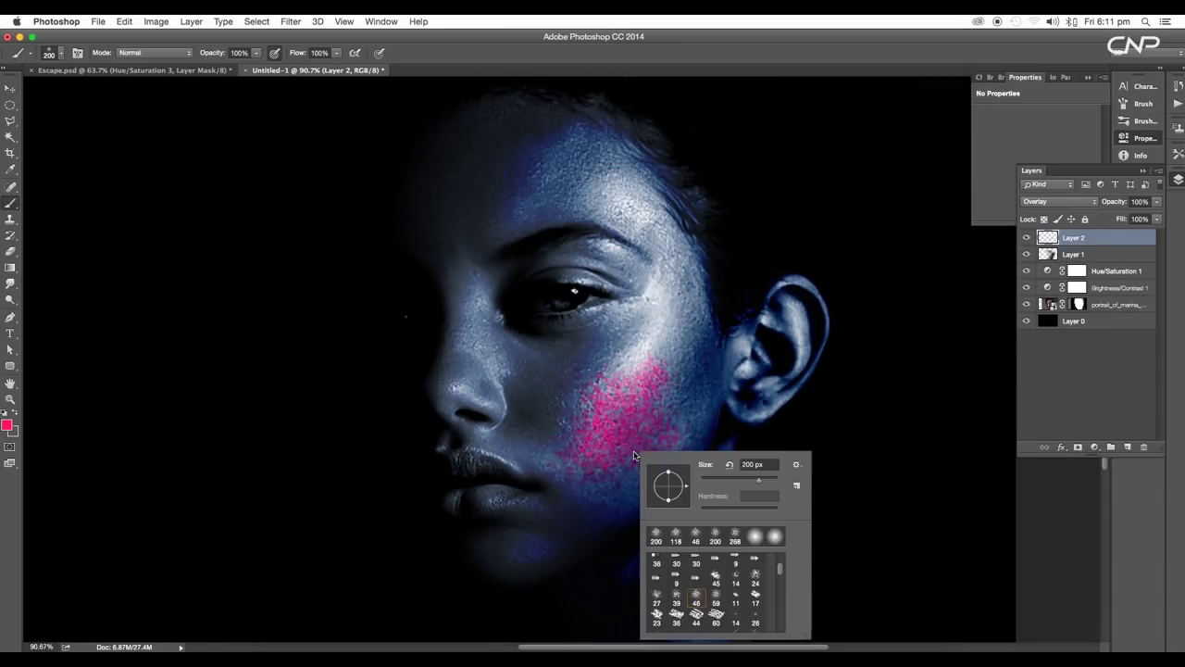
scroll(696, 597, up, 5)
scroll(697, 597, down, 8)
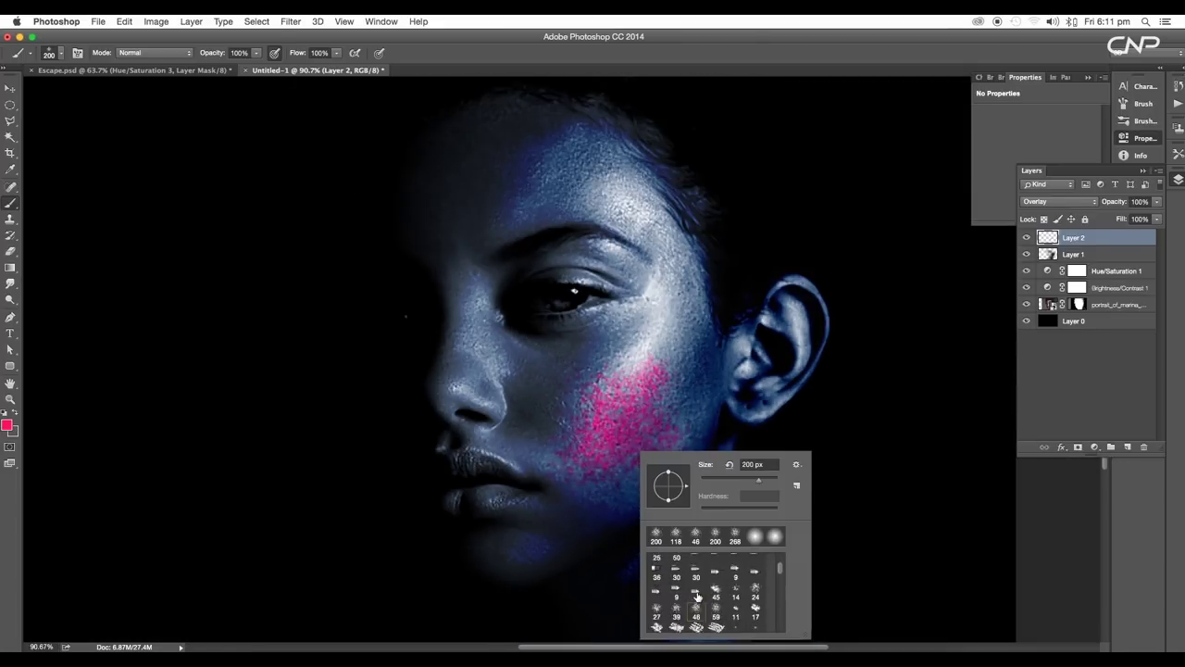
click(861, 364)
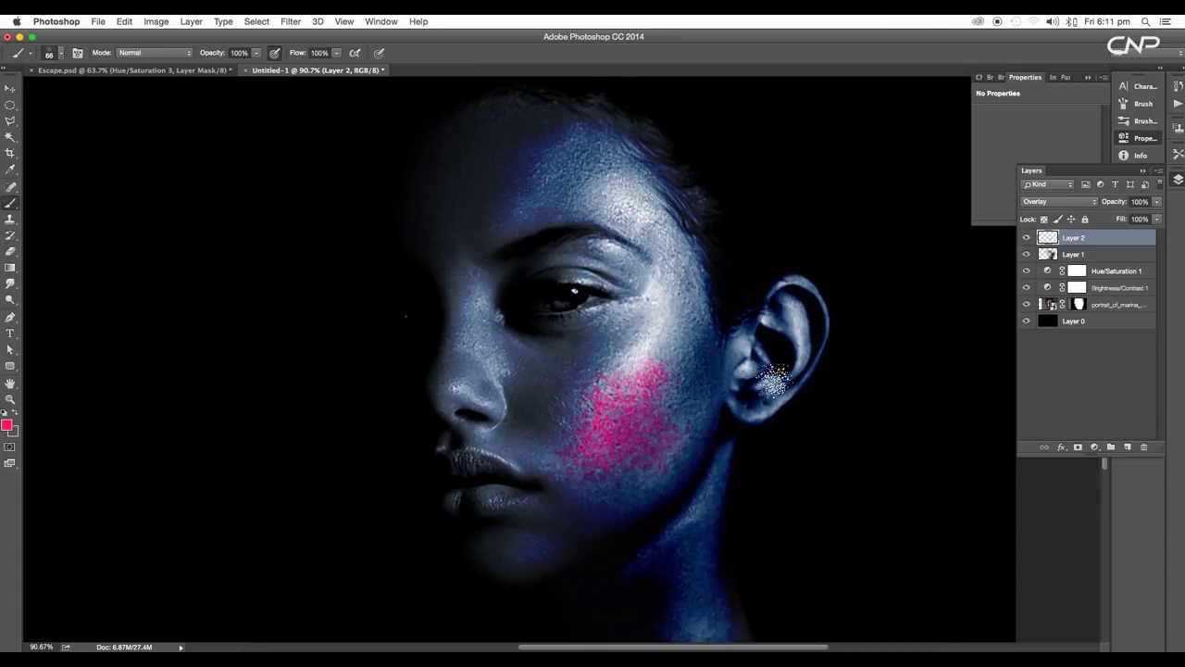
key(bracketright)
key(bracketright)
key(bracketright)
key(bracketright)
key(bracketright)
key(bracketright)
key(bracketright)
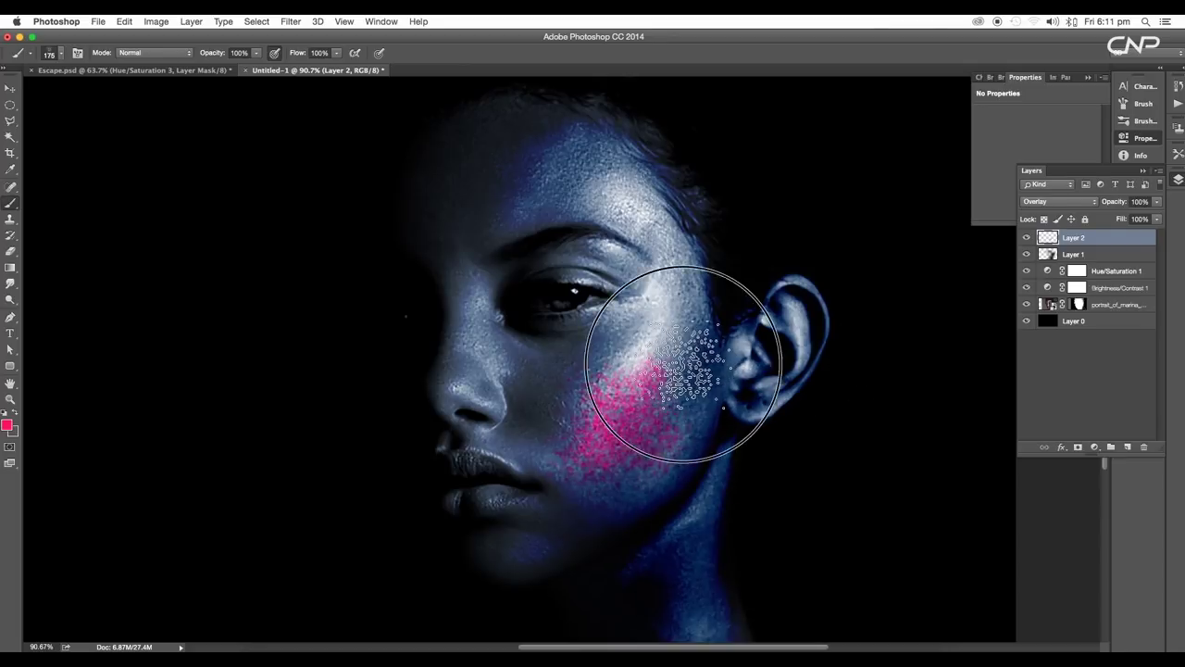
mouse_move(676, 393)
mouse_down()
mouse_move(671, 322)
mouse_move(676, 394)
mouse_move(653, 424)
mouse_move(588, 452)
mouse_move(560, 479)
mouse_move(625, 503)
mouse_move(621, 450)
mouse_up()
Step: Switch to the Eraser tool with the textured tip labelled 66 and set its size to 188 px
key(e)
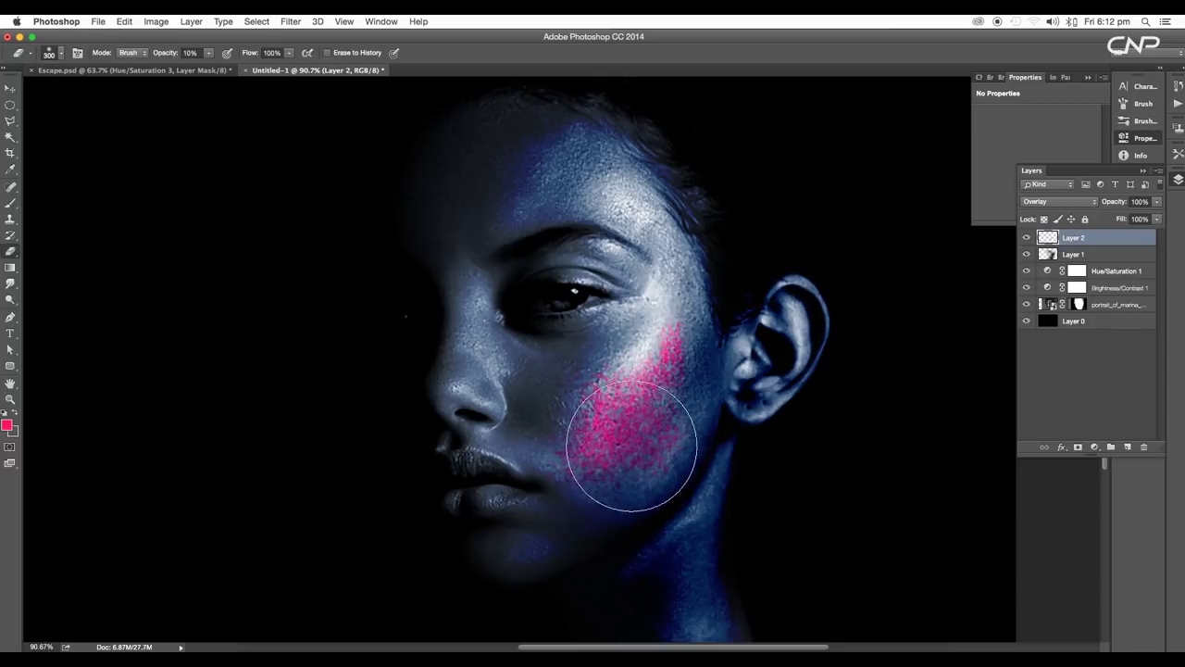
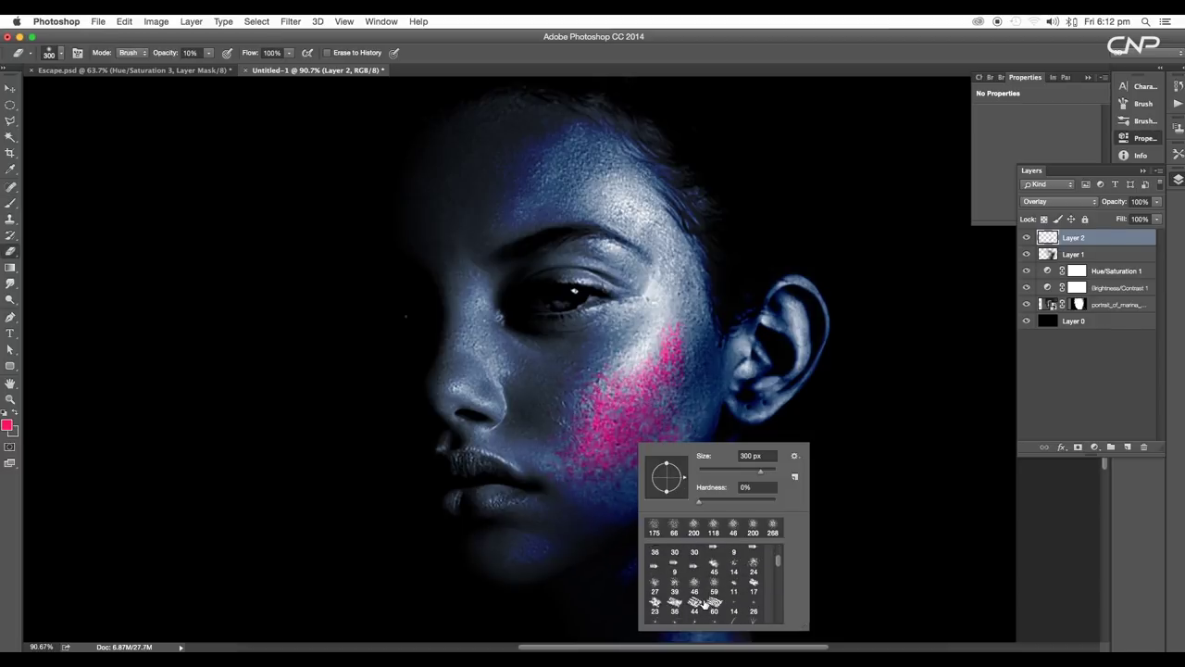
scroll(709, 613, up, 1)
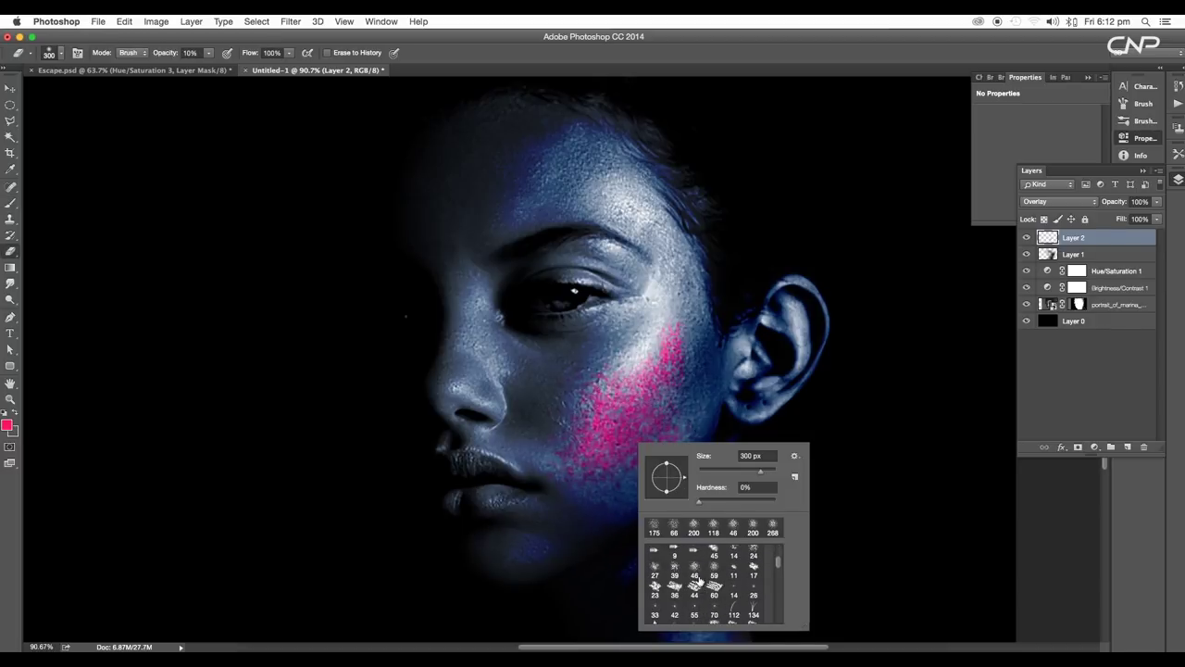
scroll(700, 592, down, 3)
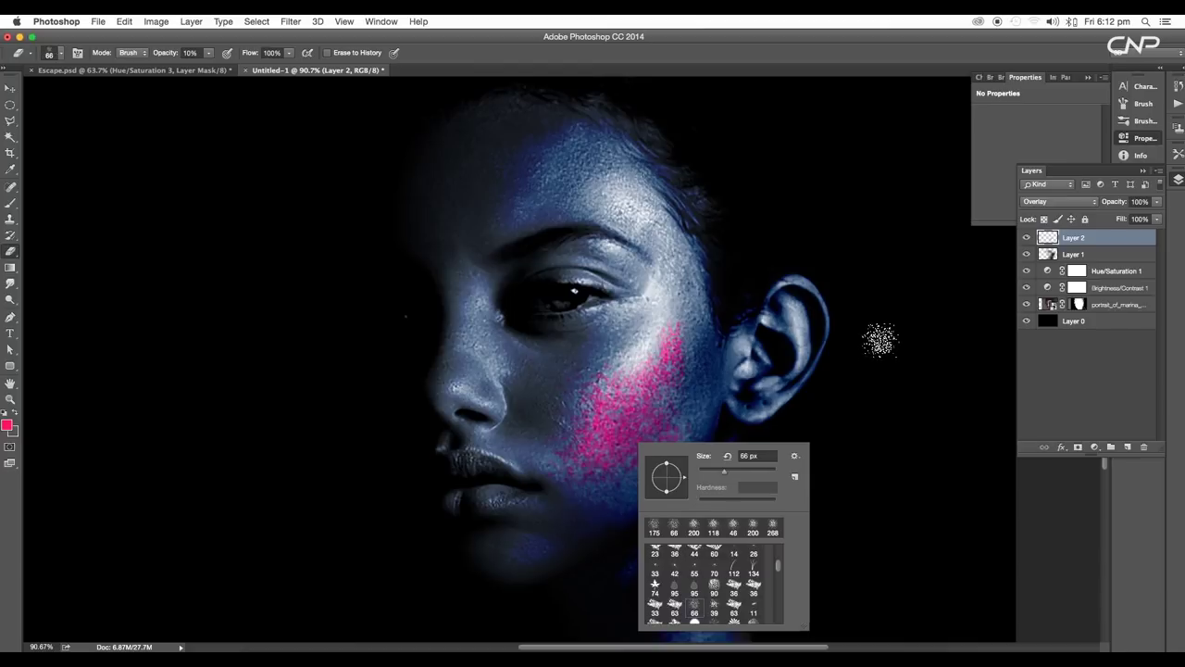
right_click(882, 355)
drag(997, 385, 1008, 384)
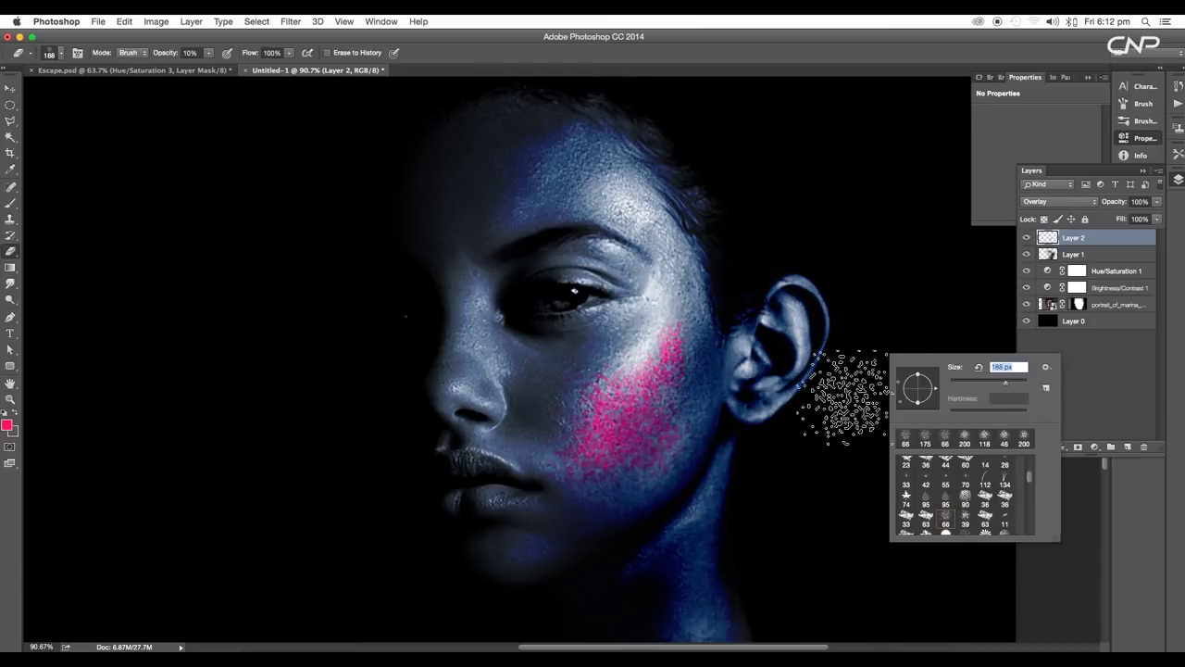
Step: Erase specks from the pink cheek patch, enlarging the eraser to 400 px and raising its opacity to 100%
click(634, 417)
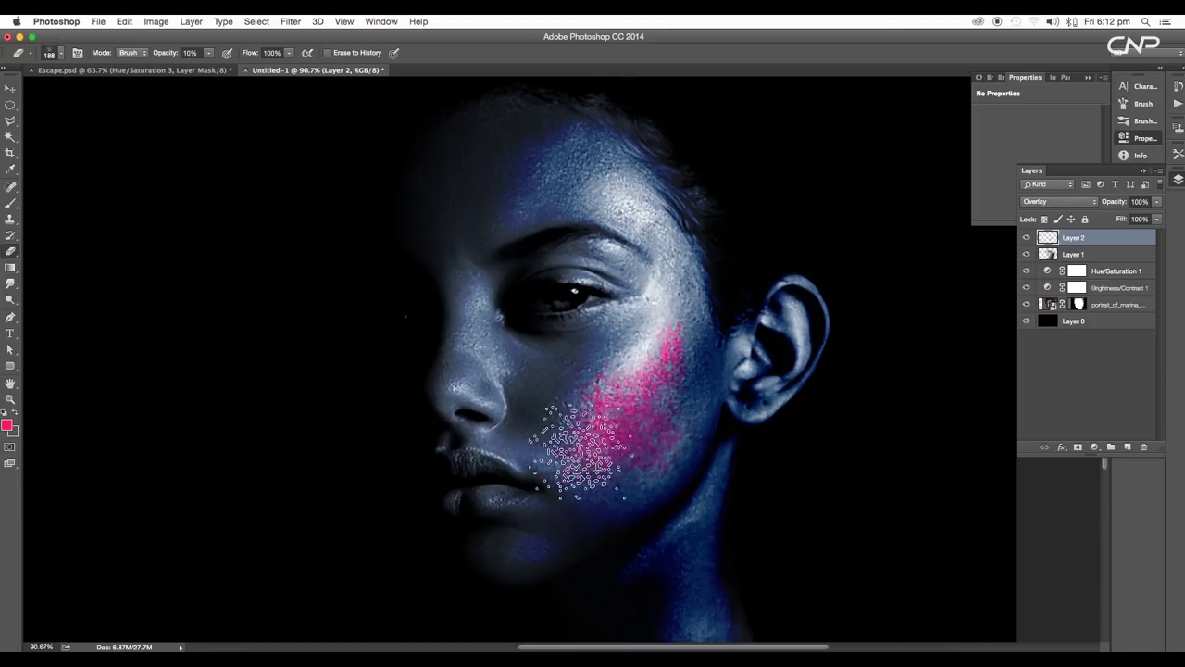
key(bracketright)
key(bracketright)
key(bracketright)
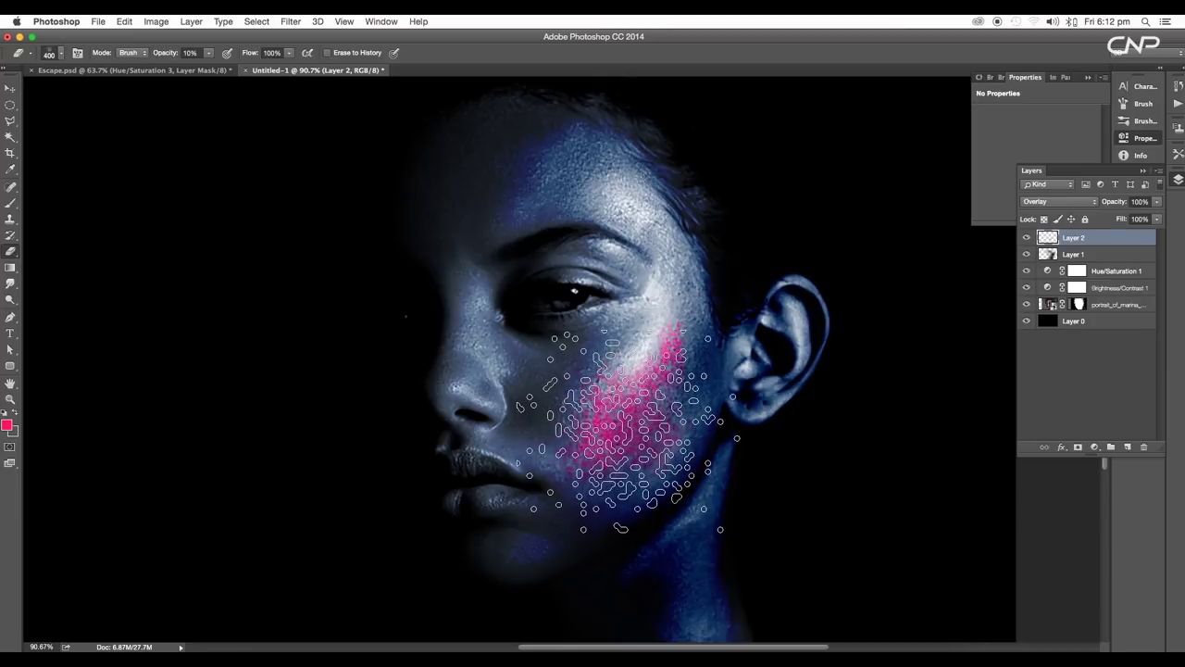
scroll(630, 427, up, 5)
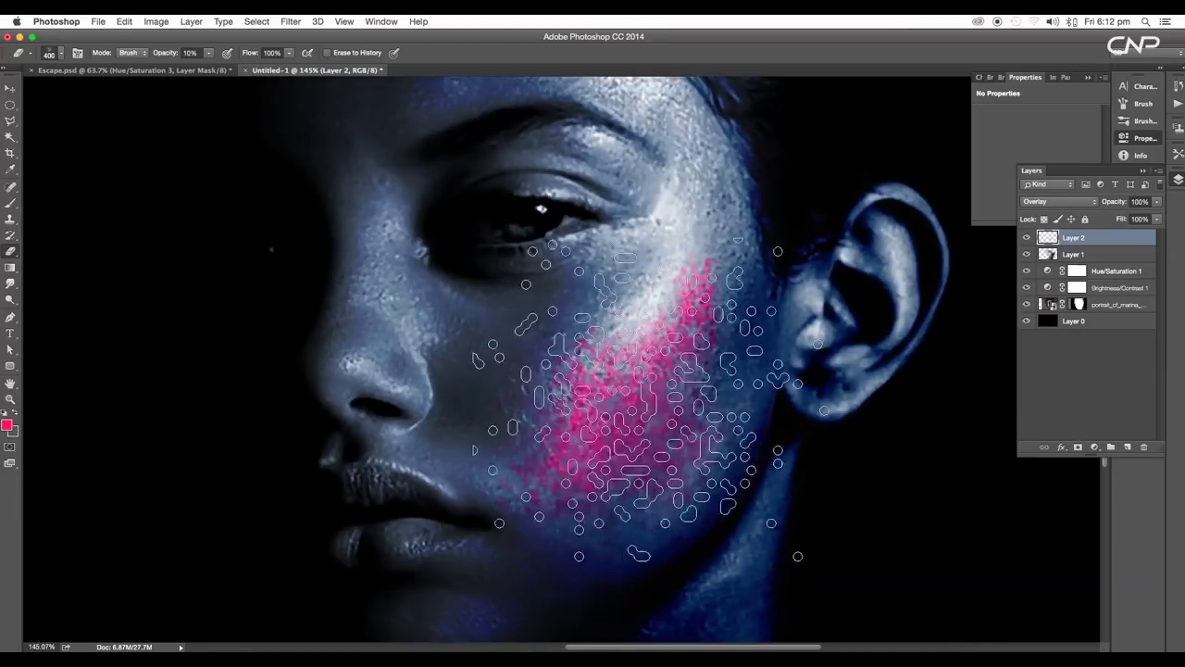
scroll(622, 428, down, 1)
key(0)
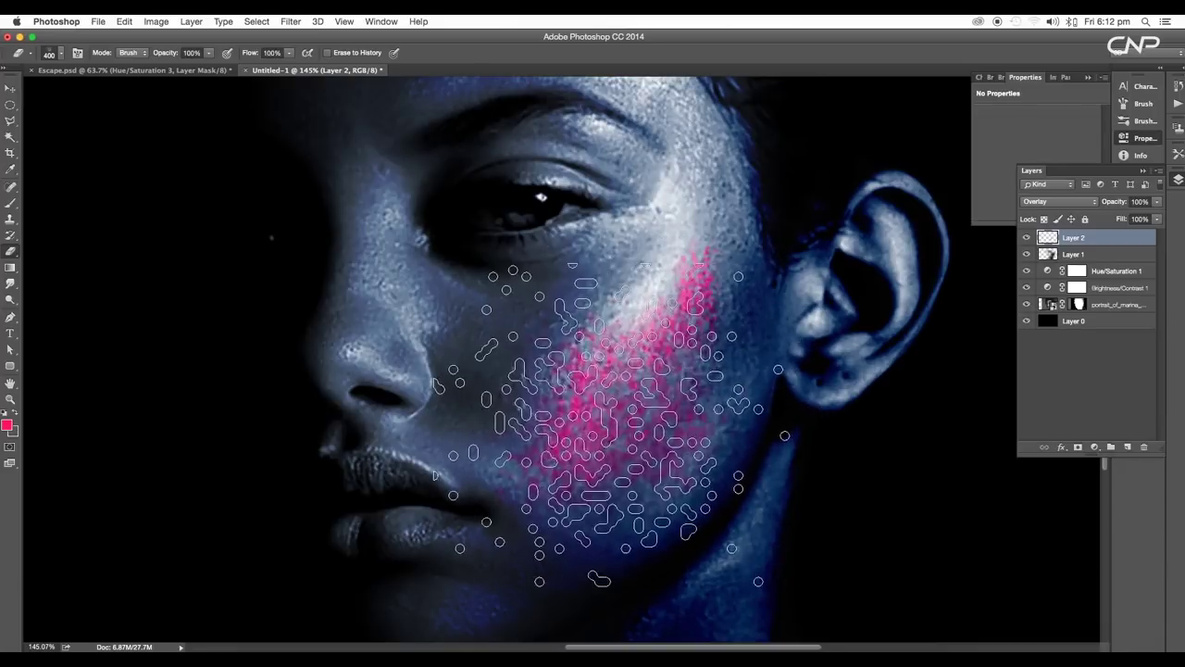
Step: Paint more pink spatter over the lower cheek and toward the nose and mouth with the 175 px Brush
scroll(639, 426, down, 8)
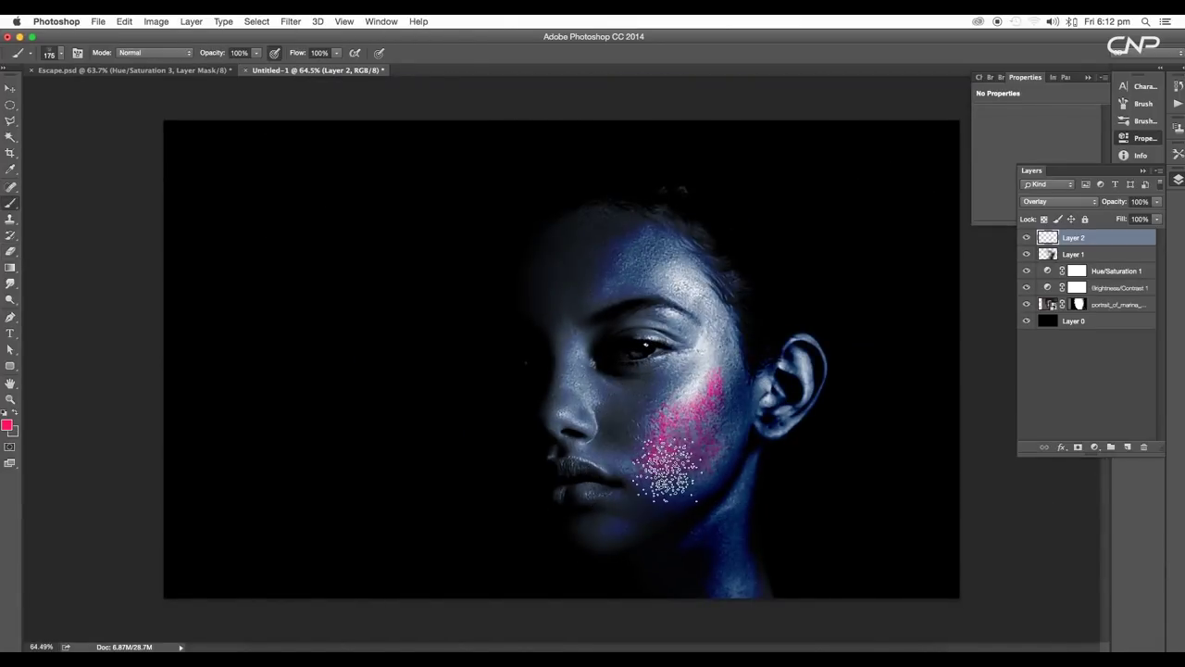
scroll(731, 396, up, 3)
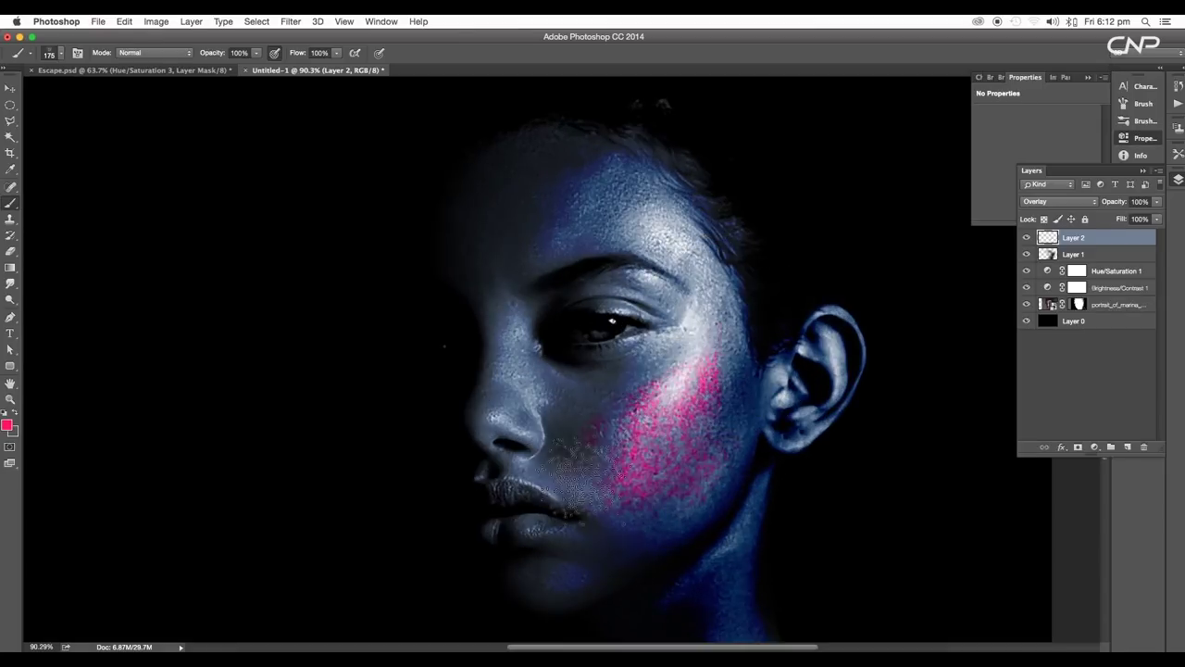
click(695, 532)
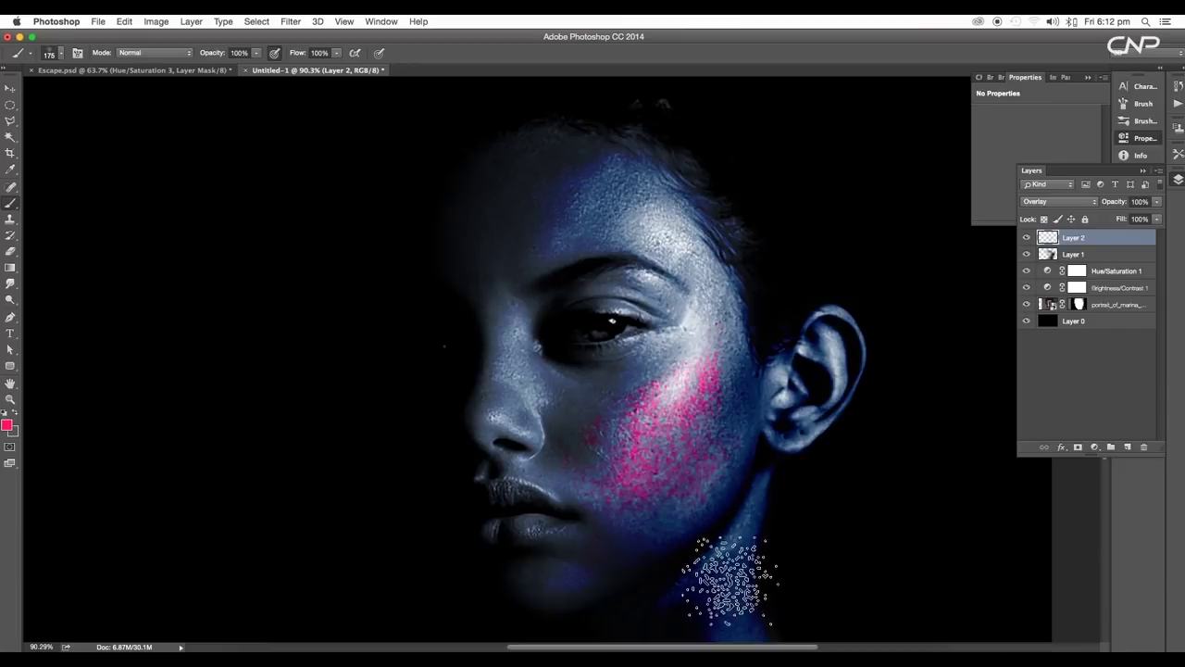
Step: Dab pink spatter along the jaw edge and the neck below the ear
key(space)
drag(749, 547, 743, 463)
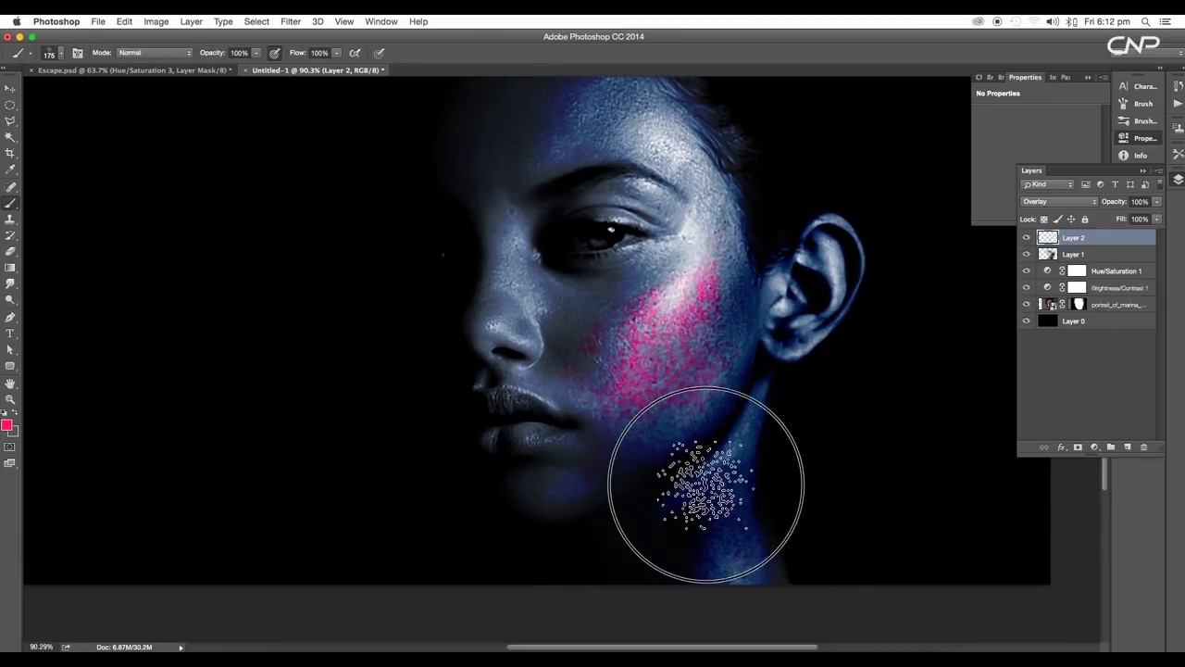
click(737, 503)
click(734, 546)
click(730, 550)
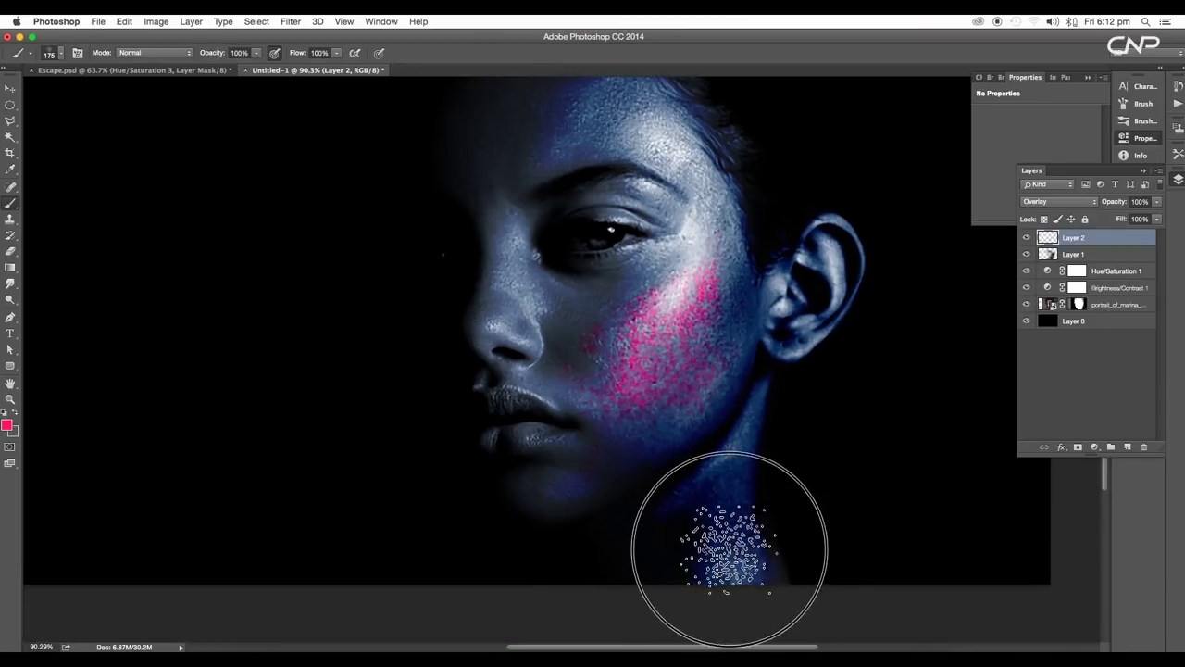
click(747, 412)
Step: Paint pink spatter over the forehead above the eyebrow and toward the temple, enlarging the brush to 250 px
scroll(748, 405, up, 5)
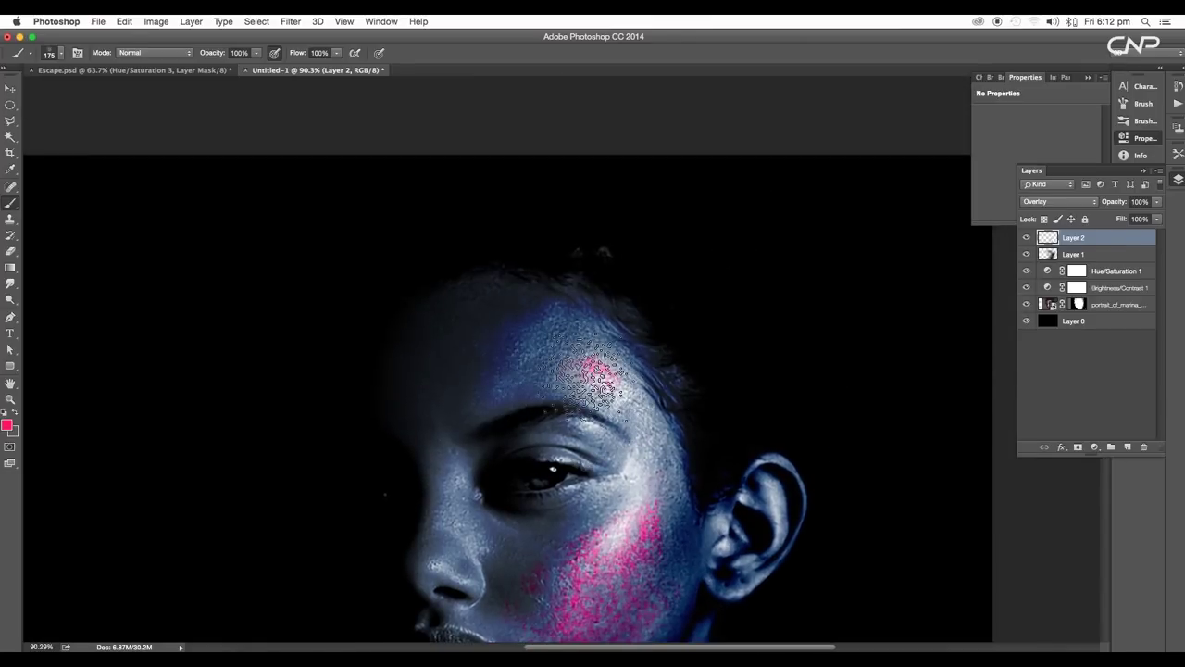
key(bracketright)
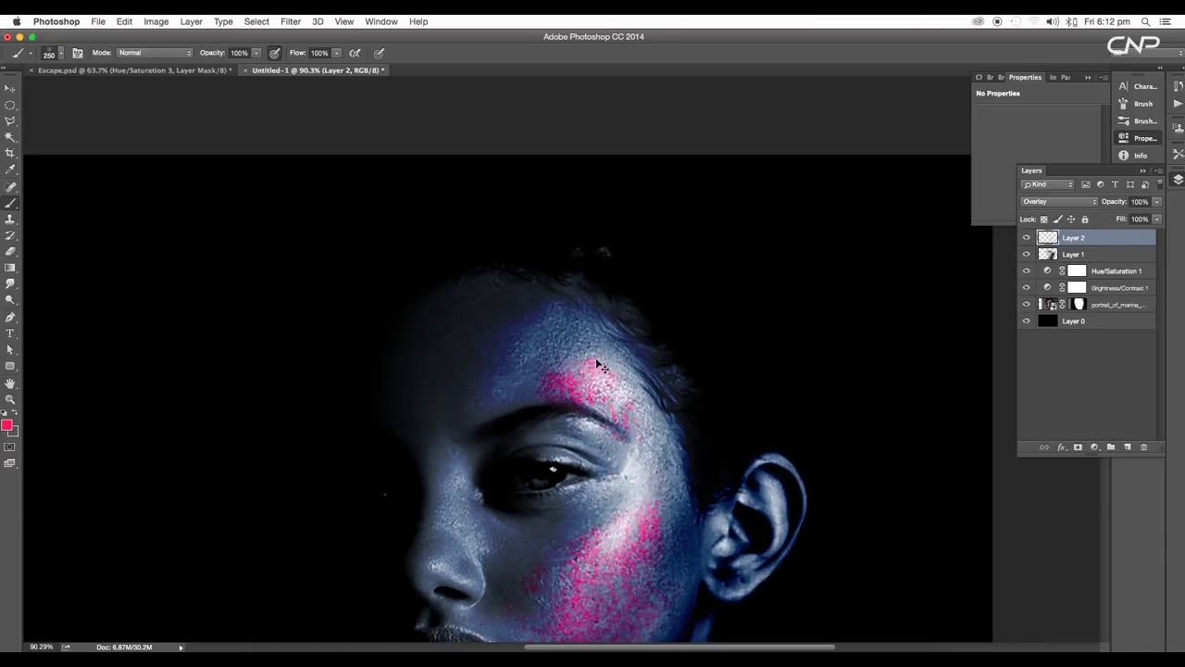
click(553, 355)
click(502, 395)
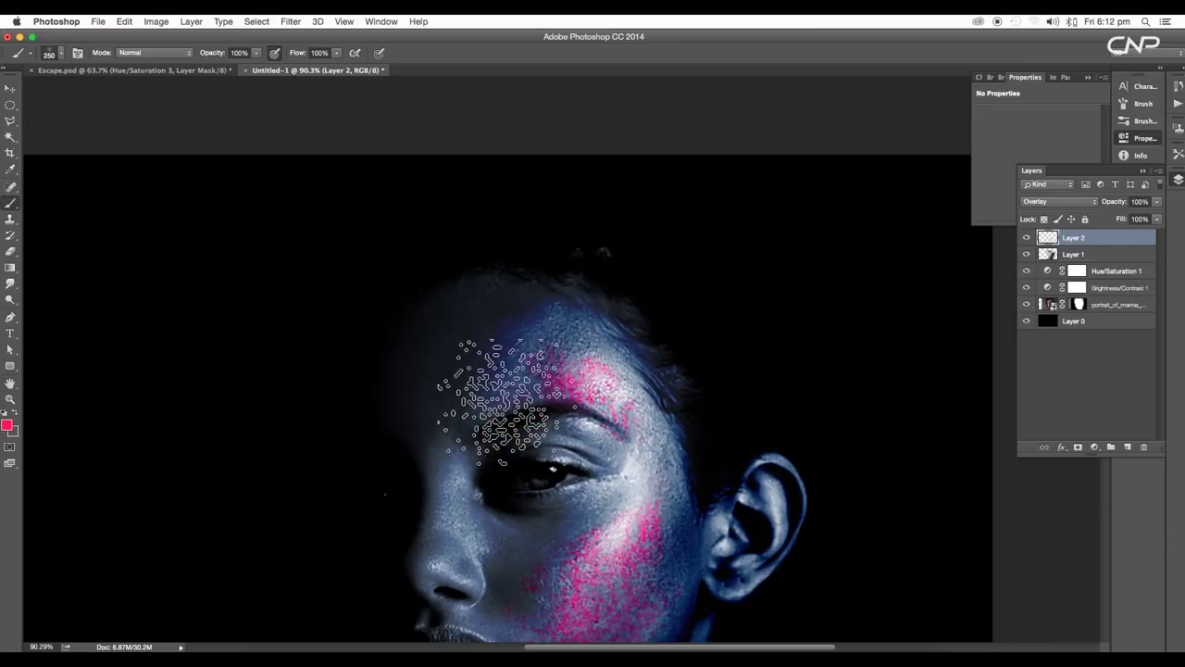
drag(583, 371, 584, 364)
scroll(582, 363, down, 5)
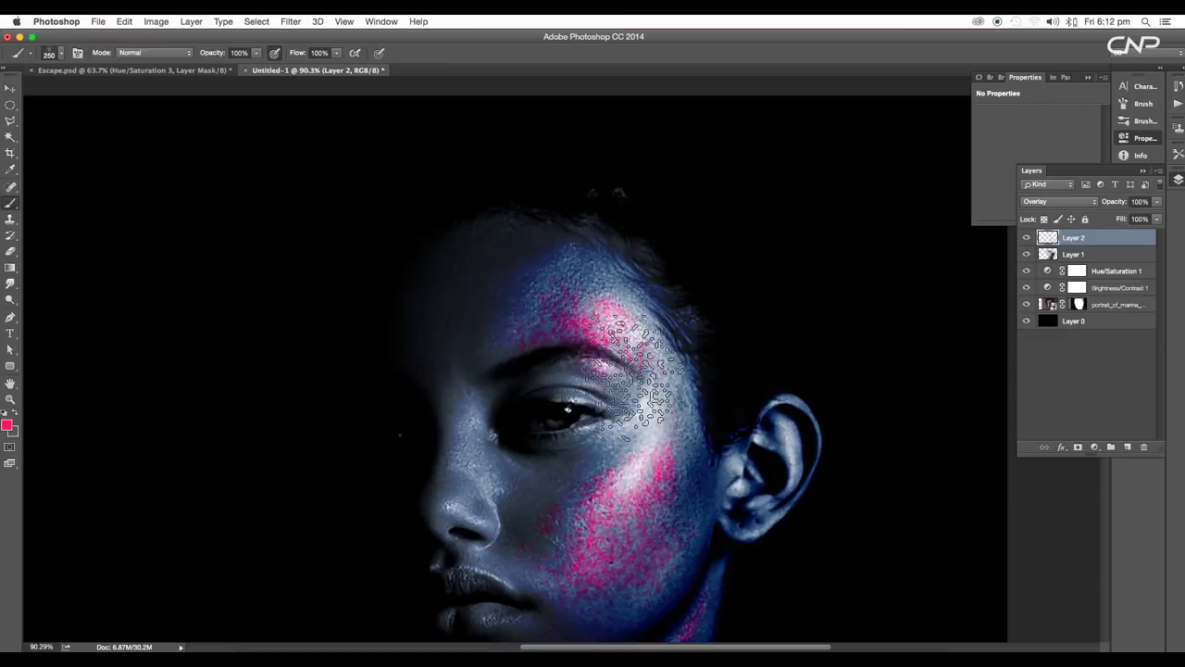
Step: Thin the pink spatter on the cheek and around the jaw edge with the 200 px Eraser
scroll(629, 319, down, 5)
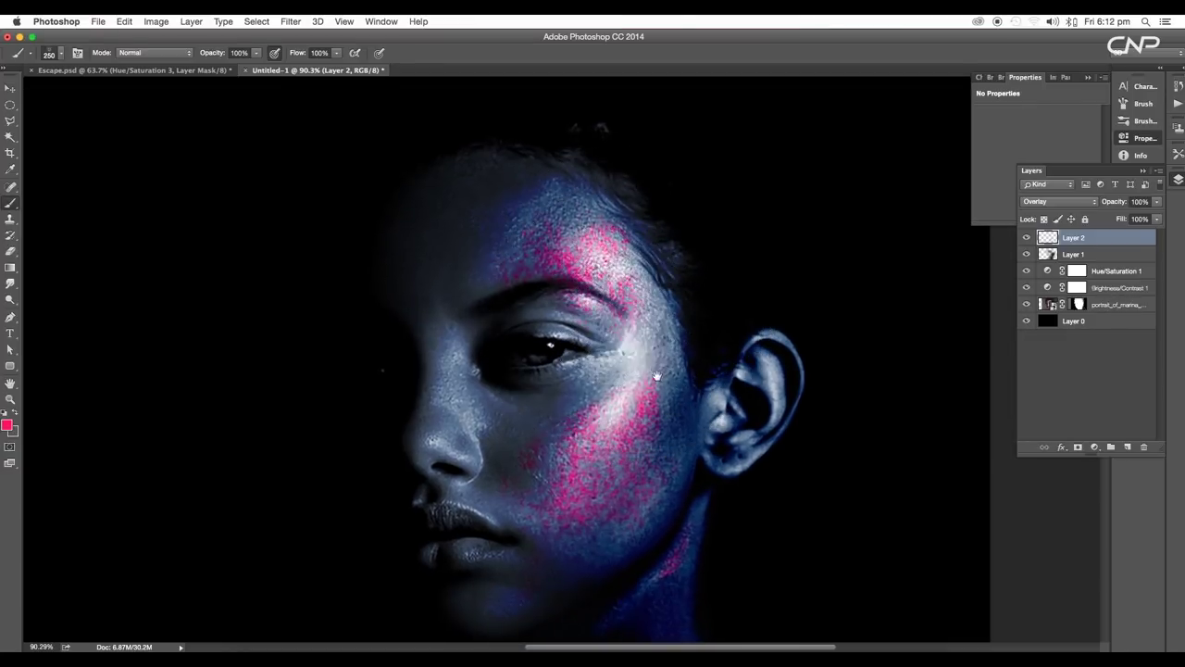
scroll(630, 394, down, 5)
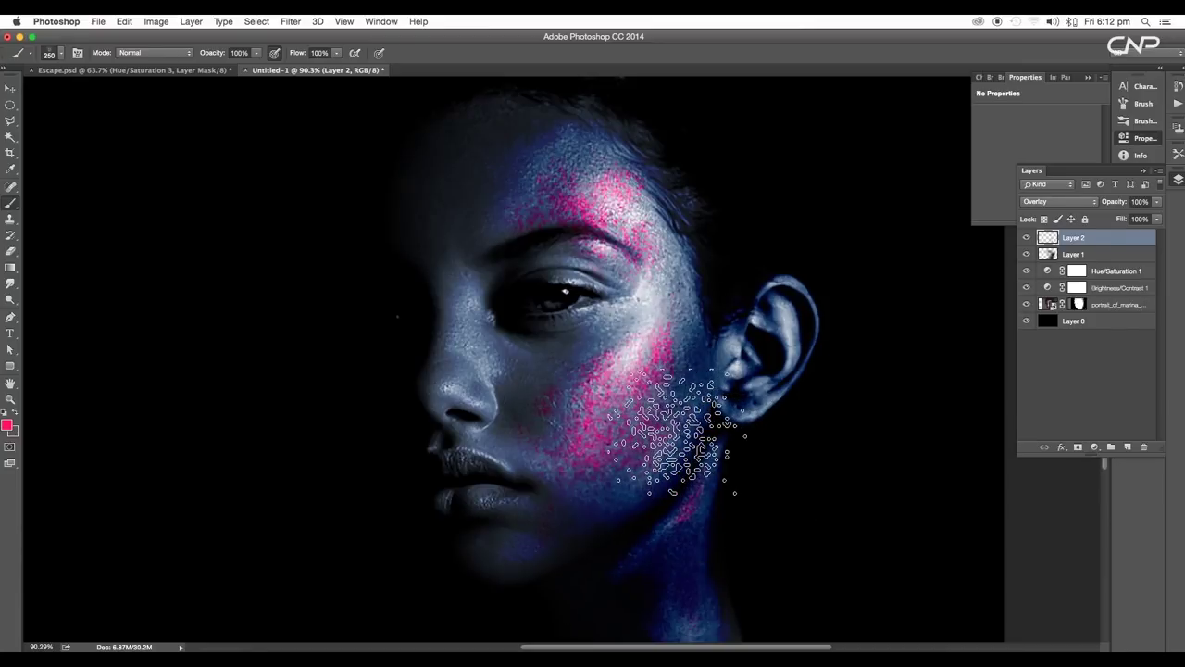
key(e)
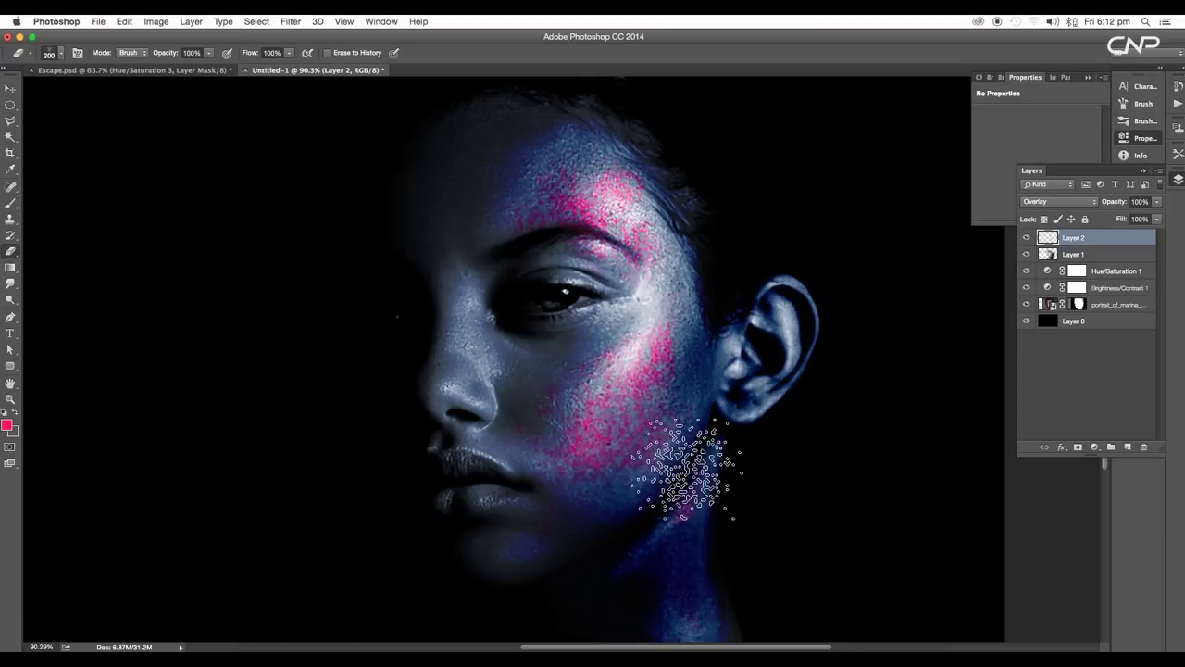
scroll(695, 442, down, 3)
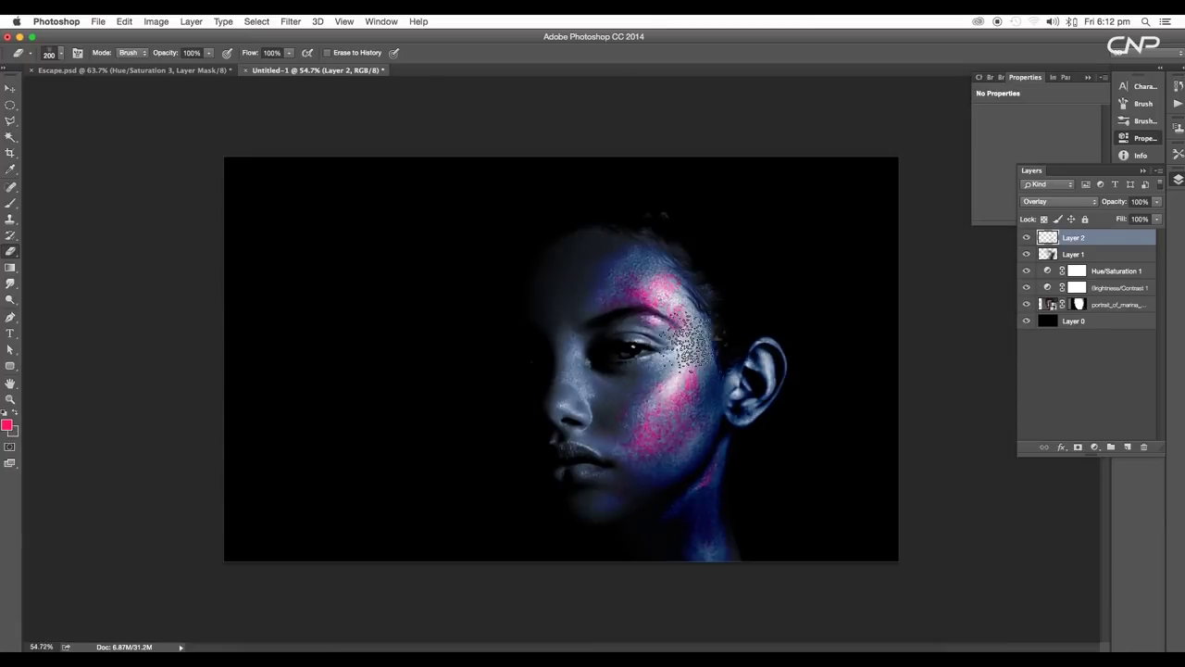
scroll(690, 341, up, 3)
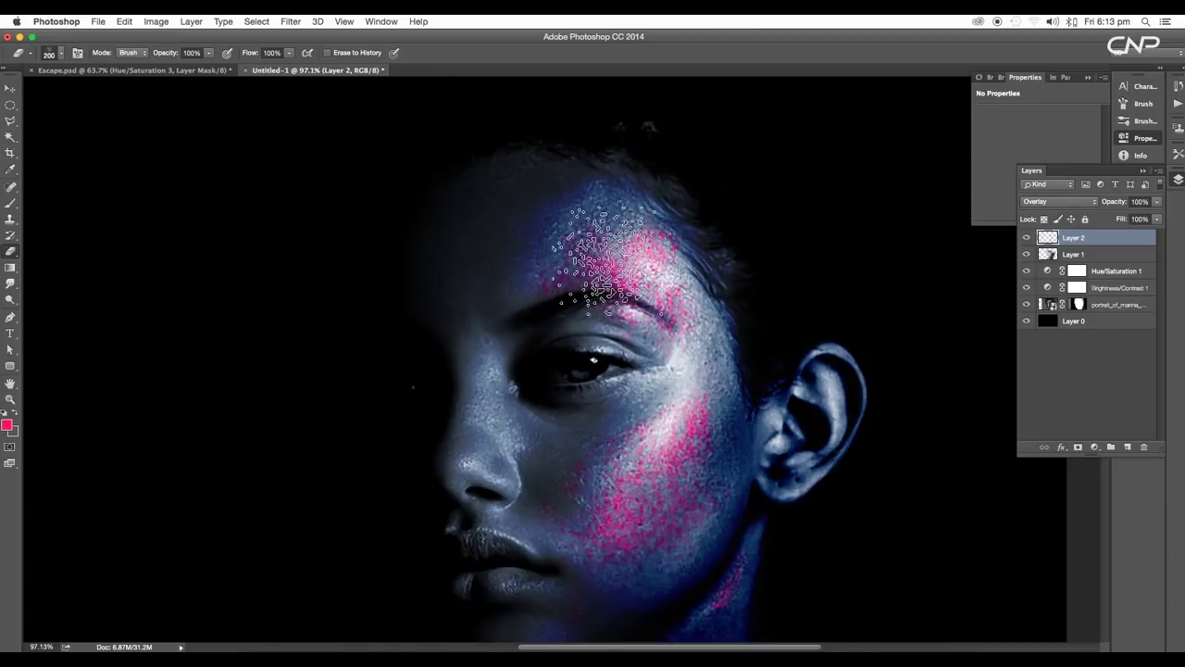
Step: Paint pink spatter beside the outer eye corner with the 250 px Brush and soften it with the 200 px Eraser
key(b)
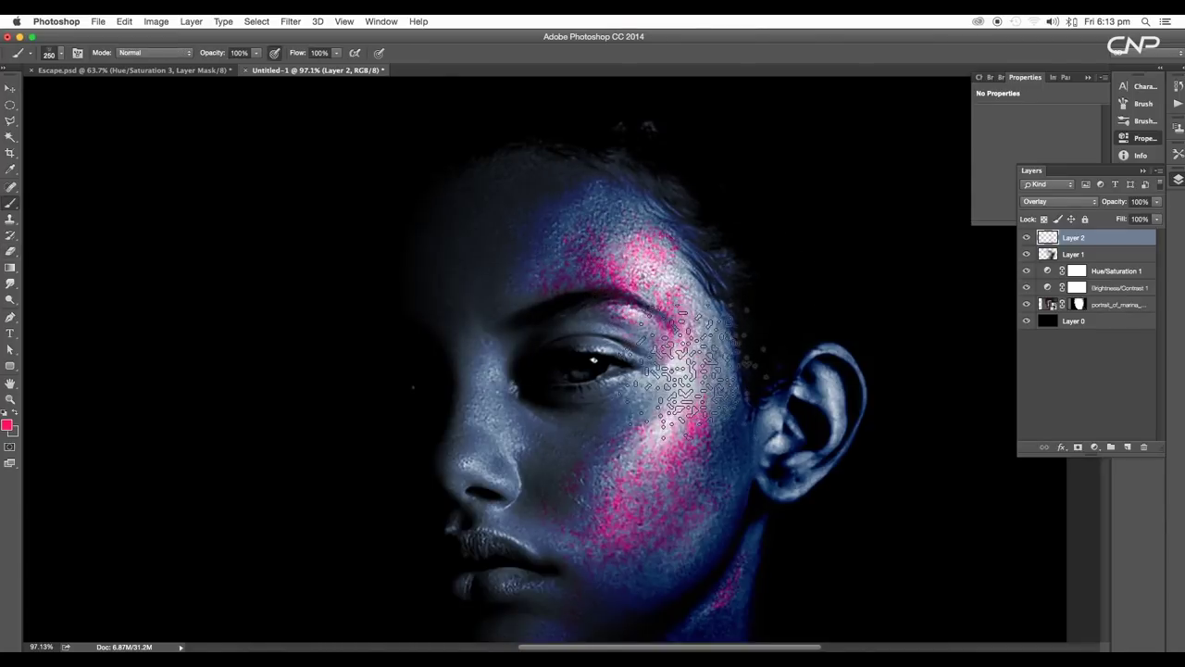
drag(694, 371, 698, 321)
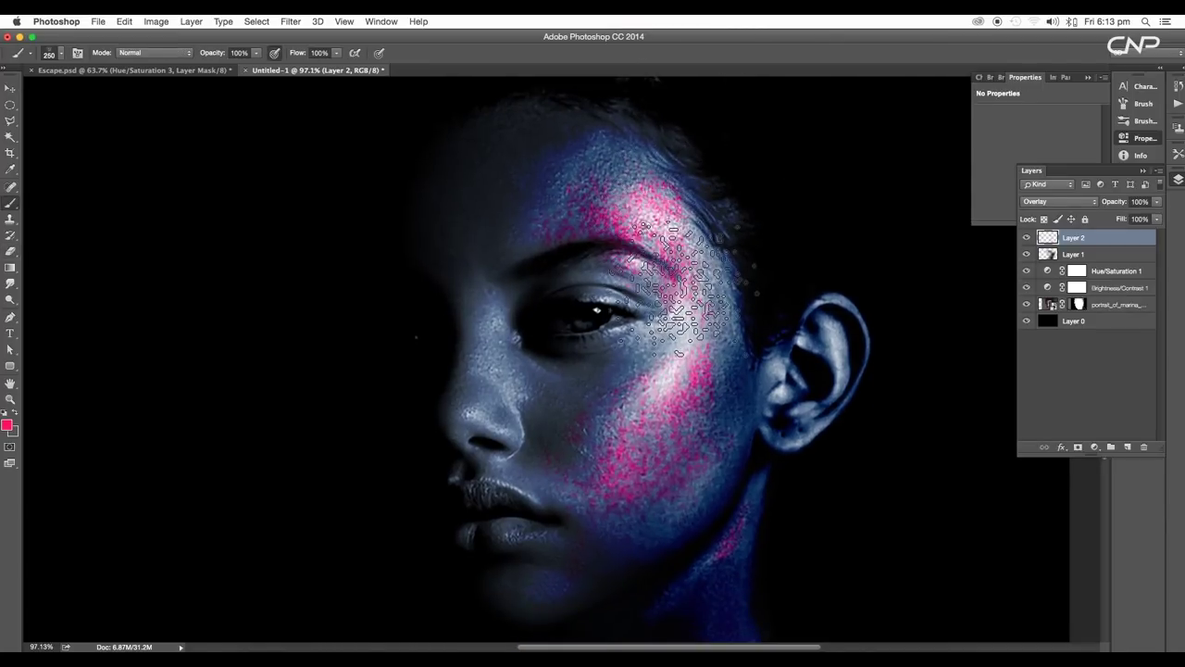
key(e)
click(679, 287)
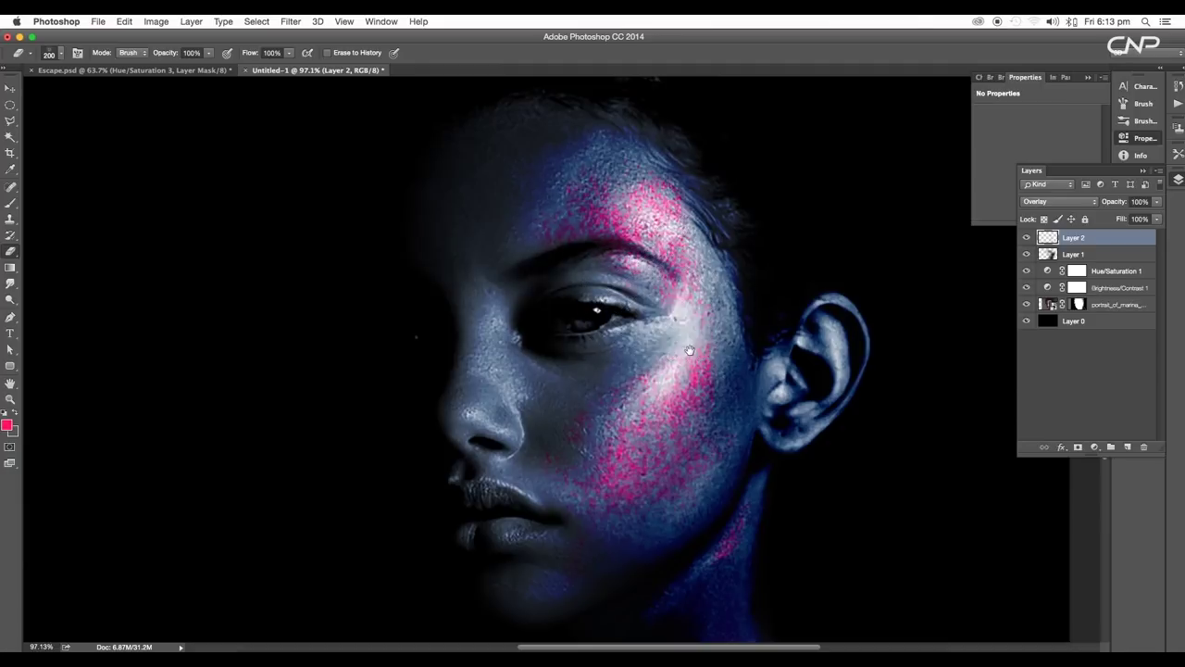
drag(691, 346, 693, 326)
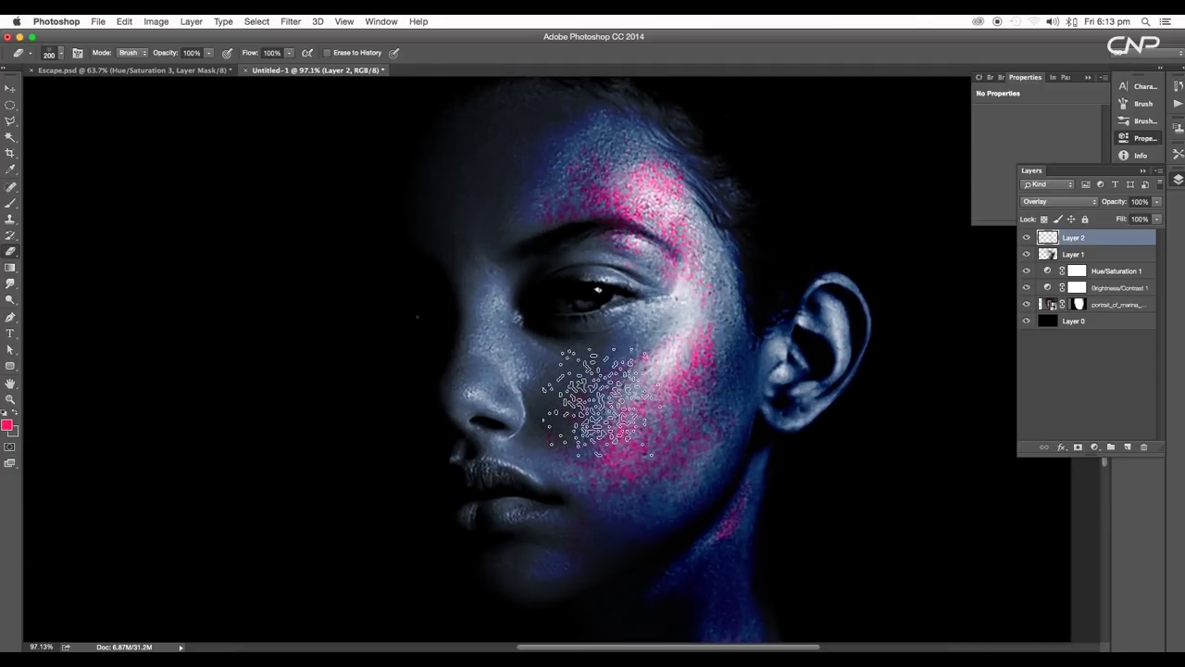
Step: Switch to Escape.psd, show its hidden spatter, adjustment and portrait layers to examine the face colors, and return to Untitled-1
key(b)
key(ctrl+0)
scroll(639, 436, down, 5)
scroll(672, 416, up, 5)
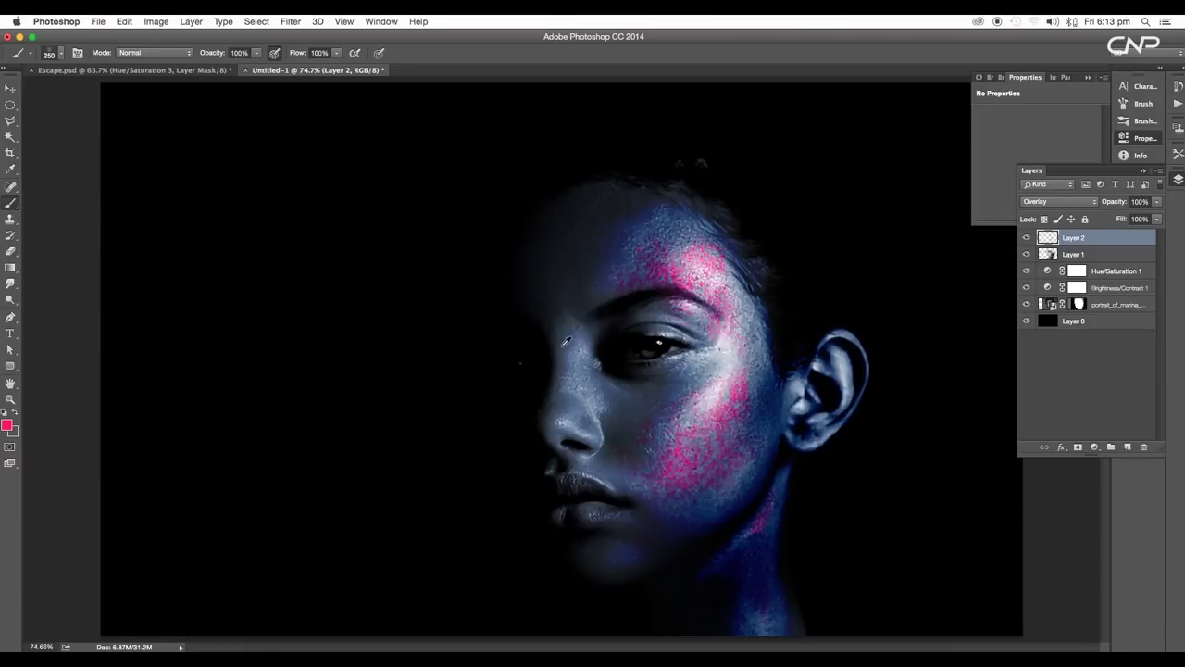
key(ctrl+Tab)
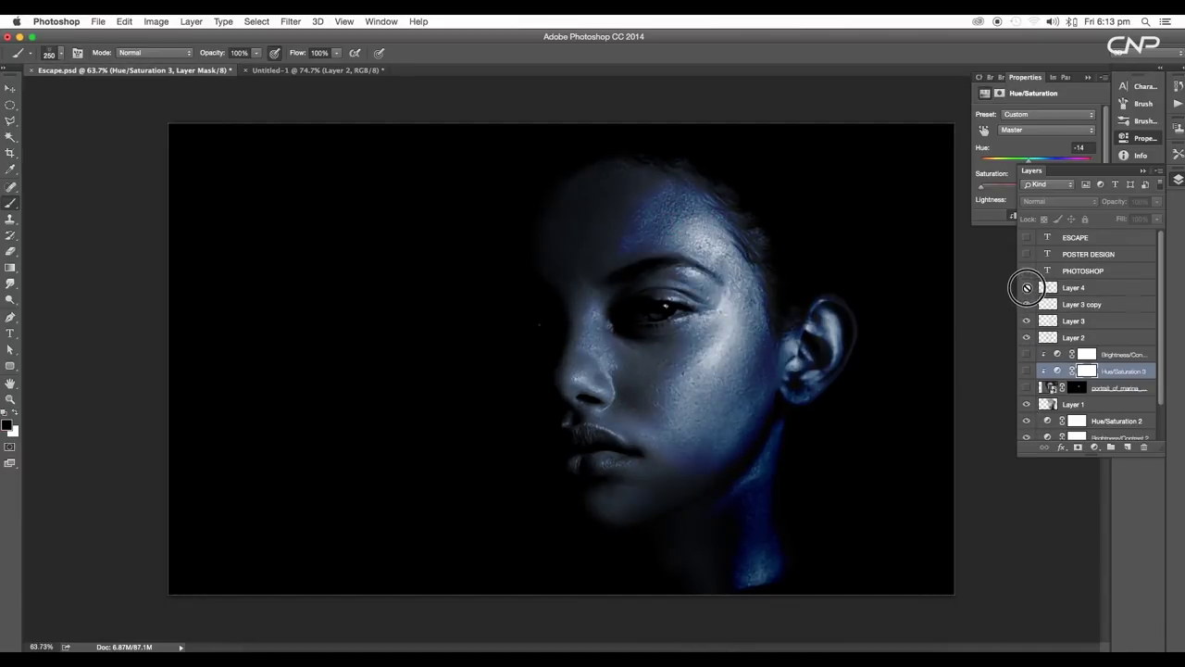
click(1026, 287)
click(1026, 354)
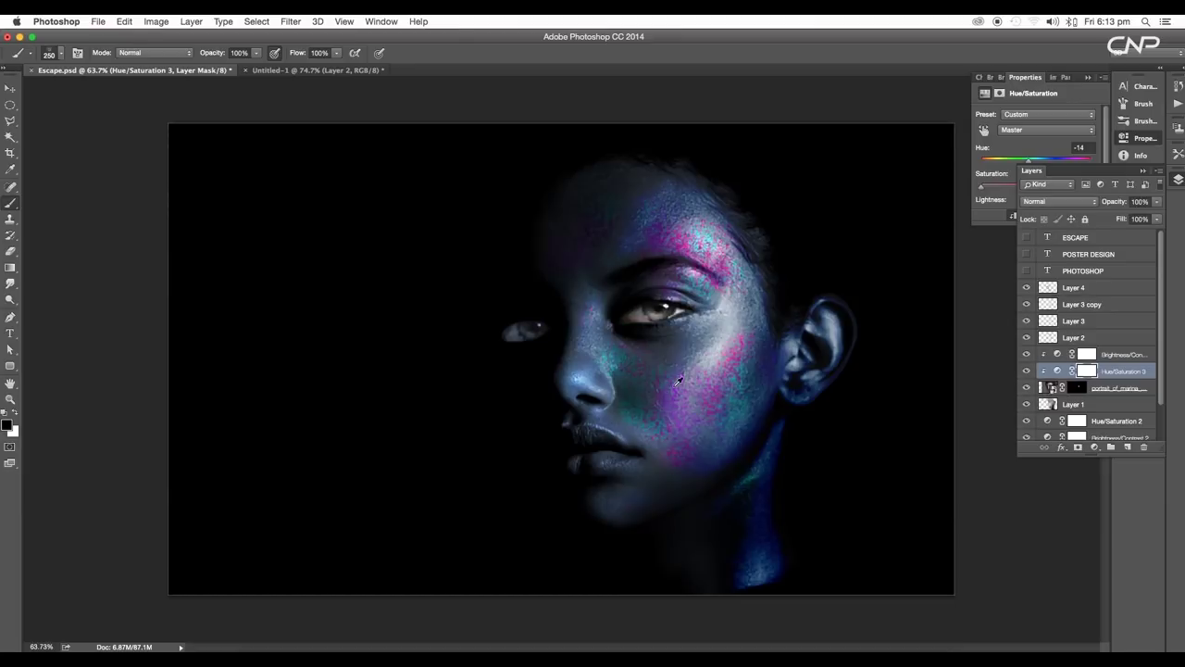
scroll(695, 391, down, 1)
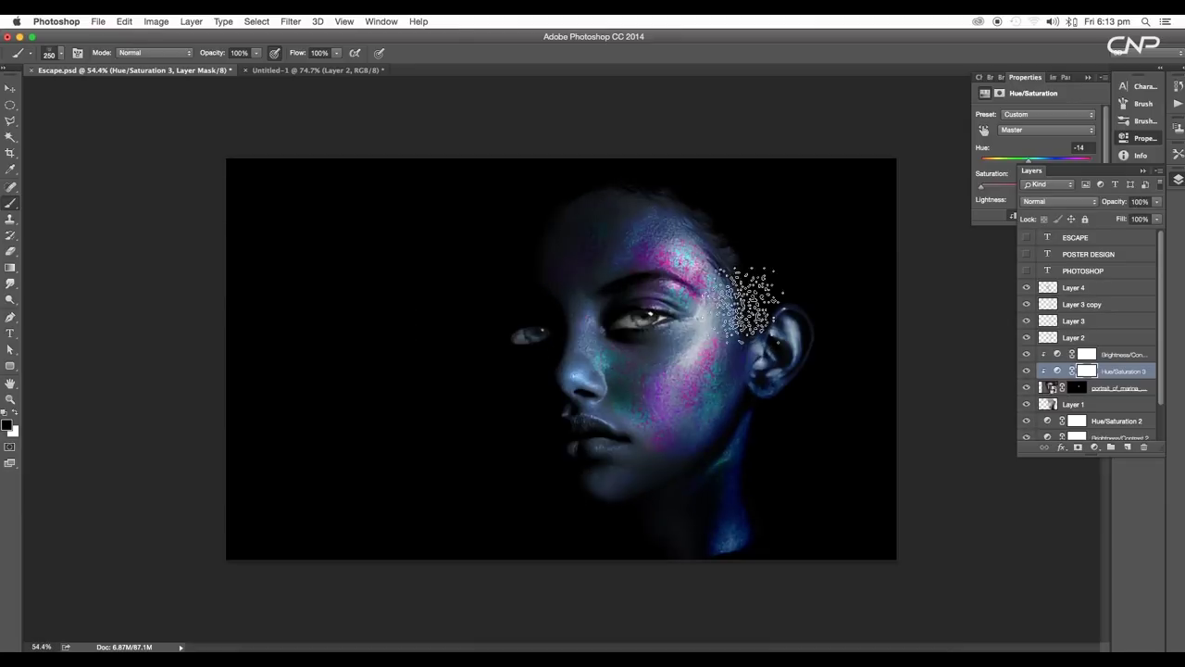
click(315, 73)
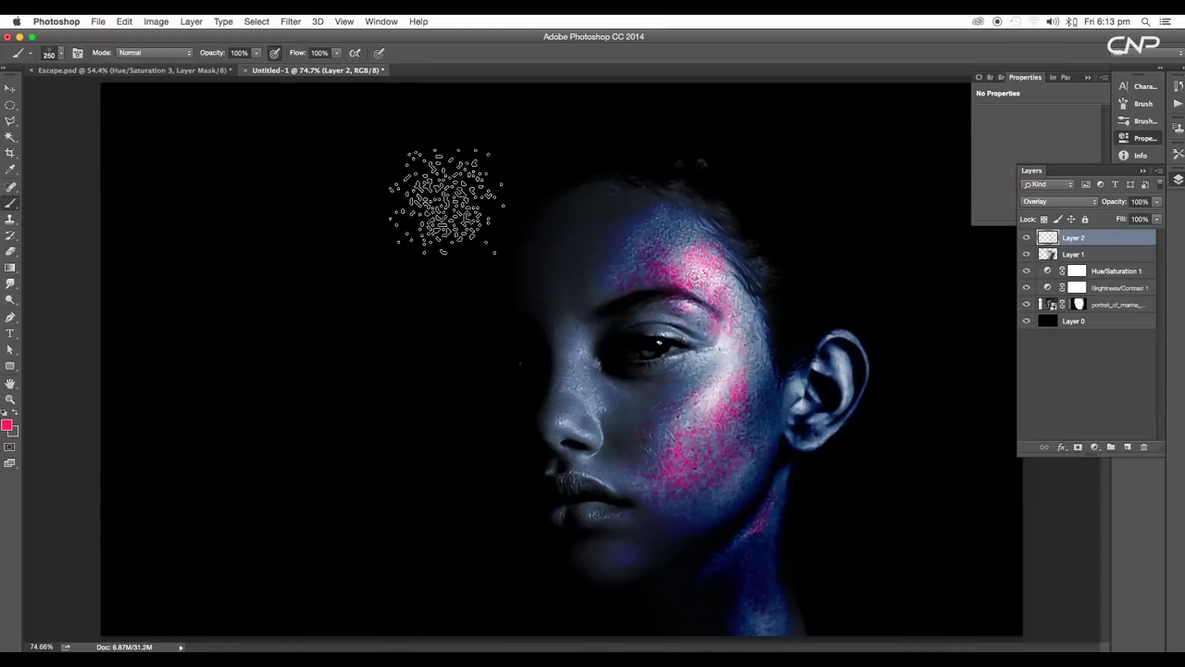
Step: Erase specks from the pink spatter on the forehead and cheek with the 200 px Eraser
scroll(707, 272, up, 5)
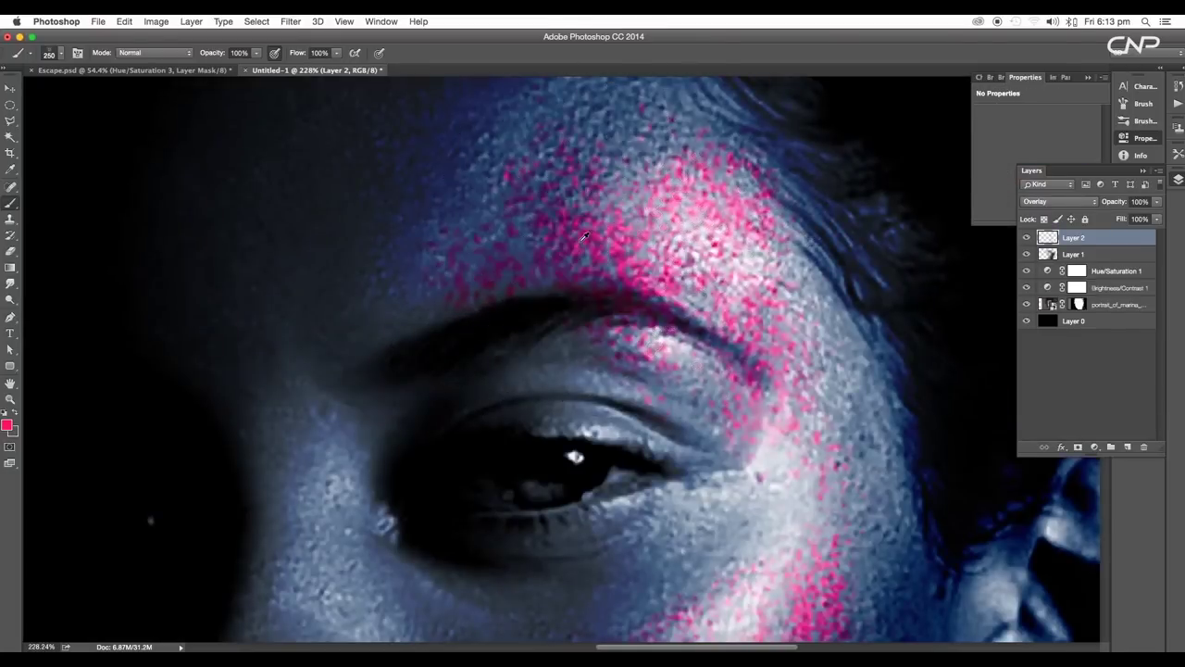
scroll(611, 250, down, 2)
key(e)
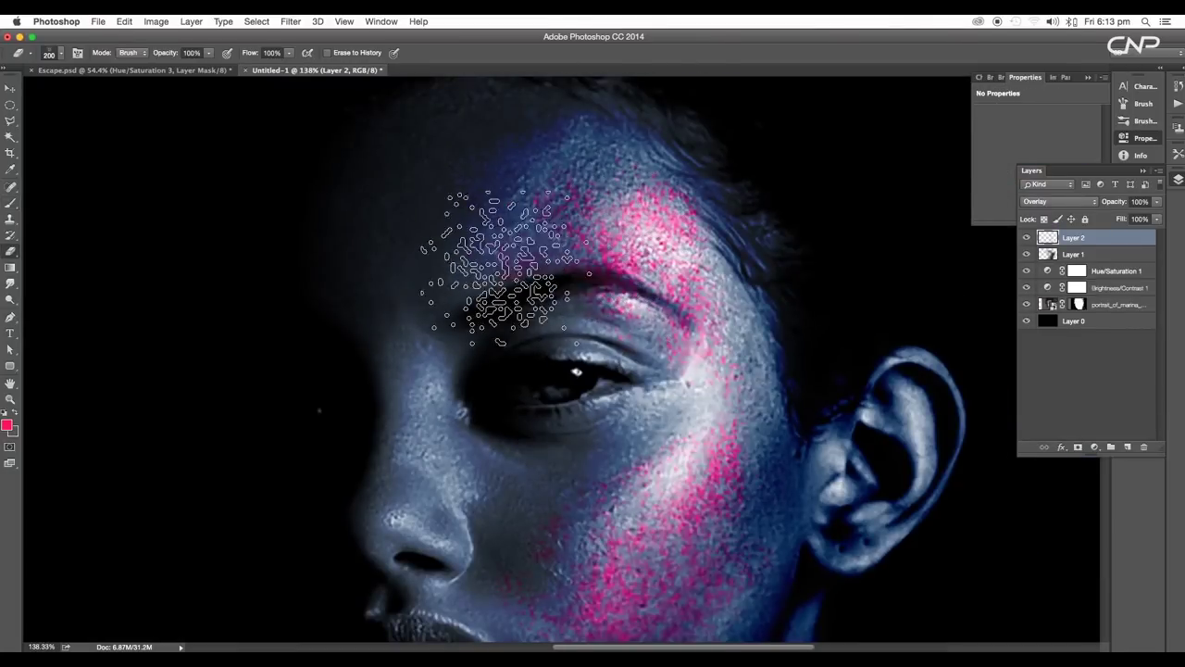
scroll(659, 482, down, 2)
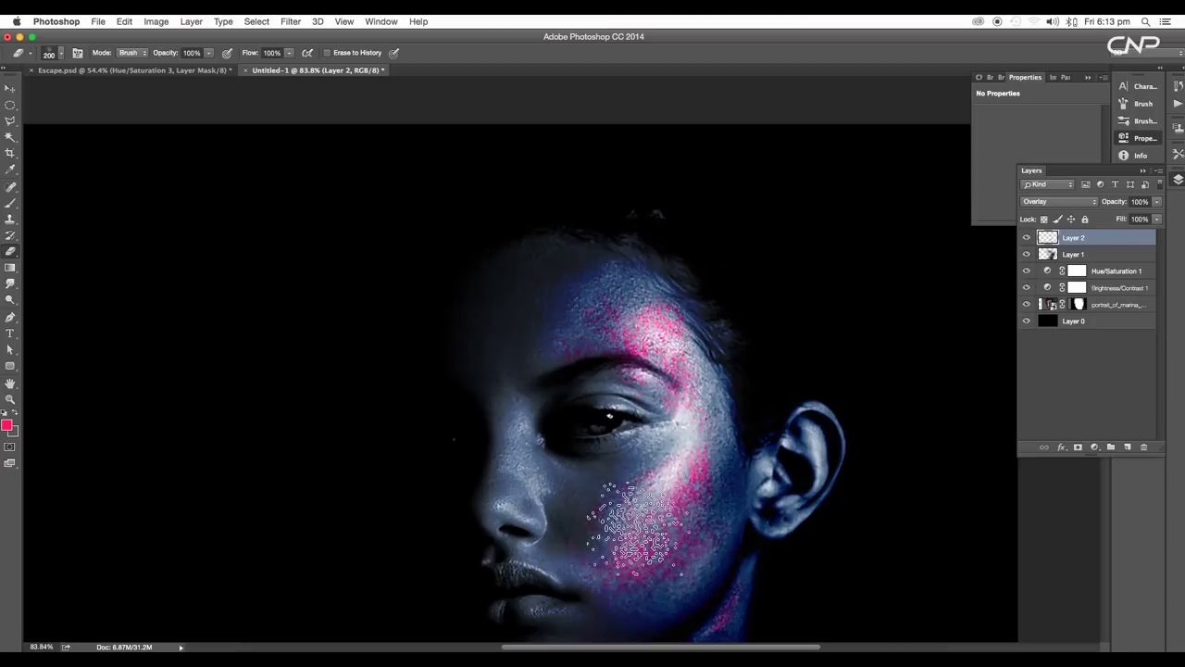
scroll(728, 516, down, 3)
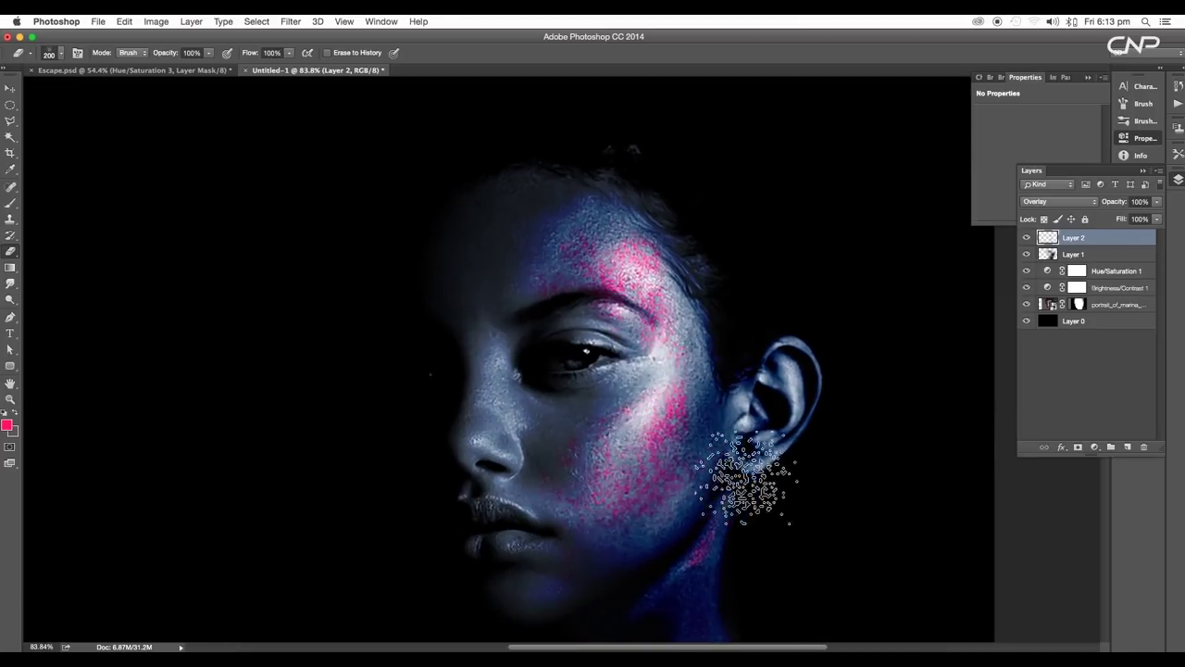
scroll(762, 463, down, 3)
scroll(754, 440, up, 4)
scroll(759, 458, down, 2)
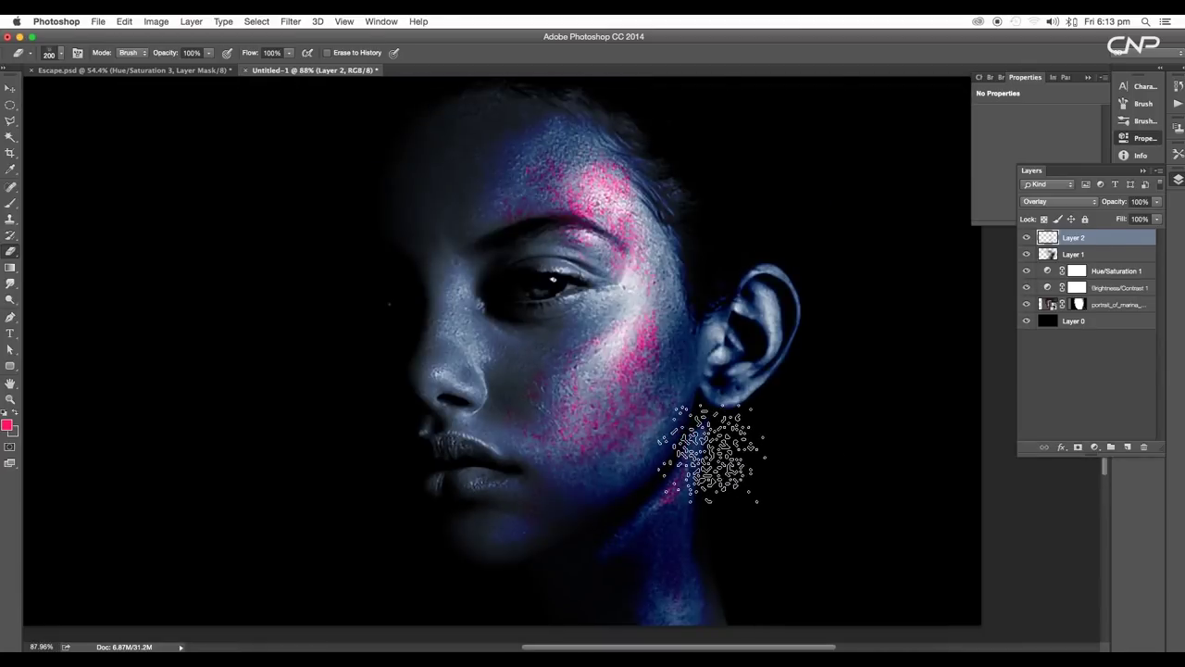
Step: Undo a first dab and repaint pink spatter on the lower cheek with the 250 px Brush
key(b)
click(591, 436)
key(super+z)
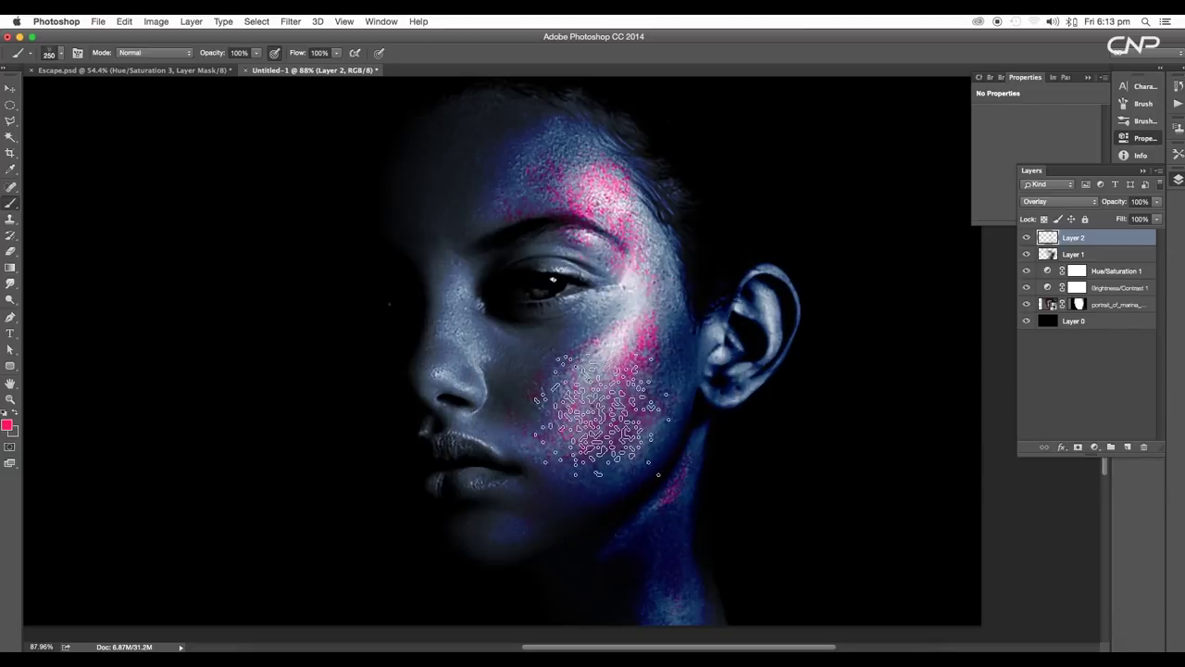
click(584, 451)
click(593, 450)
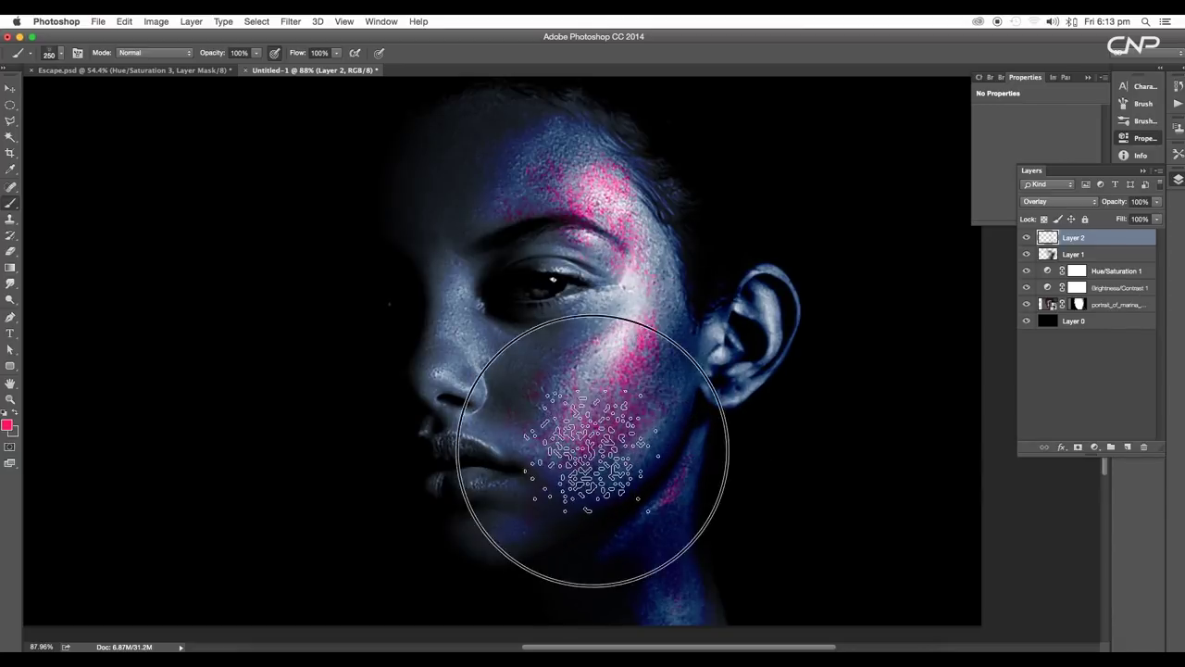
drag(664, 390, 687, 428)
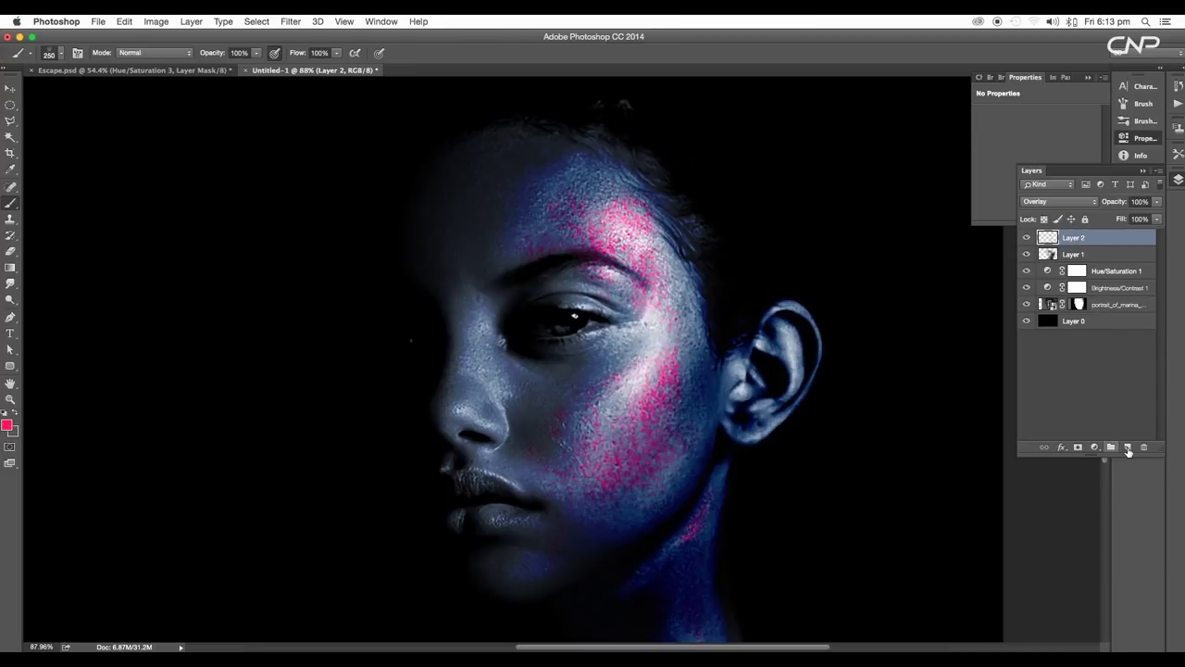
Step: Add a new layer above Layer 2 and set its blend mode to Color
click(1128, 448)
click(1067, 203)
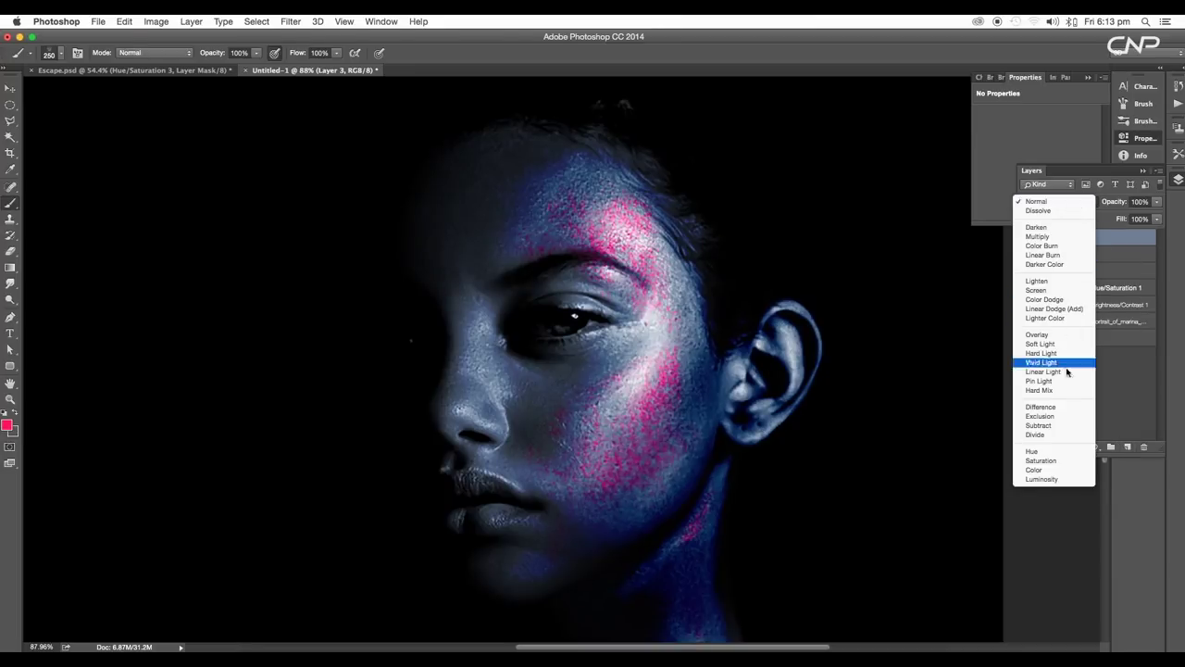
click(1049, 471)
scroll(641, 419, down, 5)
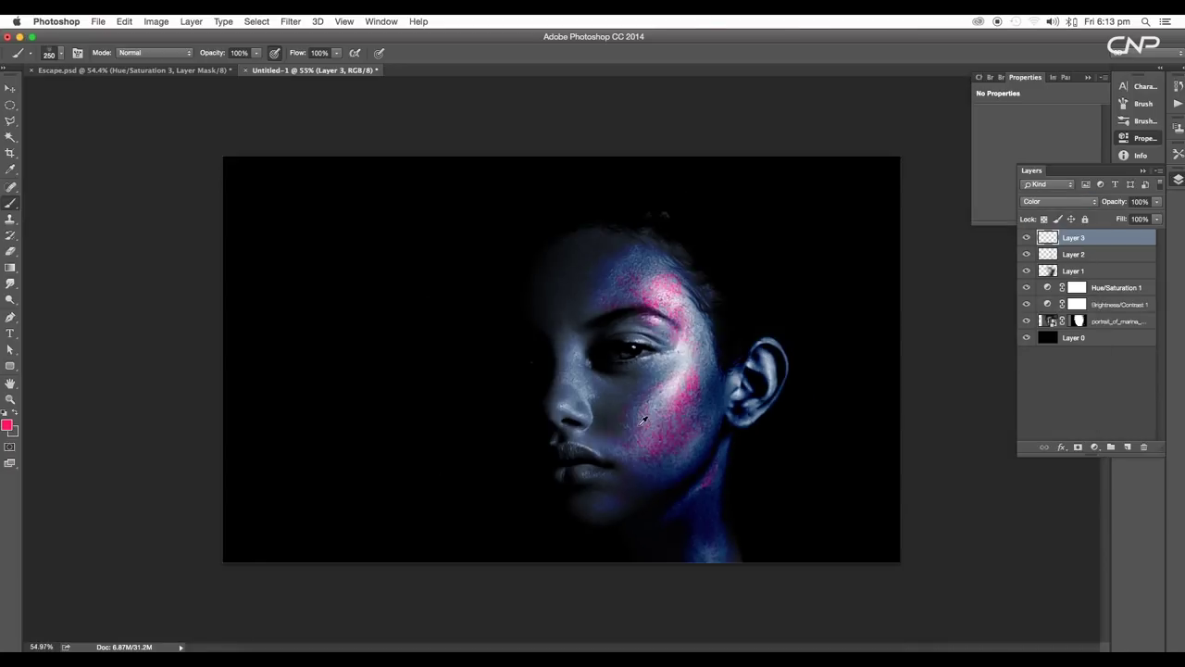
scroll(641, 419, up, 5)
Step: Set the foreground color to teal #1999a1
click(8, 426)
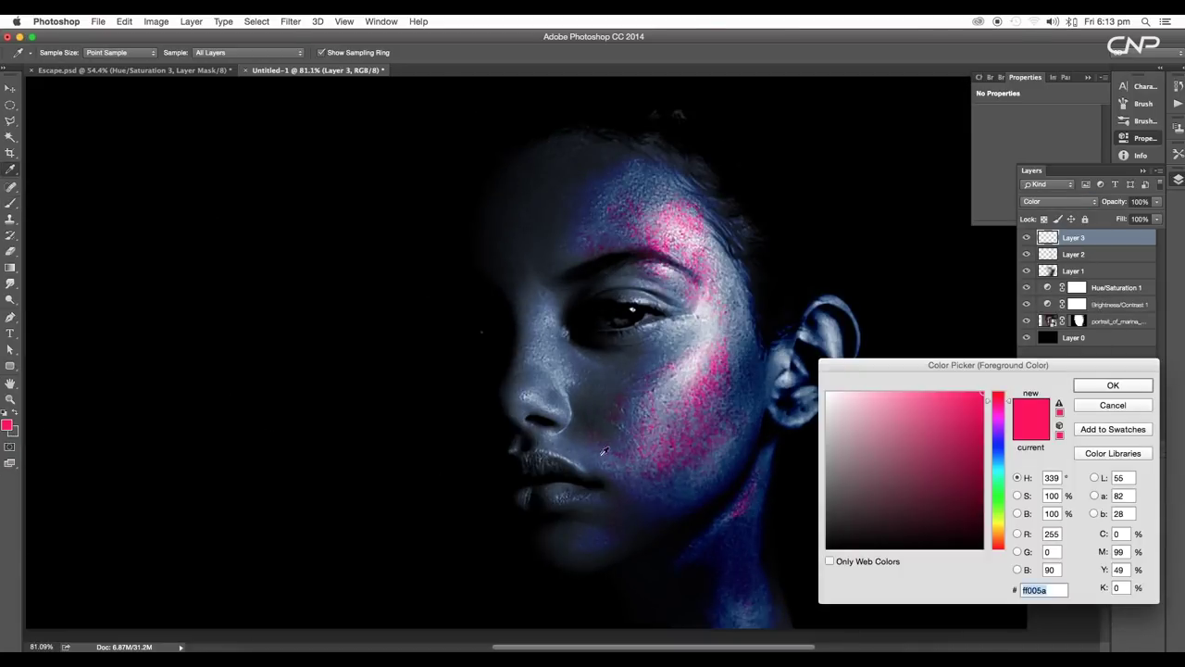
click(997, 472)
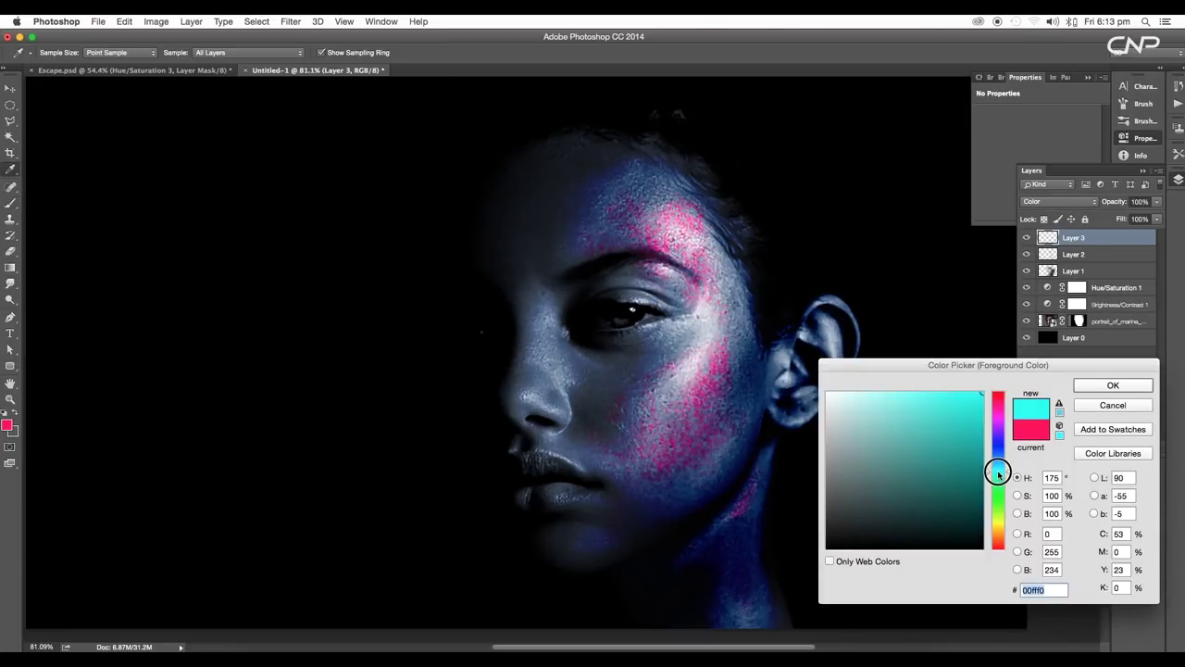
drag(998, 472, 1000, 468)
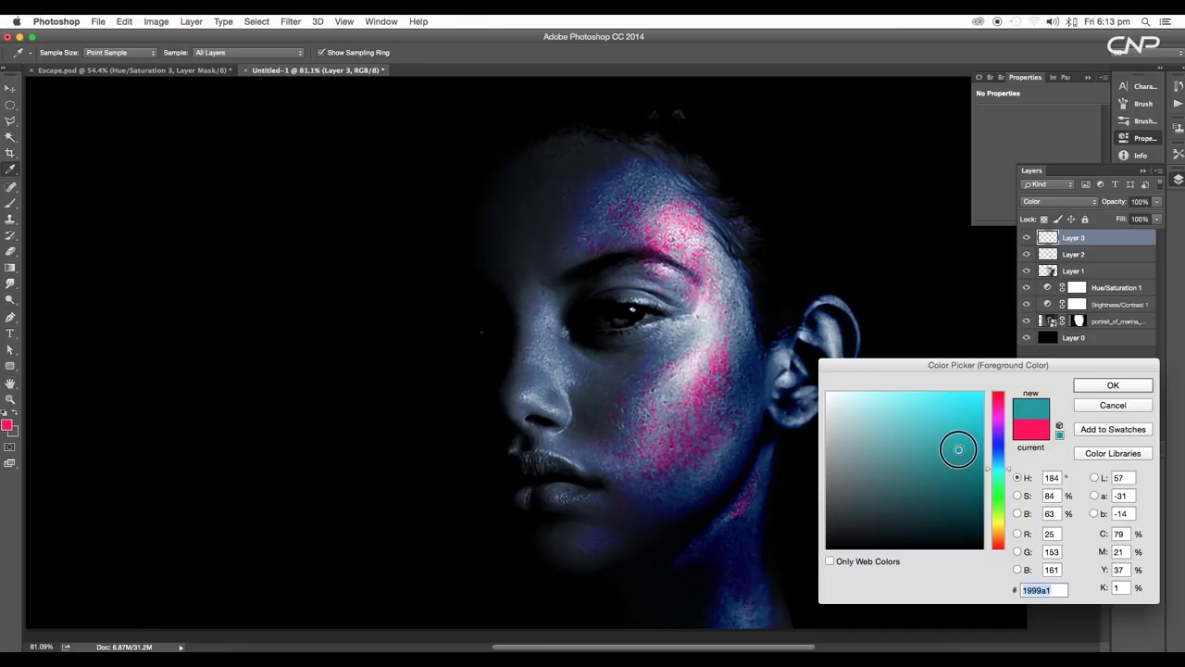
click(1083, 390)
Step: Paint teal spatter with the 250 px Brush beside the nose and around the pink cheek patch toward the ear and jaw
key(b)
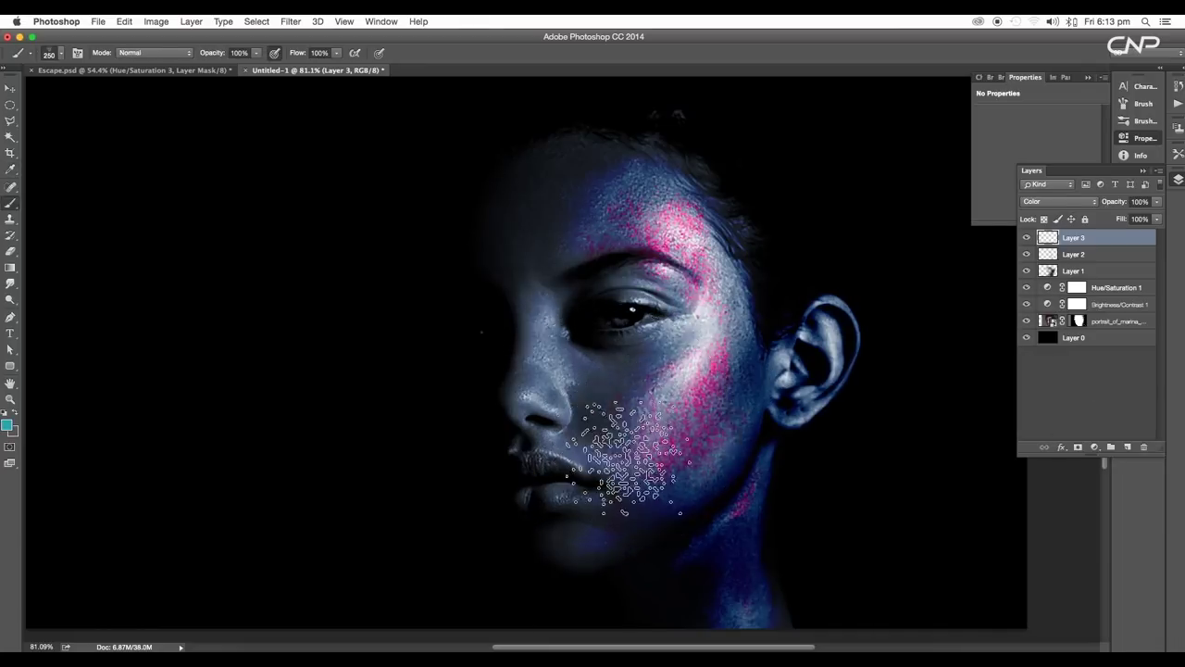
scroll(642, 439, up, 5)
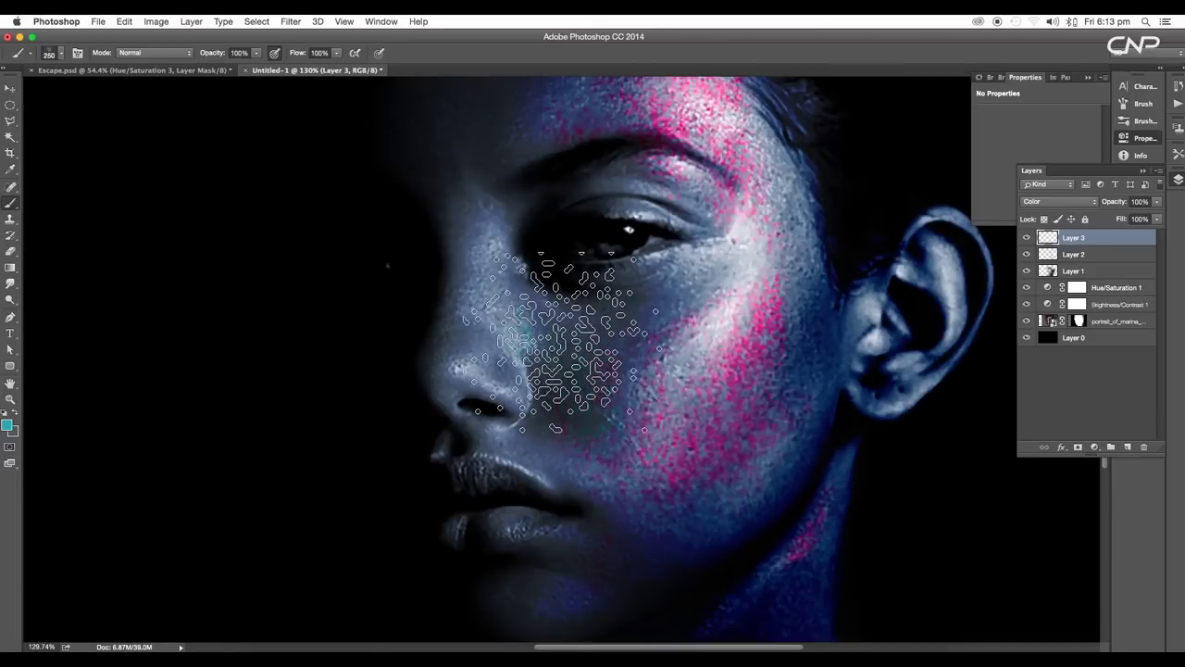
drag(636, 408, 627, 437)
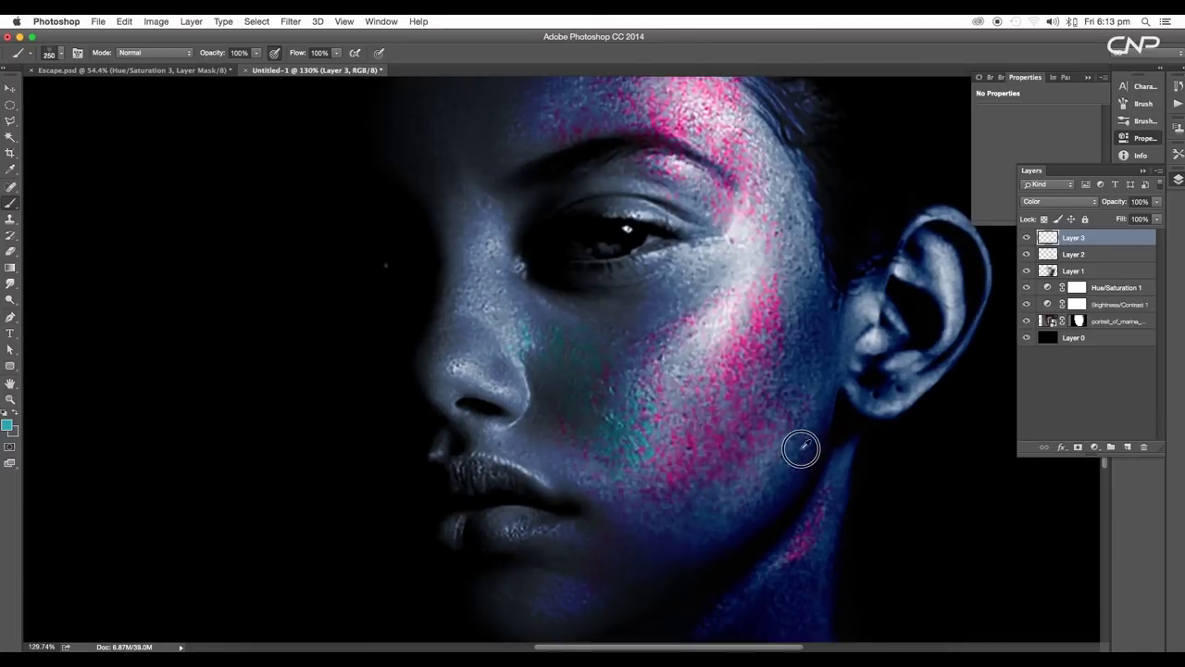
mouse_move(802, 447)
mouse_down()
mouse_move(776, 431)
mouse_move(767, 389)
mouse_move(794, 324)
mouse_move(768, 398)
mouse_move(714, 463)
mouse_up()
scroll(717, 458, down, 3)
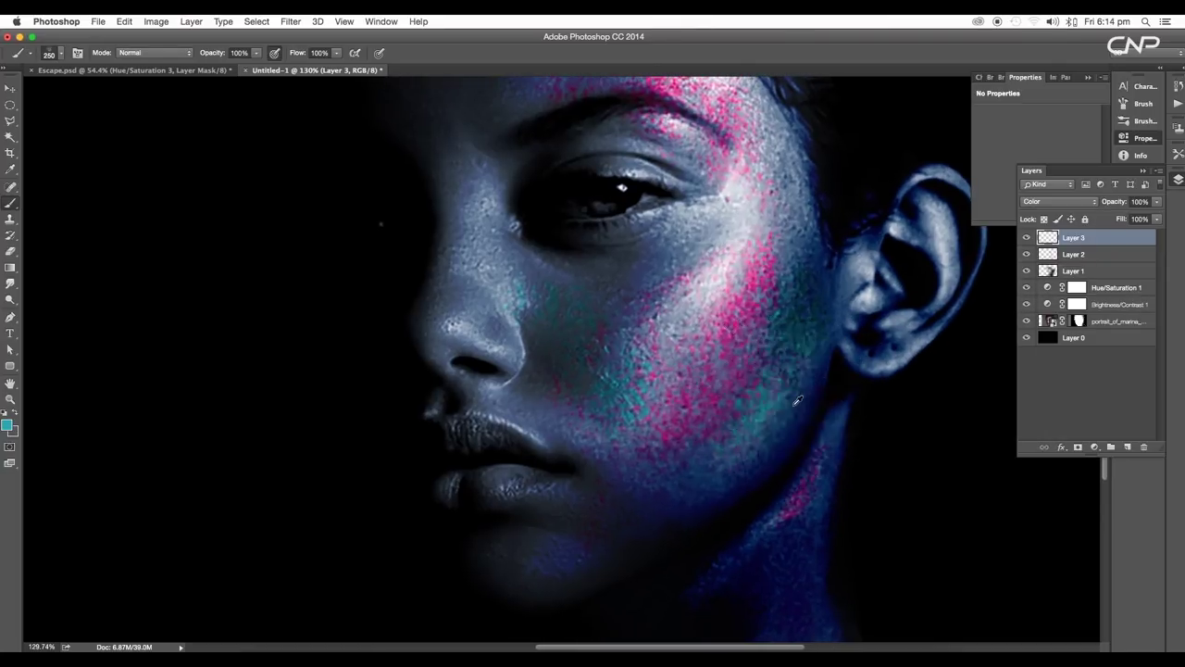
scroll(782, 407, down, 1)
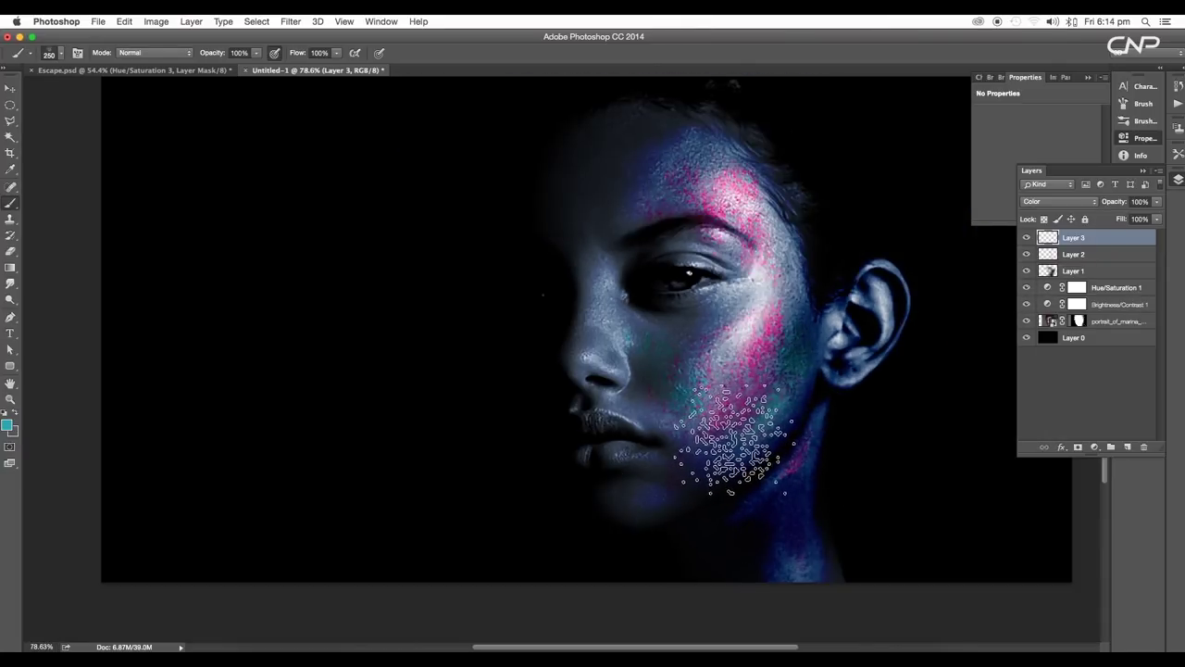
click(652, 498)
Step: Dab teal spatter over the forehead above the eyebrow, around the pink patch, with the 250 px Brush
drag(729, 342, 712, 396)
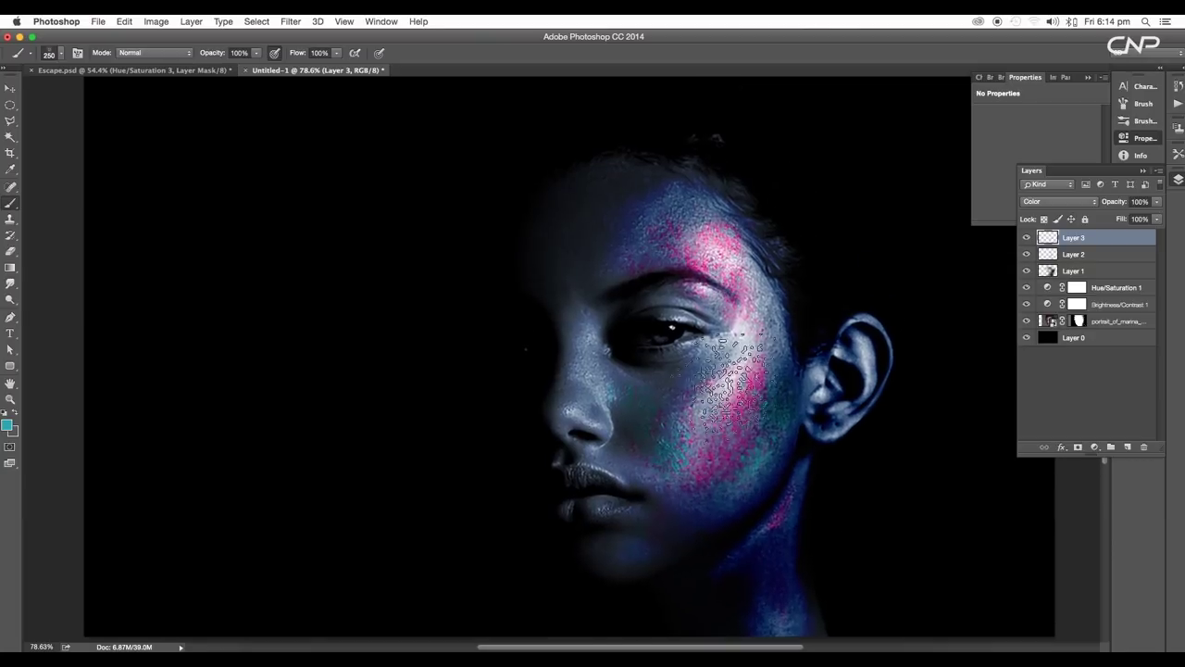
click(714, 255)
click(695, 232)
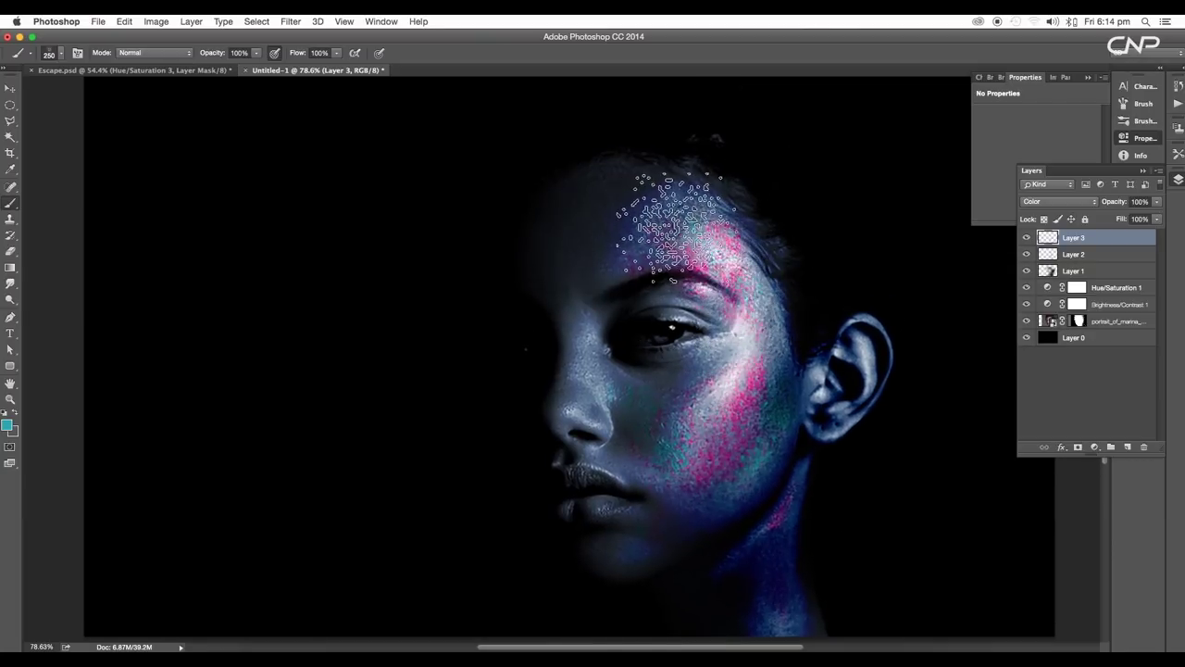
click(649, 220)
click(647, 241)
click(632, 254)
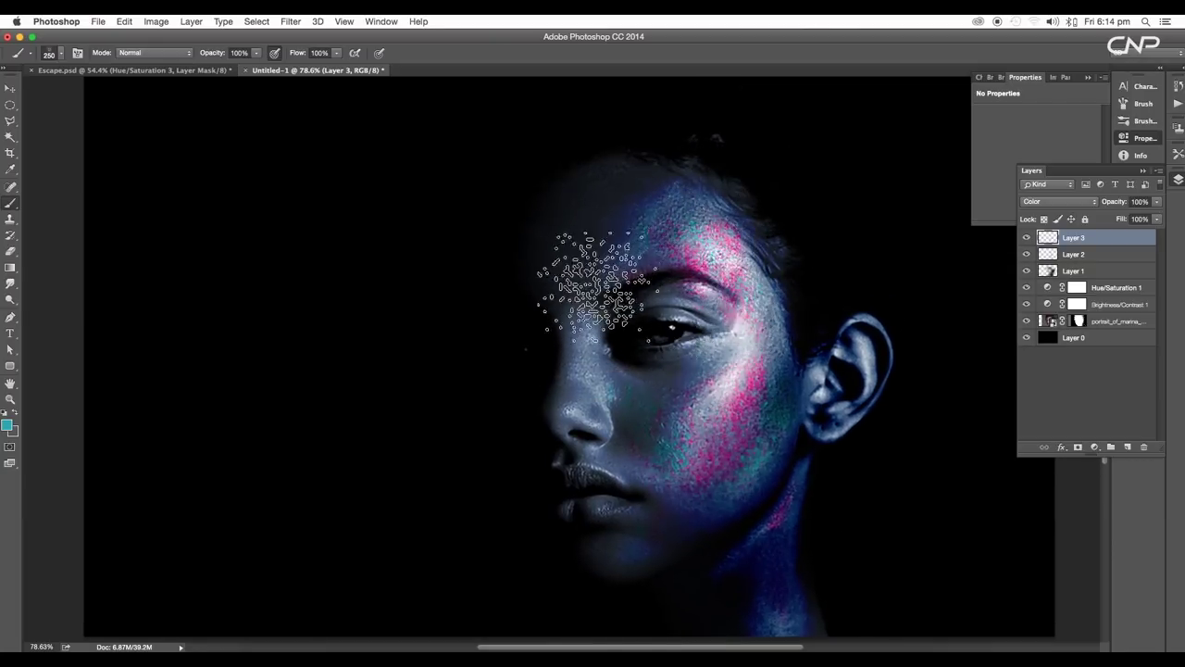
Step: Dab teal spatter with the 250 px Brush on the forehead above the inner eyebrow and down the neck
drag(739, 255, 737, 283)
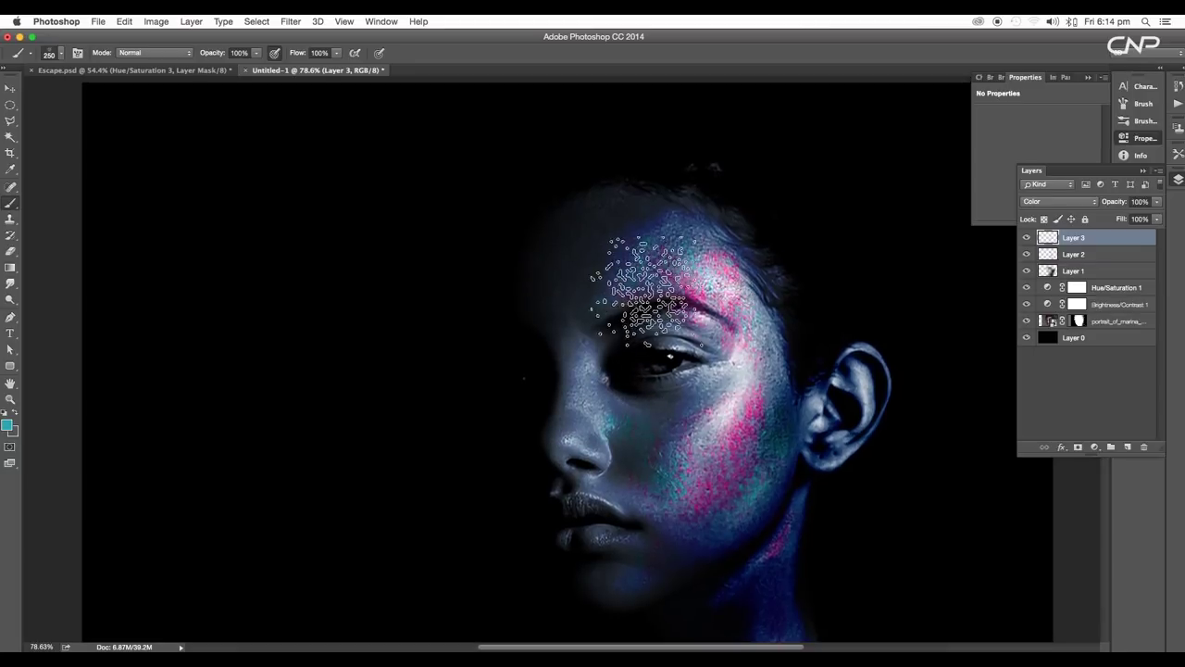
click(639, 276)
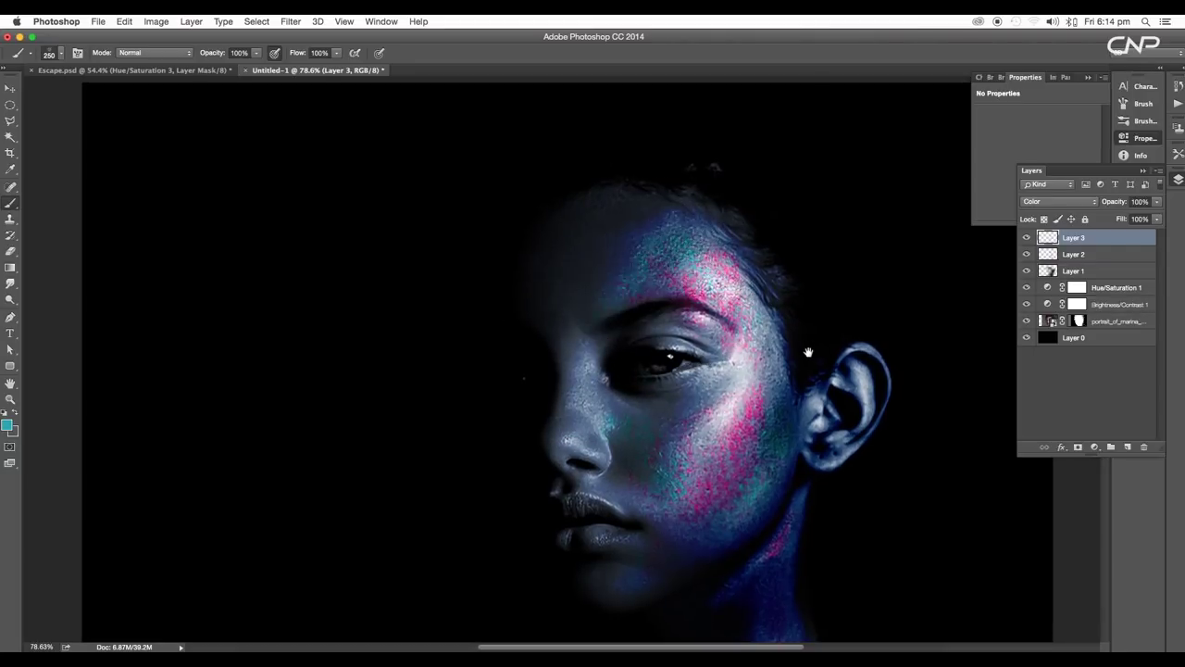
scroll(764, 551, down, 4)
click(780, 488)
click(757, 502)
click(759, 576)
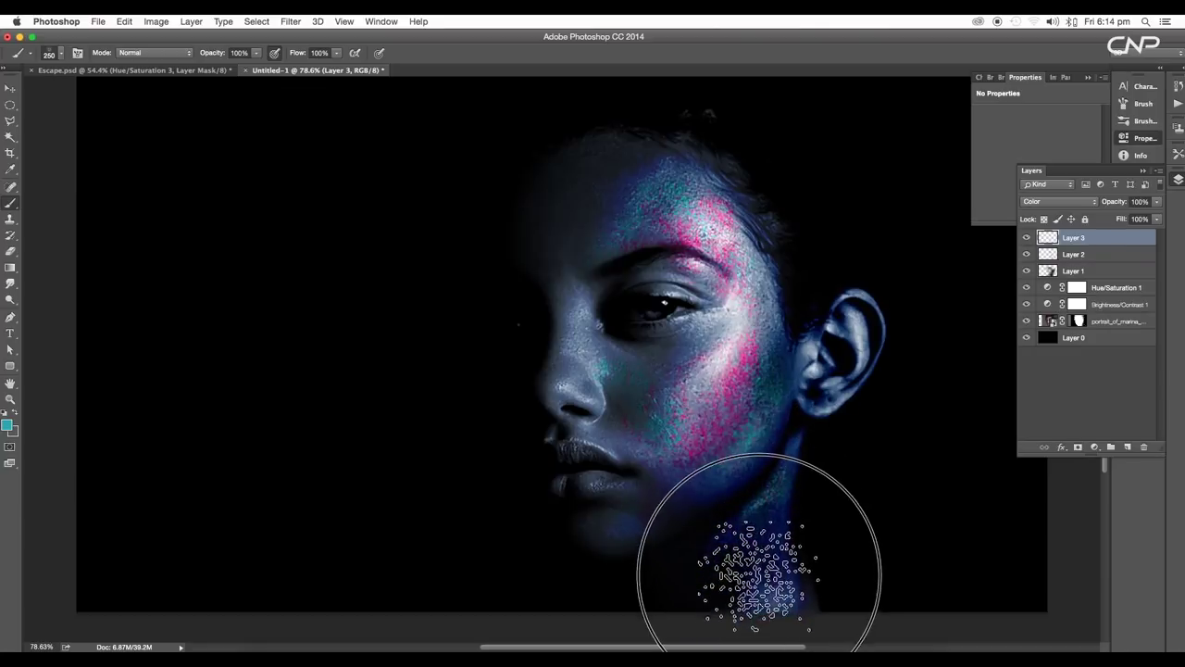
Step: Dab teal spatter with the 250 px Brush along the lower cheek and jaw below the pink patch
drag(840, 454, 840, 394)
drag(703, 293, 700, 332)
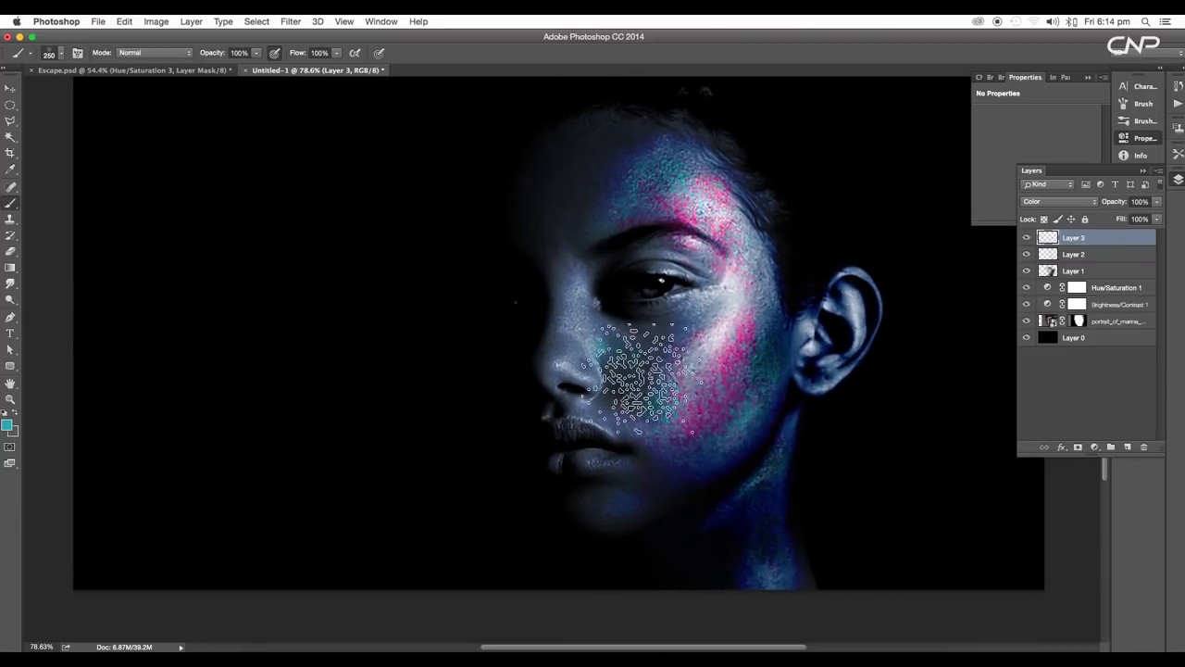
drag(664, 439, 723, 439)
click(681, 456)
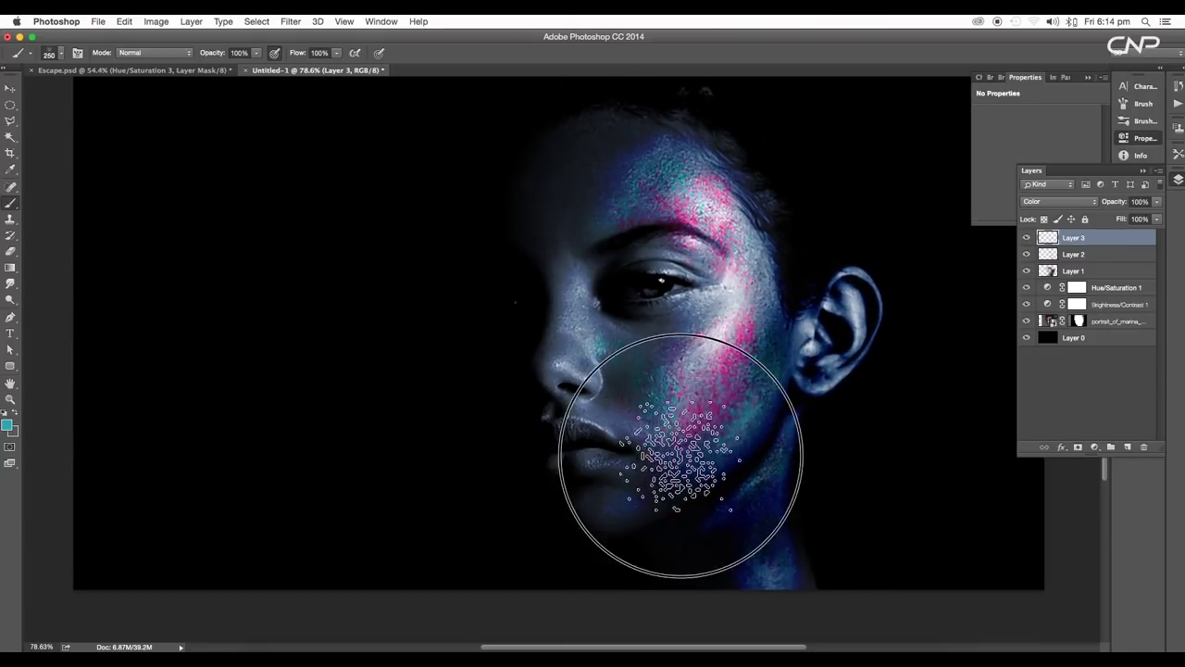
Step: Duplicate Layer 3 and set the copy to Color Dodge blending with 23% fill
drag(1124, 239, 1127, 446)
click(1070, 204)
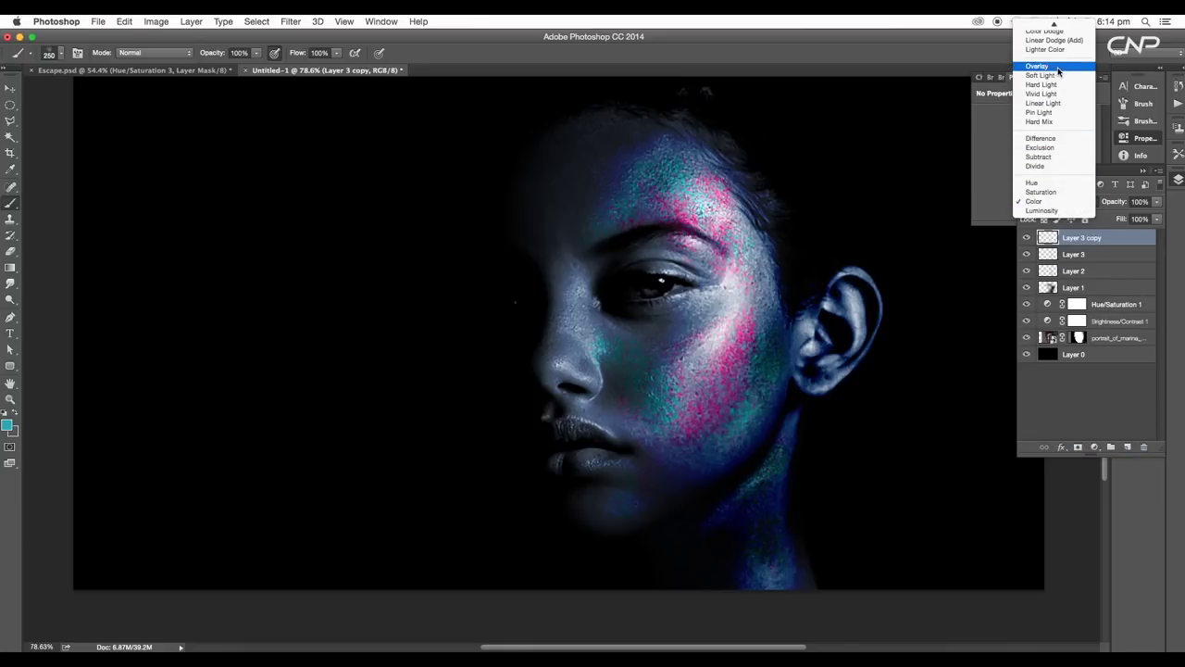
scroll(1059, 71, up, 2)
click(1058, 60)
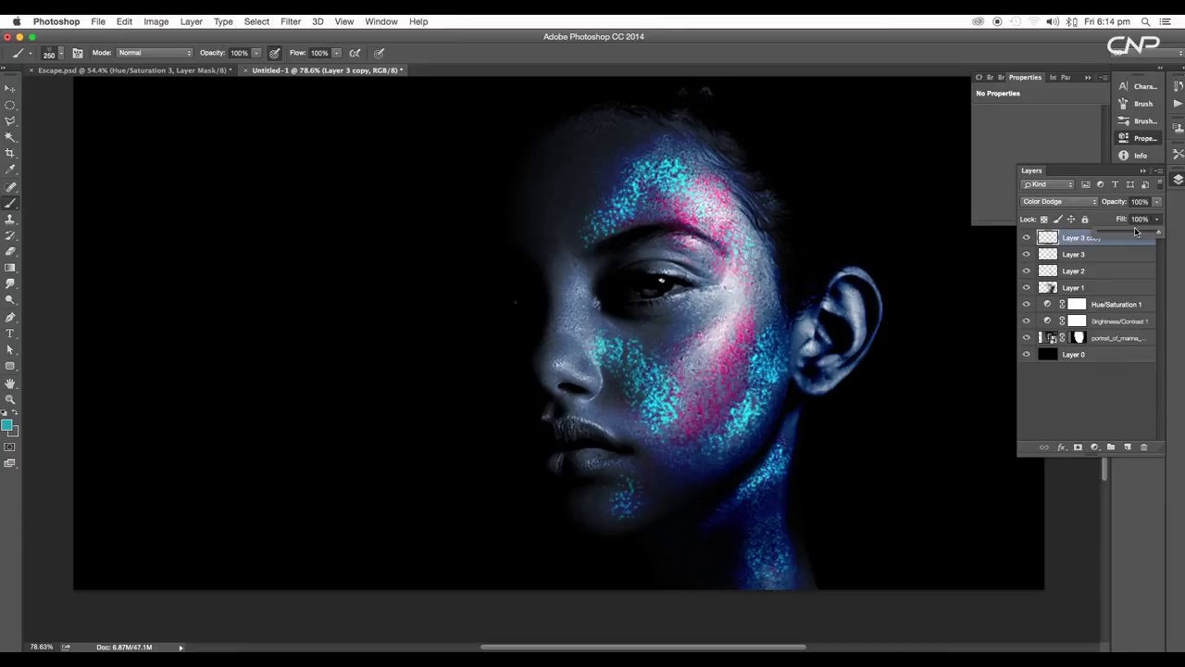
drag(1135, 231, 1111, 237)
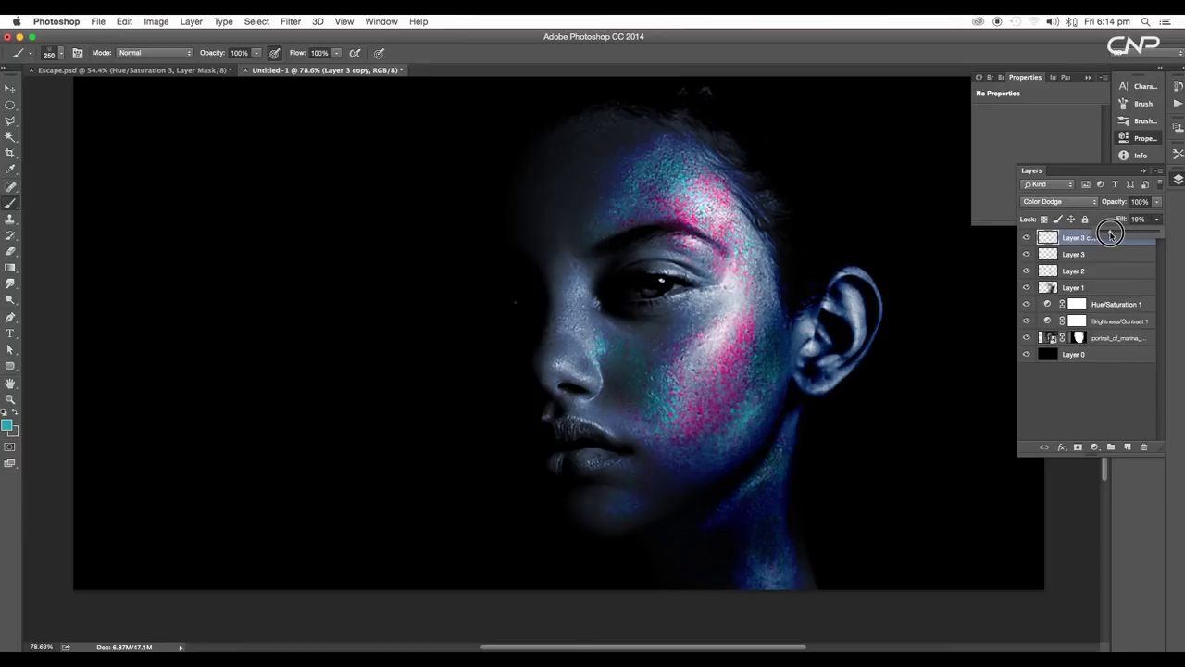
Step: Examine the pink and teal spatter across the face both close up and in the full composition
scroll(658, 436, down, 5)
scroll(647, 406, up, 8)
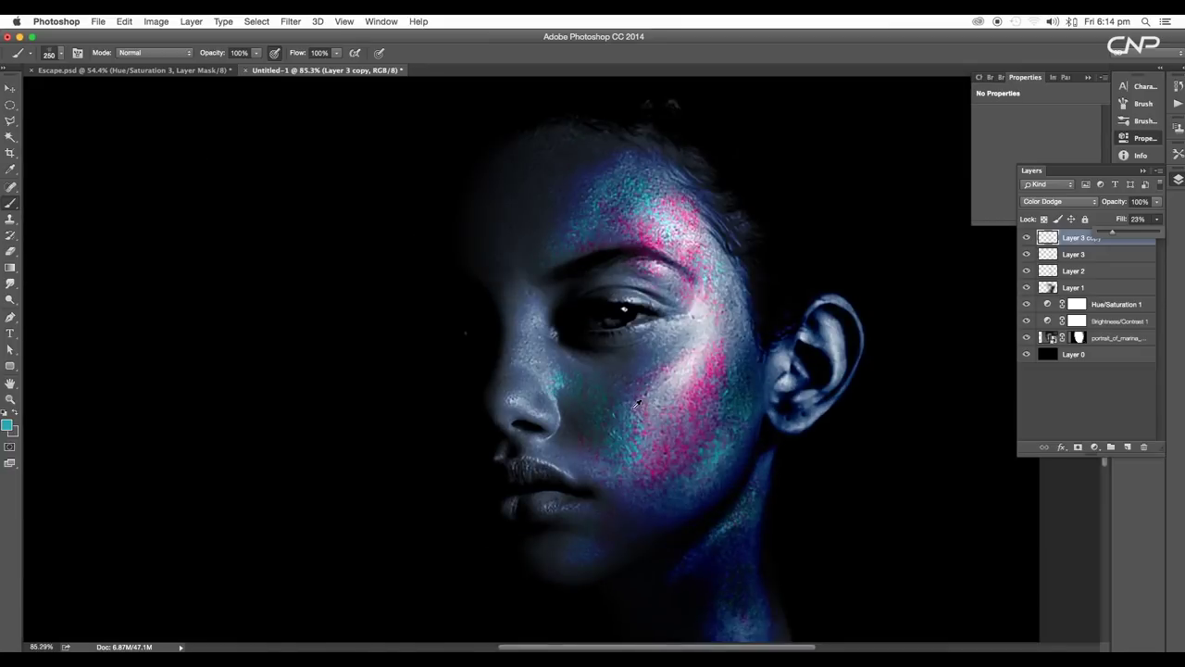
scroll(633, 409, down, 6)
scroll(633, 408, up, 6)
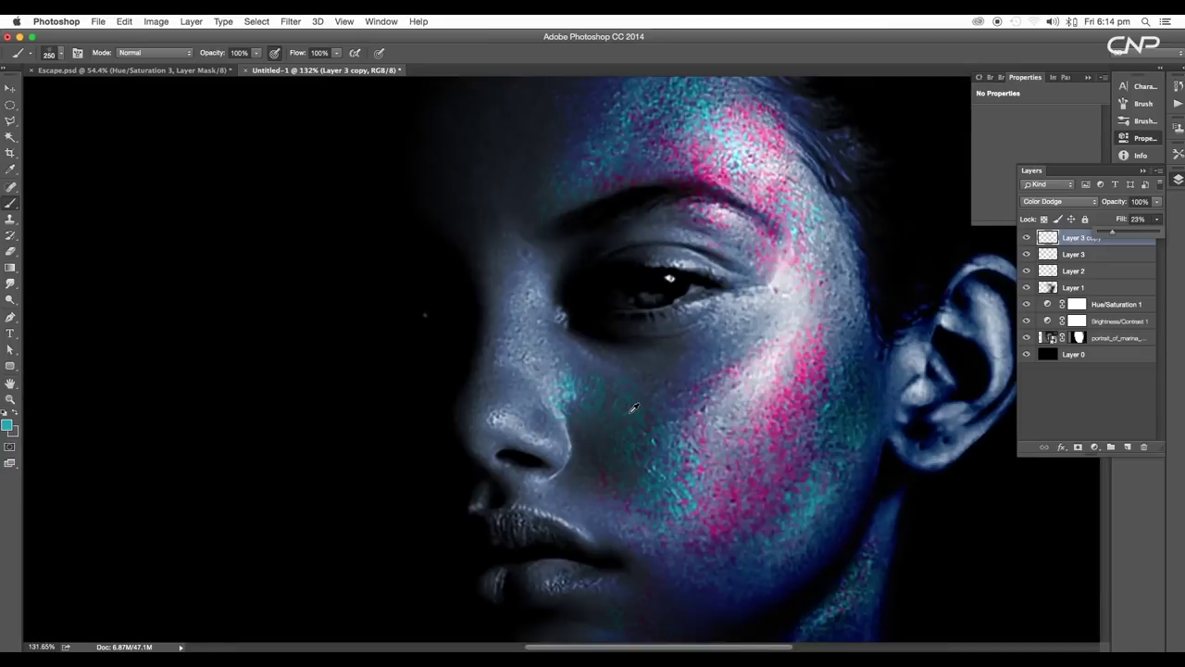
scroll(634, 408, down, 3)
click(10, 87)
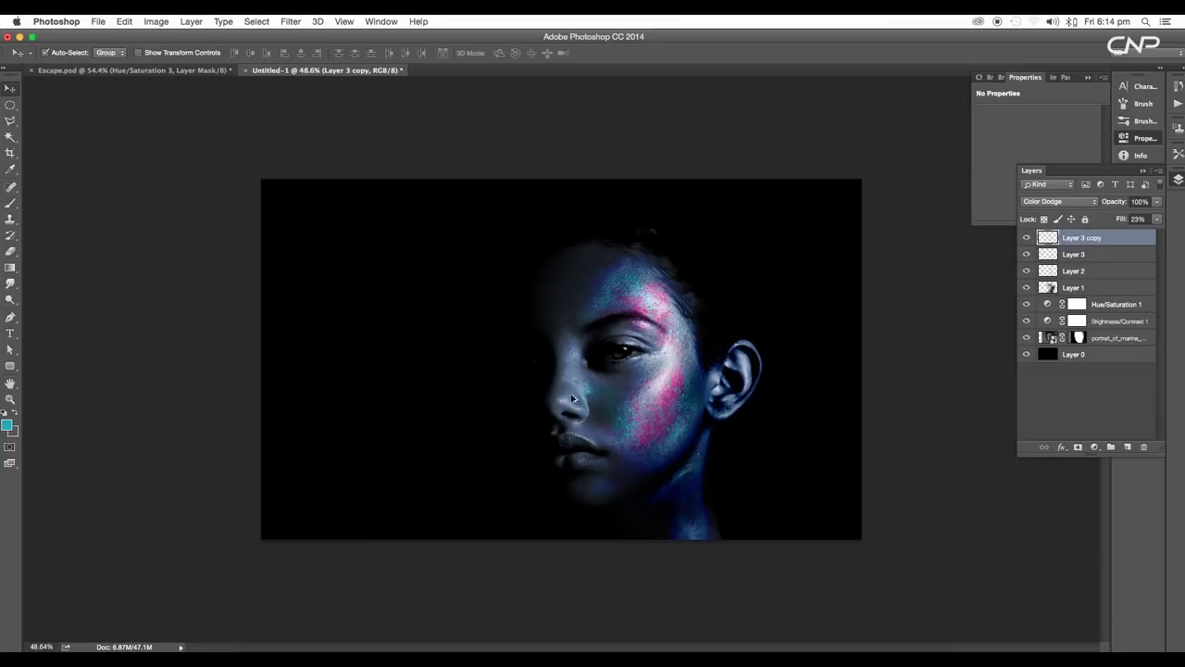
scroll(616, 389, up, 2)
scroll(648, 357, up, 2)
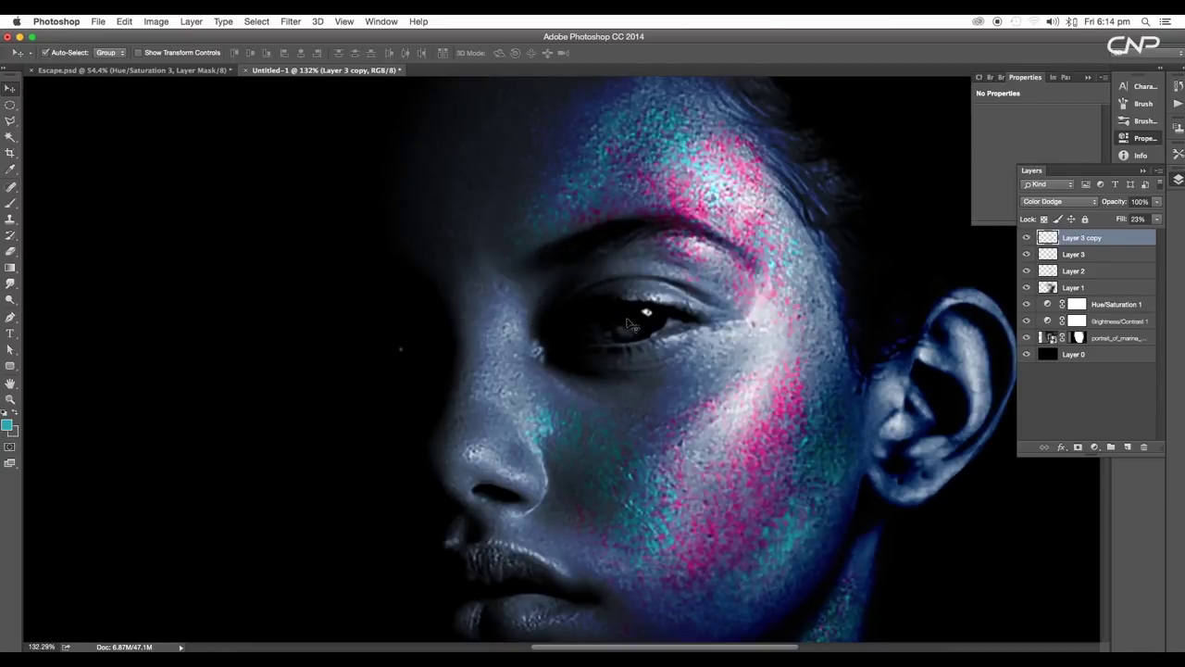
scroll(639, 334, up, 1)
scroll(637, 329, down, 2)
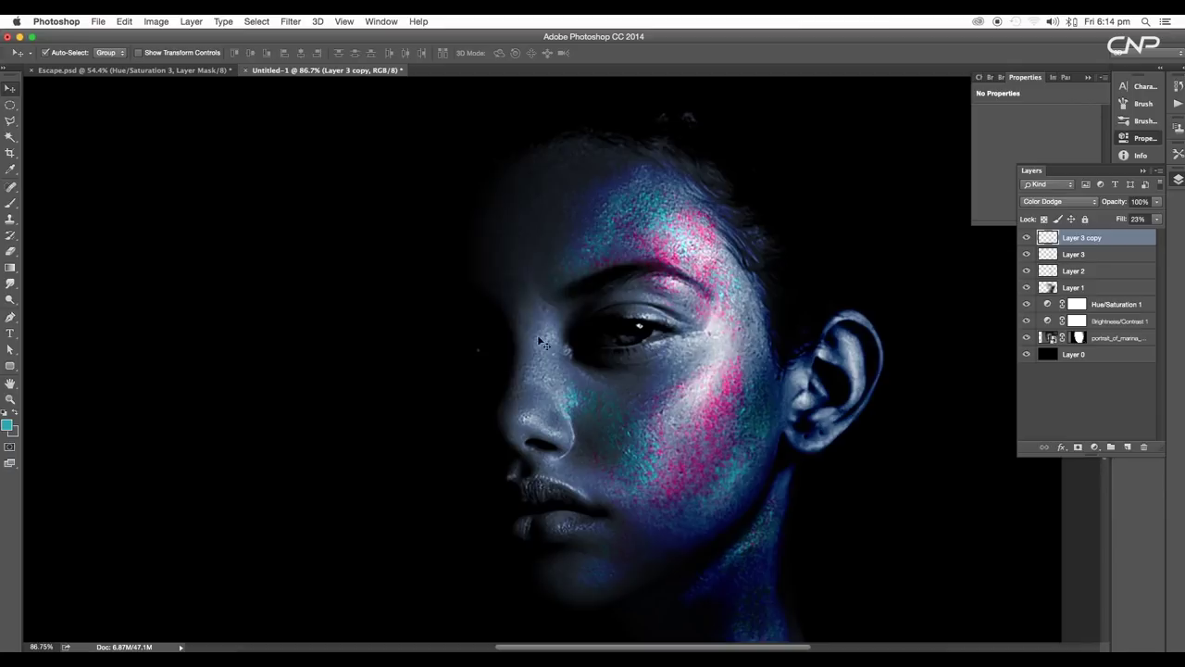
scroll(632, 334, up, 3)
scroll(595, 352, down, 4)
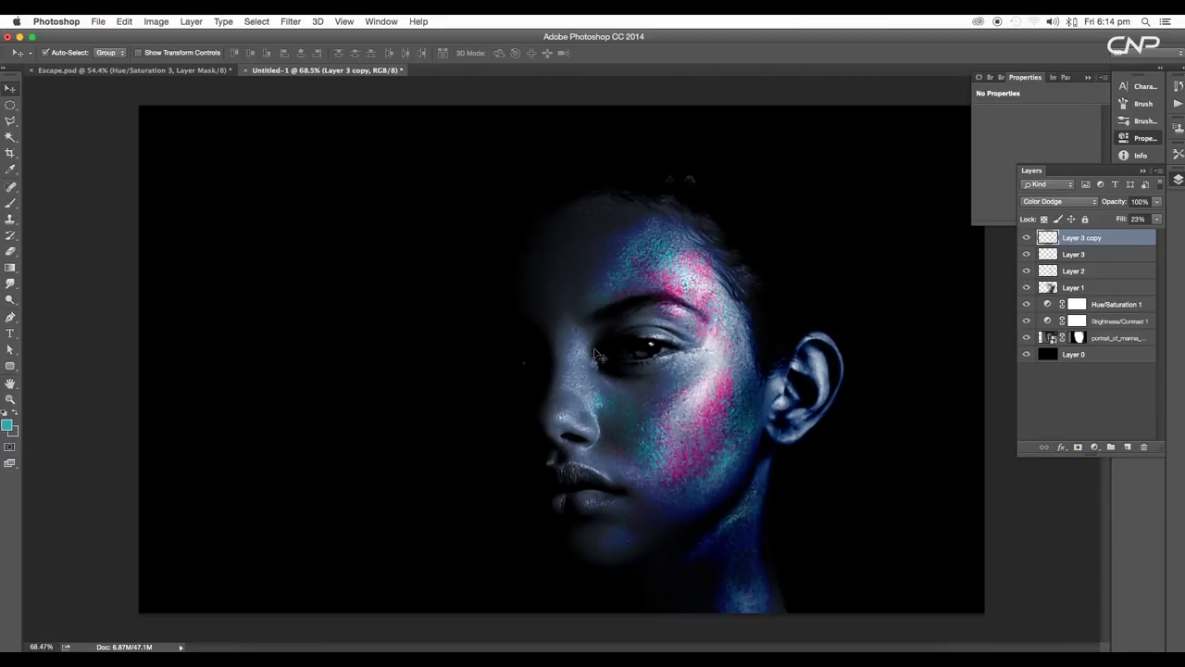
Step: Duplicate the masked portrait layer and move the copy to the top of the layer stack
click(1129, 339)
drag(1119, 341, 1127, 447)
drag(1115, 339, 1113, 230)
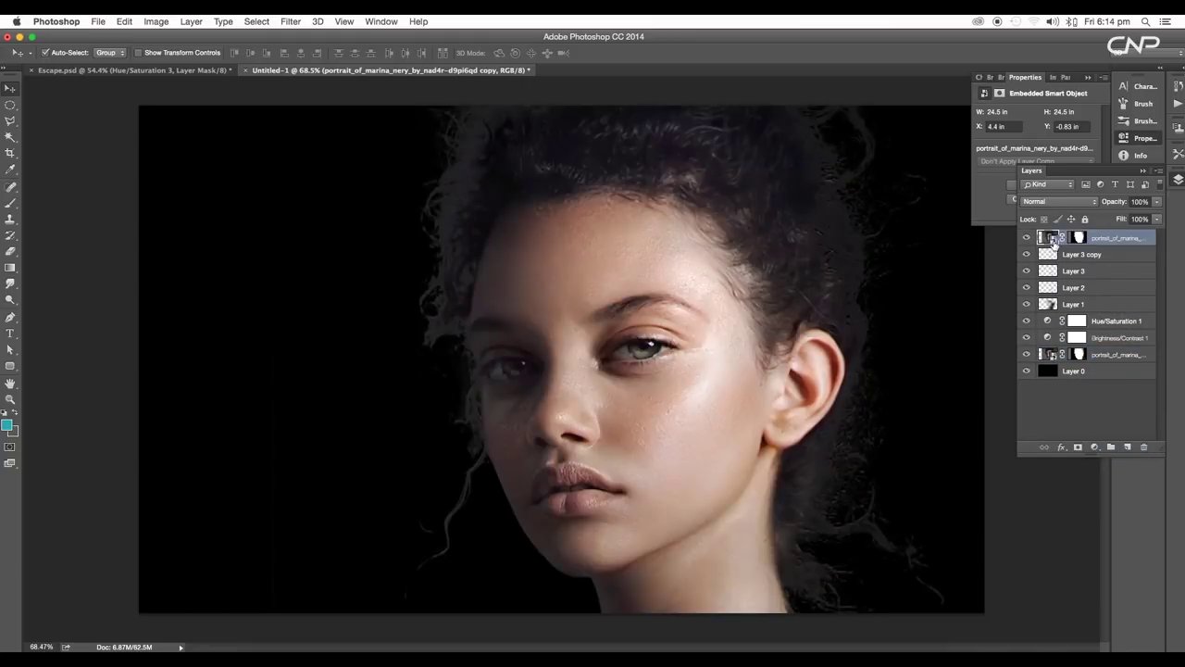
Step: Delete the layer mask from the portrait copy on top of the stack
click(1051, 355)
click(1051, 238)
click(1077, 238)
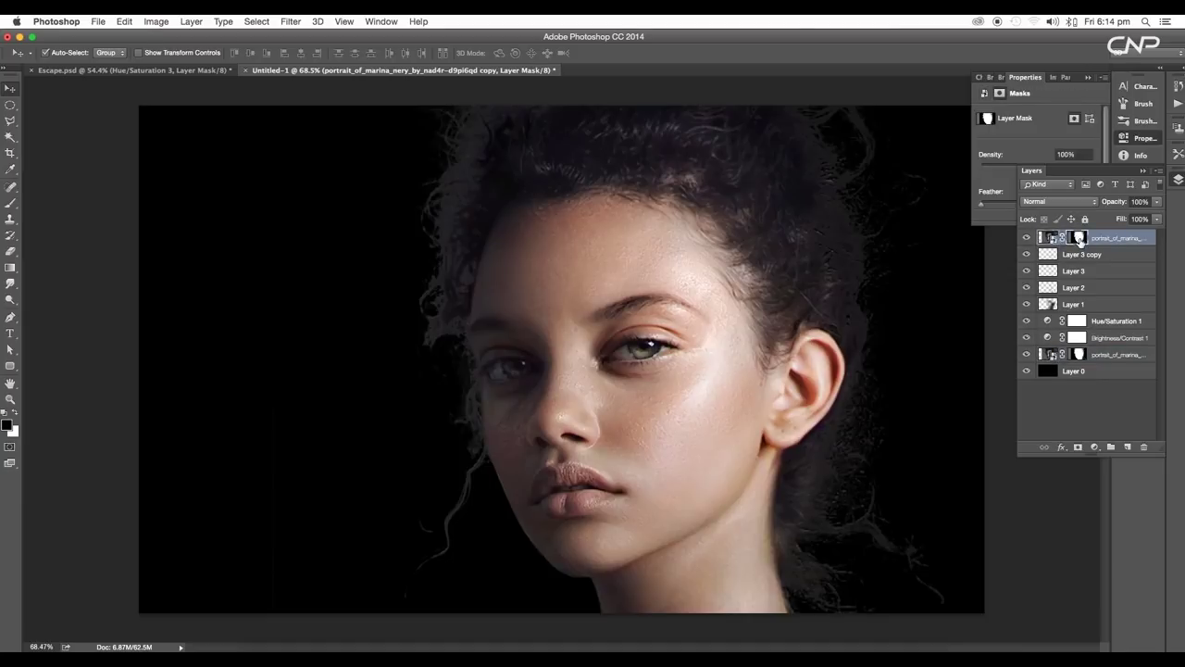
drag(1079, 238, 1145, 448)
Step: Trace the upper lid of the lit eye from inner to outer corner with the Pen tool in Shape mode
scroll(600, 346, up, 5)
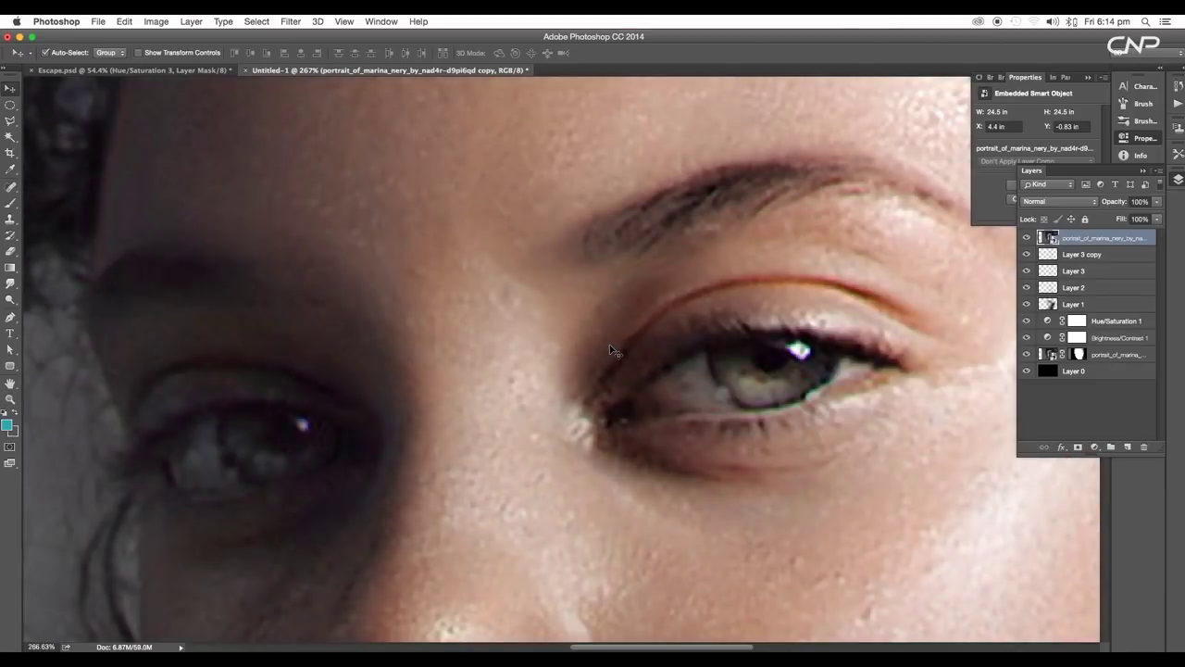
key(p)
scroll(615, 380, right, 5)
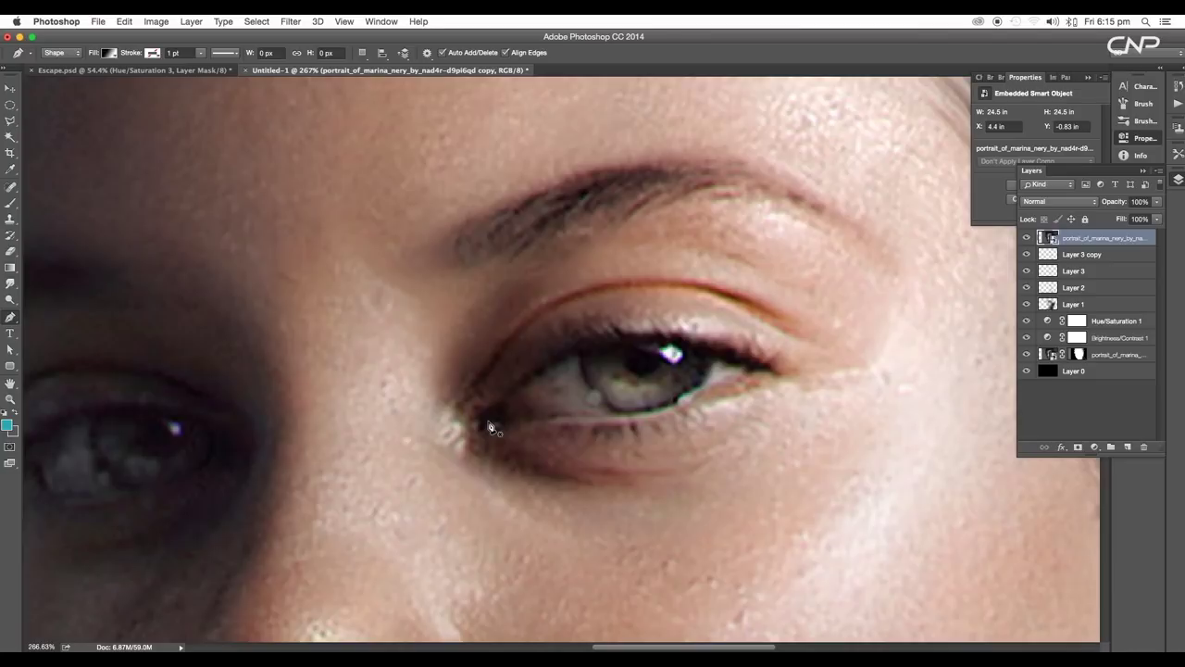
click(488, 420)
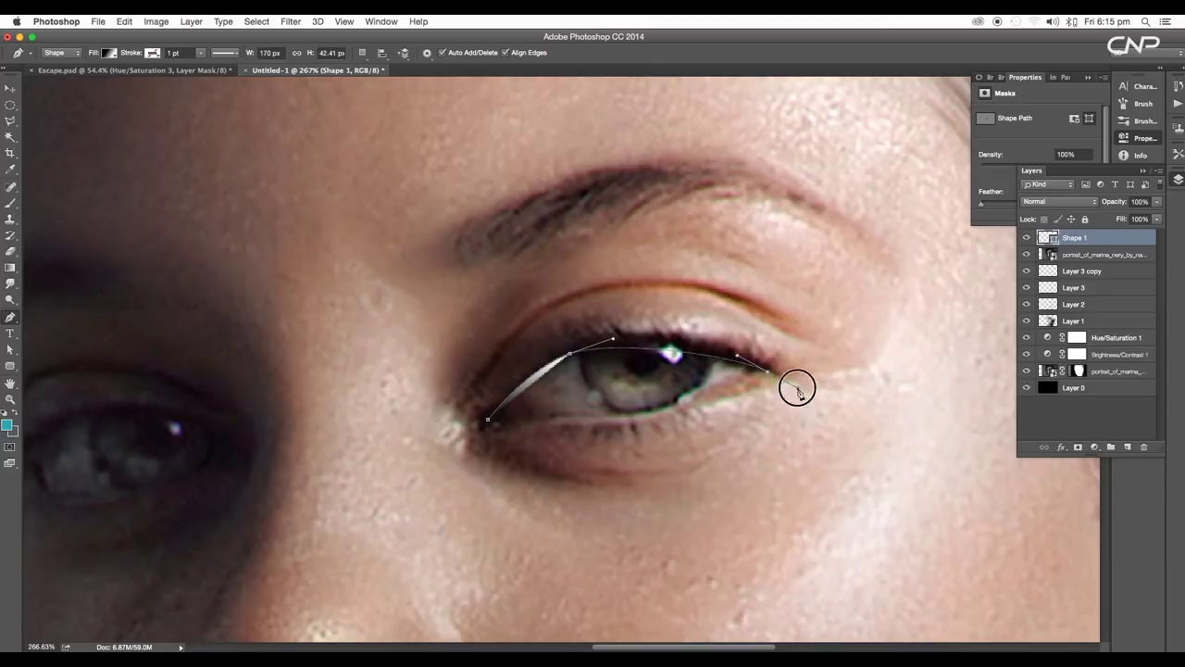
drag(864, 416, 863, 418)
key(super+z)
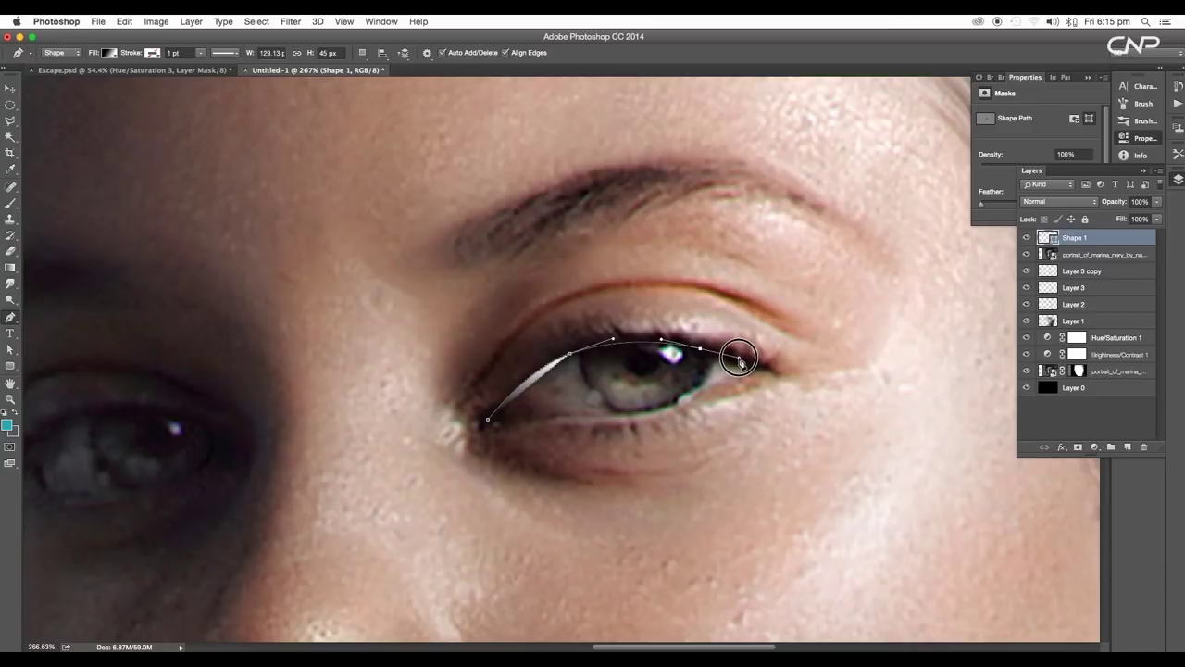
click(739, 357)
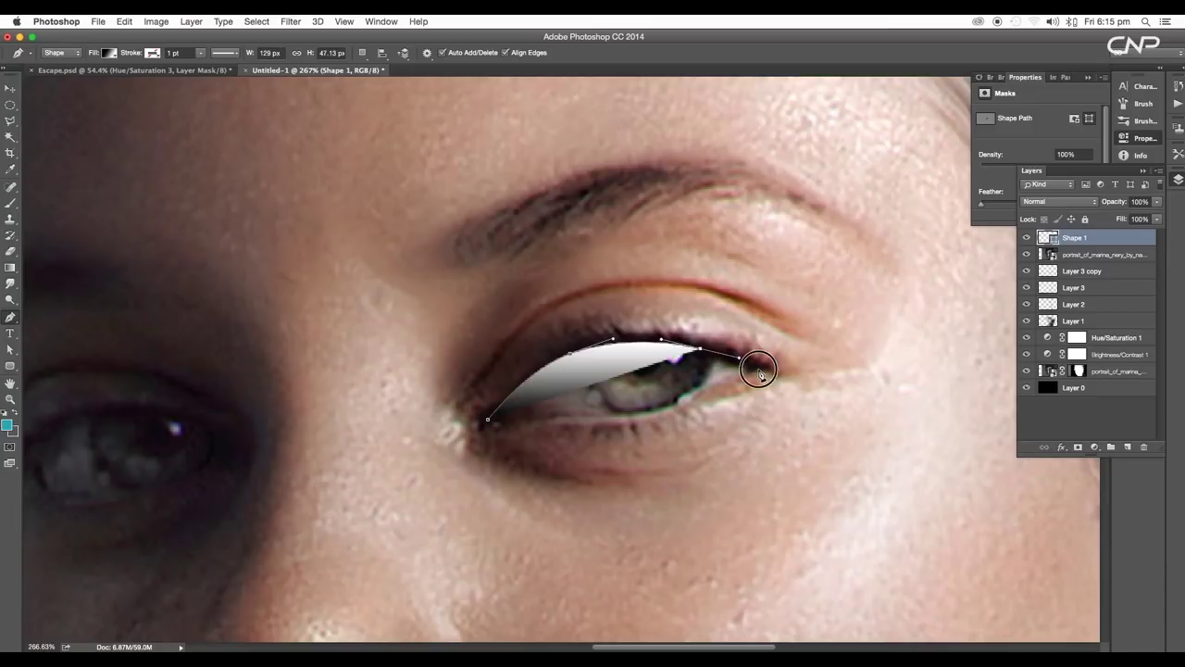
click(757, 372)
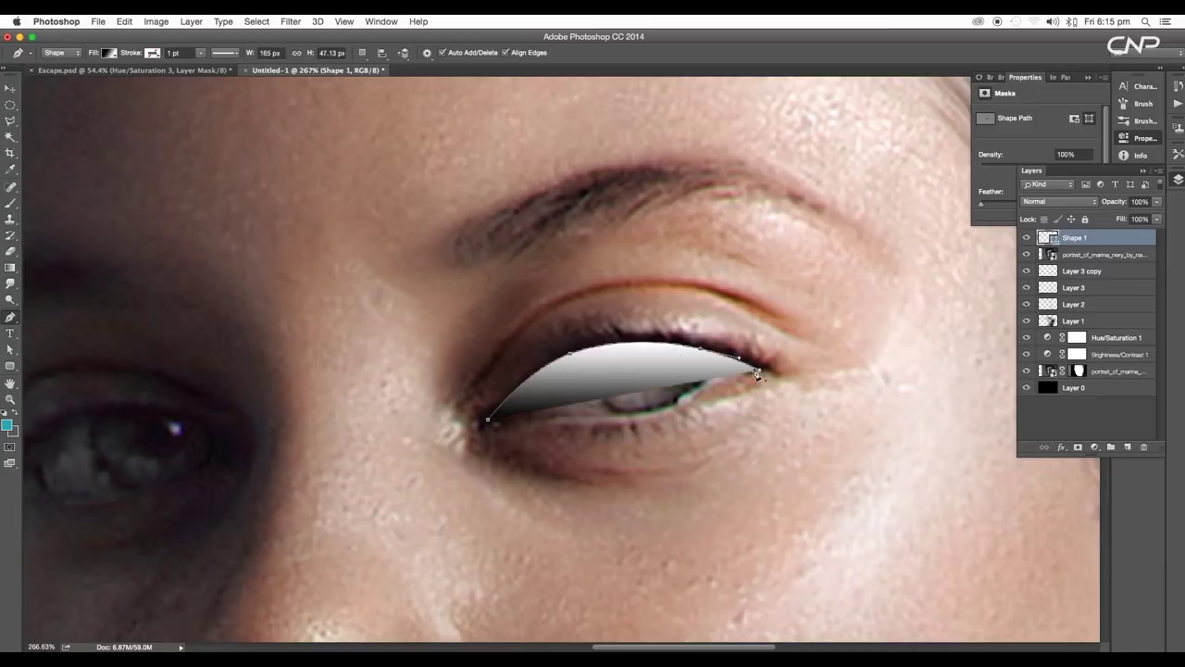
Step: Set the eye shape's fill to none and close its outline along the lower lid to the inner corner
click(109, 53)
click(62, 78)
click(481, 291)
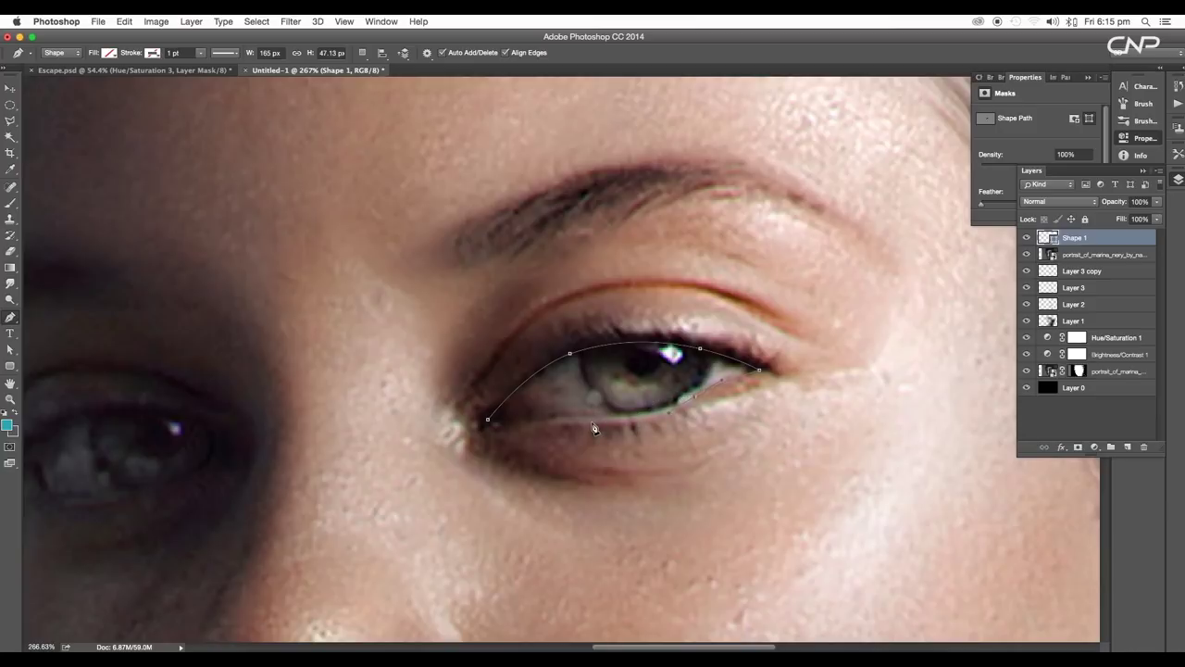
drag(593, 422, 616, 408)
key(super+z)
click(489, 421)
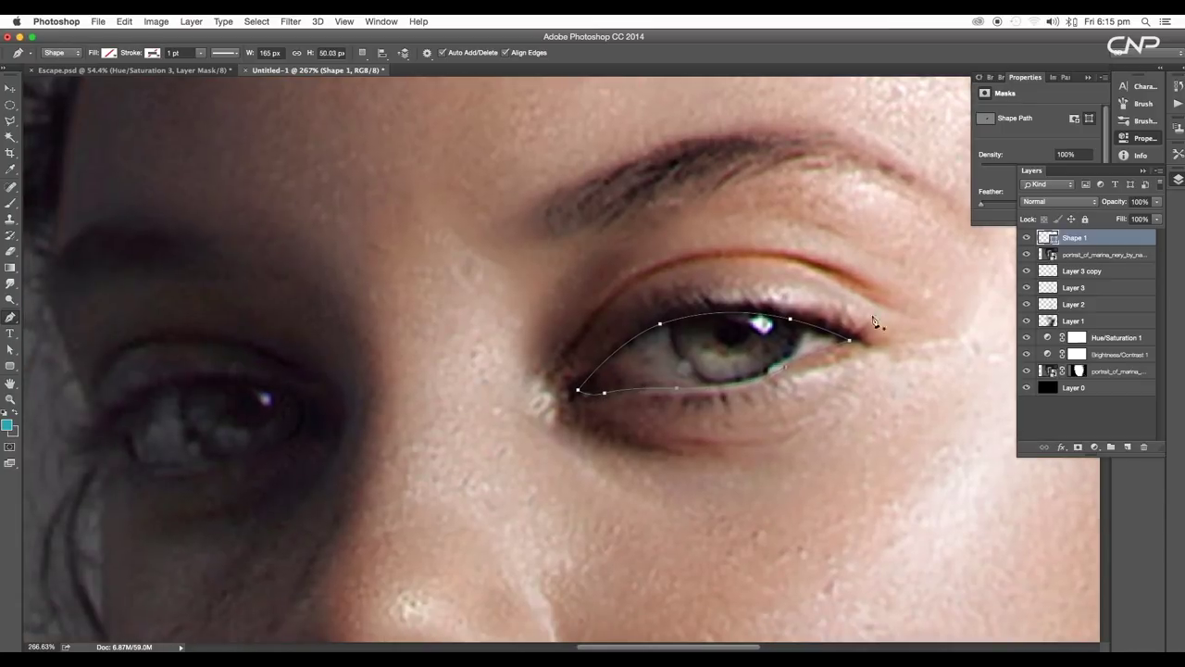
Step: Outline the shadowed eye with the Pen tool as a second closed, unfilled shape about 121 by 56 px
scroll(422, 411, left, 6)
scroll(422, 410, down, 2)
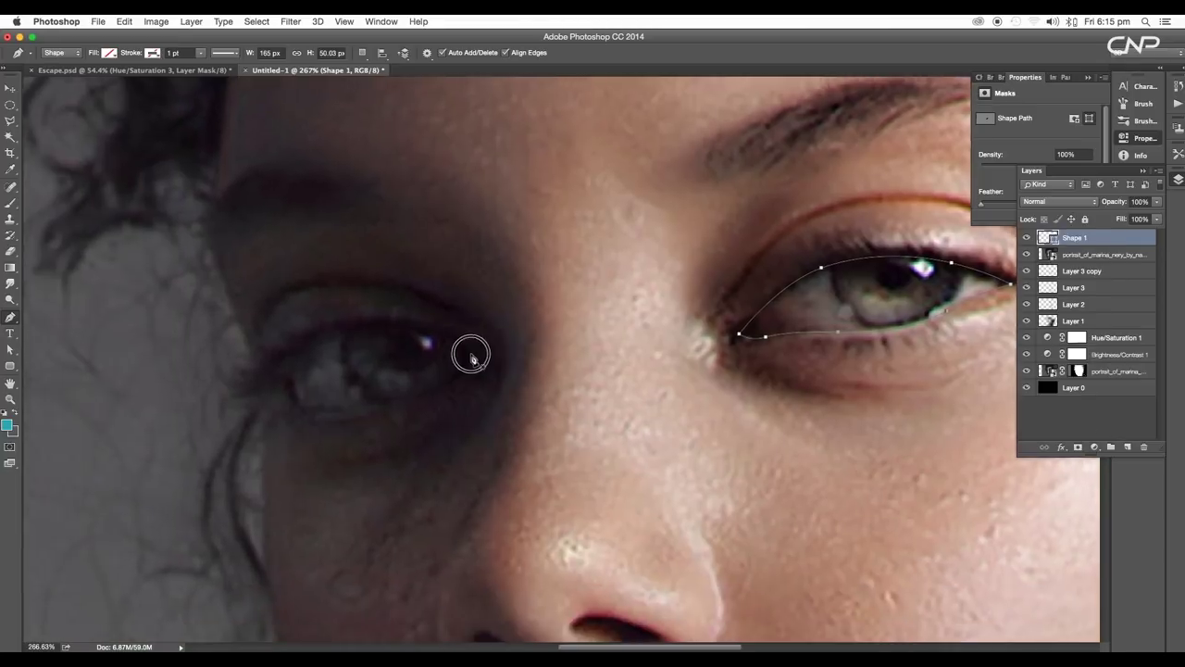
scroll(330, 386, left, 4)
scroll(331, 386, down, 1)
drag(401, 355, 487, 333)
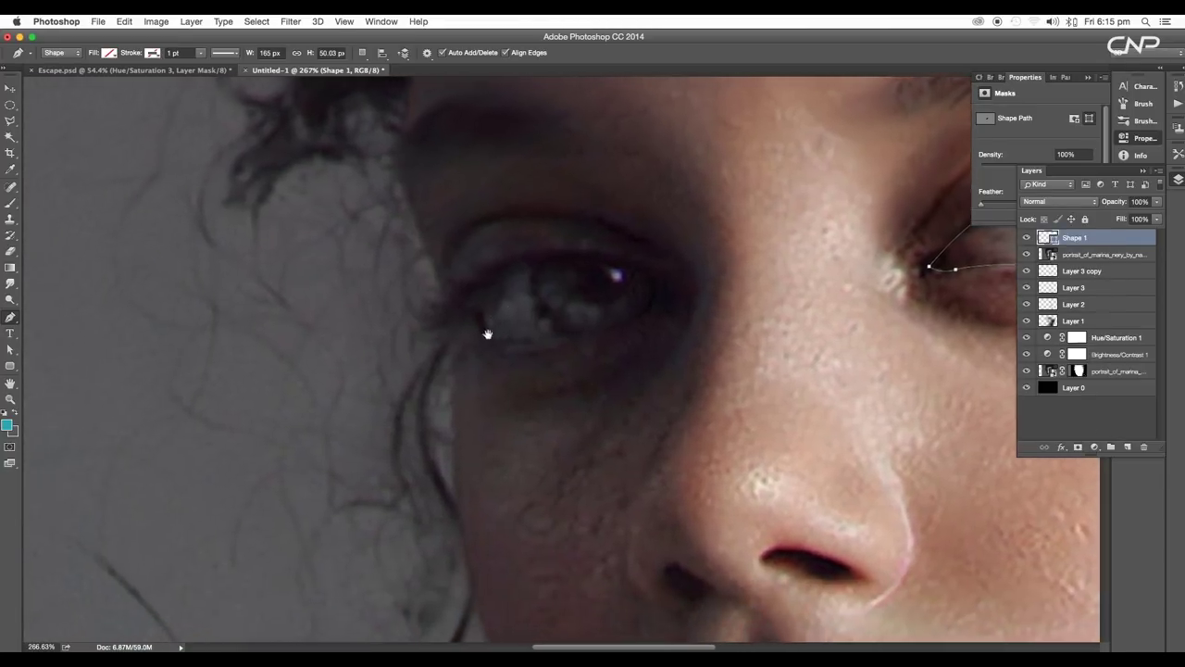
scroll(664, 315, up, 4)
scroll(664, 315, down, 5)
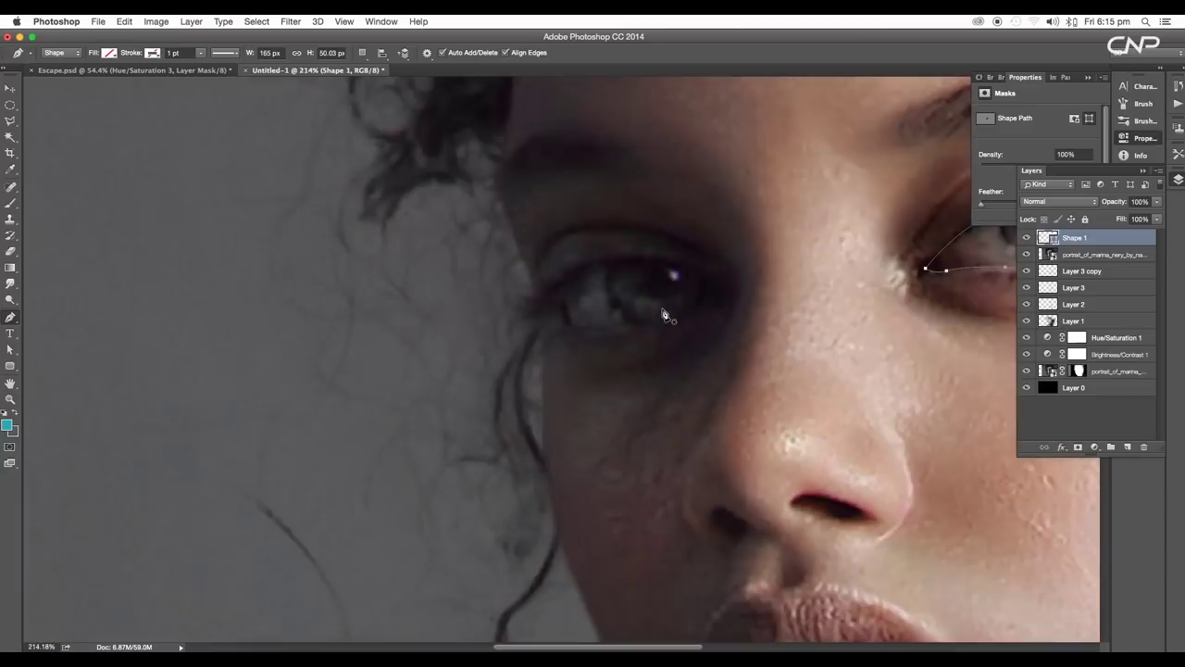
click(717, 286)
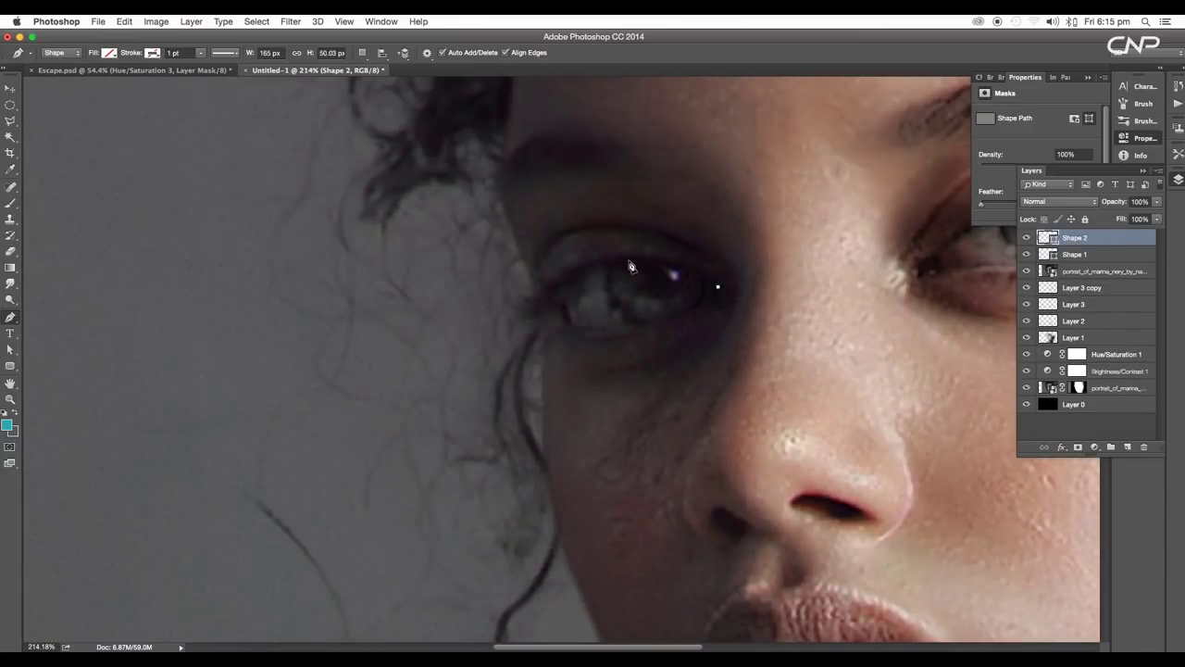
drag(626, 260, 573, 264)
drag(557, 307, 614, 327)
drag(662, 294, 692, 269)
Step: Load the Shape 1 eye outline as a selection and add it as a layer mask to the top portrait copy
scroll(661, 317, down, 3)
scroll(663, 321, down, 4)
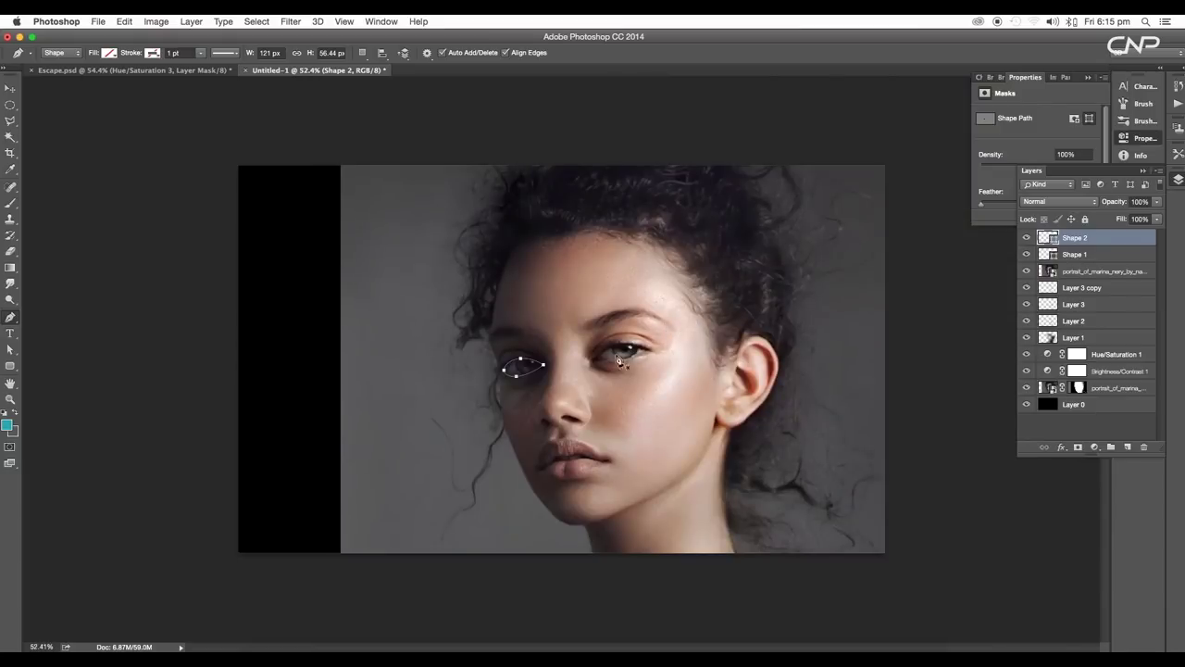
scroll(619, 362, up, 2)
key(v)
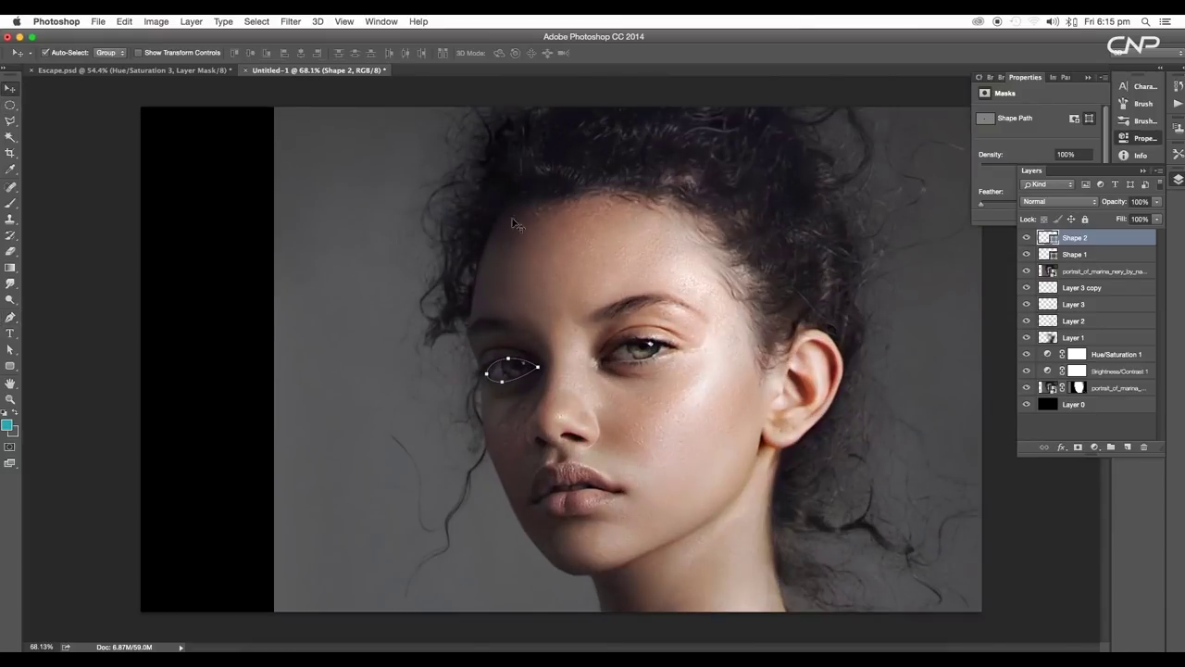
click(1053, 254)
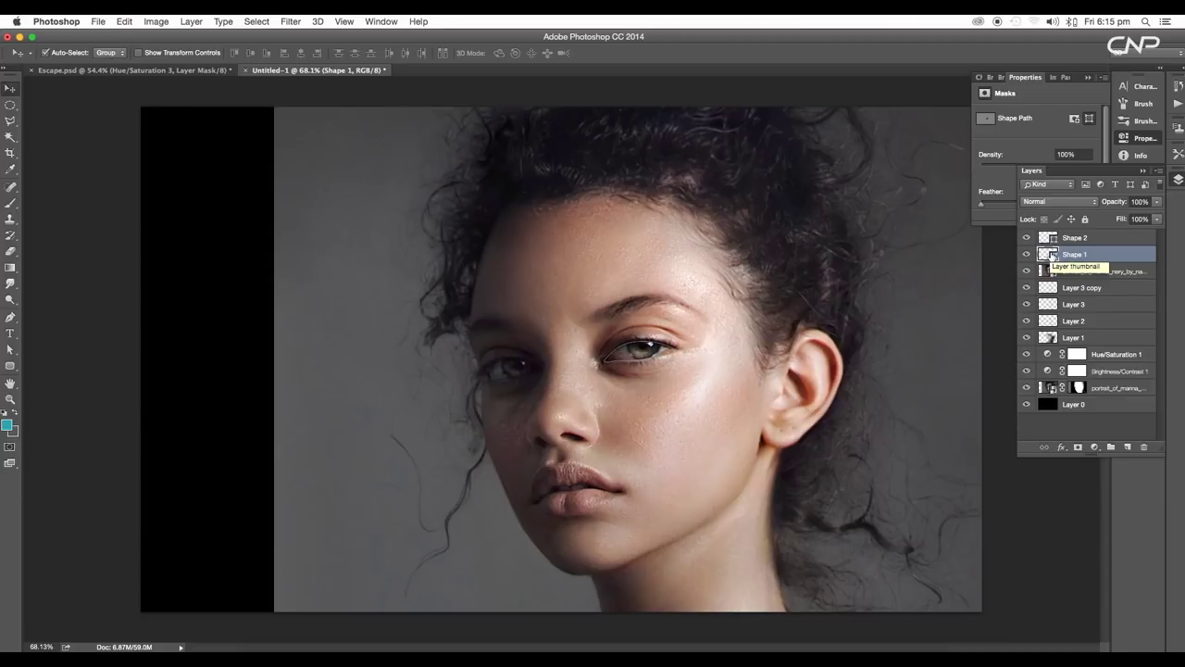
super+click(1052, 257)
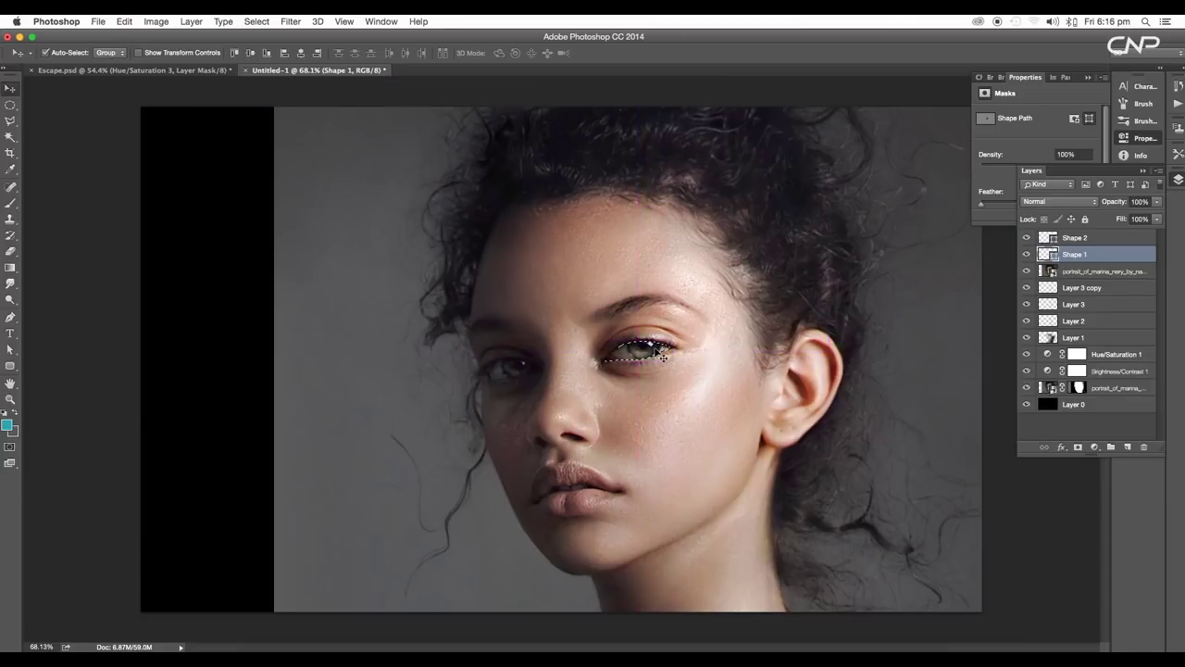
scroll(655, 349, up, 4)
click(1102, 272)
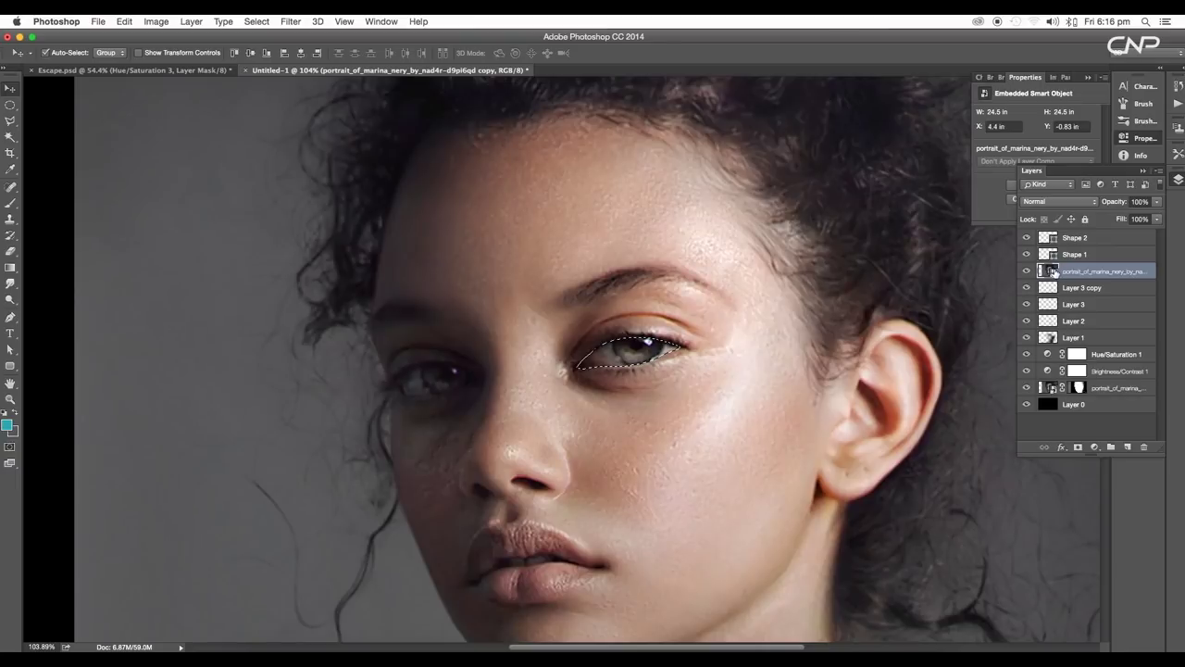
click(1078, 448)
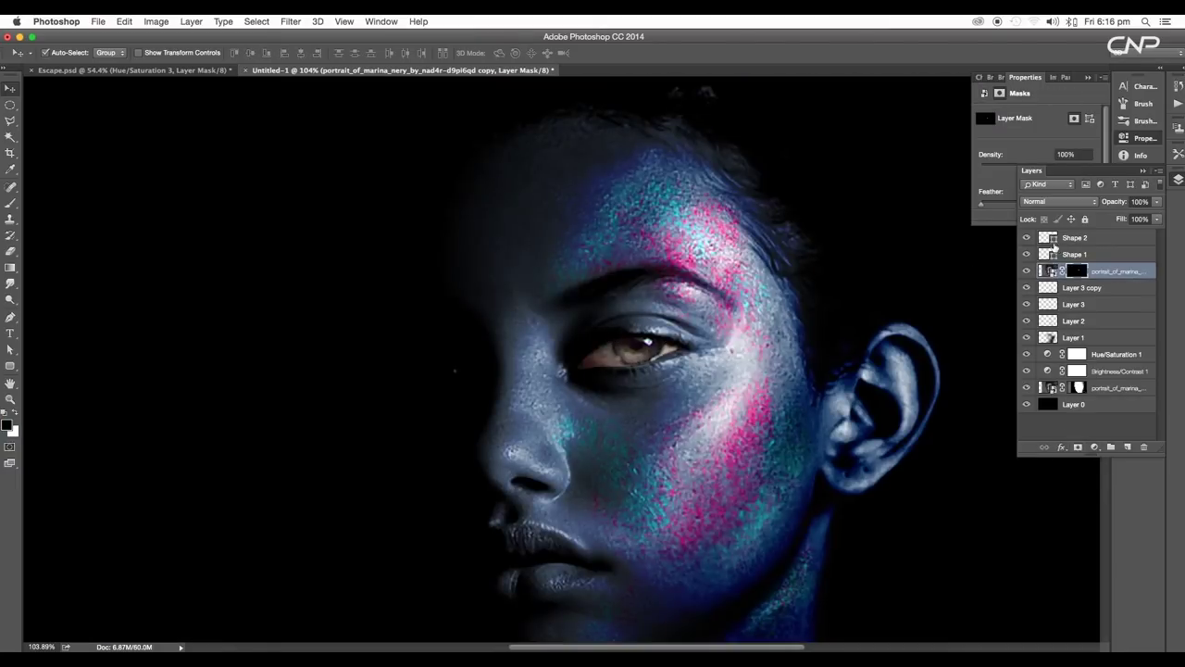
Step: Load the Shape 2 eye outline as a selection, fill it with white on the portrait copy's layer mask, and deselect
super+click(1048, 240)
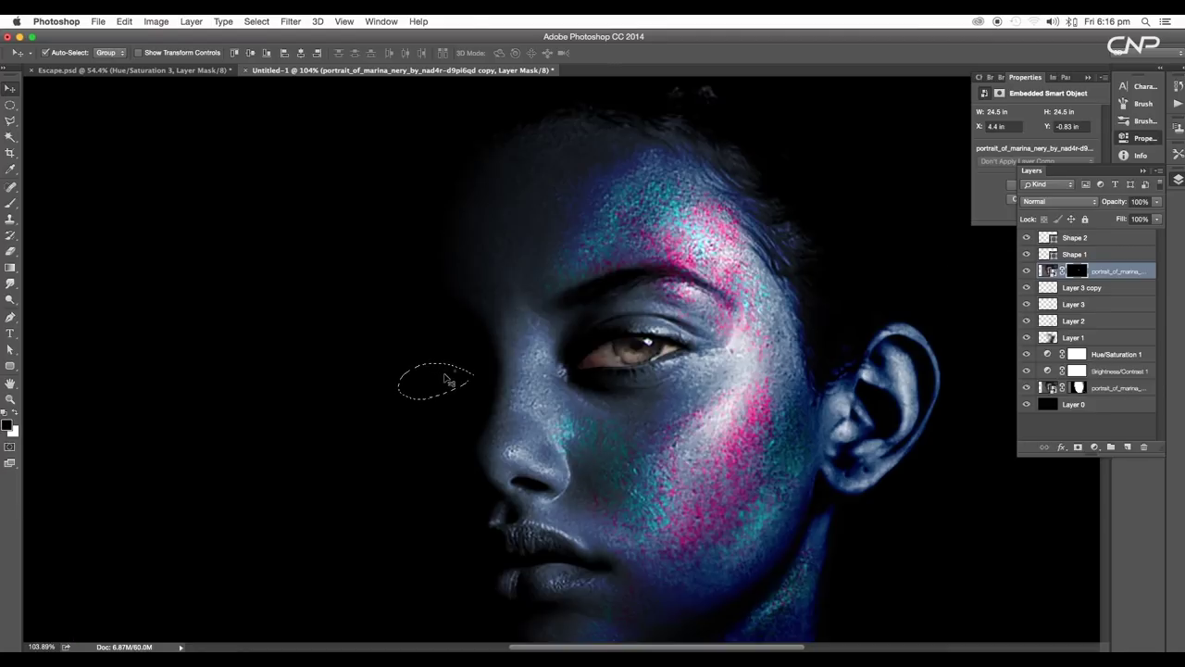
click(1075, 270)
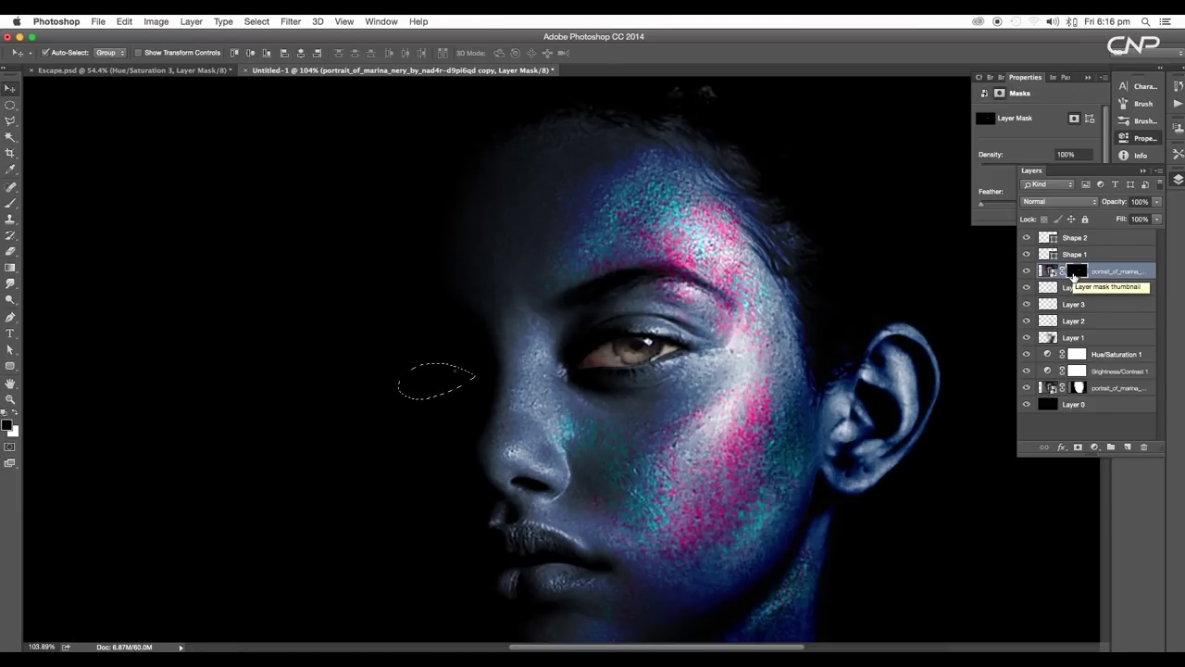
key(BackSpace)
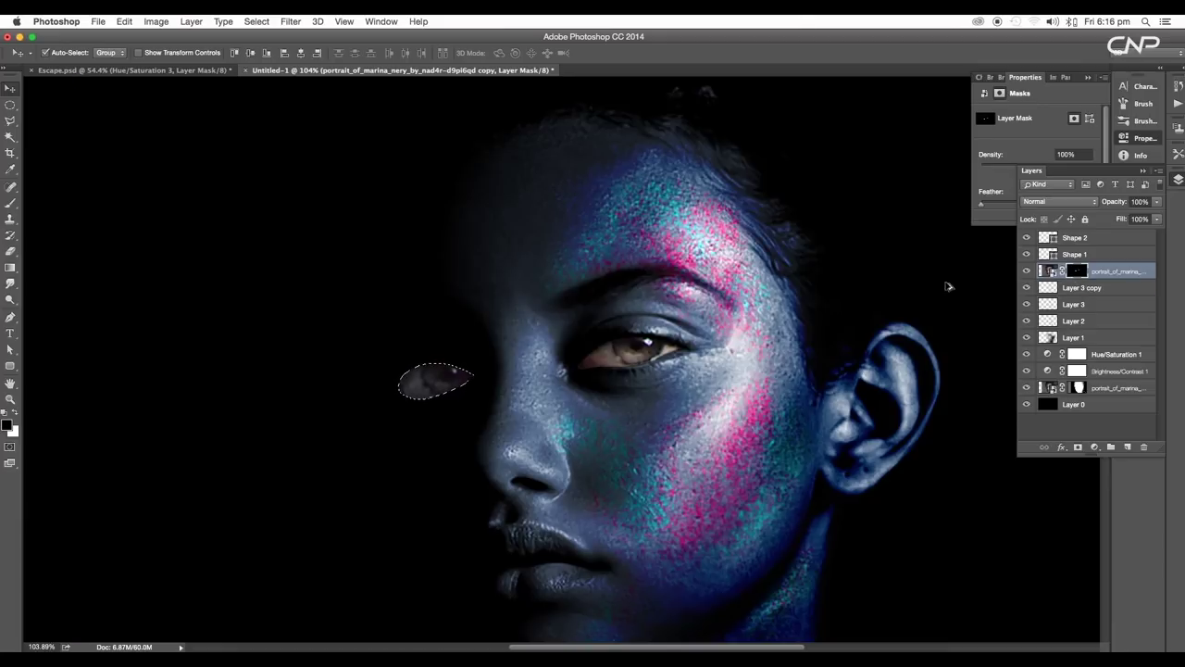
scroll(602, 356, down, 10)
scroll(541, 364, up, 10)
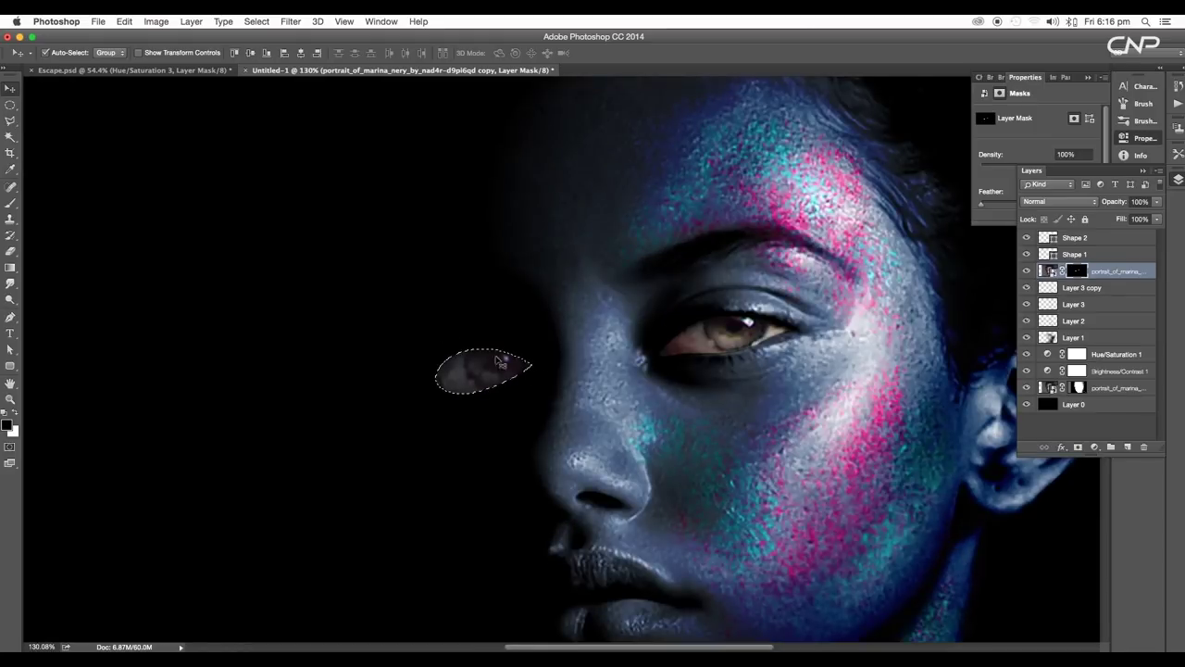
key(super+d)
Step: Feather the portrait copy's eye mask by 1.9 px
scroll(402, 212, down, 5)
scroll(516, 251, up, 5)
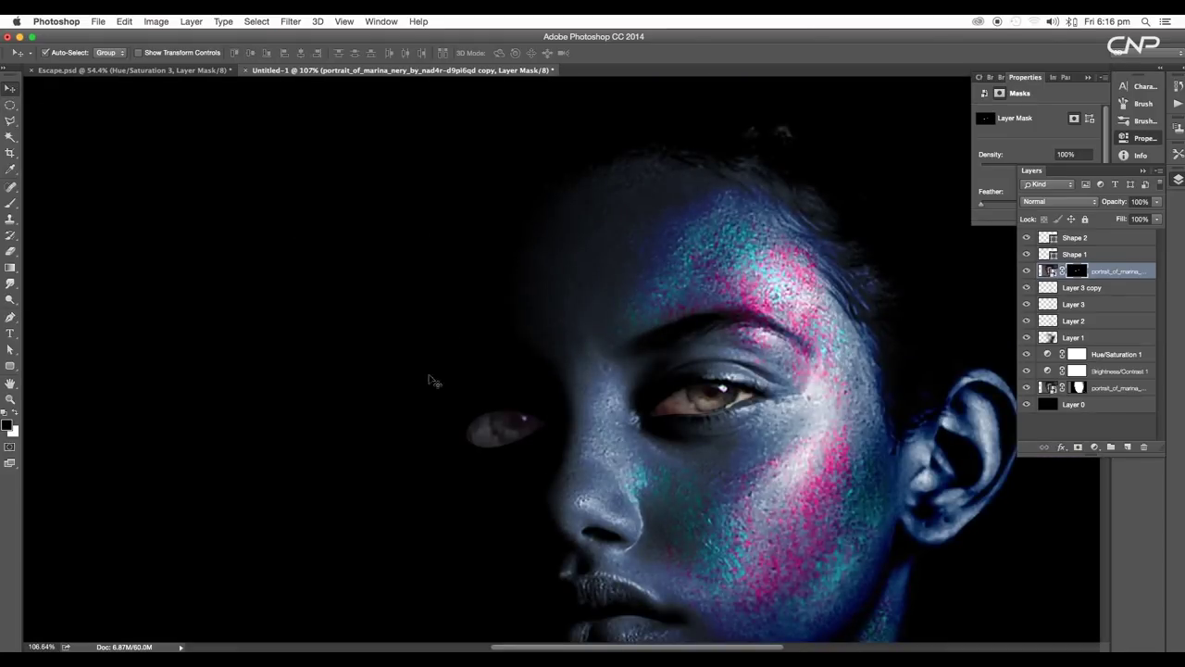
scroll(432, 380, up, 6)
scroll(574, 368, down, 4)
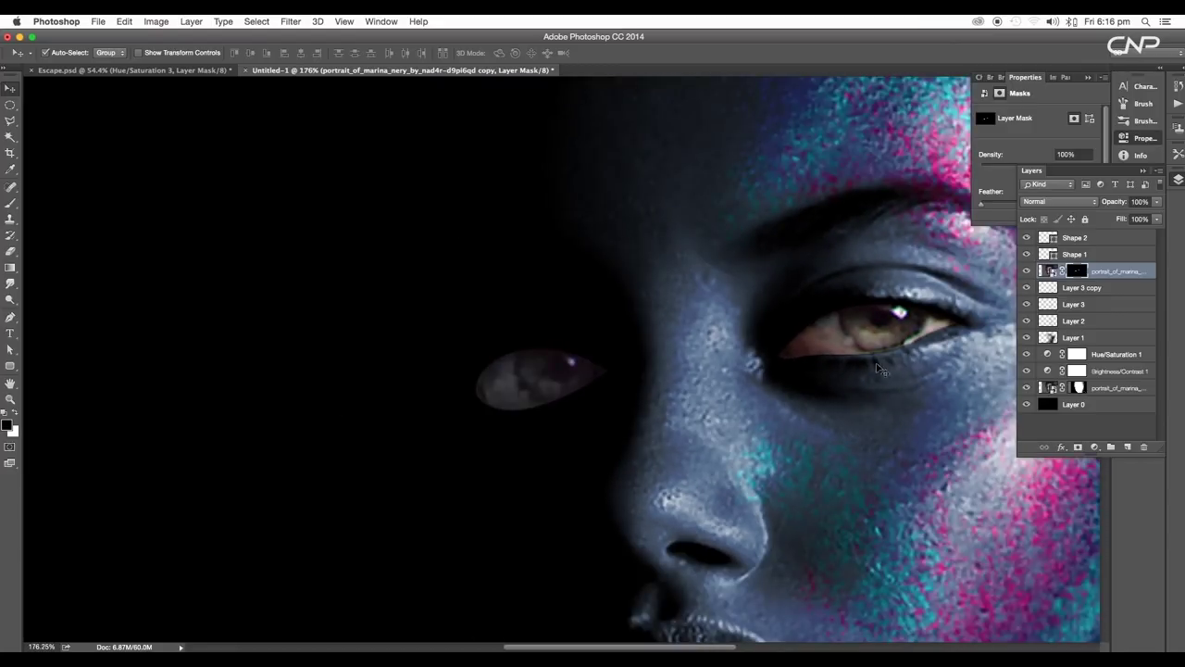
scroll(880, 368, right, 5)
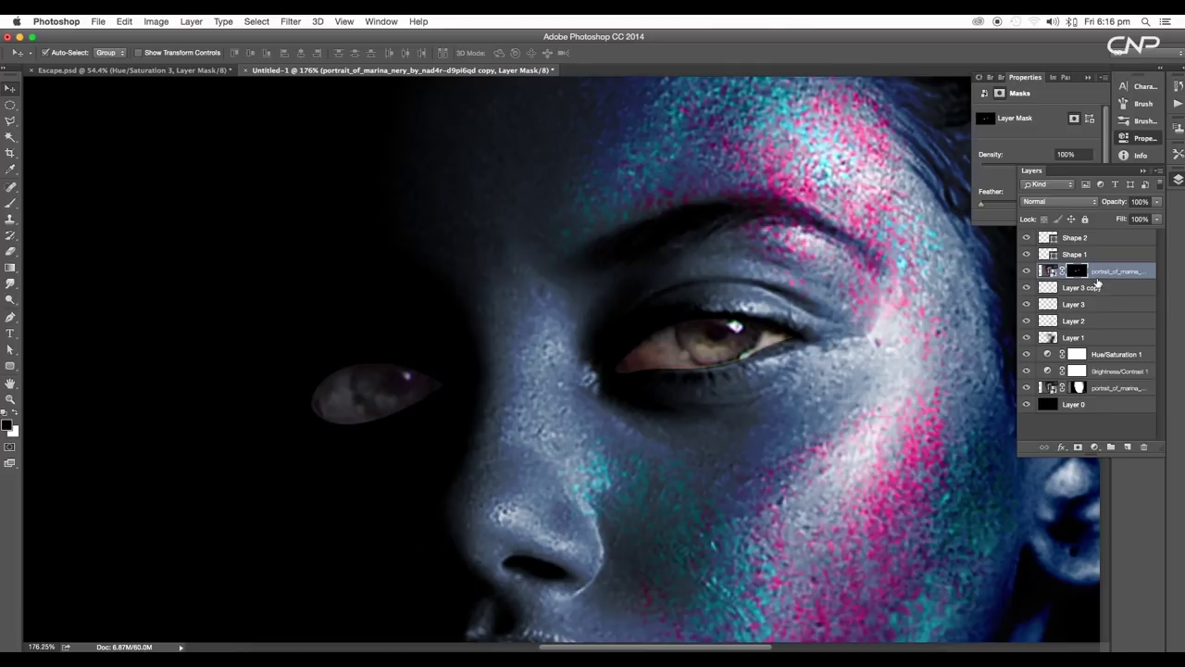
click(1050, 95)
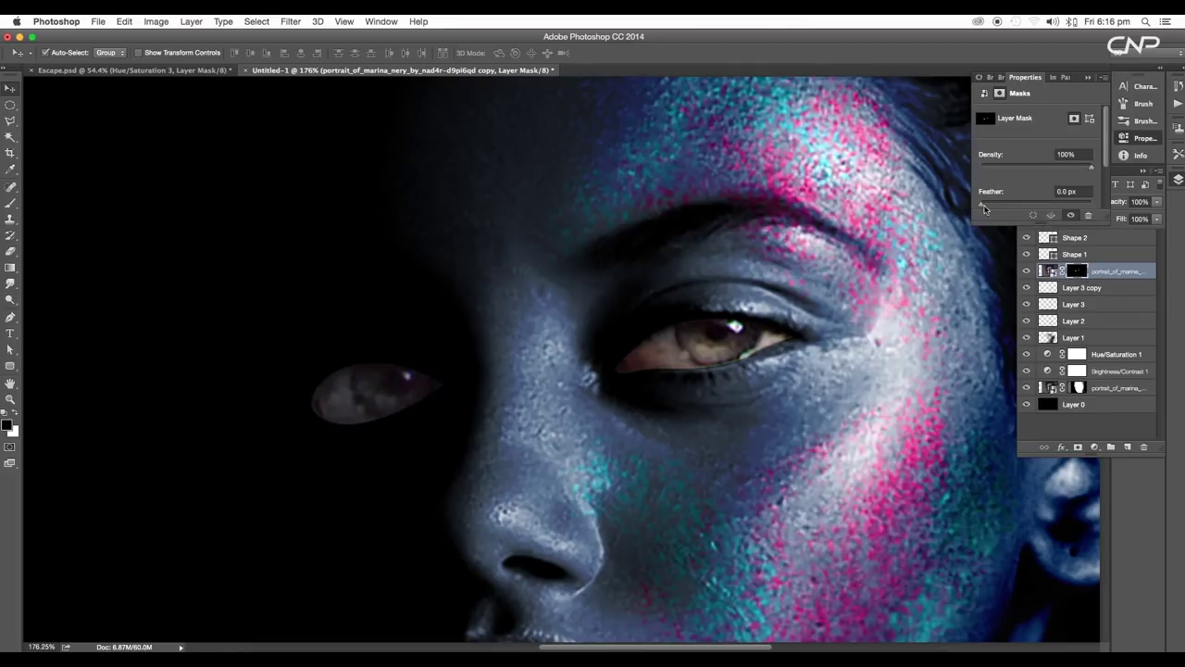
drag(982, 204, 992, 205)
key(super+0)
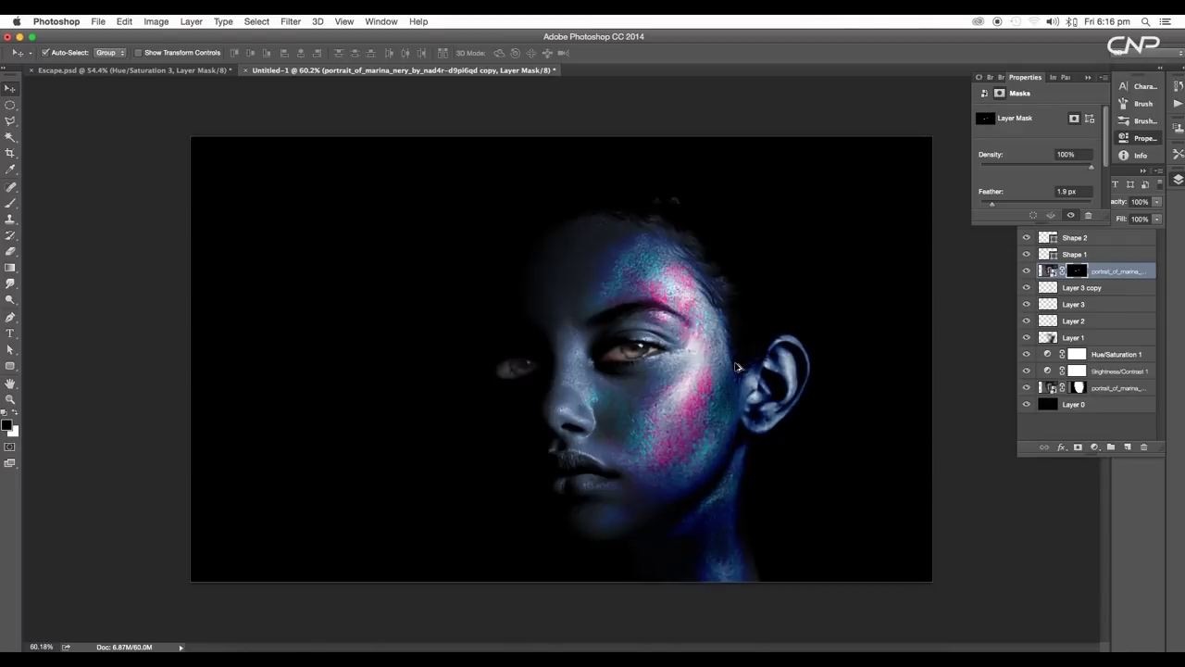
Step: Add a Hue/Saturation adjustment with saturation -100 above the portrait copy and clip it to that layer
scroll(612, 382, up, 3)
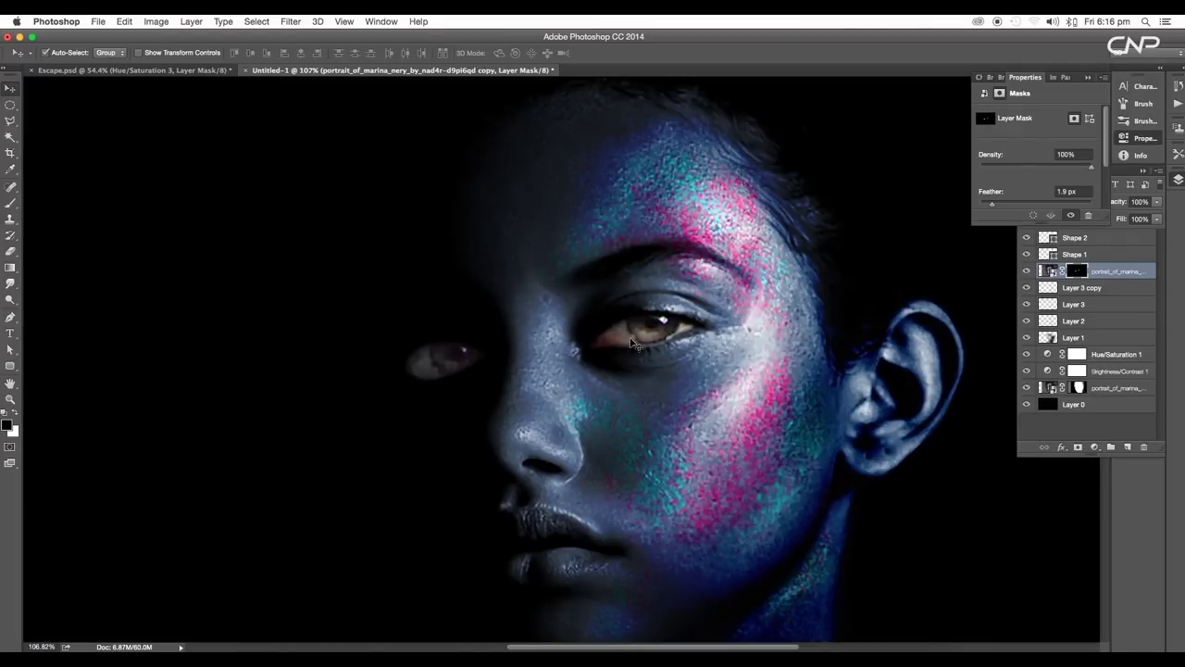
click(1100, 273)
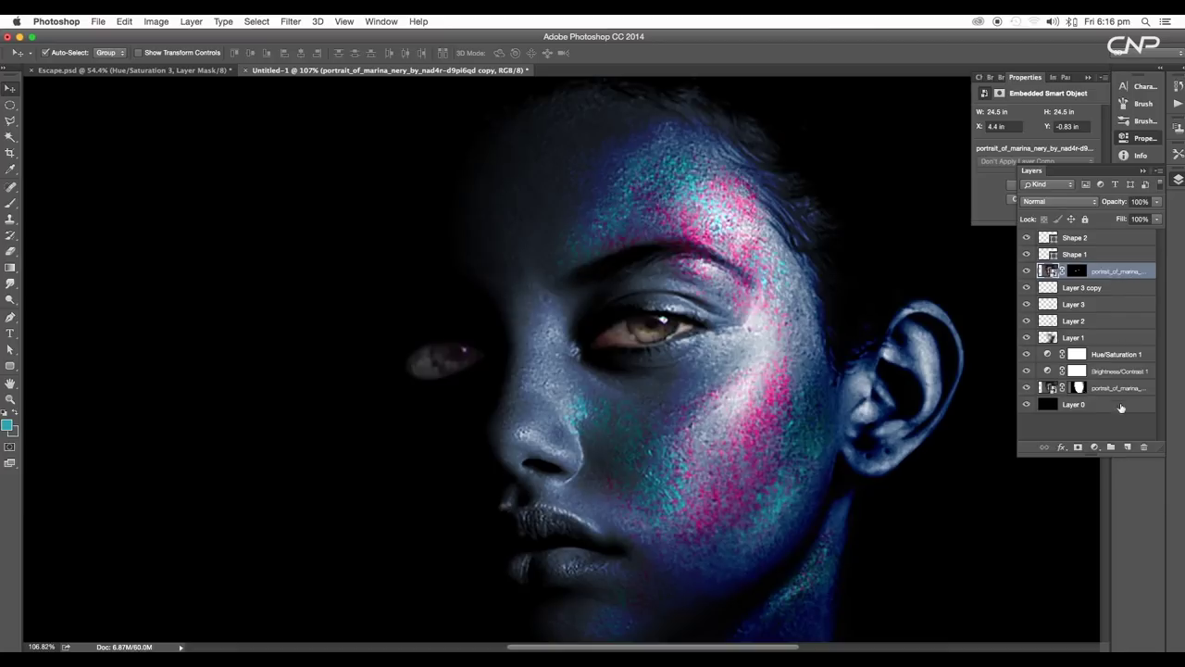
click(1096, 449)
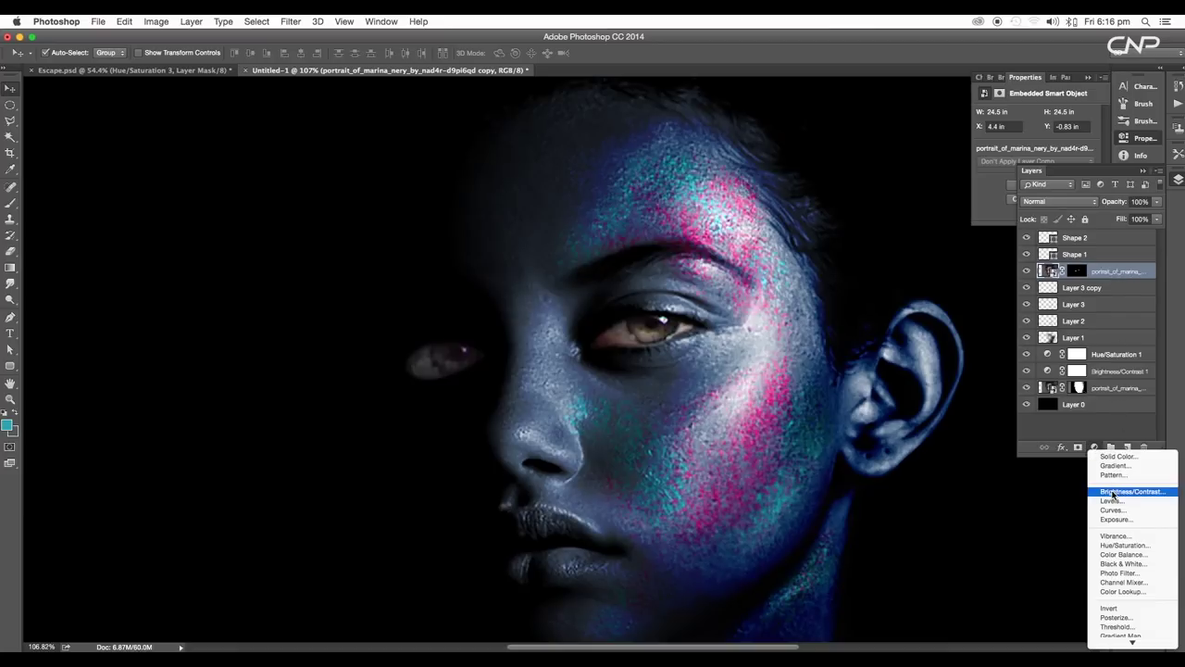
click(1121, 544)
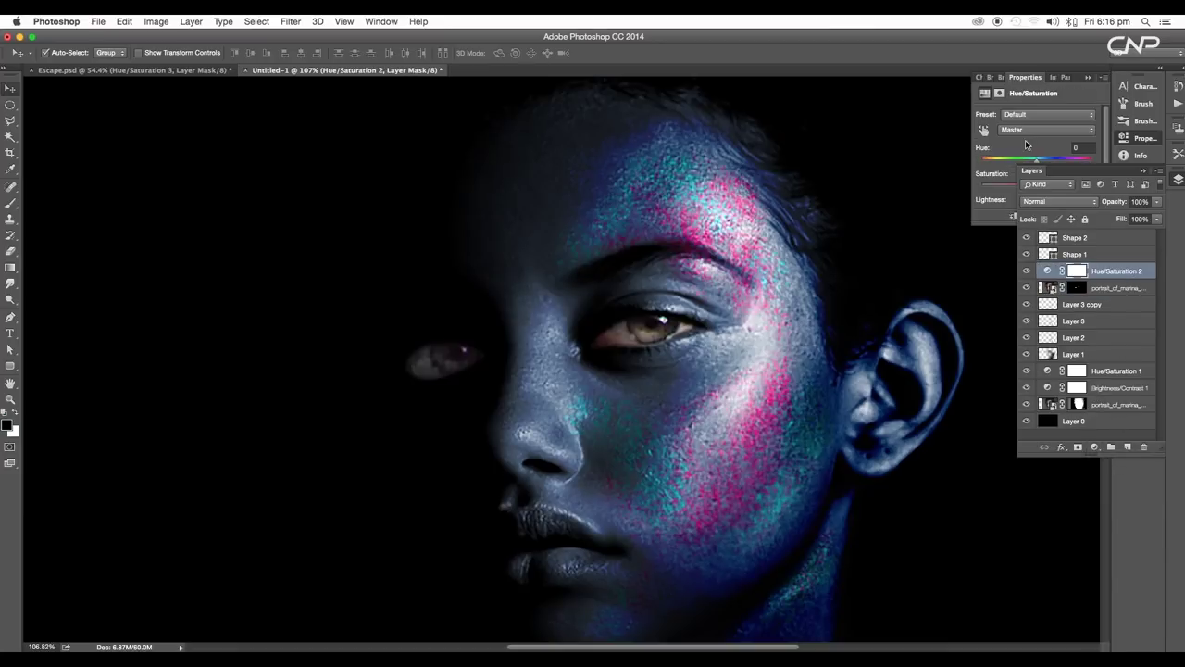
click(1025, 140)
drag(1020, 184, 939, 185)
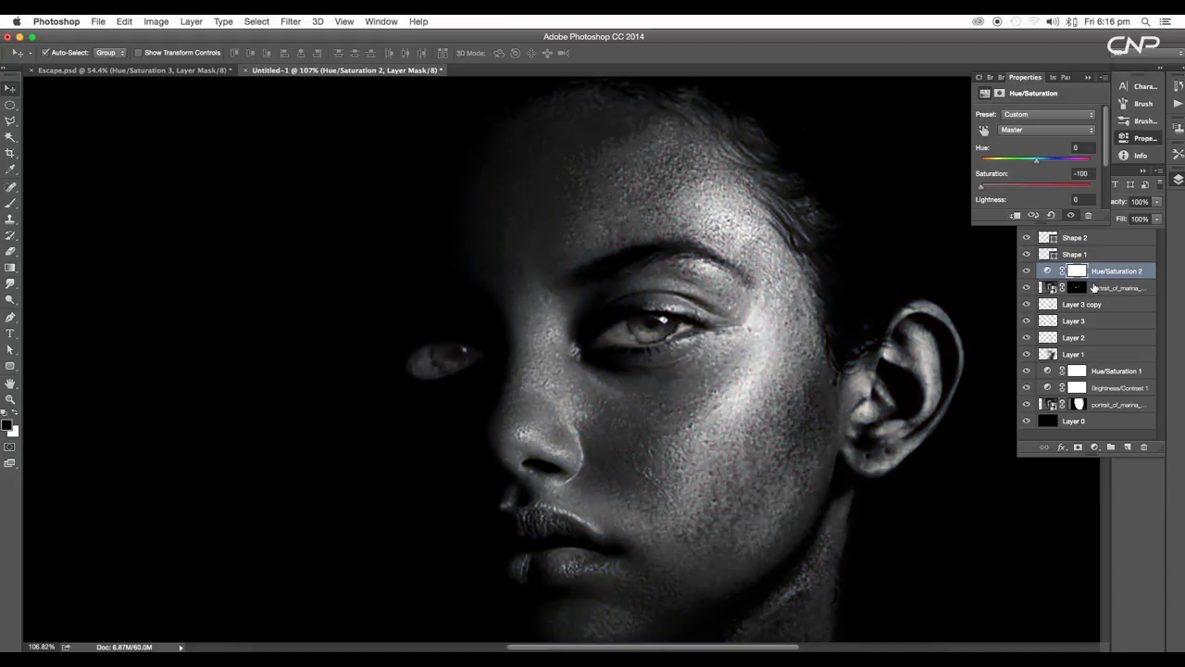
click(1048, 273)
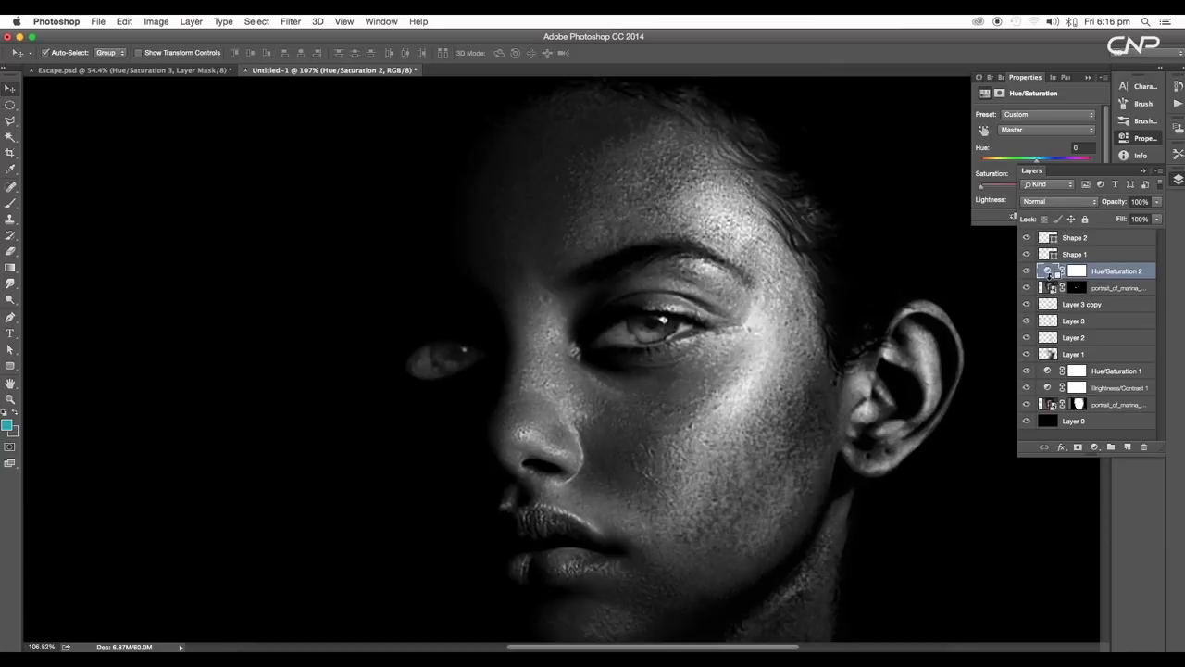
alt+click(1048, 278)
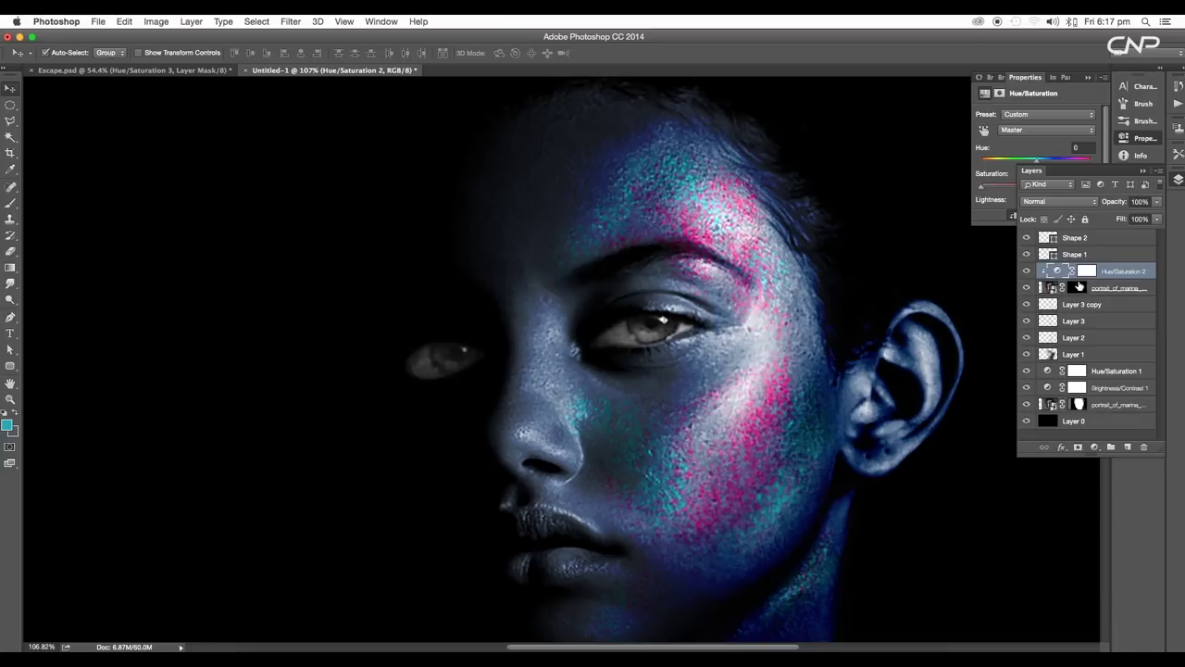
Step: Add a clipped Brightness/Contrast adjustment for the eyes with Use Legacy on, brightness 18 and contrast 21
click(1094, 446)
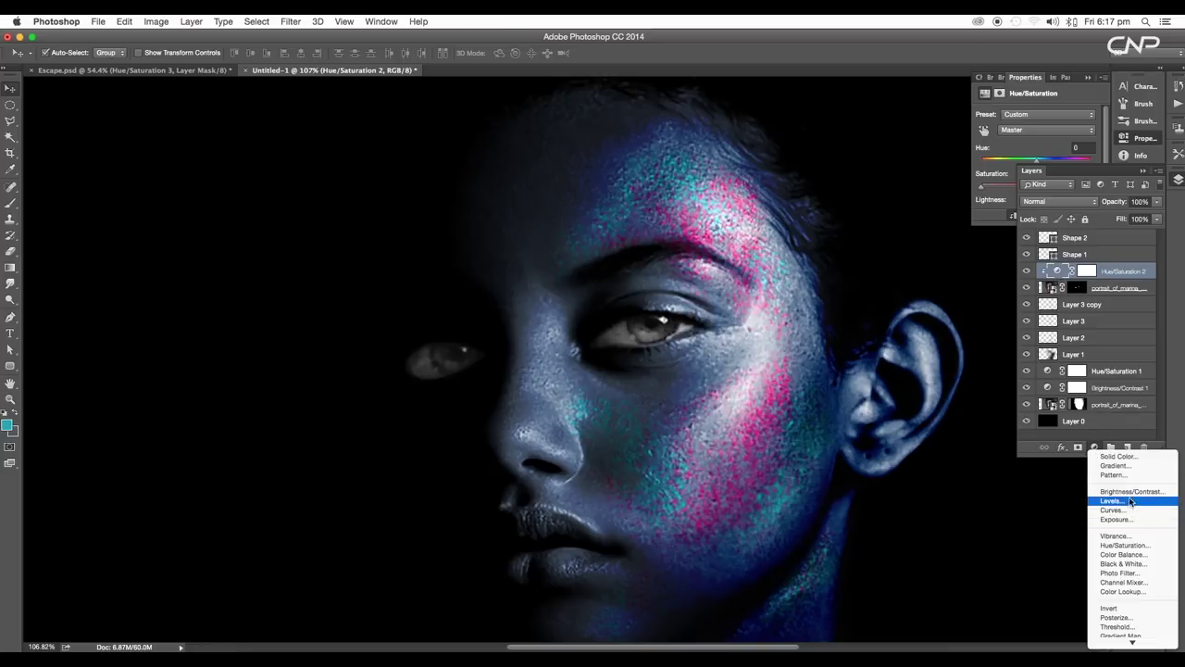
click(1129, 494)
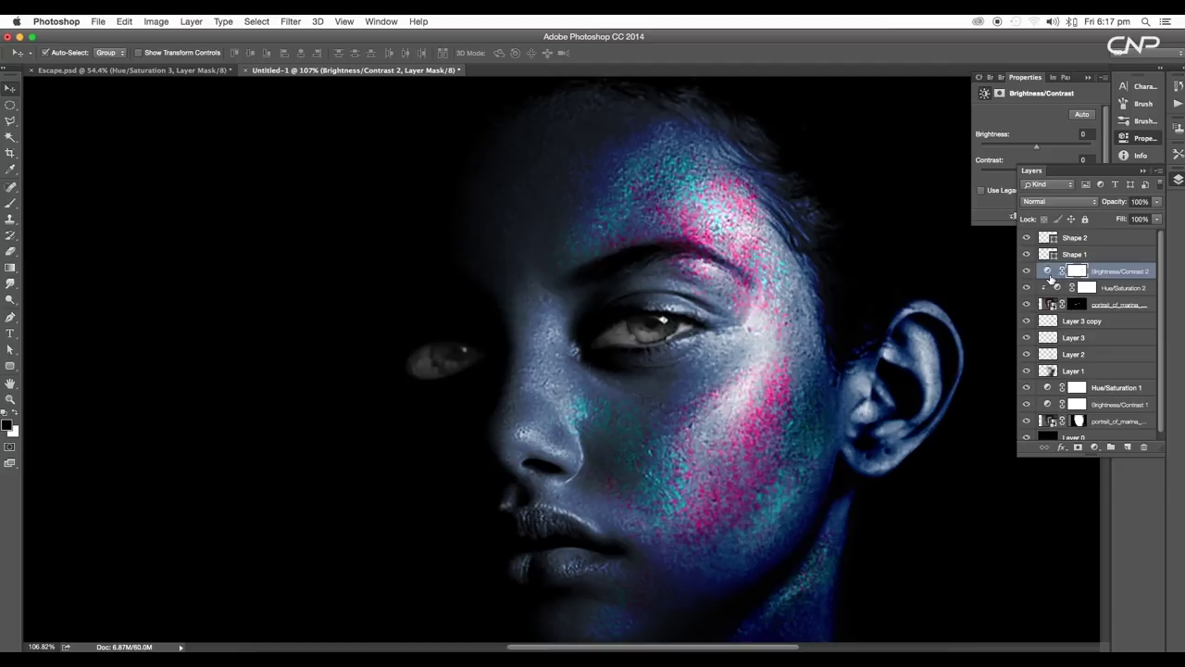
alt+click(1049, 275)
click(994, 191)
drag(1038, 174, 1047, 148)
scroll(741, 358, down, 3)
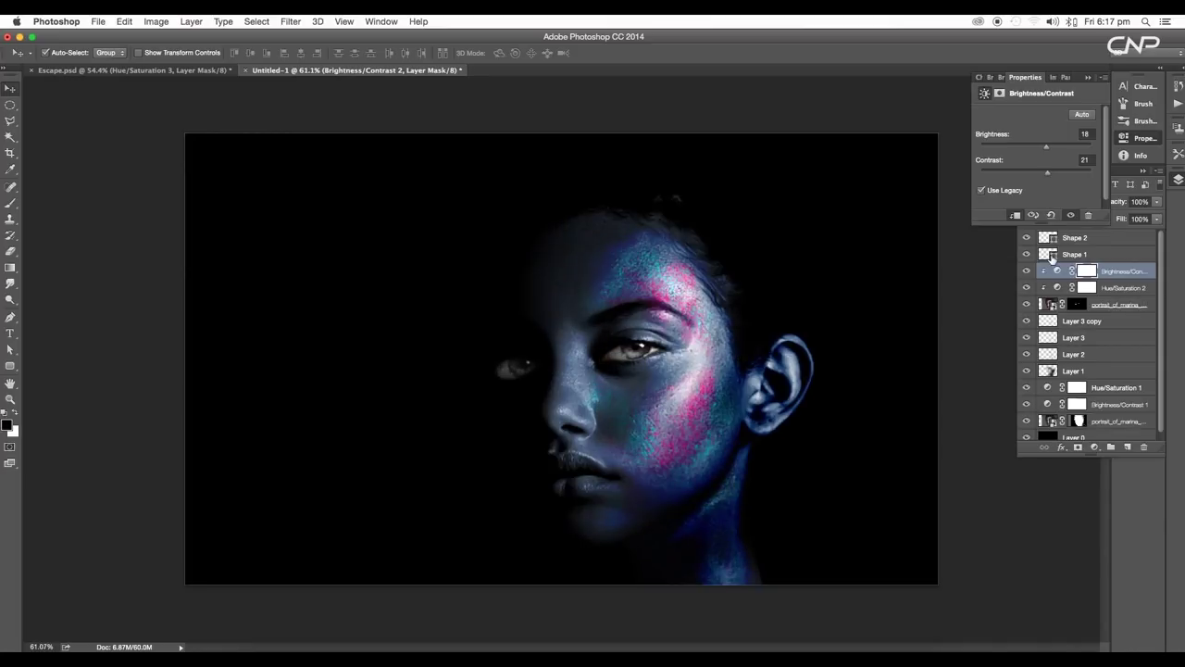
Step: Compare the eyes with and without the clipped Brightness/Contrast adjustment by toggling its visibility
click(1031, 273)
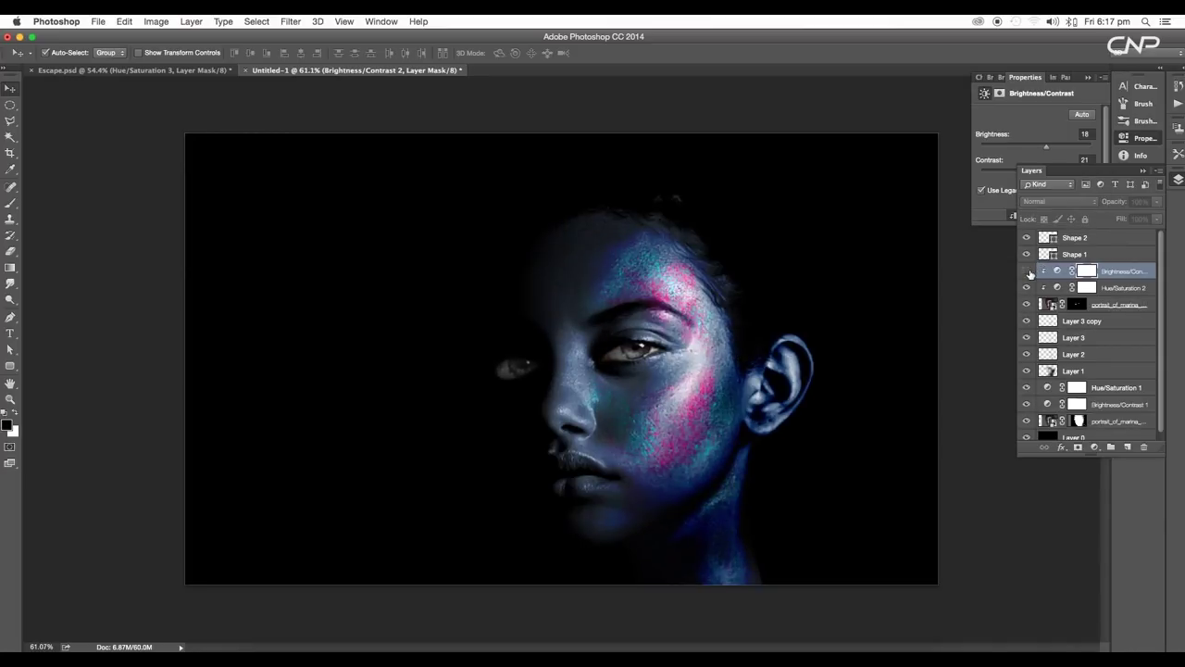
scroll(628, 384, up, 3)
scroll(628, 340, down, 3)
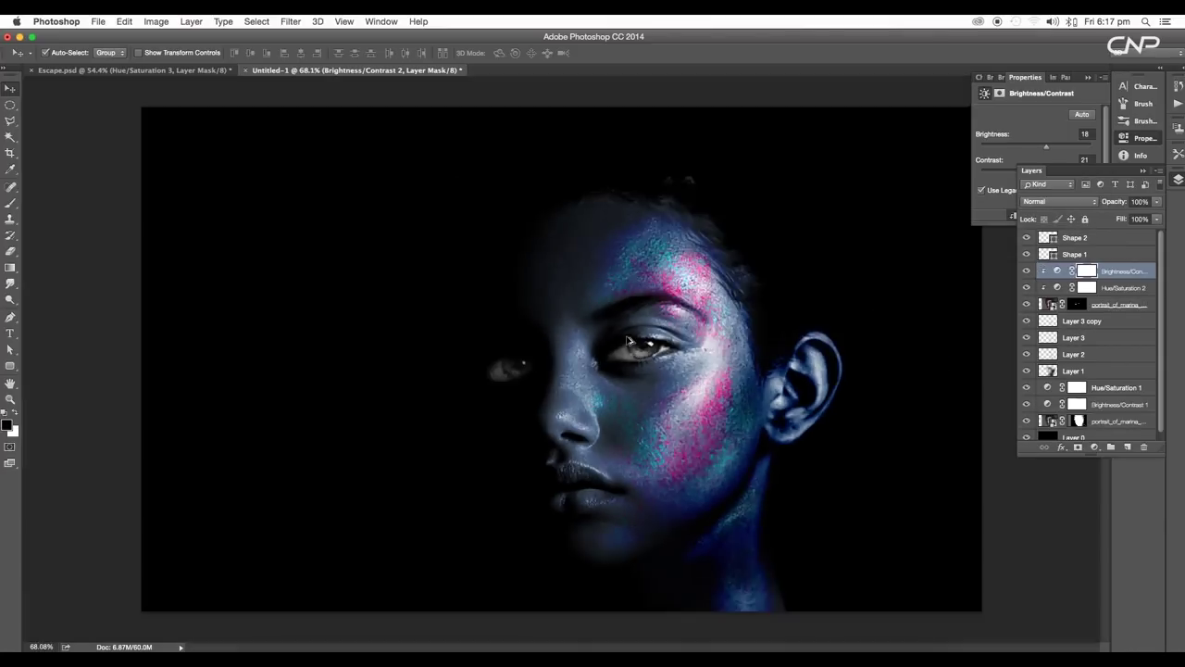
scroll(628, 341, up, 3)
drag(643, 384, 675, 364)
scroll(680, 369, down, 3)
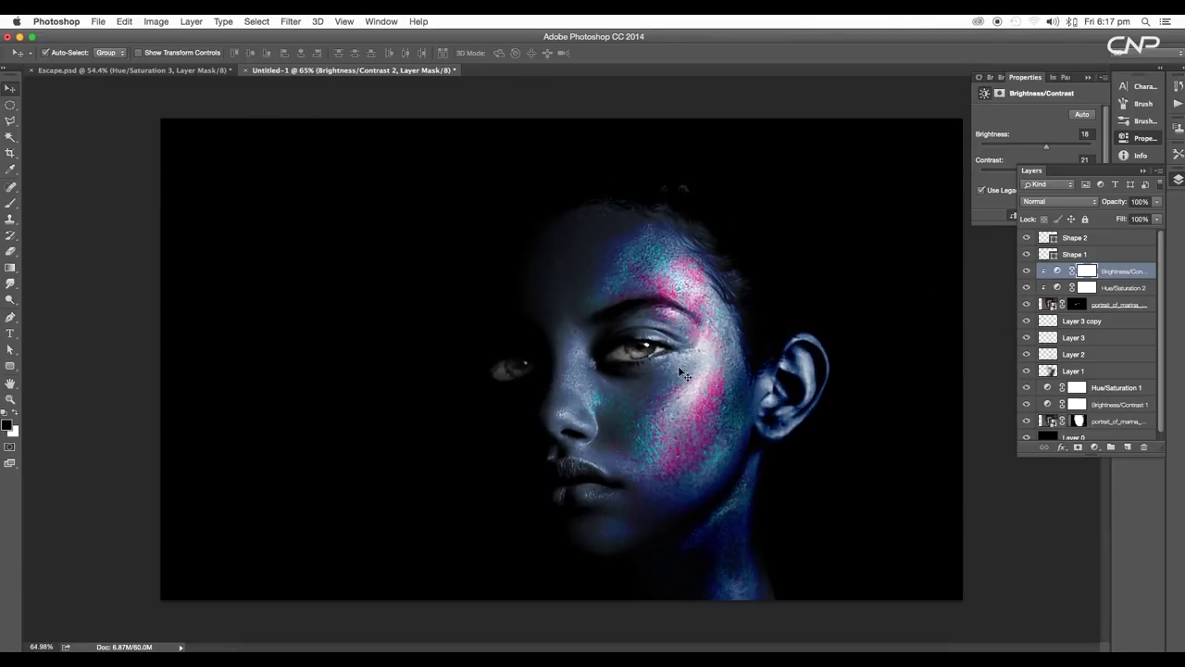
Step: Switch to Escape.psd and show its ESCAPE, POSTER DESIGN and PHOTOSHOP text layers to examine the reference layout
click(198, 71)
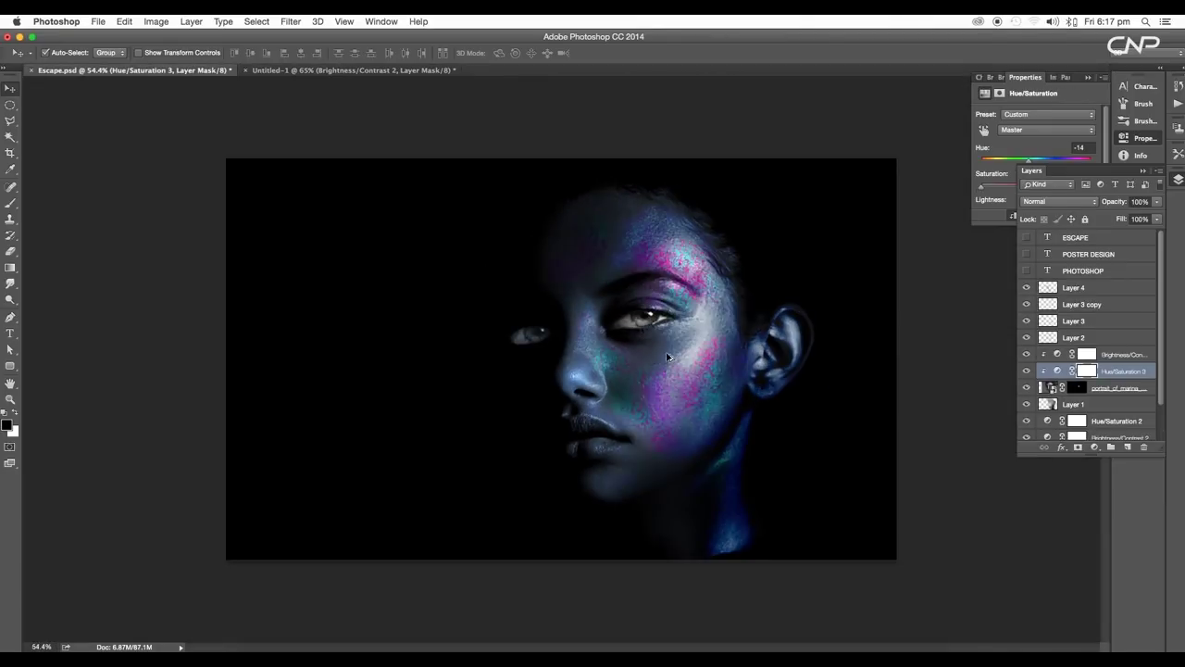
scroll(666, 356, up, 3)
scroll(866, 336, down, 4)
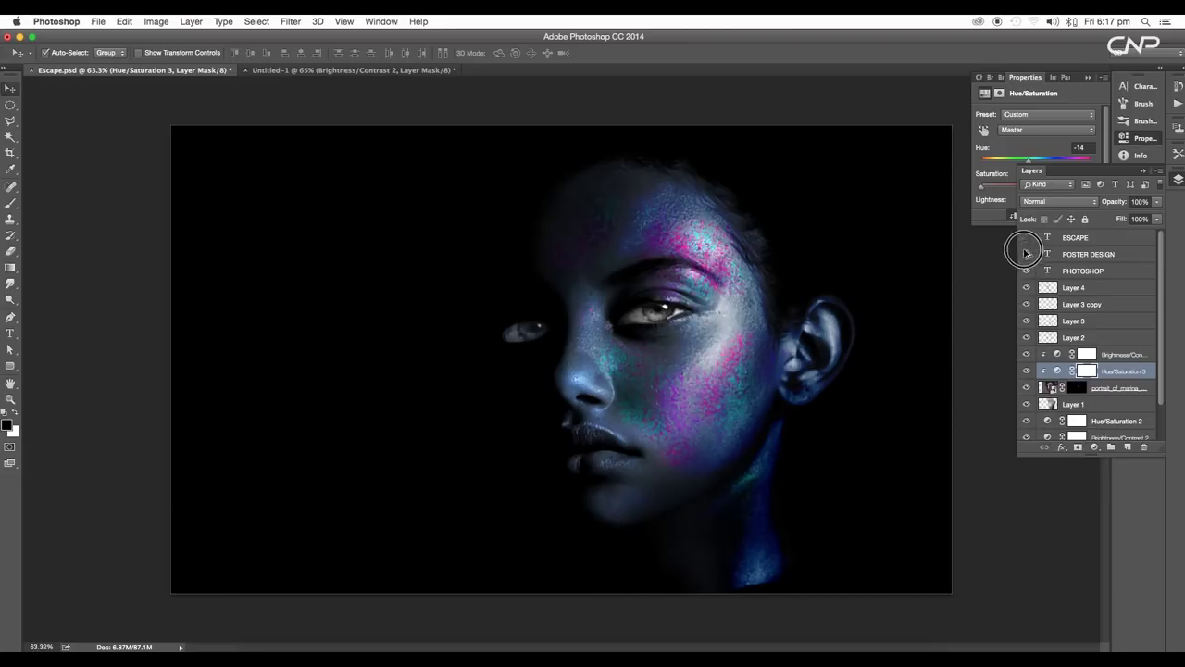
drag(1026, 237, 1026, 271)
scroll(678, 402, up, 2)
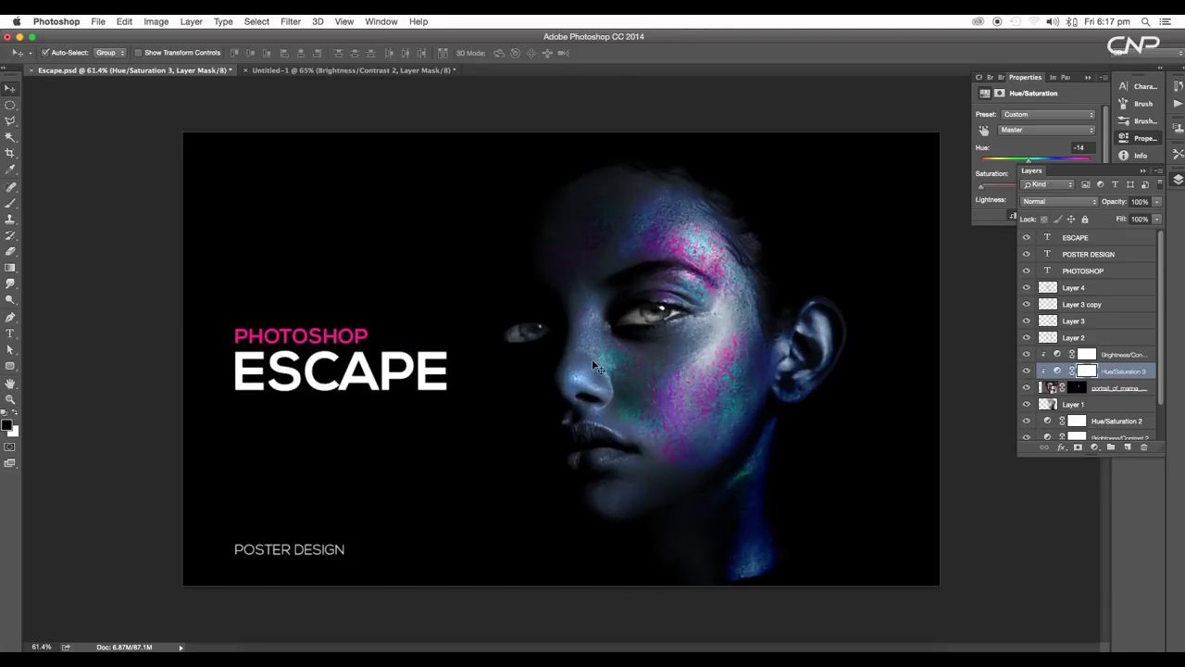
Step: Return to Untitled-1, select the portrait, spatter and eye shape layers without the black Layer 0, and shift the face slightly to the right
click(417, 70)
scroll(673, 408, down, 2)
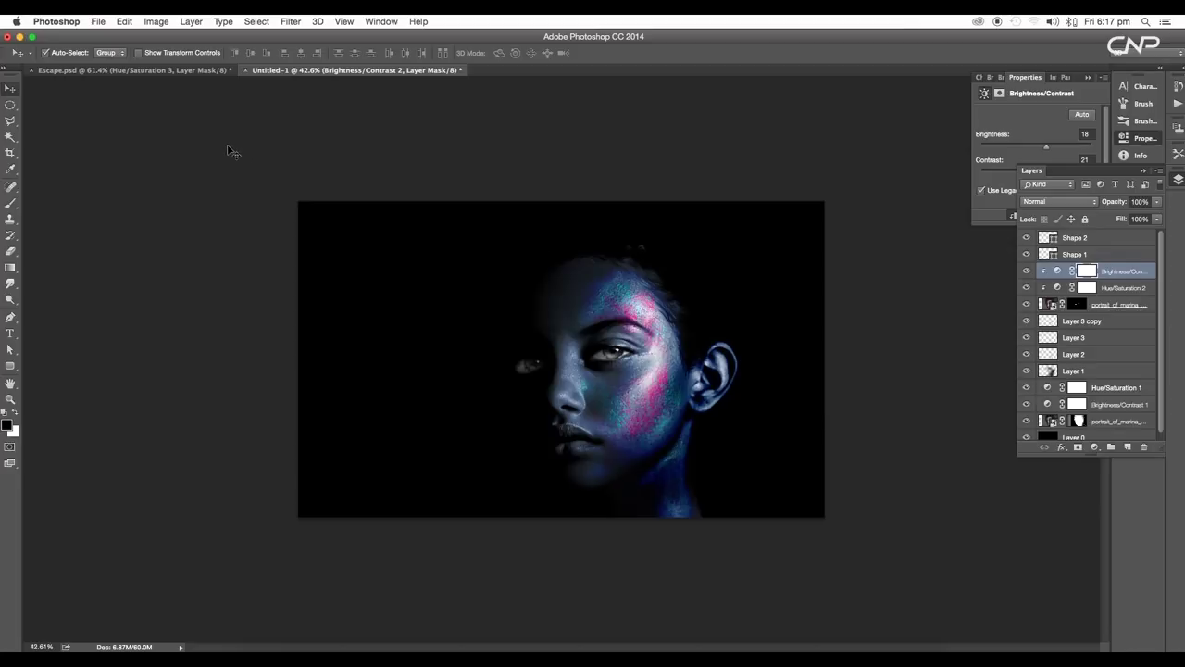
key(super+alt+a)
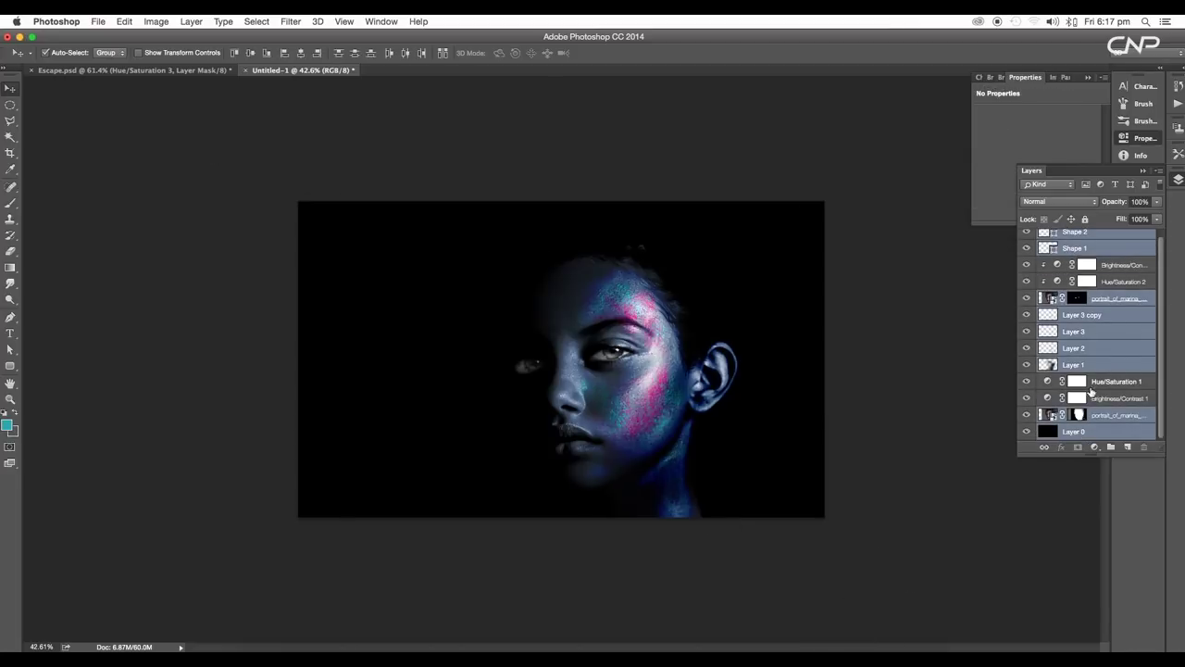
drag(1117, 436, 1102, 399)
super+click(1114, 435)
drag(658, 381, 686, 394)
key(super+z)
Step: Scale the selected portrait layers proportionally to about 105.67% and reposition them in the right half of the canvas
key(super+t)
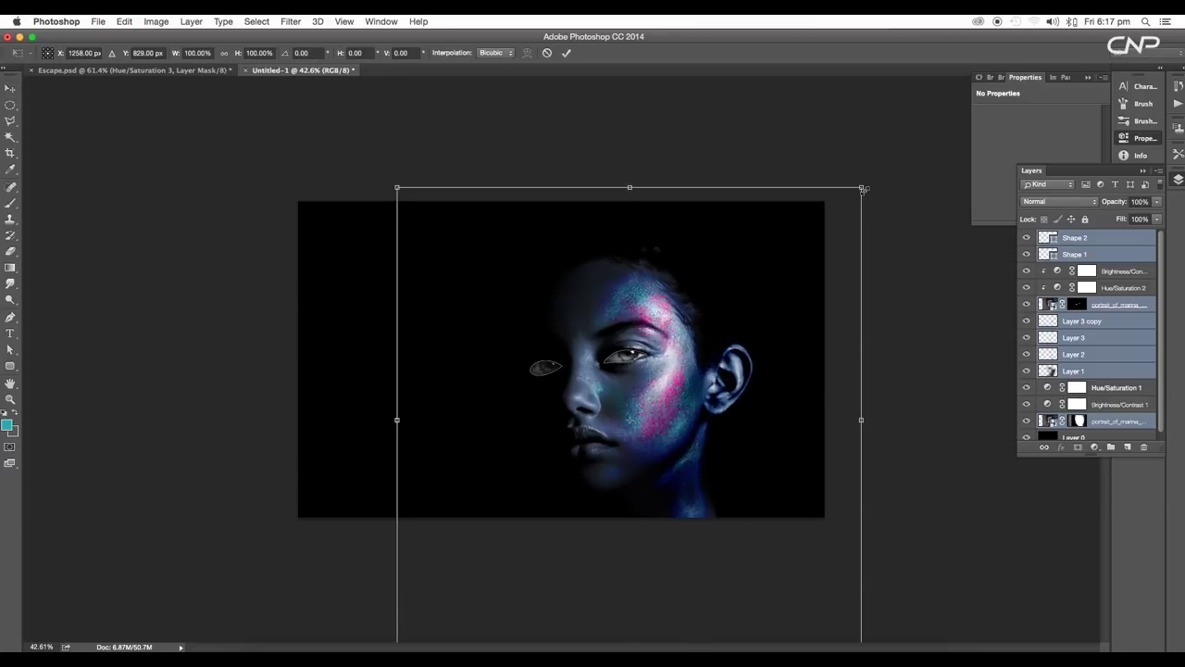
drag(862, 188, 889, 164)
drag(672, 383, 664, 395)
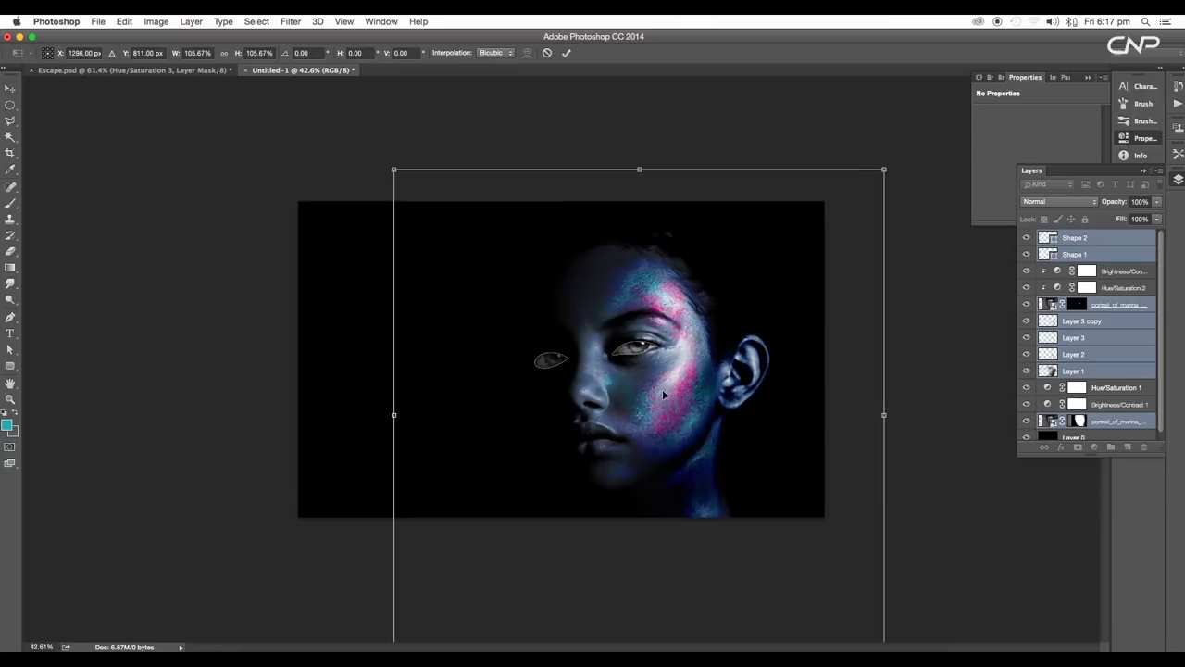
key(Return)
scroll(676, 407, down, 5)
scroll(677, 407, up, 7)
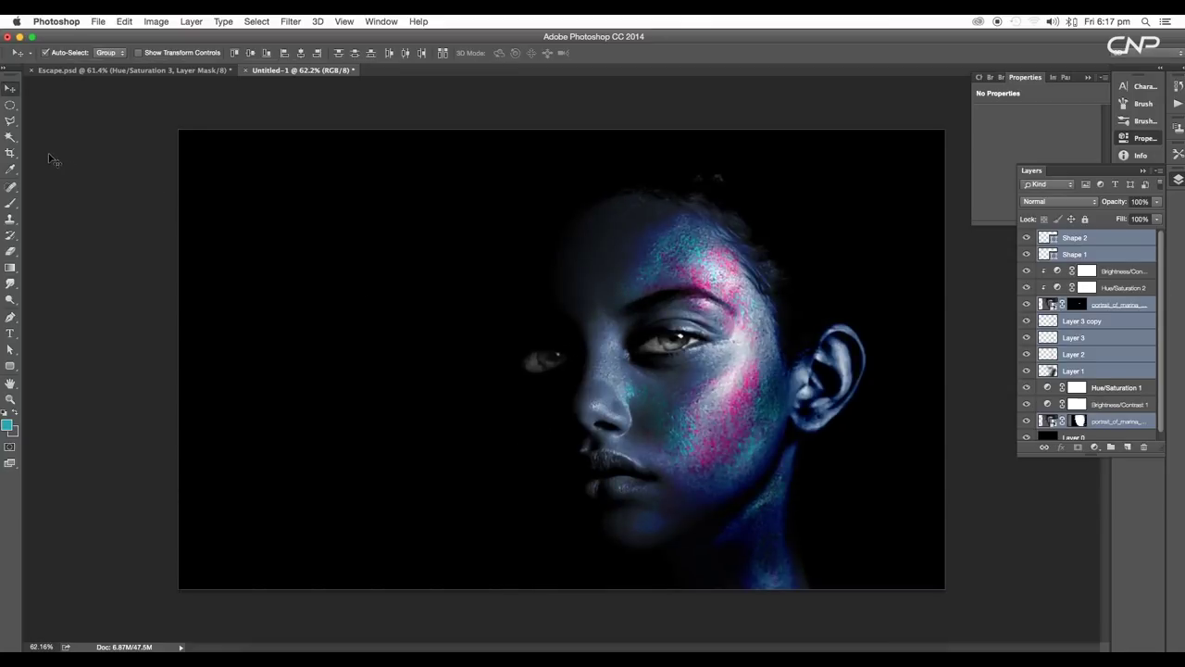
Step: Add the text "PHTOSHOP TUTORIAL" in Nexa Light on the black area beside the face
click(11, 333)
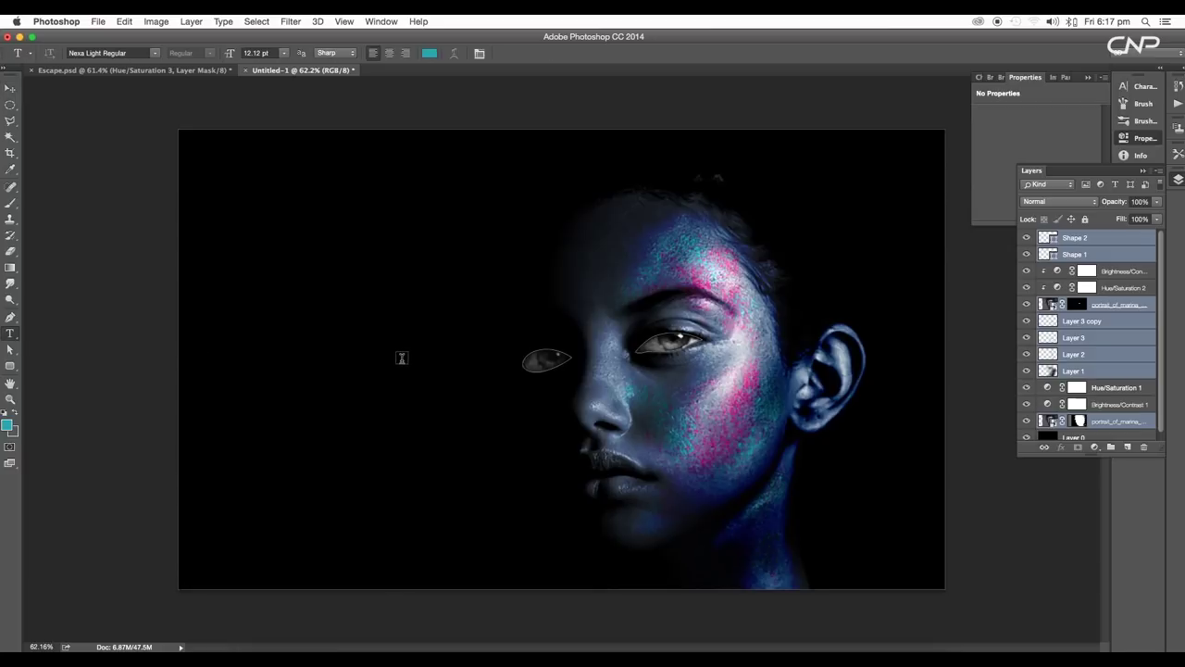
click(270, 346)
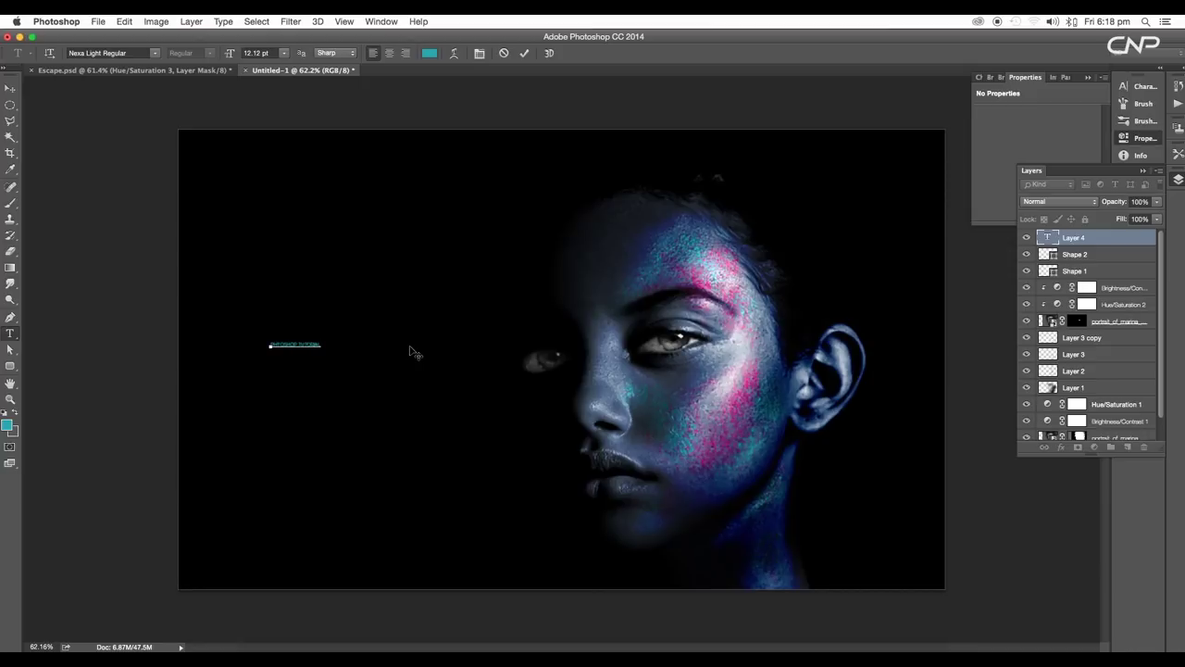
click(10, 88)
Step: Enlarge the PHTOSHOP TUTORIAL text to about 37.32 pt and place it beside the shadowed eye
key(super+t)
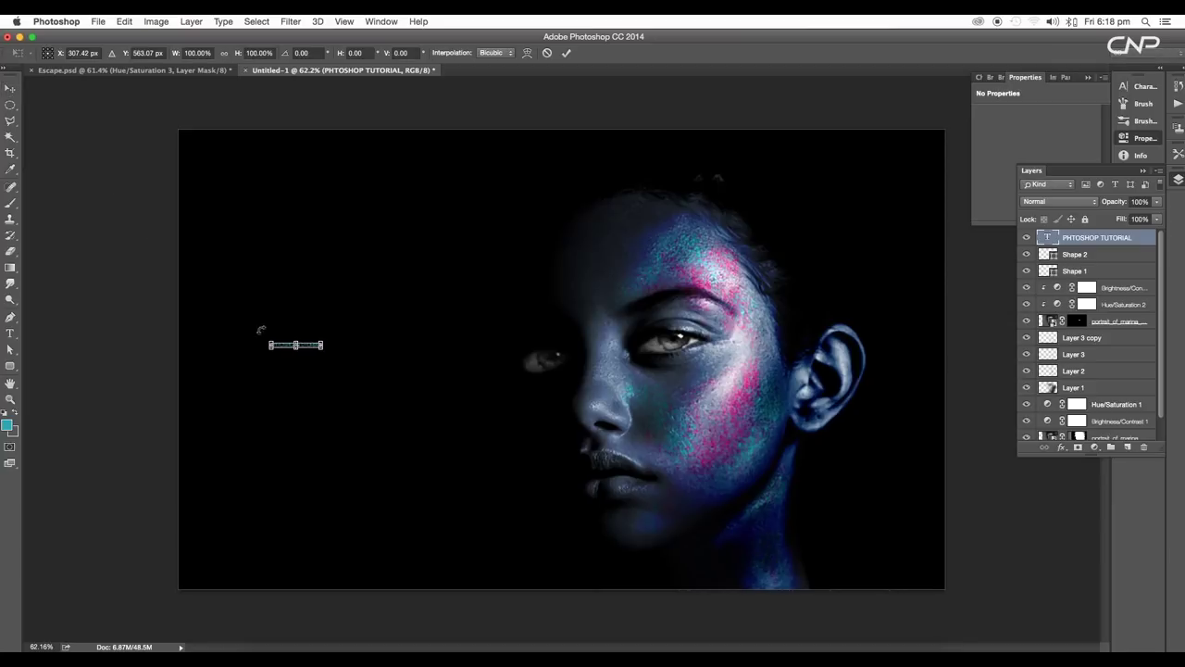
drag(321, 340, 362, 368)
key(Return)
click(377, 340)
Step: Recolour the PHTOSHOP TUTORIAL text pink (#ff007e) and change its font to Nexa Bold
key(t)
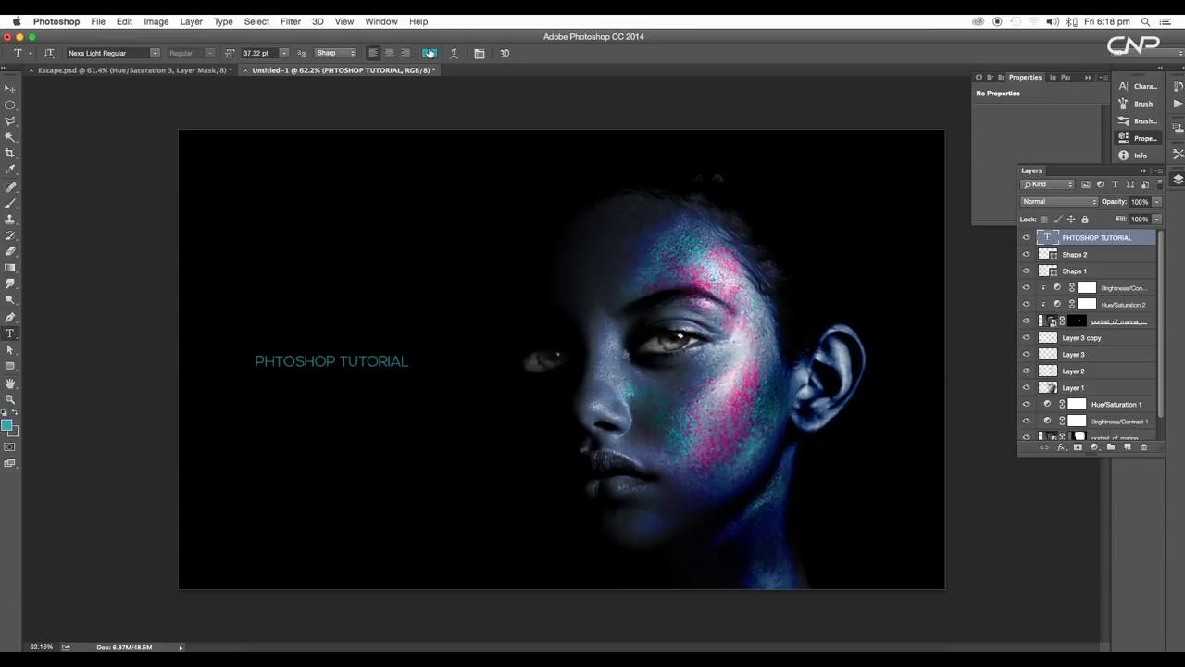
click(429, 53)
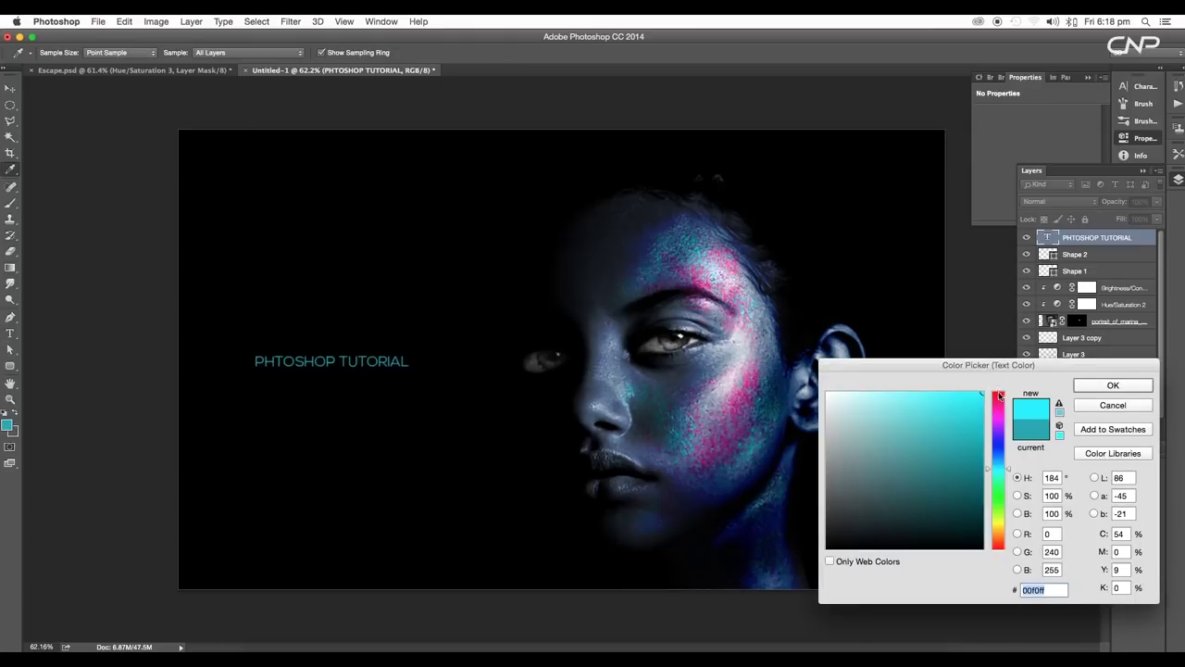
drag(996, 394, 1002, 408)
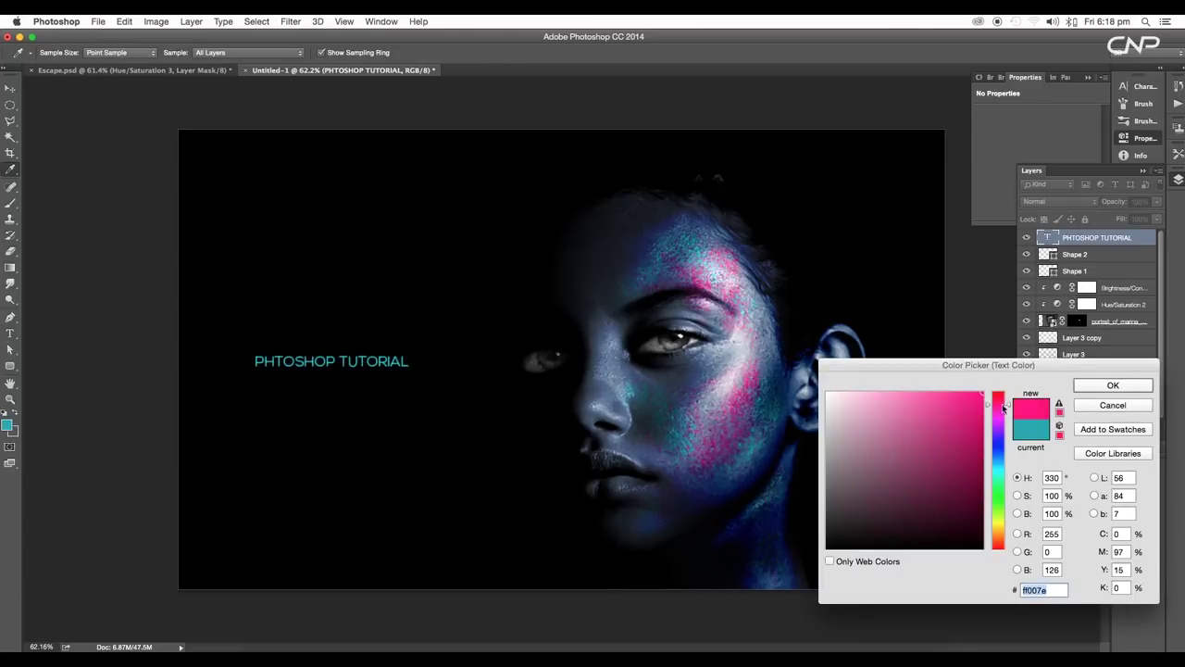
click(1111, 386)
click(94, 54)
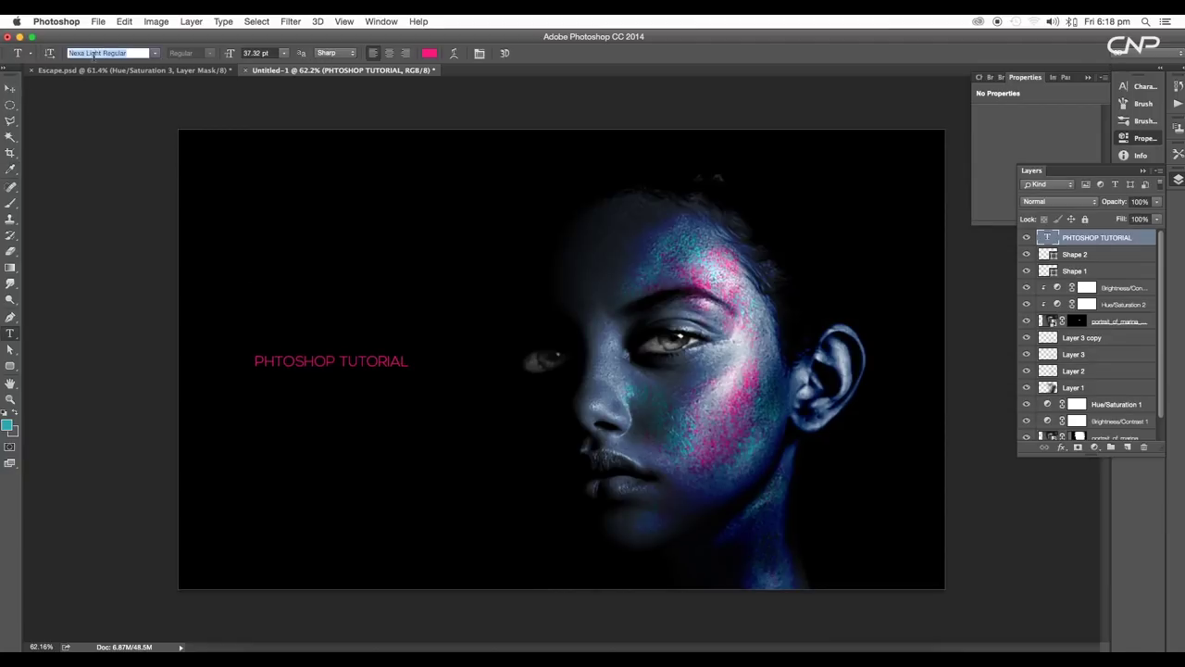
text(nexa)
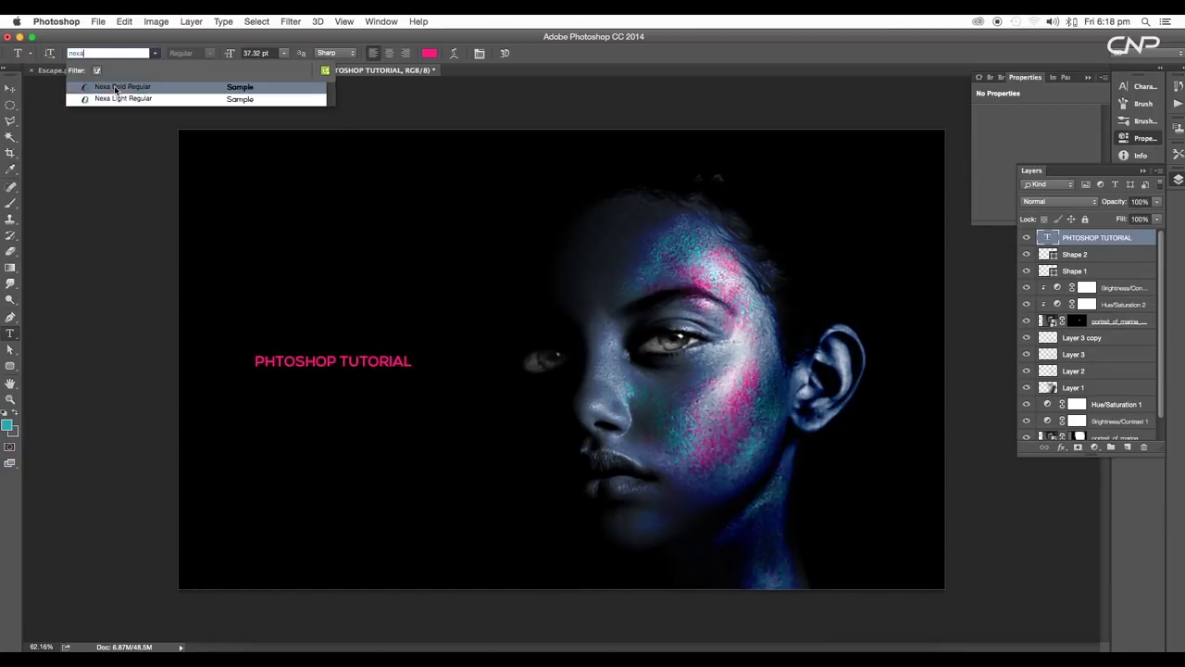
click(115, 88)
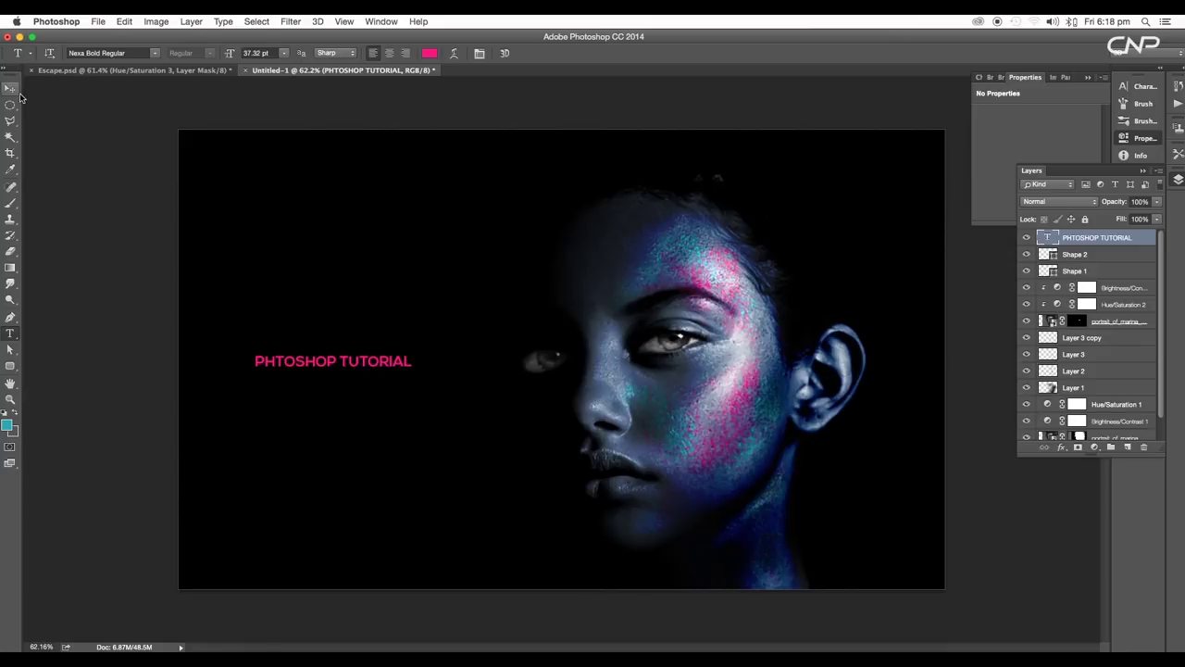
Step: Duplicate the PHTOSHOP TUTORIAL text just beneath the original and change the copy's wording to ESCAPE
click(10, 88)
mouse_move(369, 364)
mouse_down()
mouse_move(362, 355)
mouse_move(360, 375)
mouse_up()
key(t)
click(356, 375)
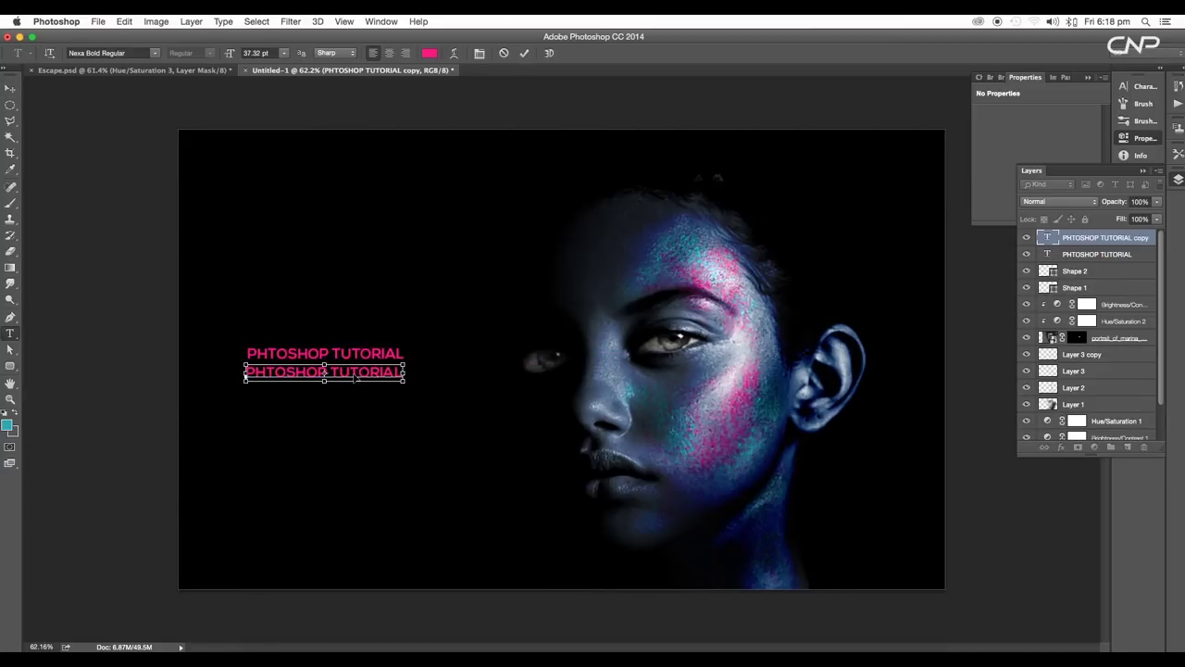
key(super+a)
text(ESCAP)
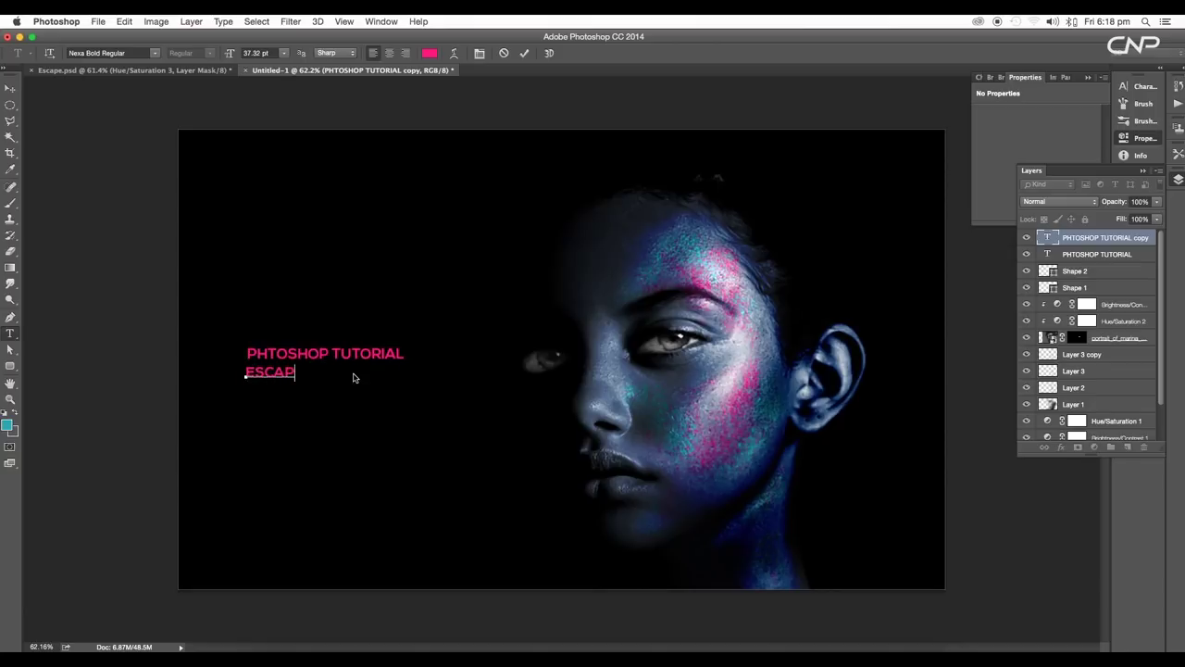
click(11, 88)
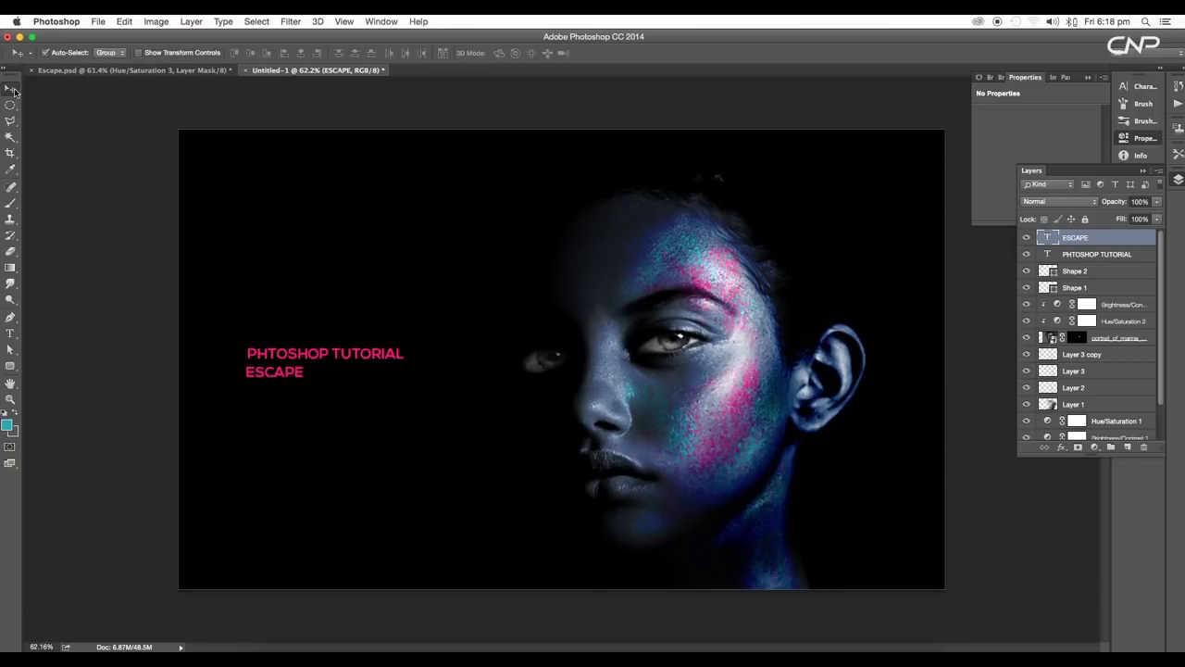
Step: Recolour ESCAPE white and scale it proportionally to about 277.10% so it spans the width of PHTOSHOP TUTORIAL
key(t)
click(429, 52)
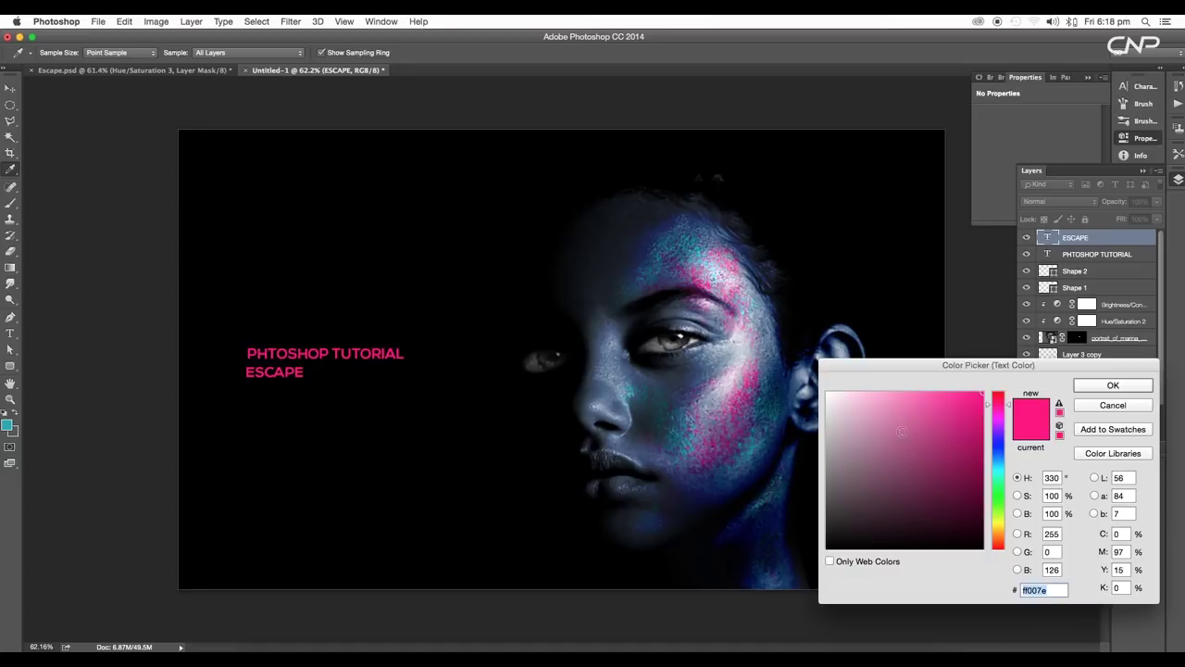
click(828, 392)
click(1112, 387)
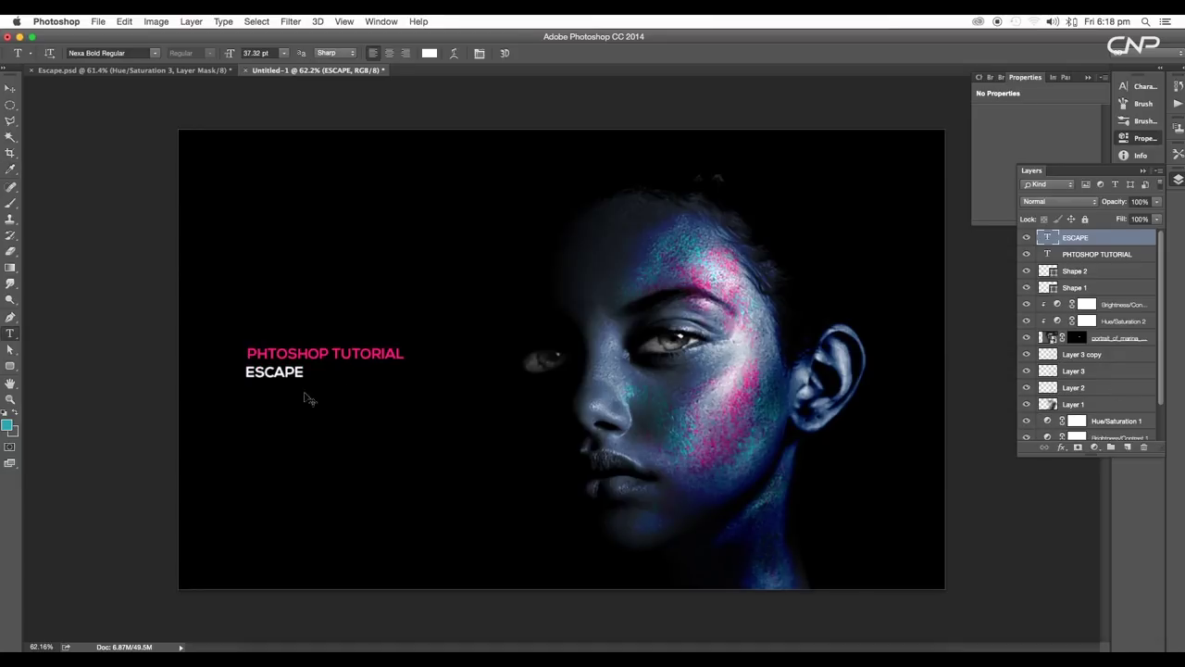
key(super+t)
drag(305, 387, 405, 419)
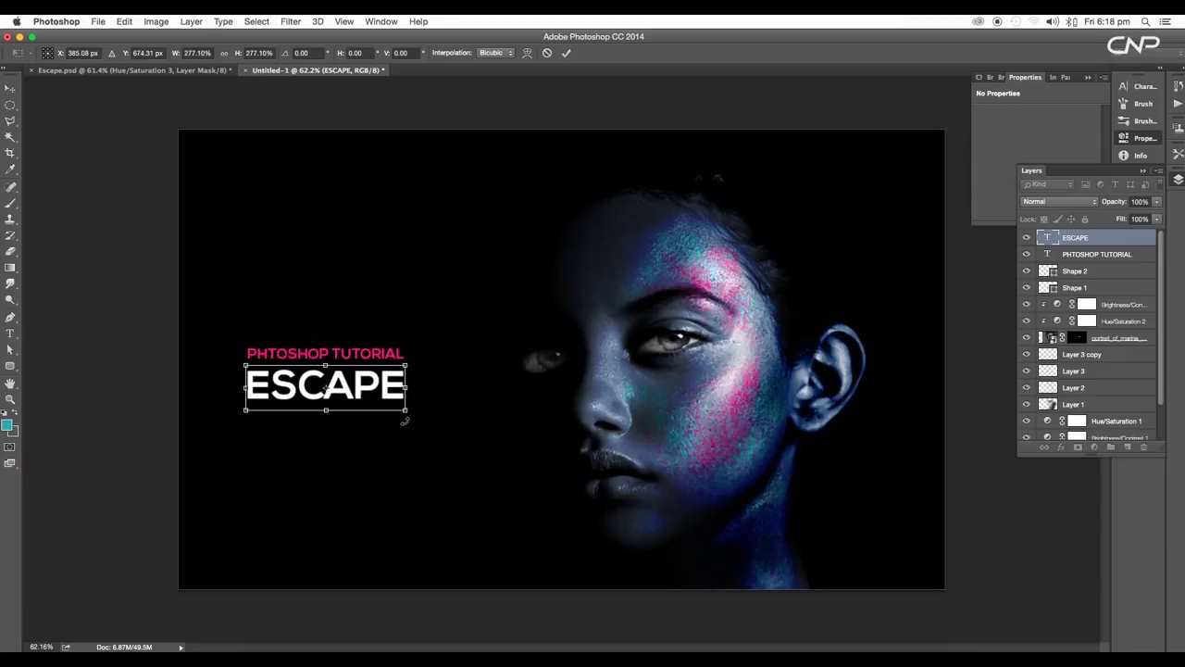
key(Return)
Step: Move ESCAPE up tightly beneath PHTOSHOP TUTORIAL, with both lines sharing the same side edges
click(10, 88)
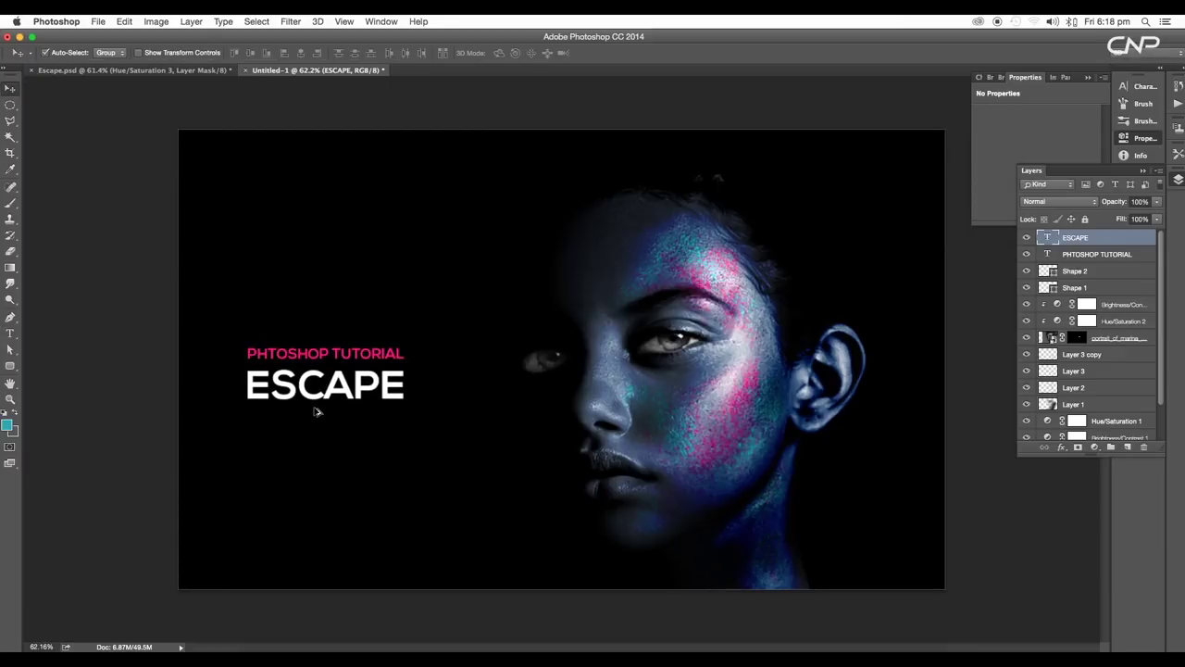
scroll(317, 411, up, 5)
drag(319, 384, 313, 346)
scroll(179, 310, up, 4)
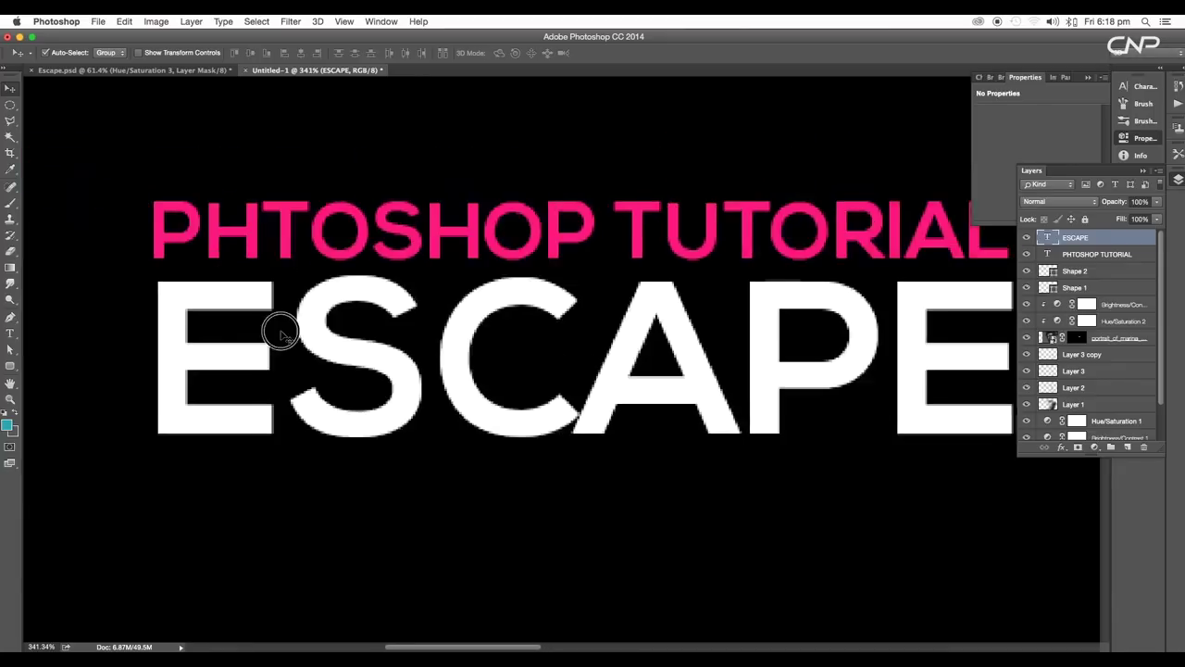
drag(244, 309, 236, 301)
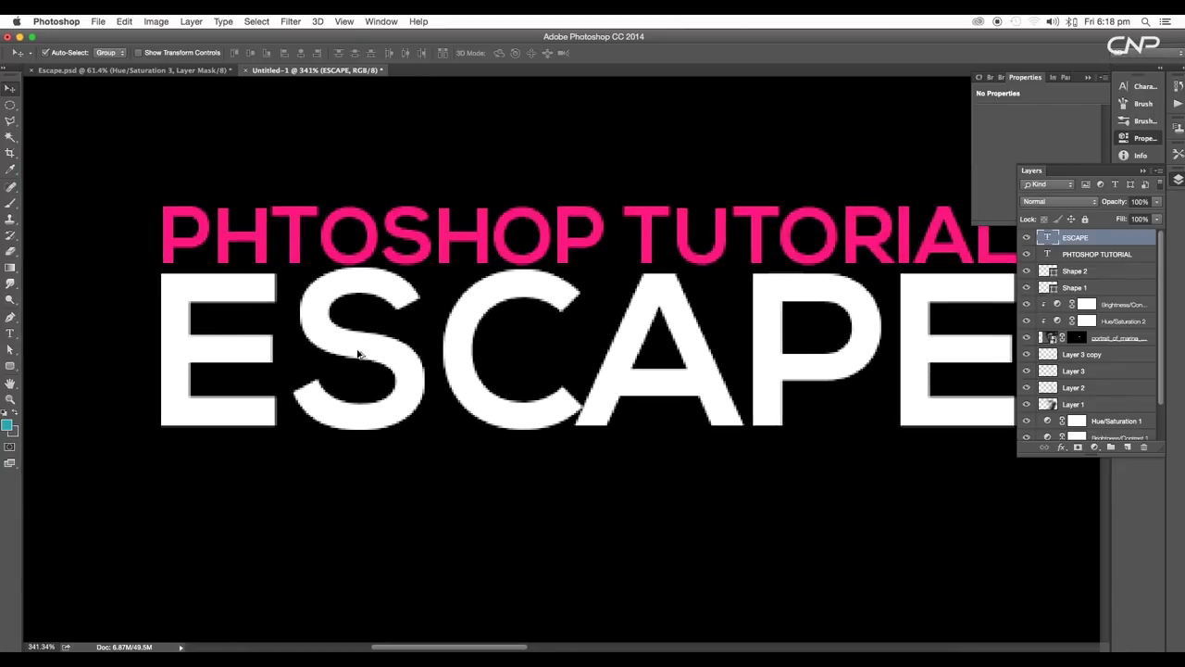
scroll(379, 354, down, 5)
key(super+t)
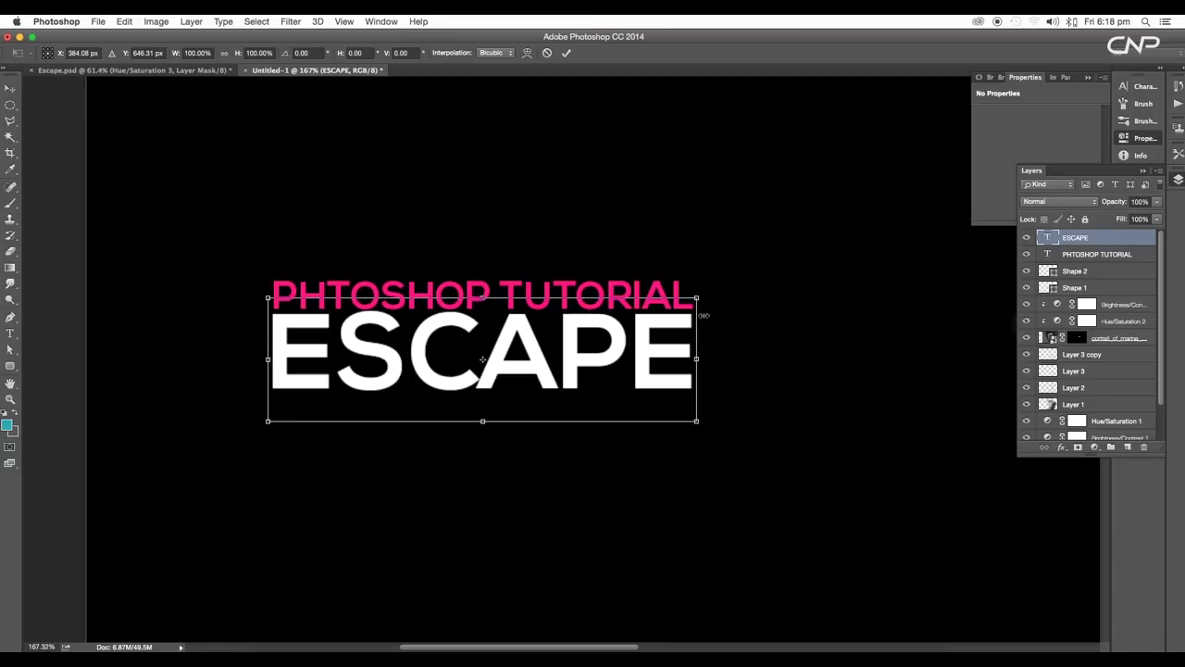
key(Return)
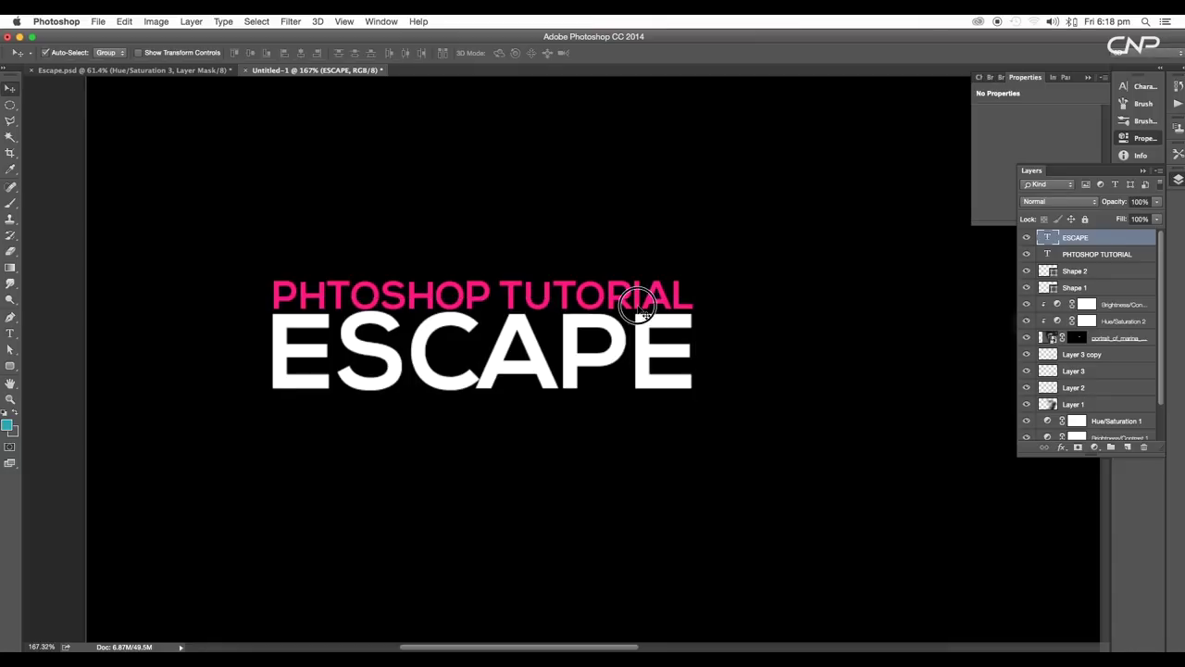
Step: Select the ESCAPE and PHTOSHOP TUTORIAL layers together and enlarge them proportionally
shift+click(638, 301)
scroll(648, 341, down, 4)
key(super+t)
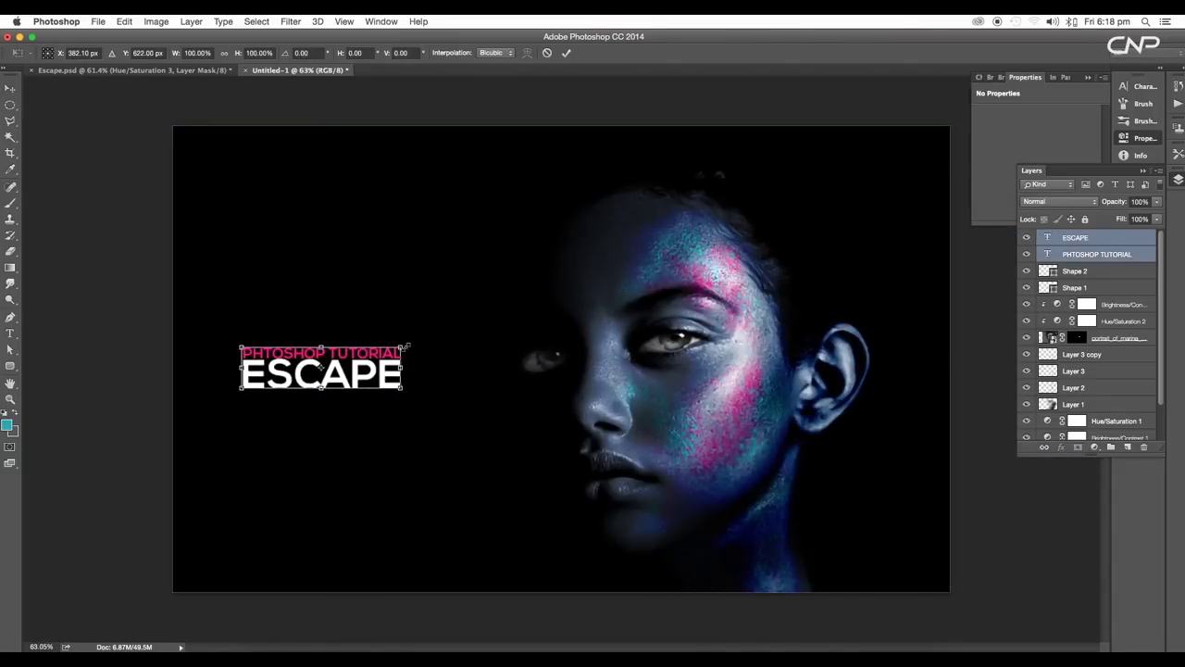
drag(403, 343, 432, 331)
key(Return)
click(390, 446)
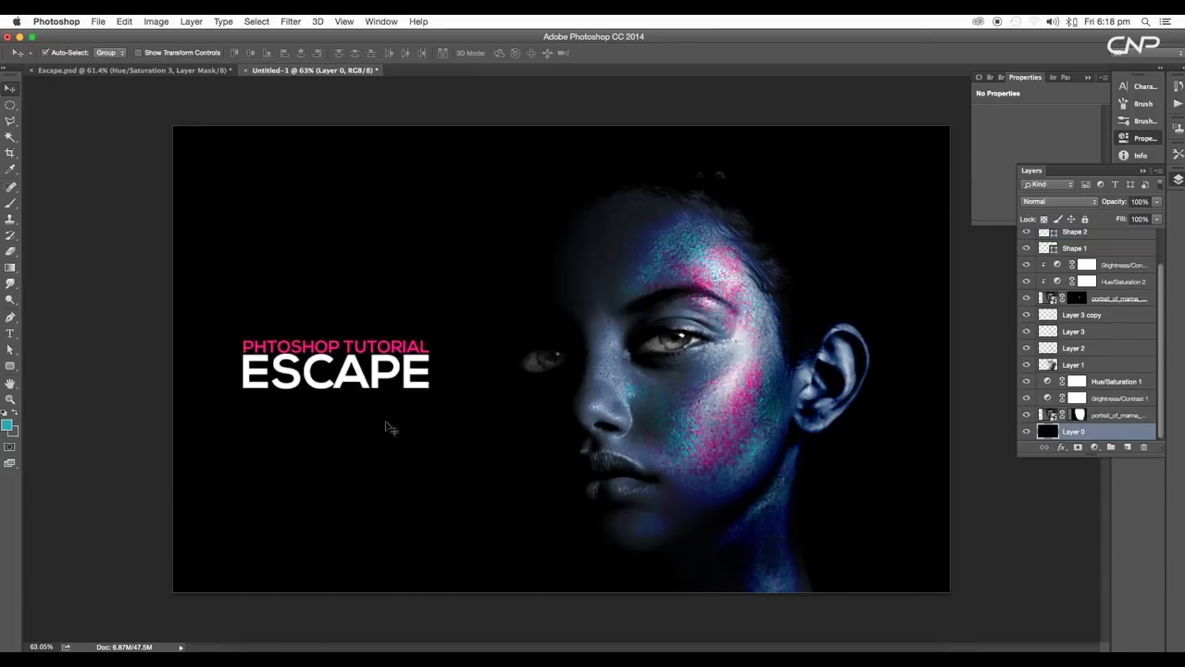
Step: Nudge the two title lines slightly up and left, and place a duplicate of ESCAPE near the canvas's lower edge
click(381, 381)
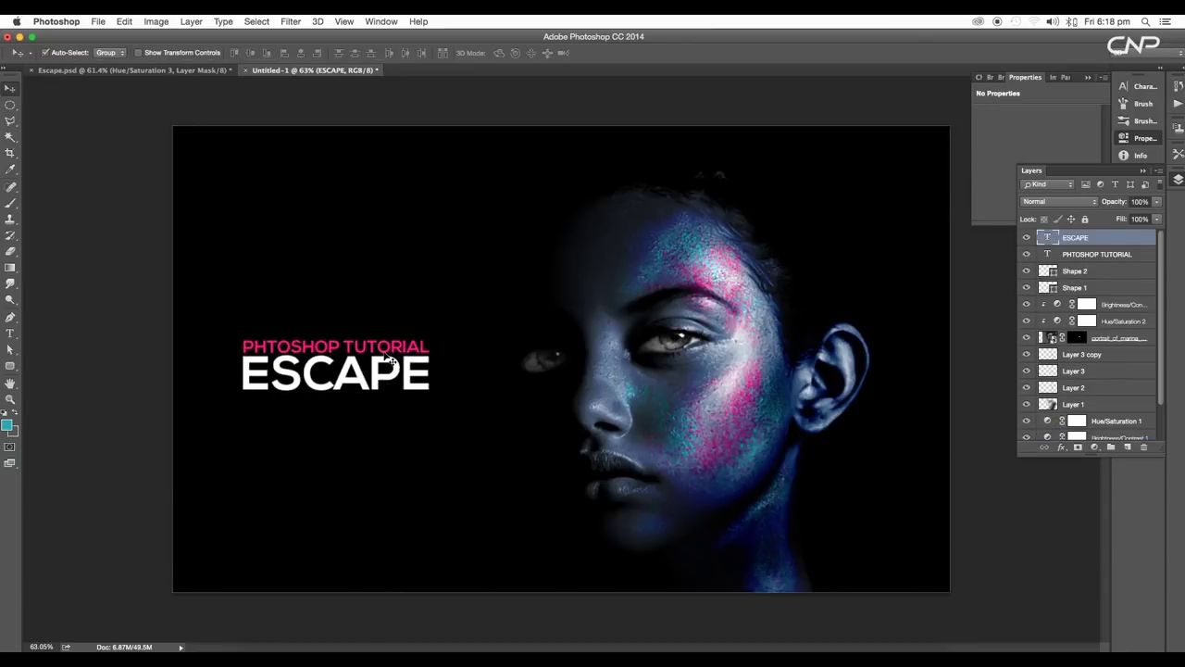
shift+click(385, 350)
drag(386, 358, 361, 546)
click(361, 432)
Step: Replace the lower ESCAPE copy's wording with POSTER DESIGN, with an extra space between the two words
key(t)
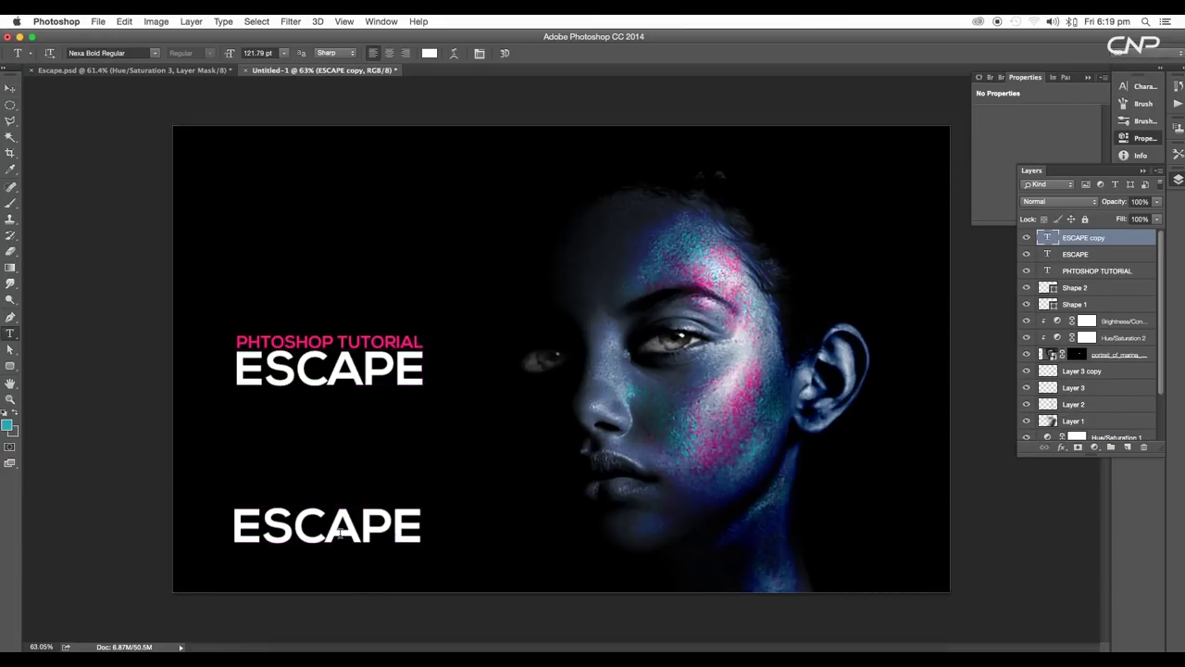
click(343, 528)
key(ctrl+a)
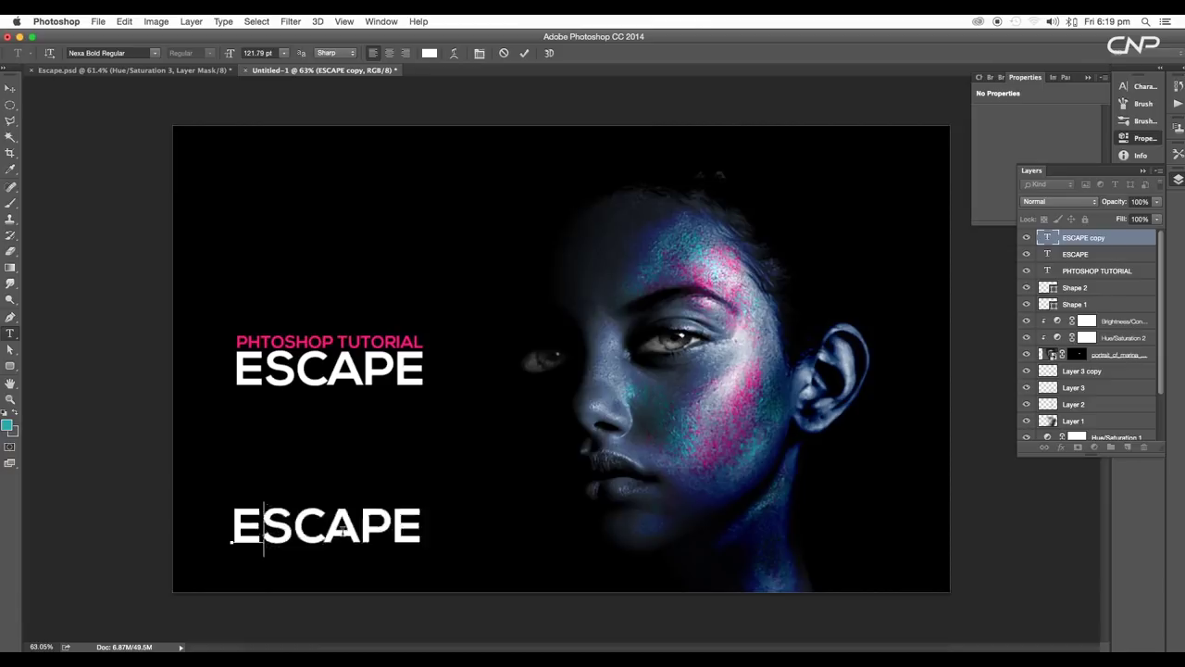
text(POSTER DESIGN)
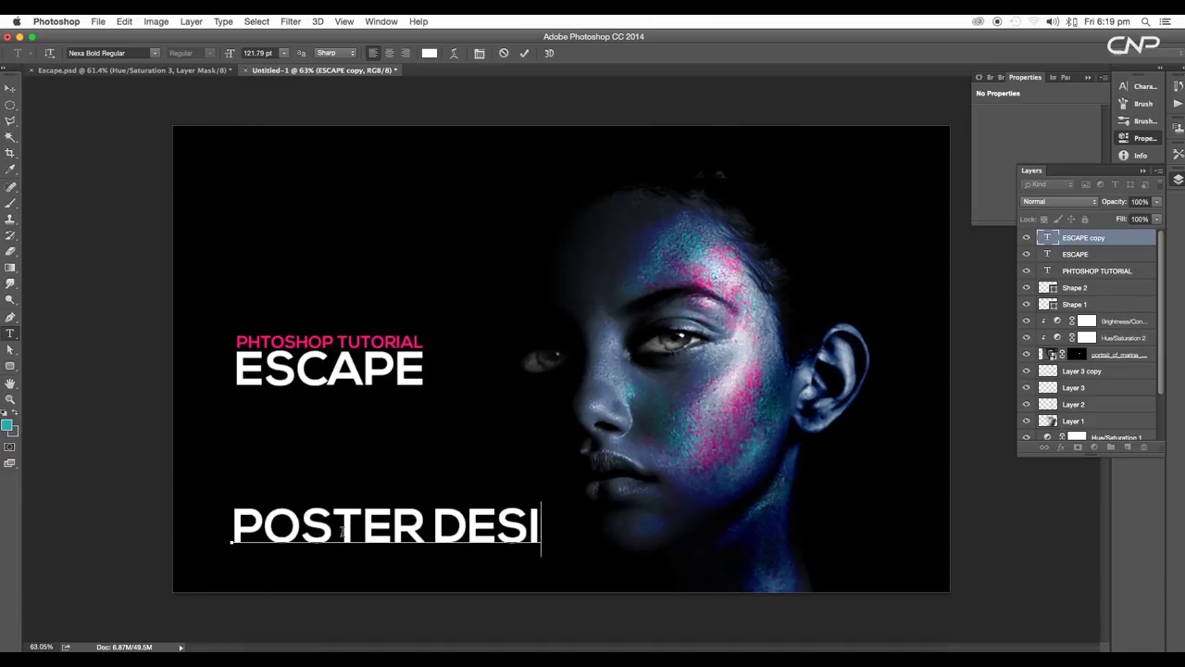
click(427, 523)
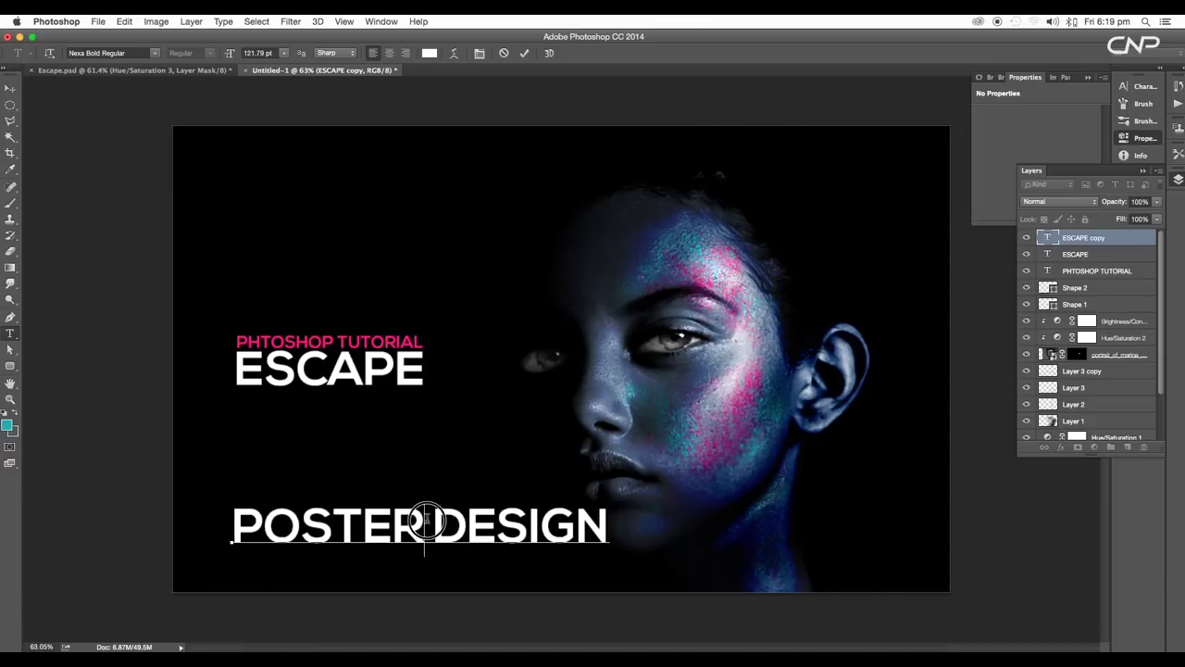
click(11, 104)
click(10, 89)
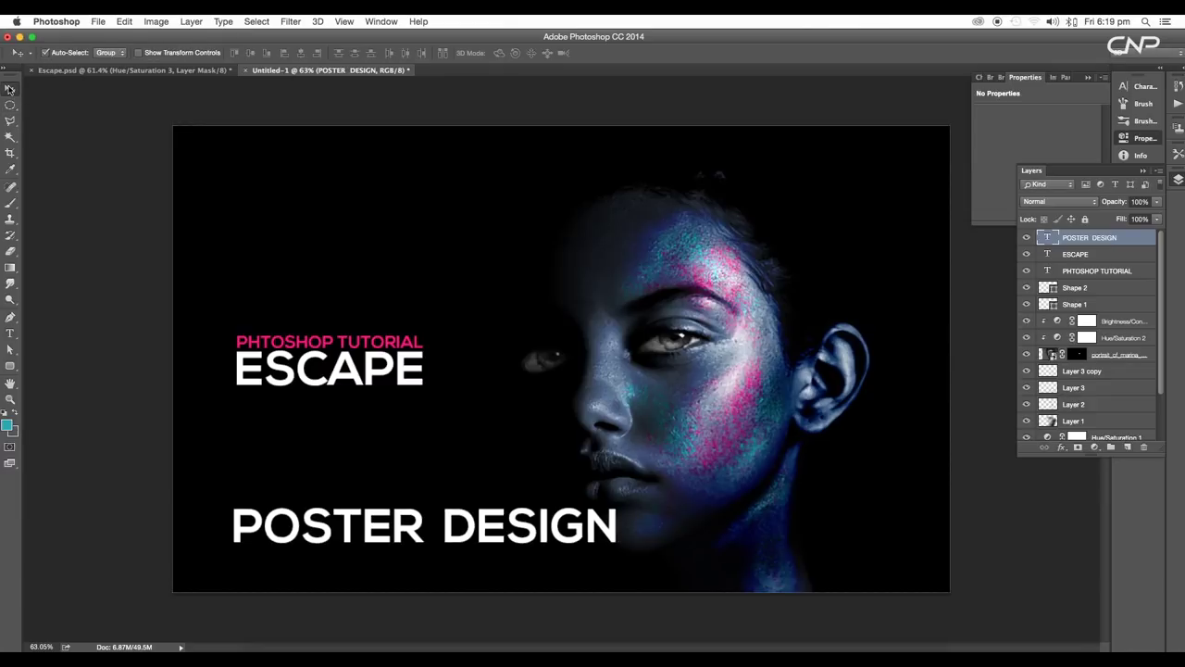
Step: Shrink the POSTER DESIGN text proportionally to about 41.44 pt and set its font to Nexa Light
key(super+t)
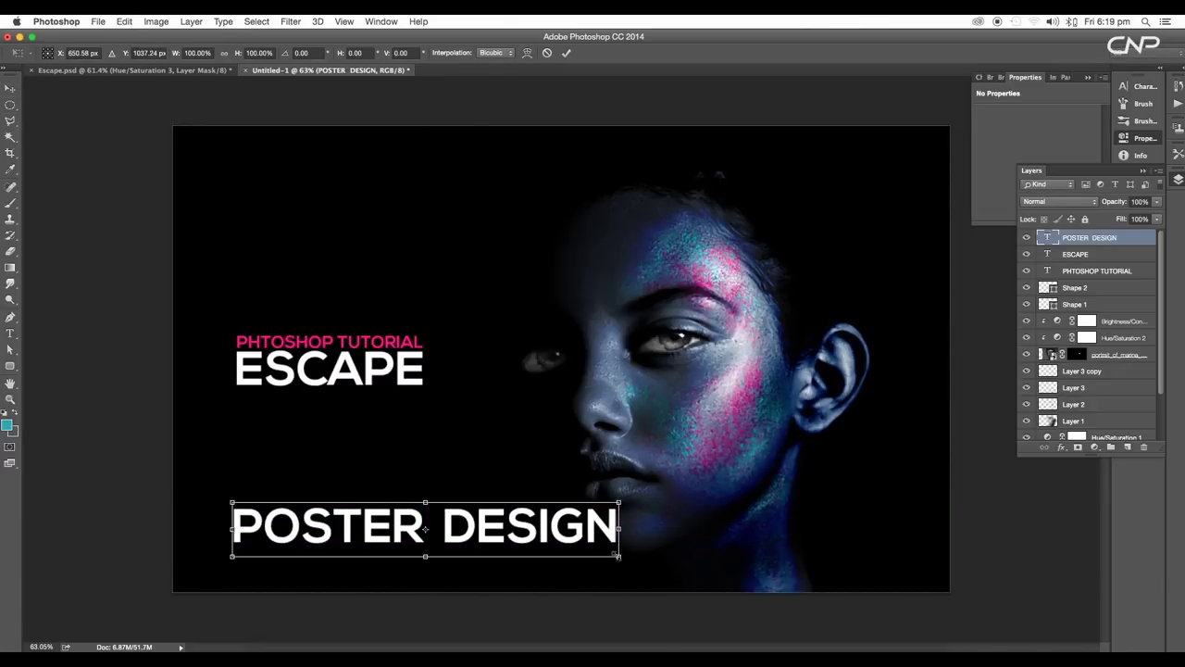
drag(617, 555, 362, 520)
key(Return)
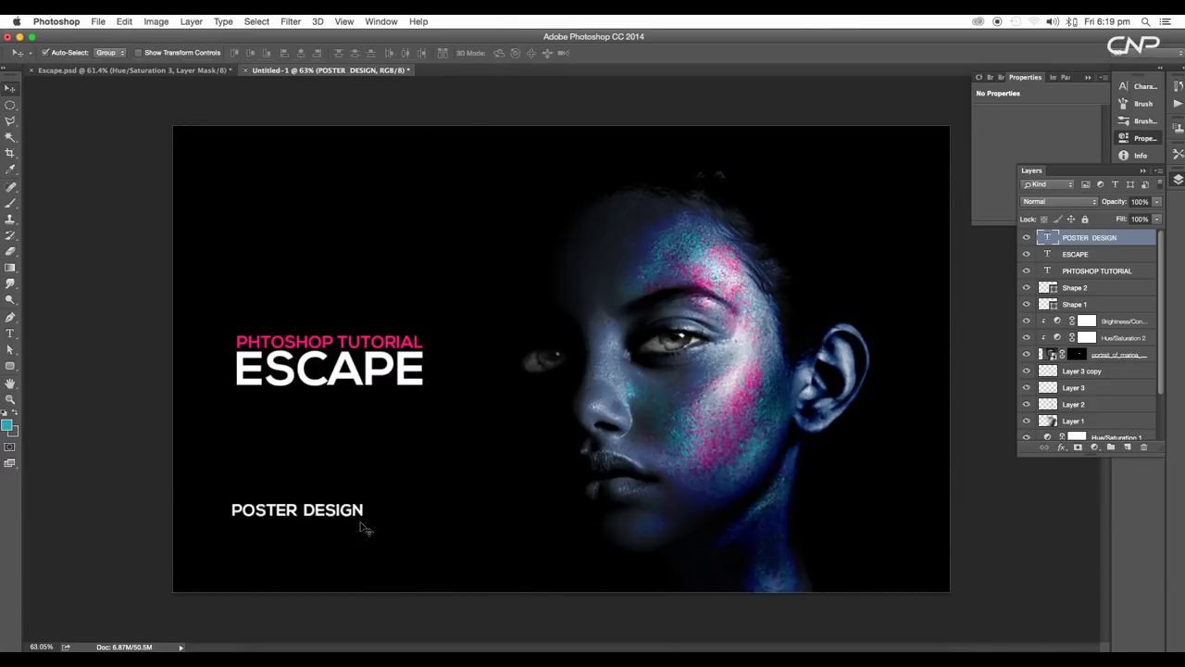
key(t)
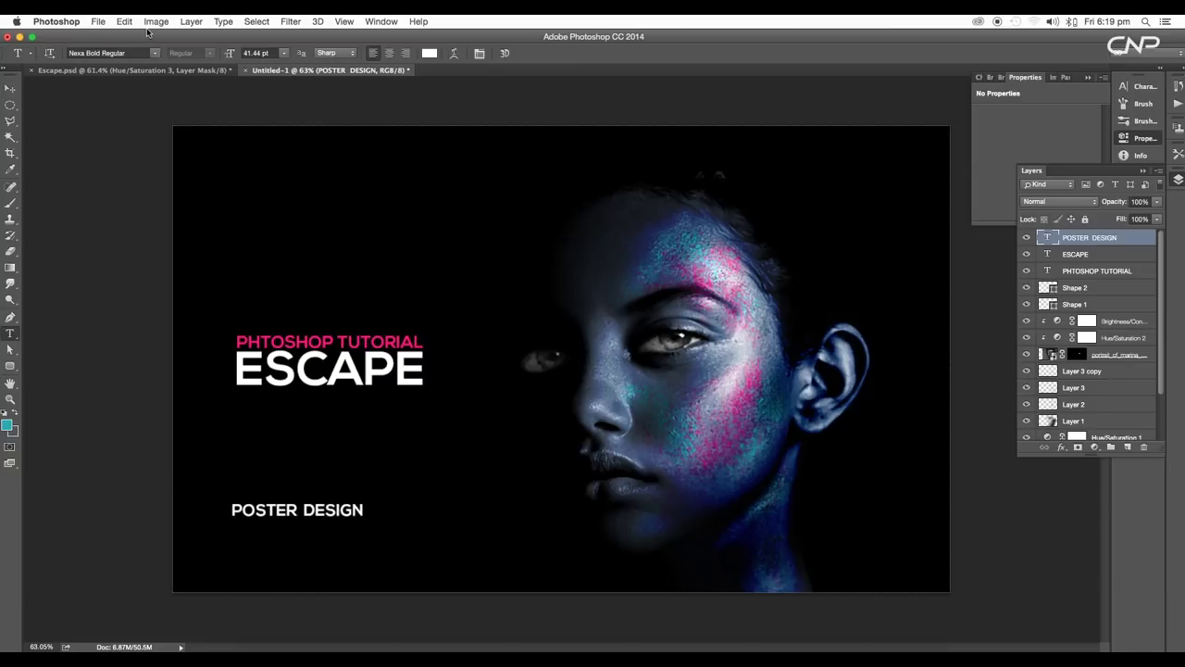
click(155, 53)
scroll(126, 435, down, 3)
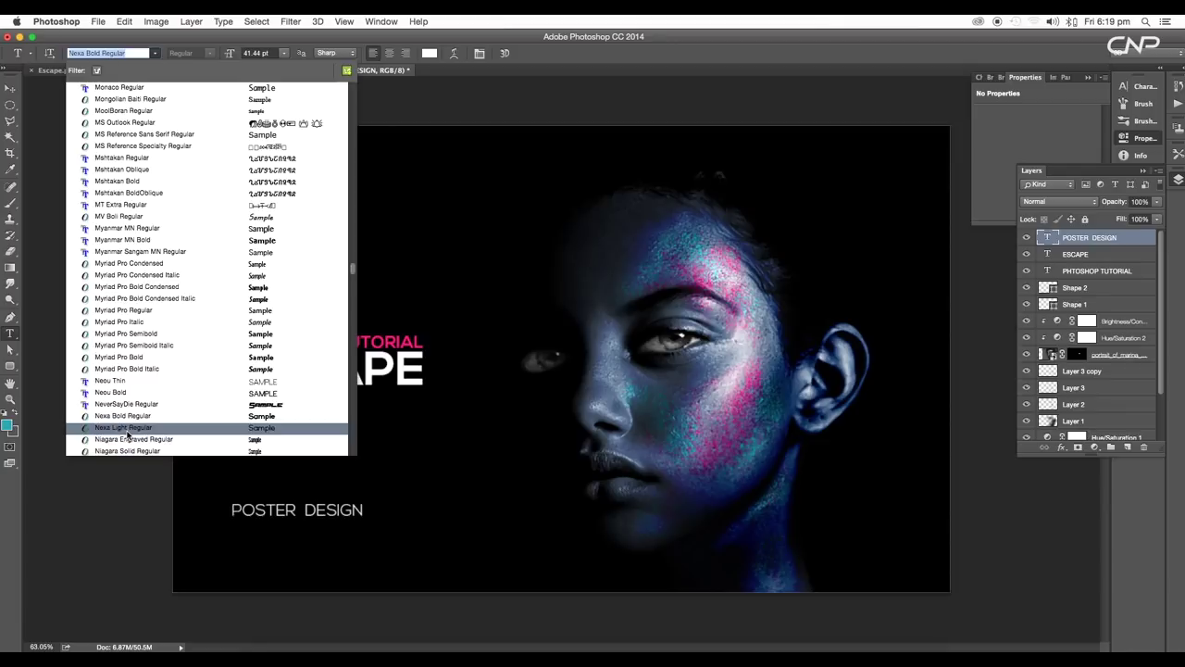
click(125, 429)
key(v)
Step: Nudge the PHTOSHOP TUTORIAL and ESCAPE lines together slightly right and down, and shift POSTER DESIGN slightly right near their starting edge
scroll(387, 392, down, 5)
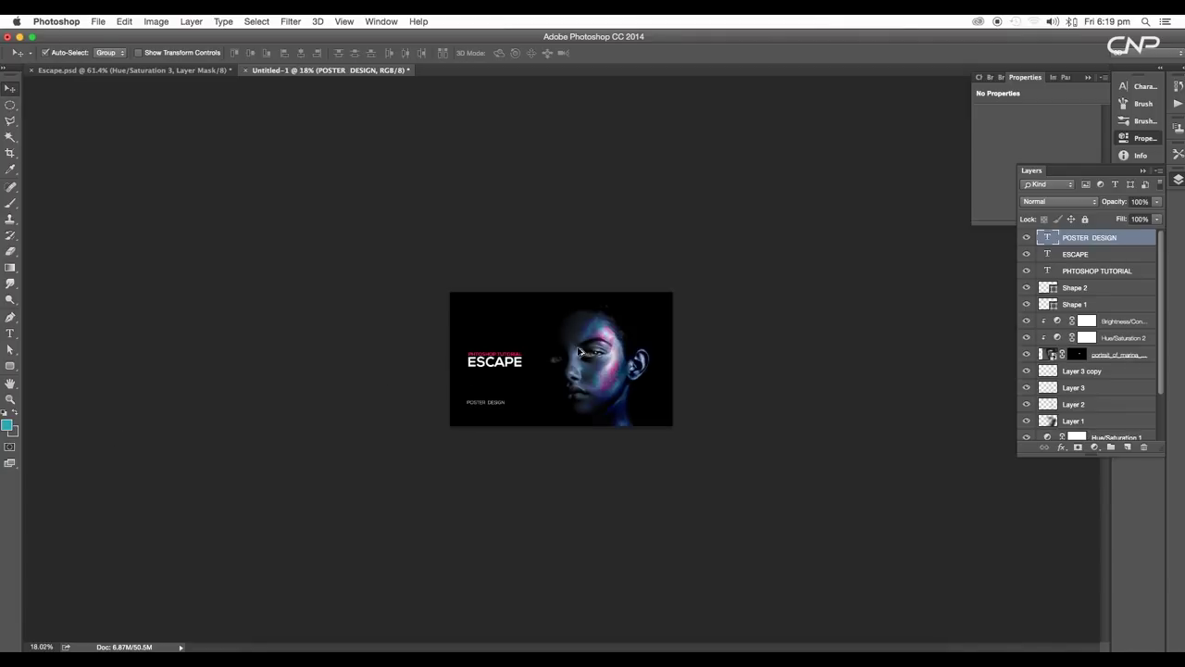
scroll(569, 354, up, 5)
click(352, 363)
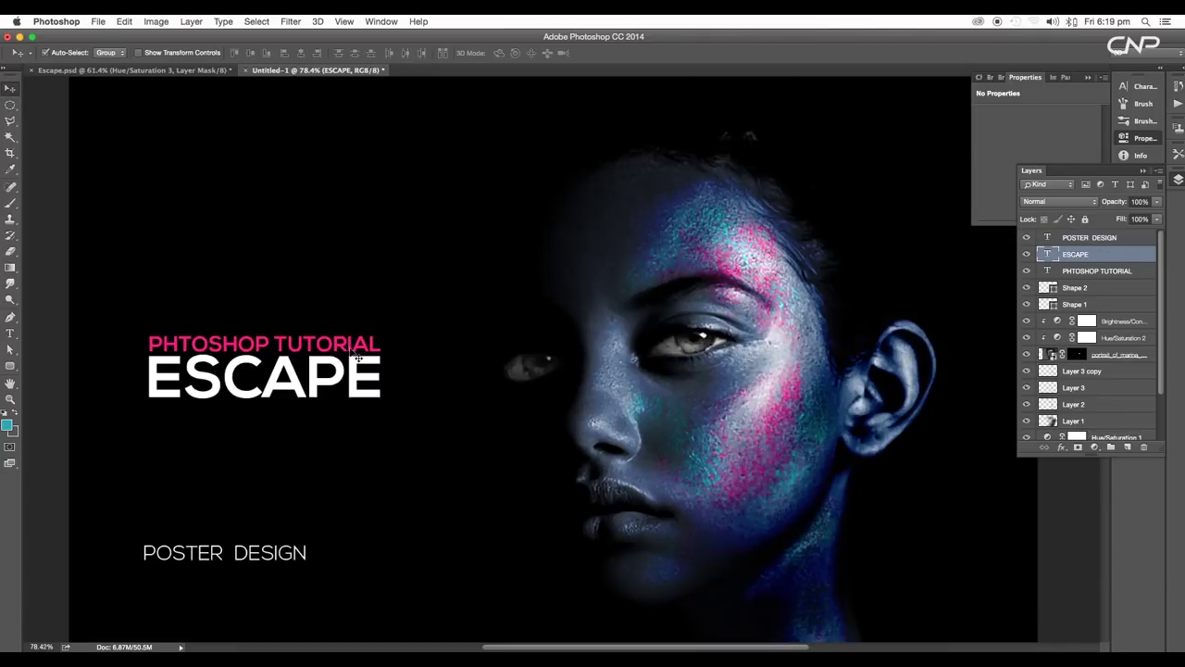
shift+click(350, 348)
drag(350, 348, 359, 355)
scroll(359, 355, down, 4)
drag(419, 447, 423, 456)
scroll(595, 423, down, 1)
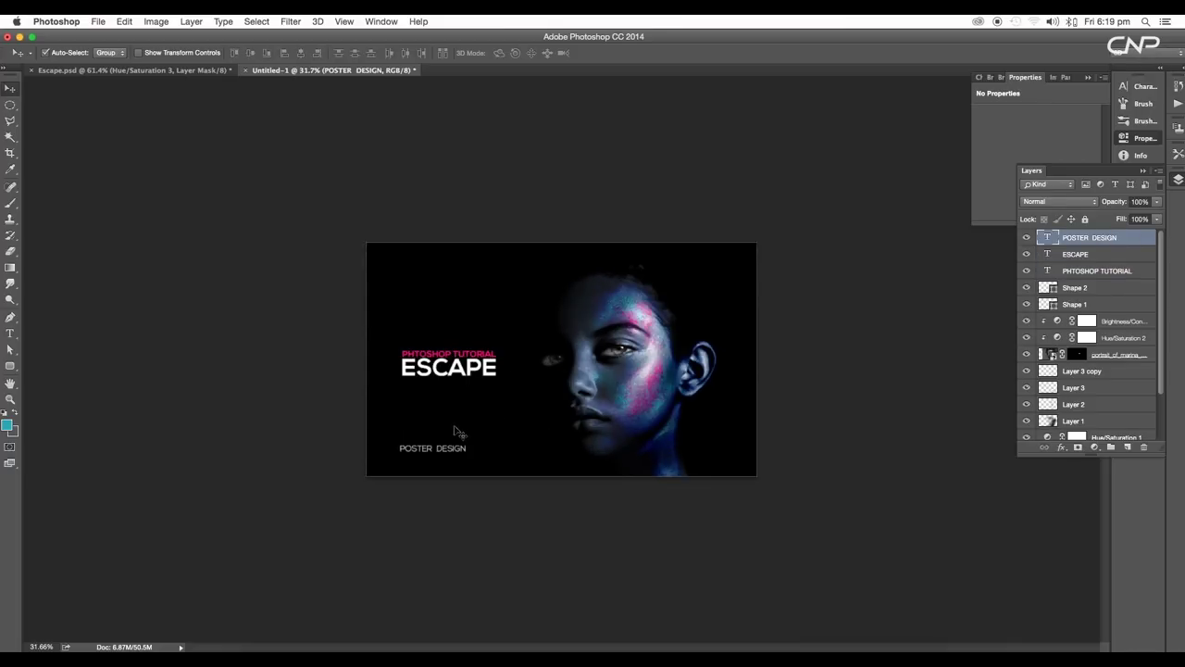
scroll(451, 370, up, 2)
drag(458, 408, 338, 327)
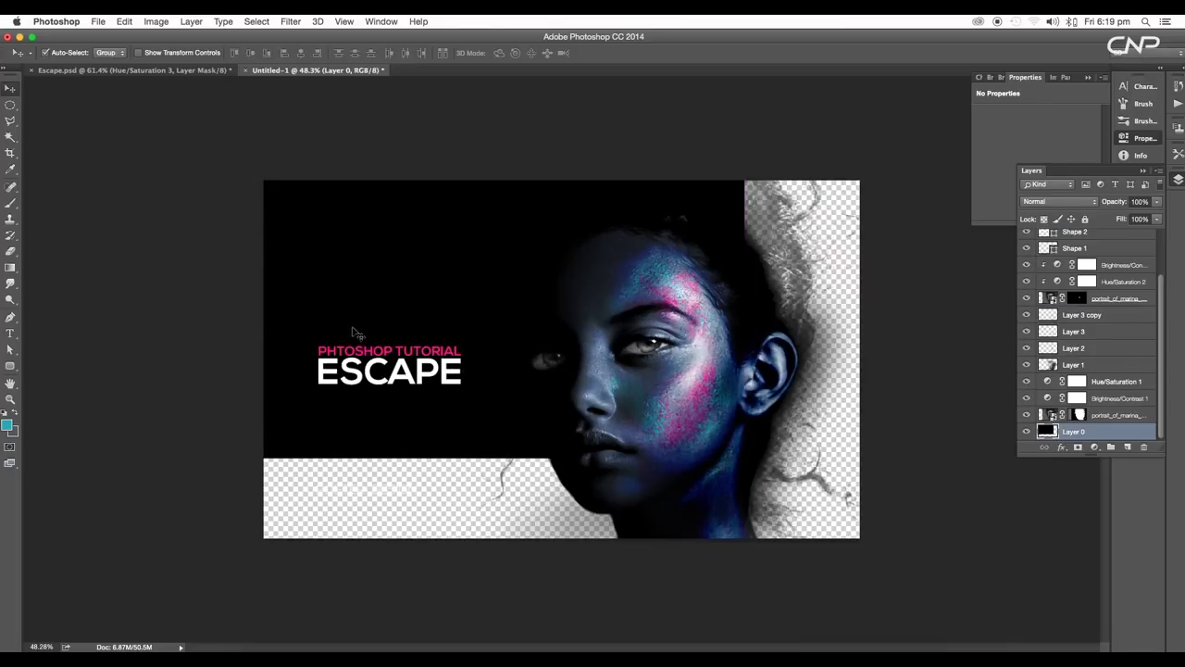
key(super+z)
Step: Select PHTOSHOP TUTORIAL and ESCAPE together and shift them slightly left and down, closer to POSTER DESIGN
click(389, 356)
shift+click(391, 370)
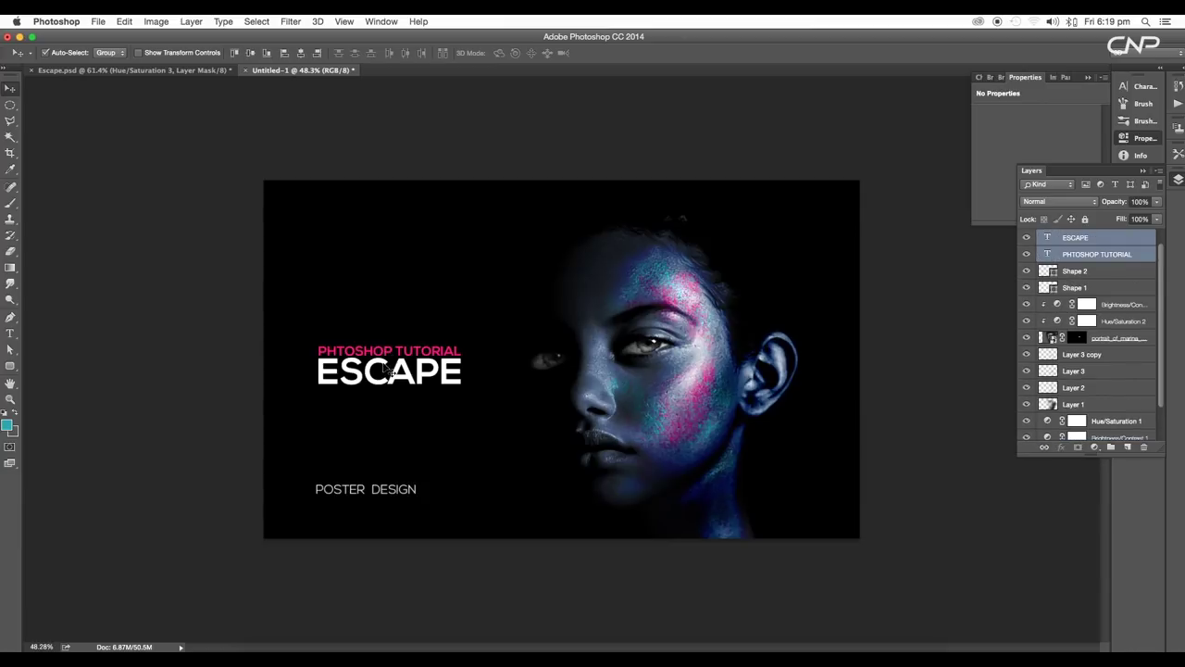
drag(391, 369, 382, 374)
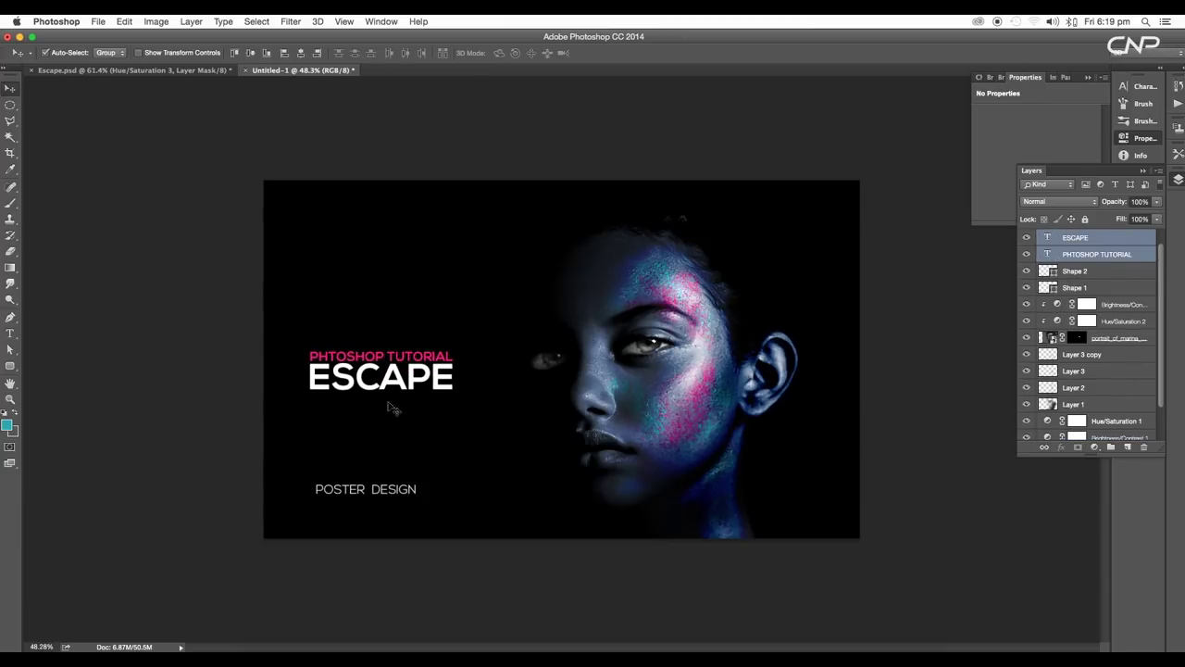
Step: Shift POSTER DESIGN slightly left so its starting edge lines up with the ESCAPE line
drag(363, 497, 357, 496)
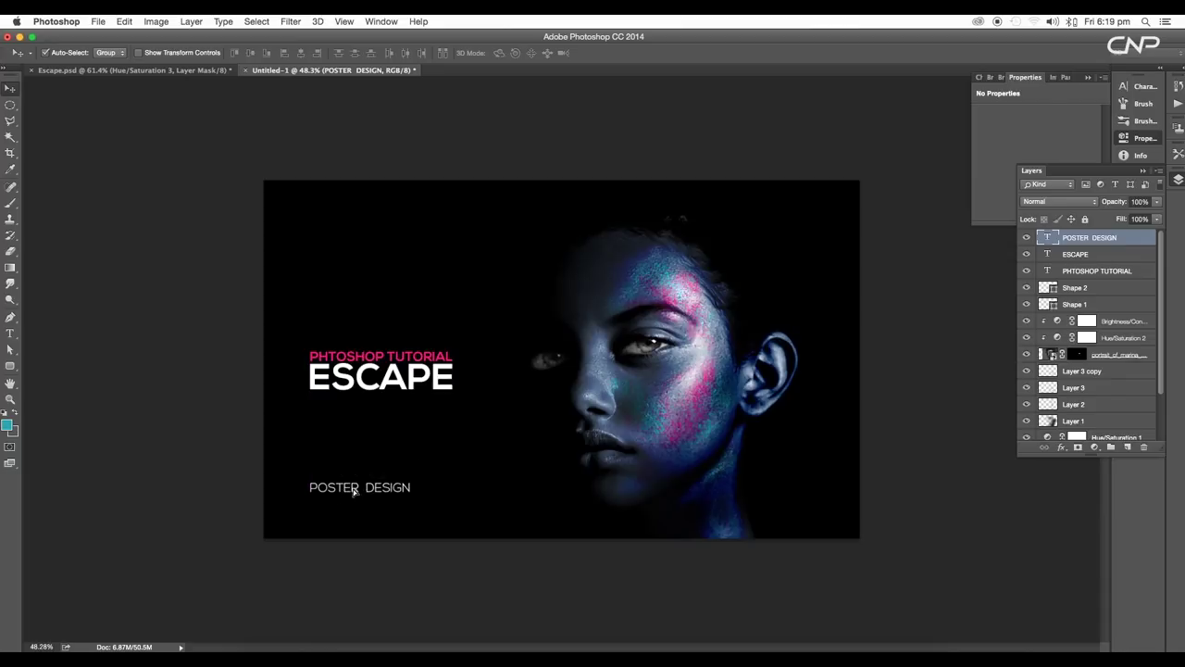
scroll(873, 393, up, 4)
scroll(821, 389, down, 10)
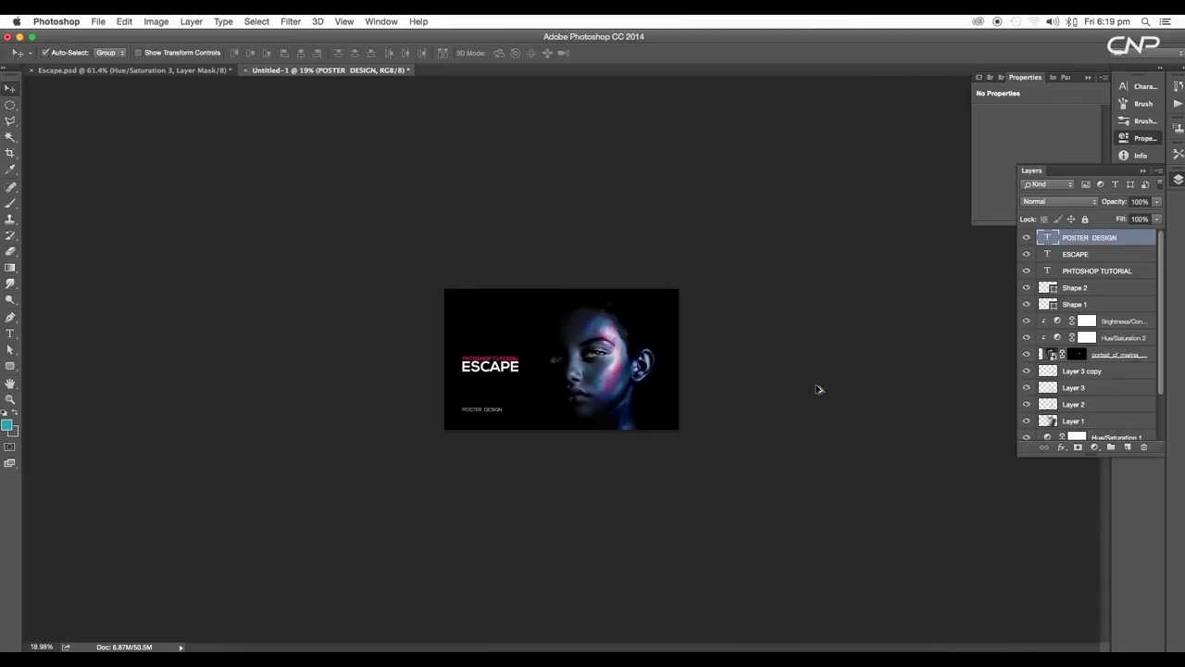
Step: Select ESCAPE and PHTOSHOP TUTORIAL together and move them slightly up, away from POSTER DESIGN
scroll(820, 389, up, 7)
click(419, 385)
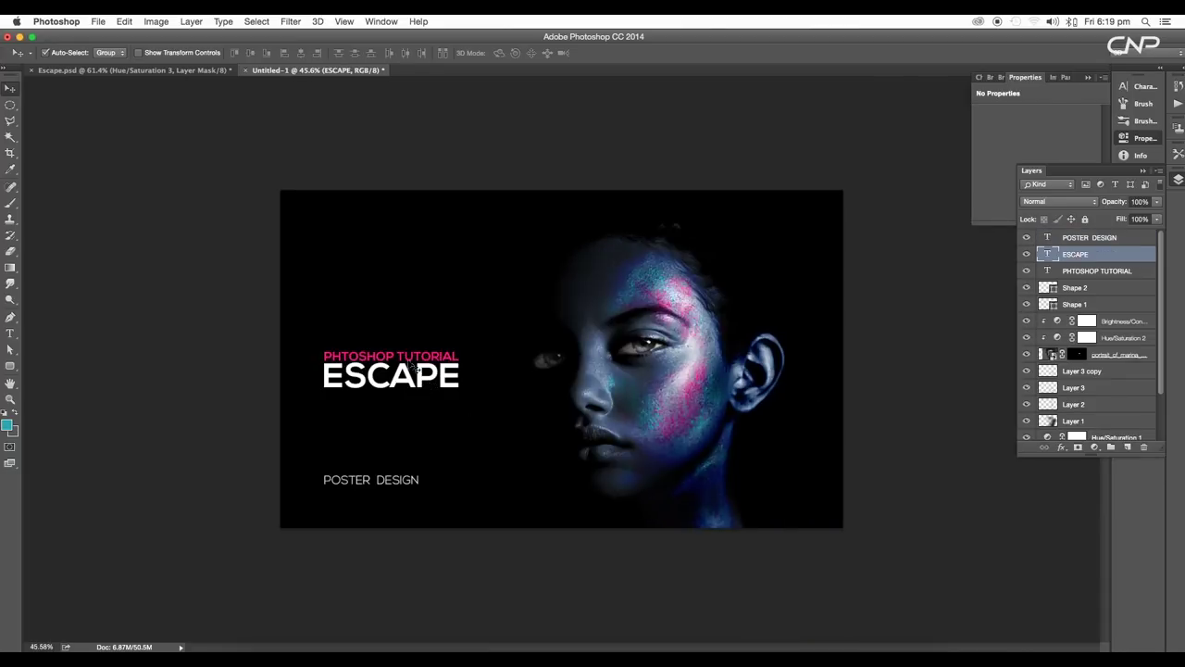
shift+click(407, 356)
drag(408, 355, 408, 352)
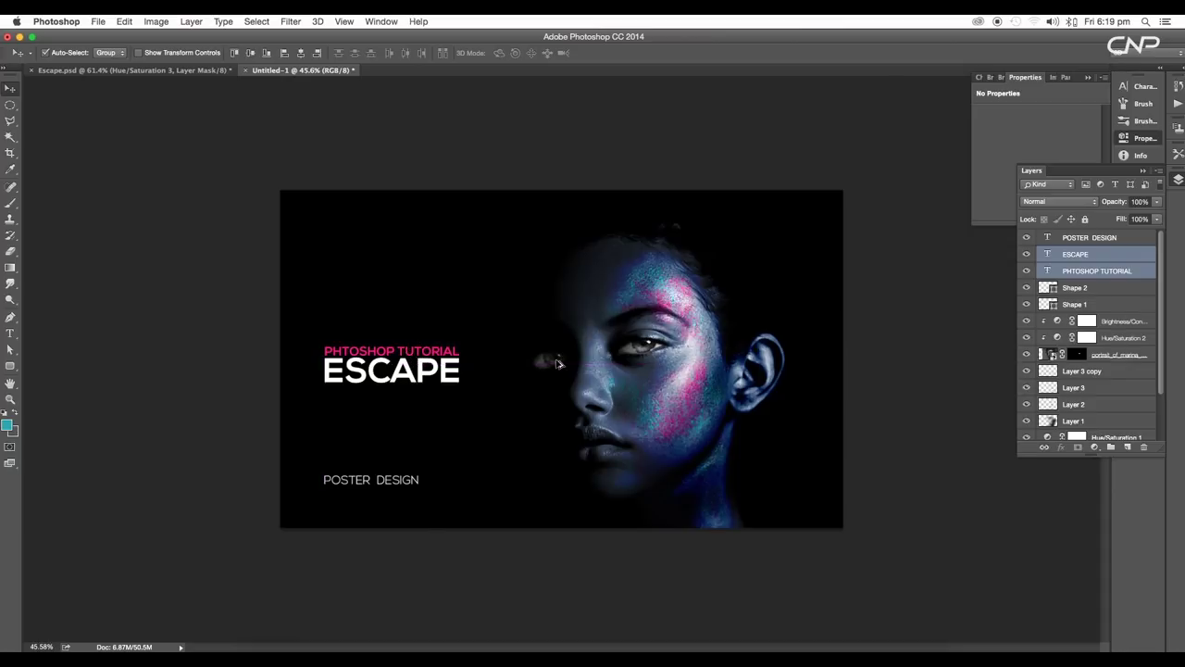
scroll(559, 364, down, 4)
scroll(560, 364, up, 5)
Step: Hide the Shape 1 and Shape 2 layers
click(912, 371)
click(1072, 288)
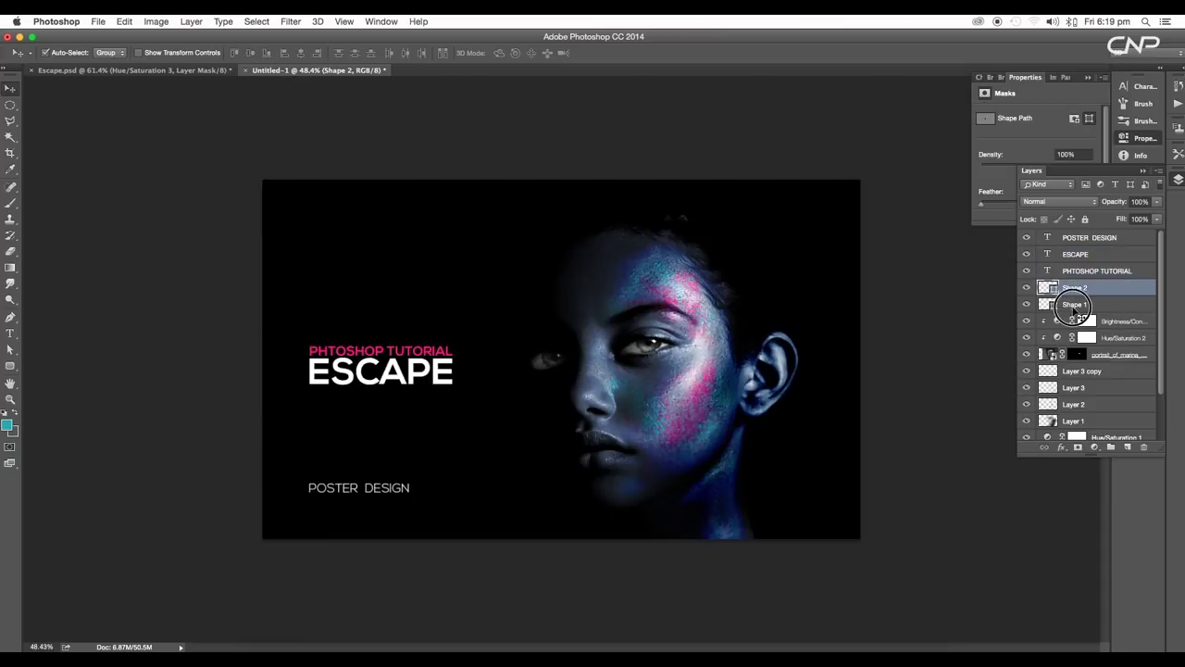
click(1072, 304)
click(1026, 304)
Step: Select the portrait and spatter layers together, enlarge them to about 101.9%, and shift them down to cover the canvas's lower edge
drag(915, 525, 537, 233)
key(super+t)
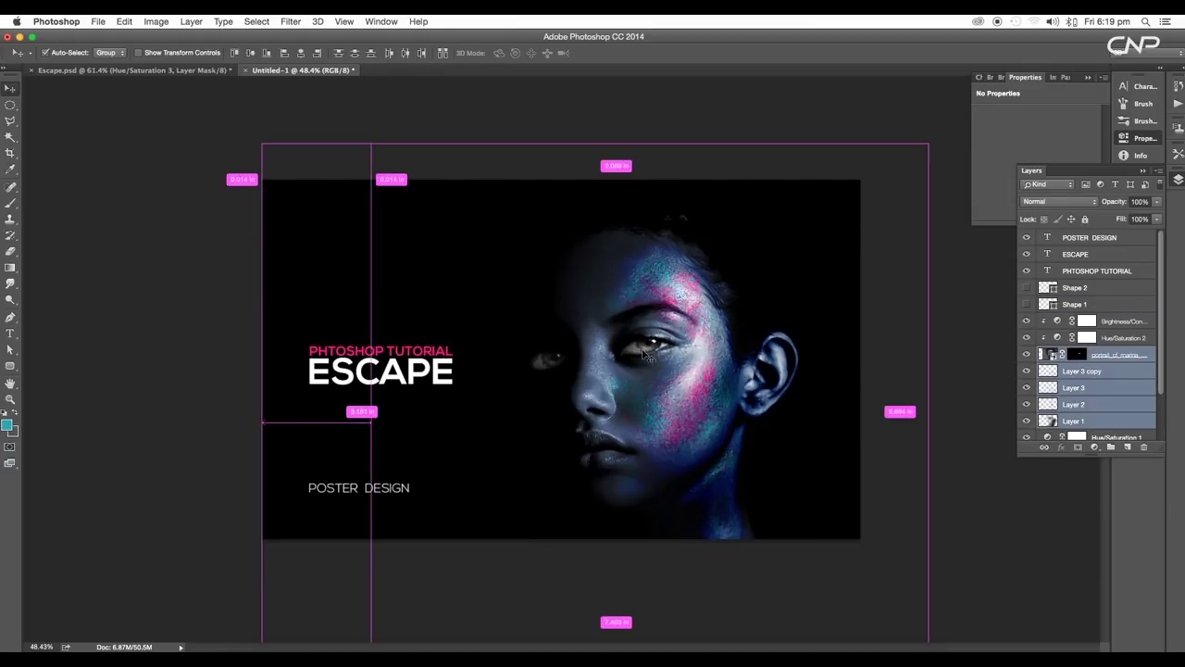
drag(929, 144, 943, 138)
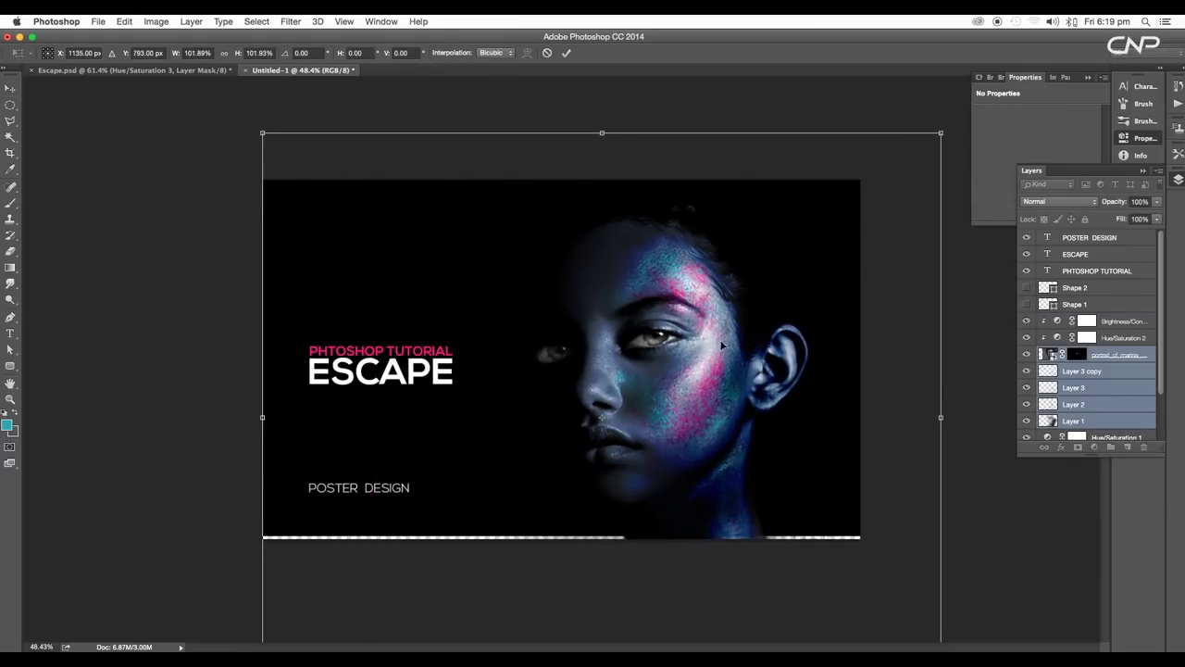
drag(711, 354, 709, 362)
key(Return)
Step: Examine the finished poster at overview and close-up, checking the eyes, the pink and teal face spatter, and the title layout
scroll(815, 516, down, 5)
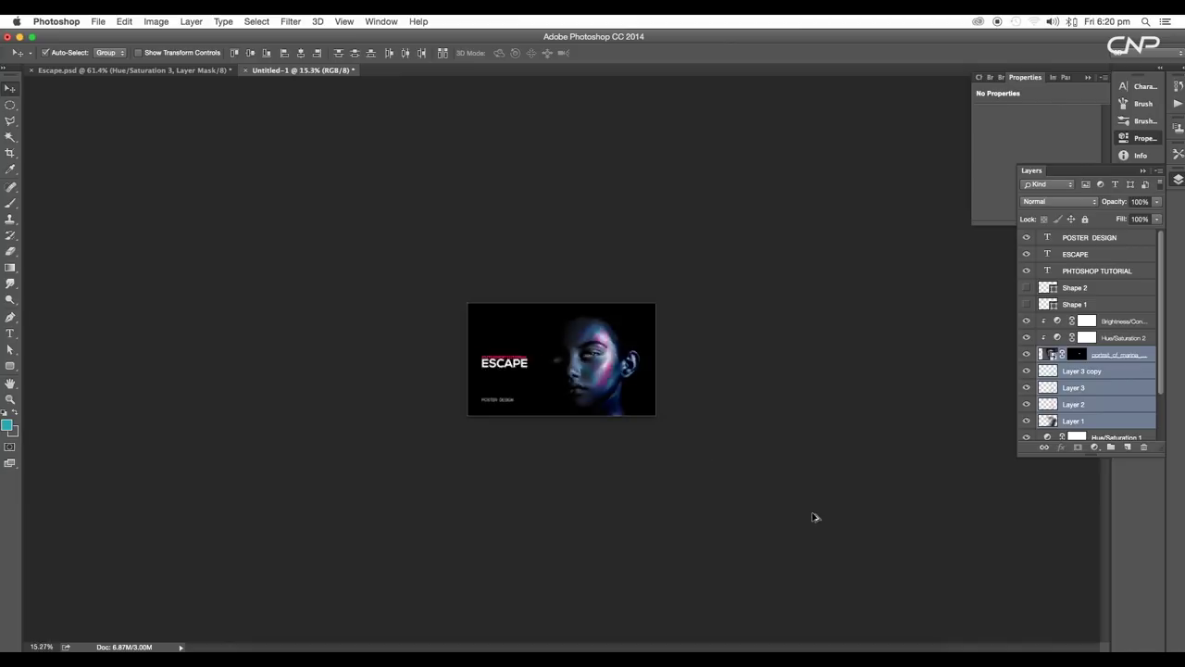
scroll(815, 516, up, 6)
scroll(600, 367, down, 4)
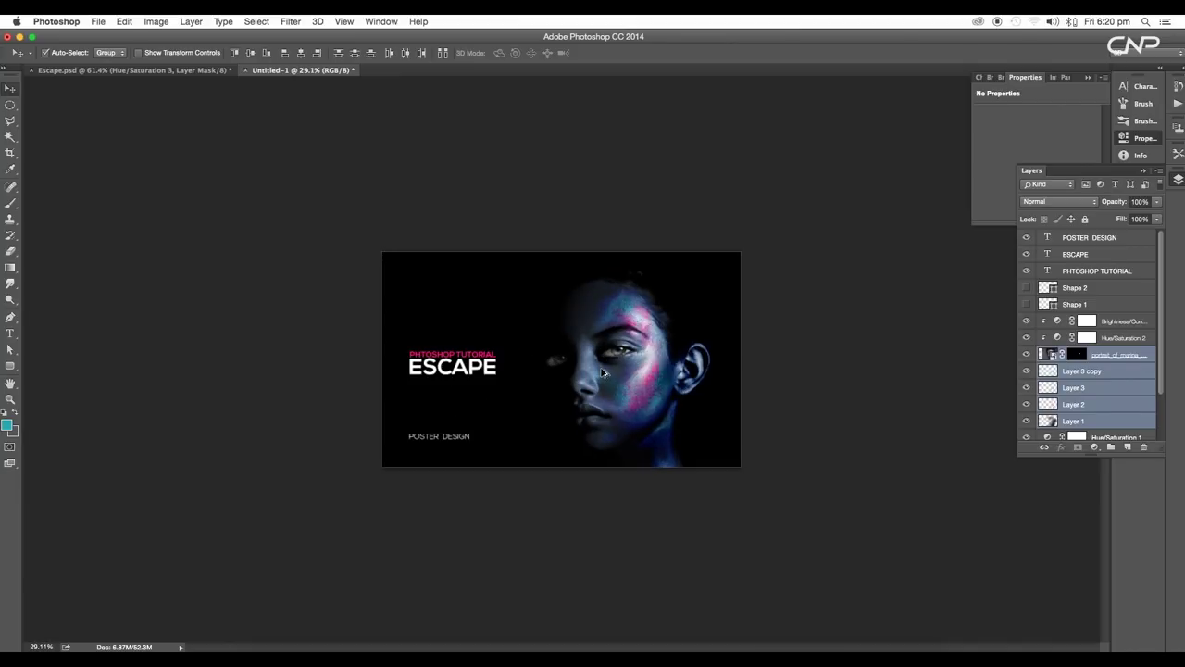
scroll(602, 371, up, 6)
scroll(602, 373, down, 3)
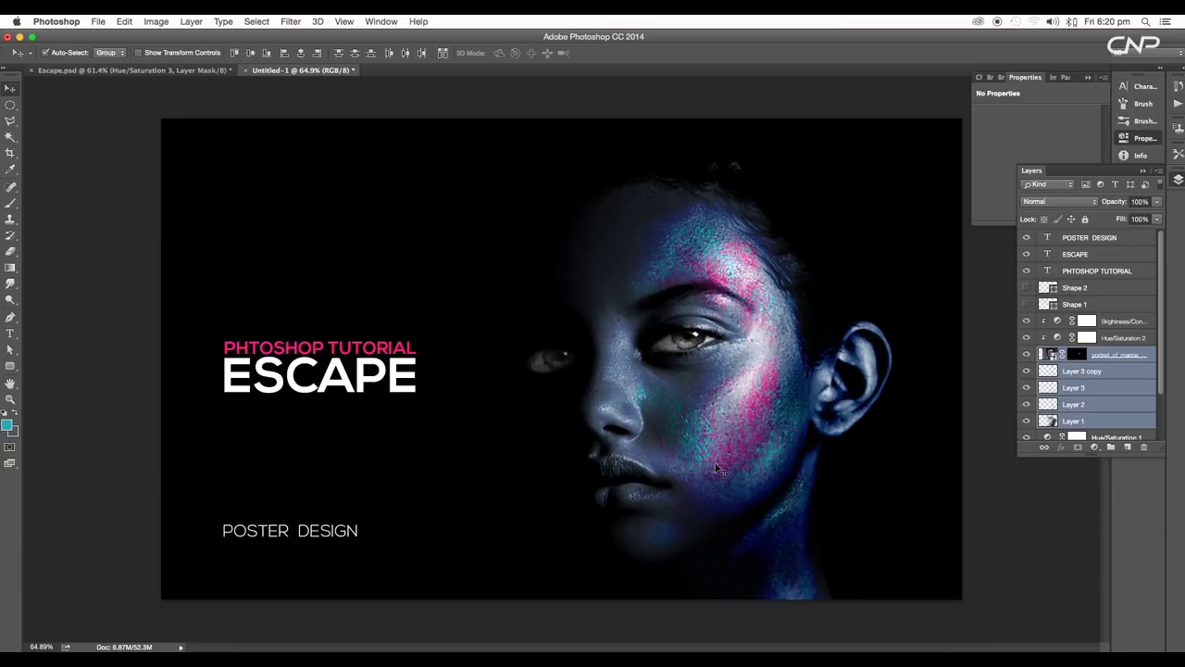
scroll(734, 417, up, 5)
scroll(679, 376, down, 2)
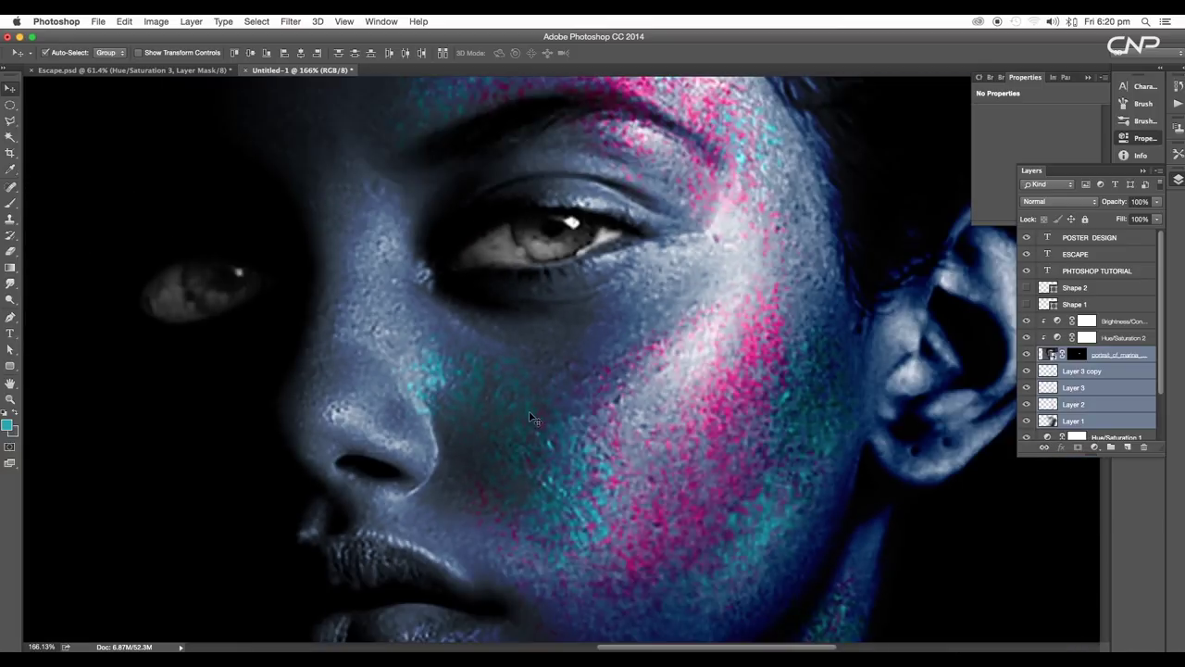
drag(678, 388, 676, 398)
drag(711, 306, 731, 375)
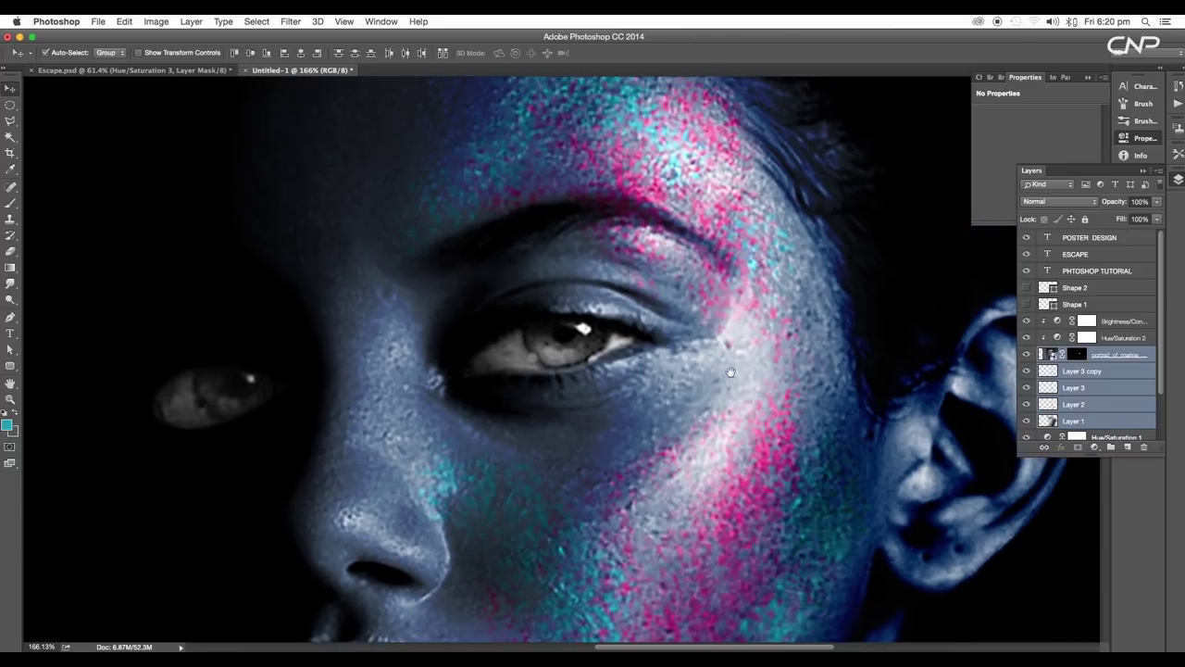
drag(678, 507, 697, 437)
scroll(695, 437, down, 4)
scroll(708, 442, up, 3)
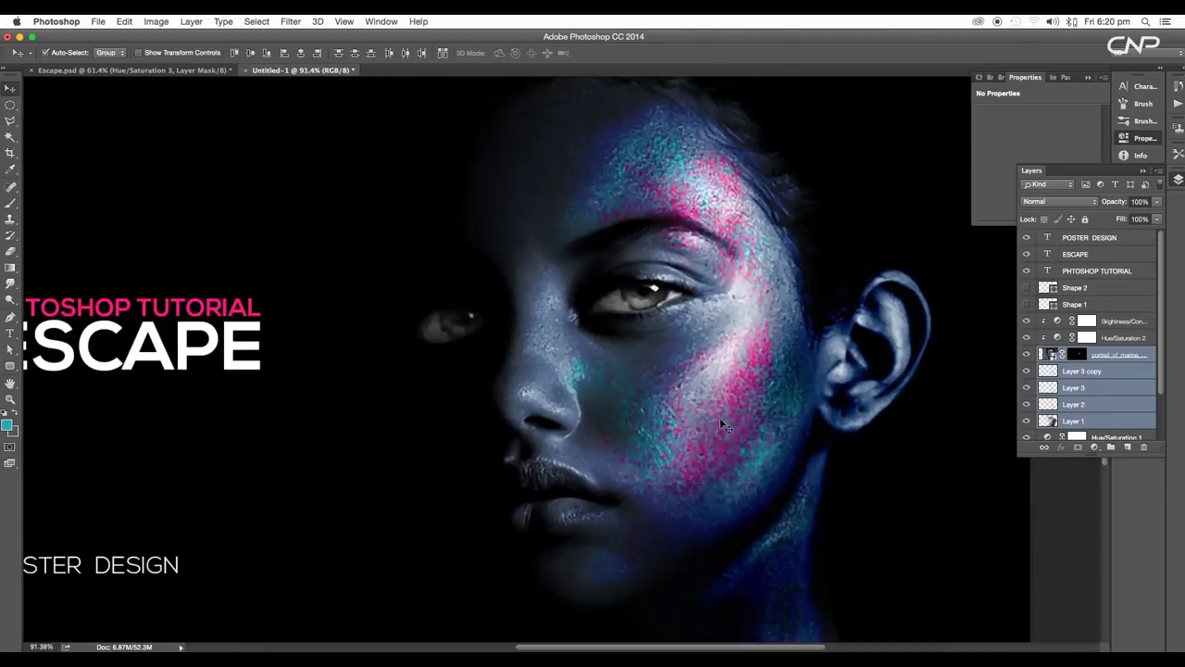
scroll(708, 441, down, 2)
scroll(713, 428, down, 2)
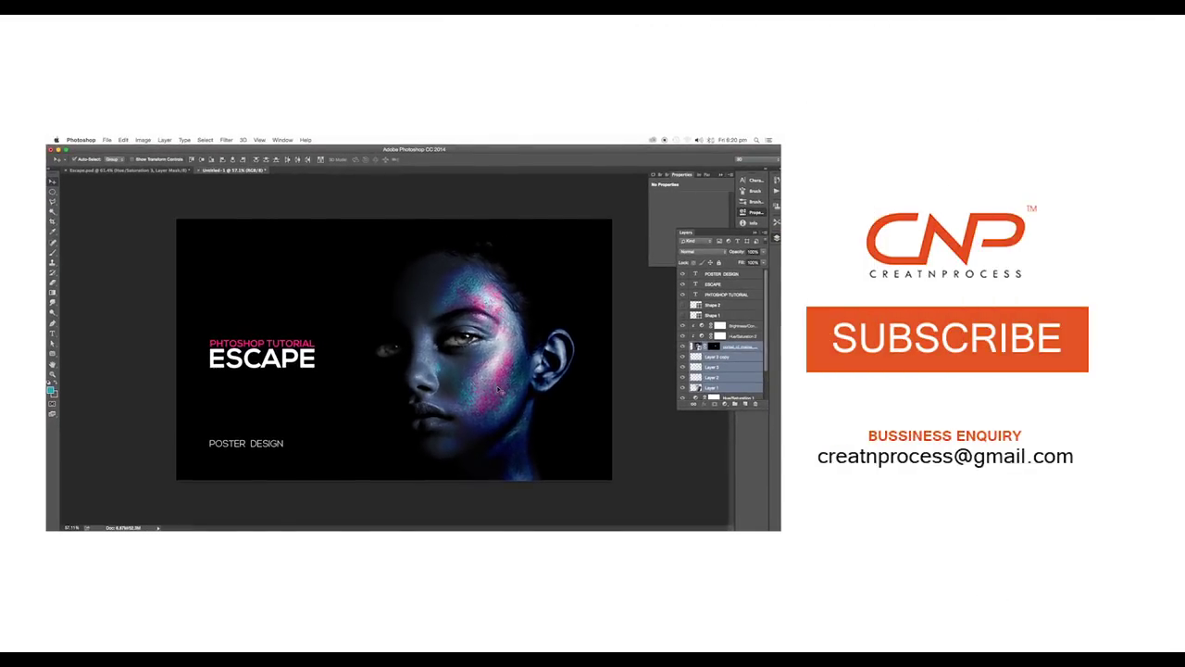
scroll(498, 390, up, 3)
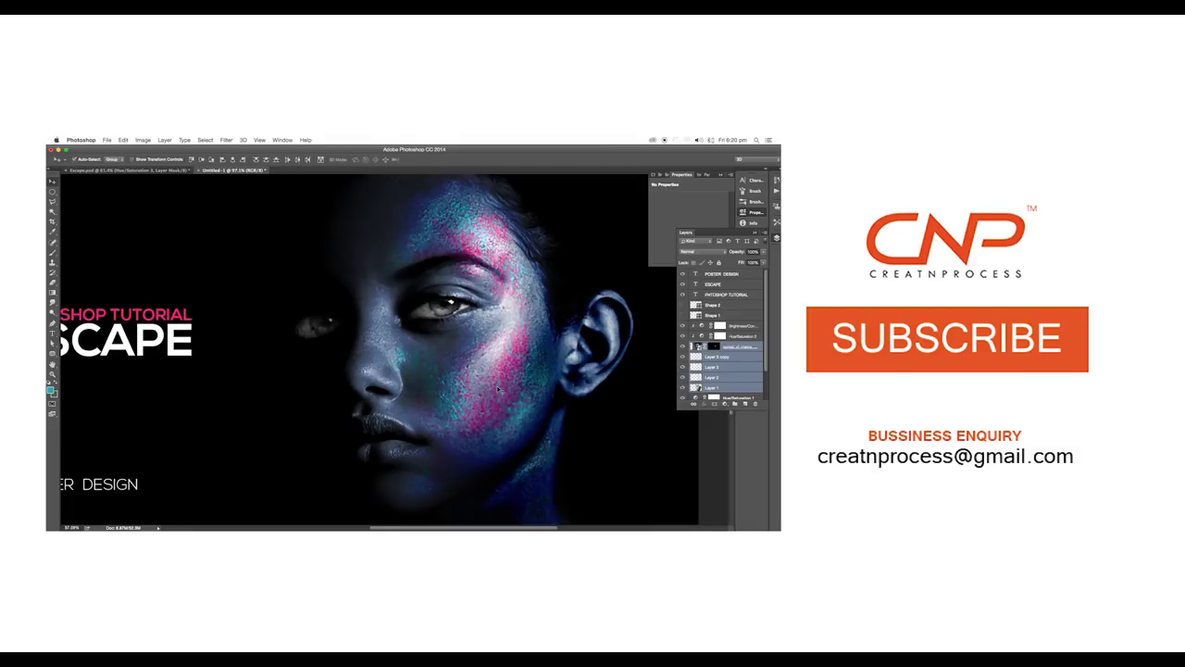
scroll(498, 390, down, 4)
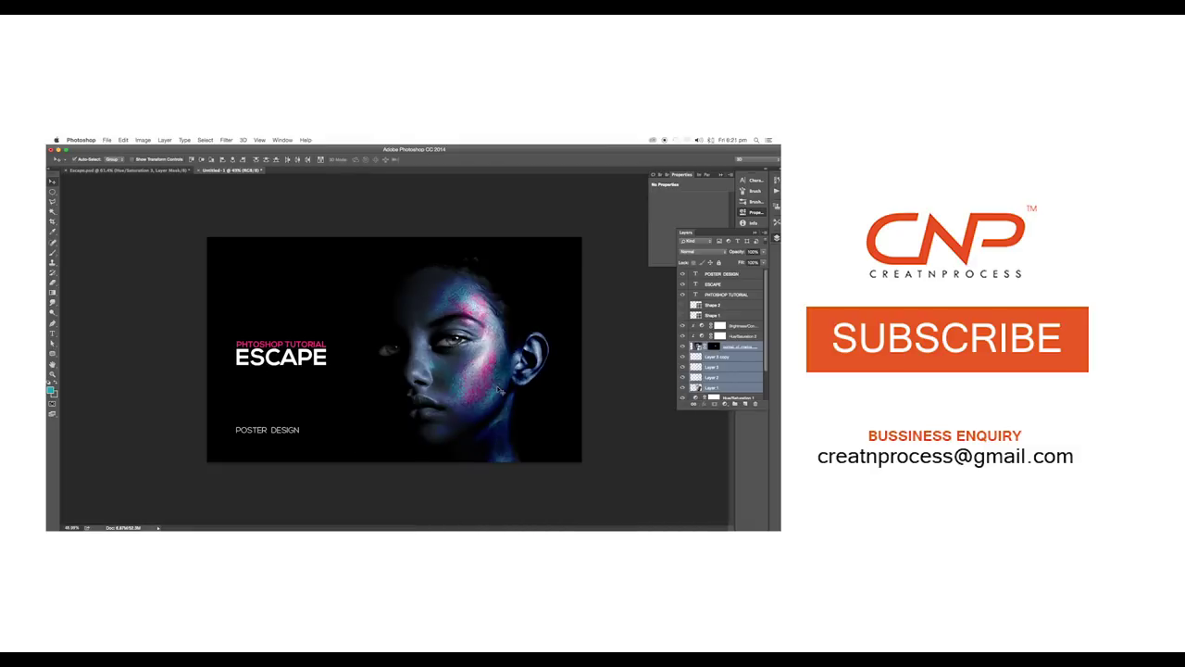